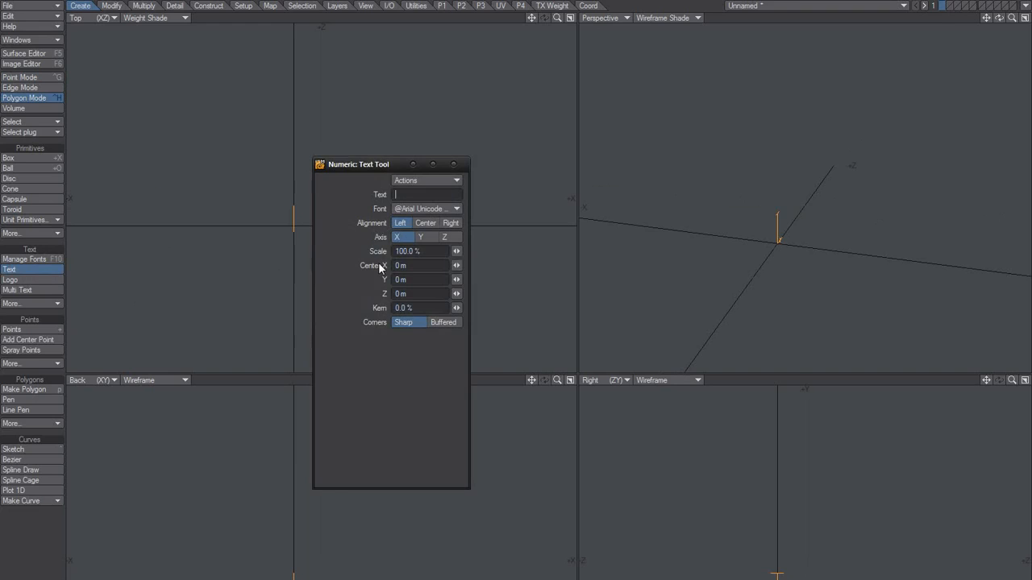
Enter "Scott Tenorman Must Die" as the Text tool's text and orient it along the Z axis
key("ctrl+v")
key("Home")
key("End")
key("Tab")
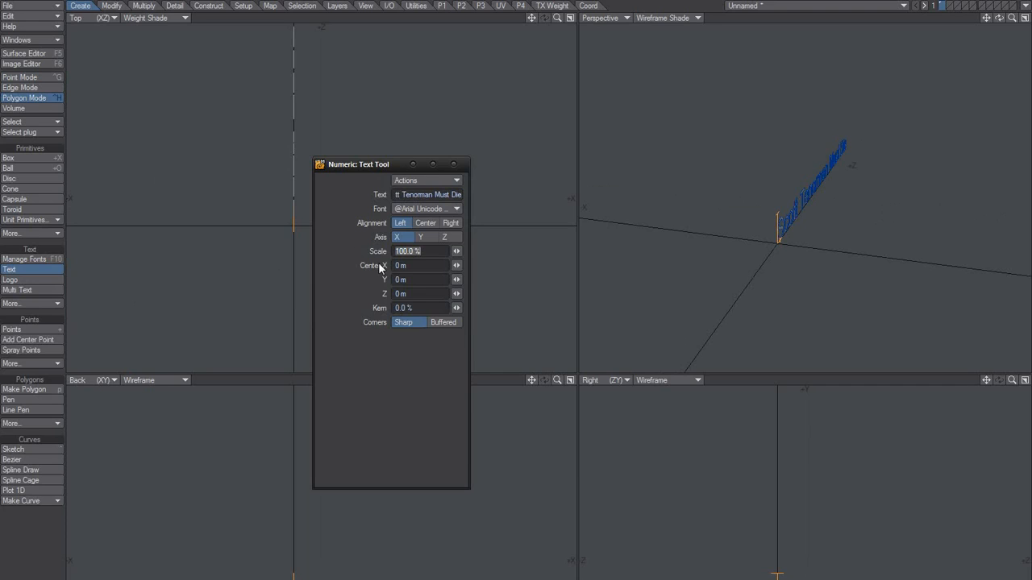
left_click(449, 237)
key("a")
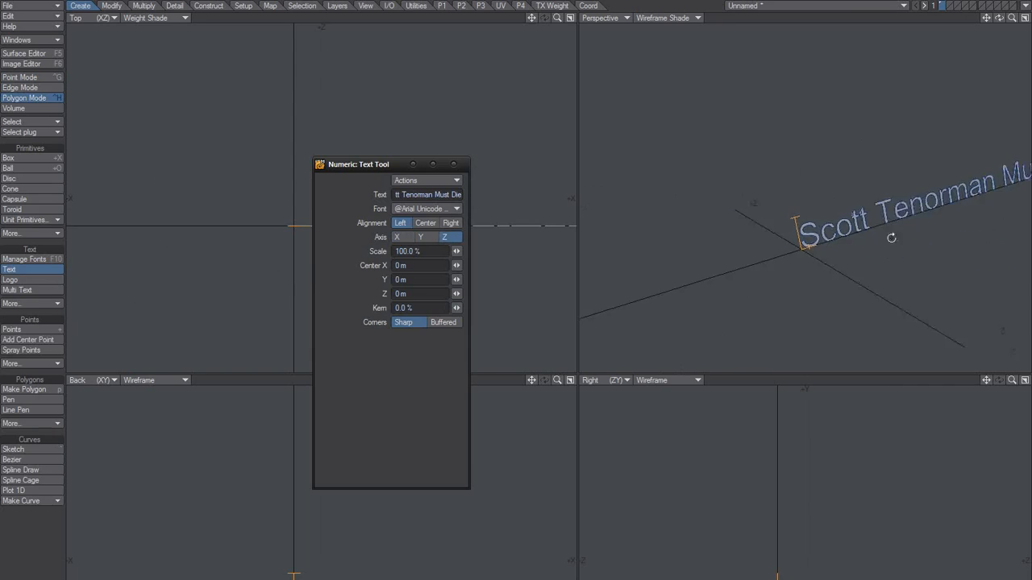
left_click_drag(724, 247, 714, 228, "alt+shift")
Set the font of the text to Aharoni 700
left_click(426, 207)
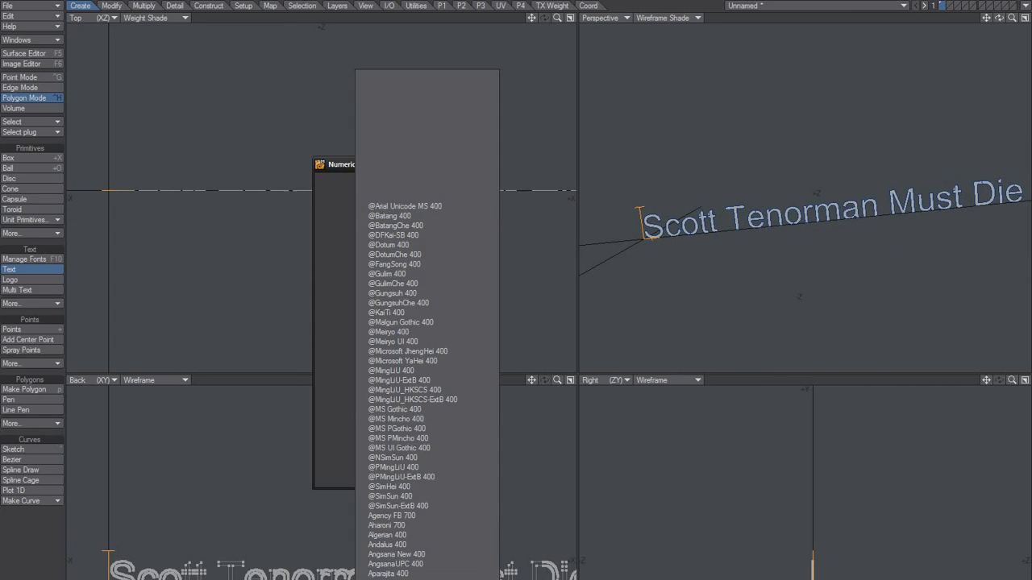
left_click(417, 522)
left_click_drag(787, 240, 701, 260, "alt+shift")
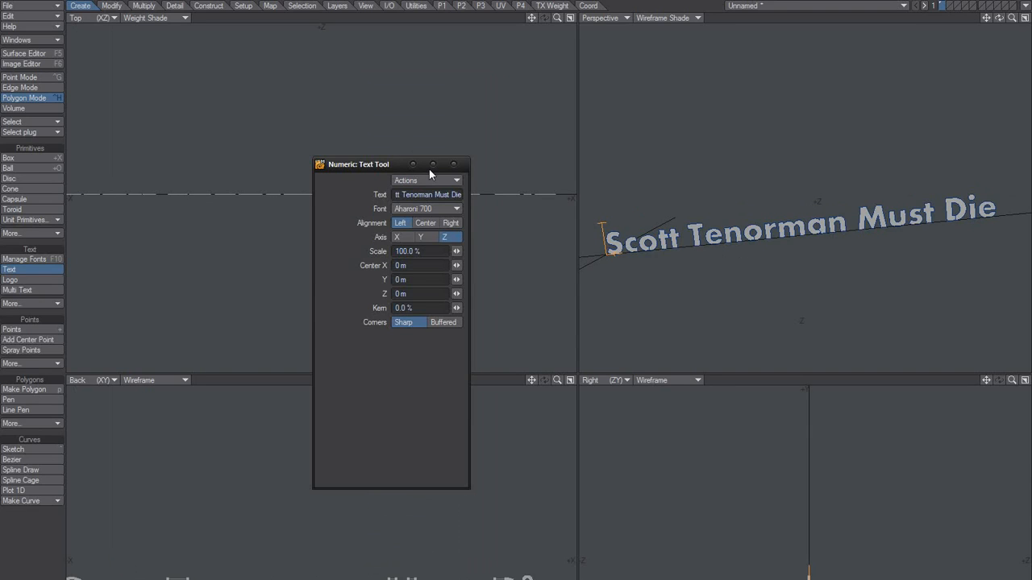
left_click_drag(656, 286, 795, 217, "alt")
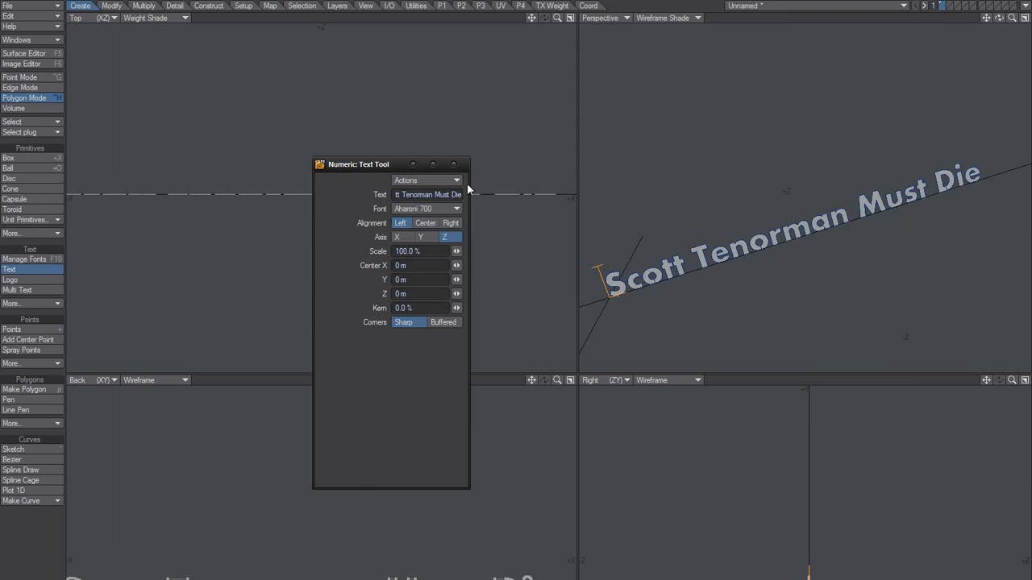
Finish the Text tool and delete the flat text it made
left_click(435, 195)
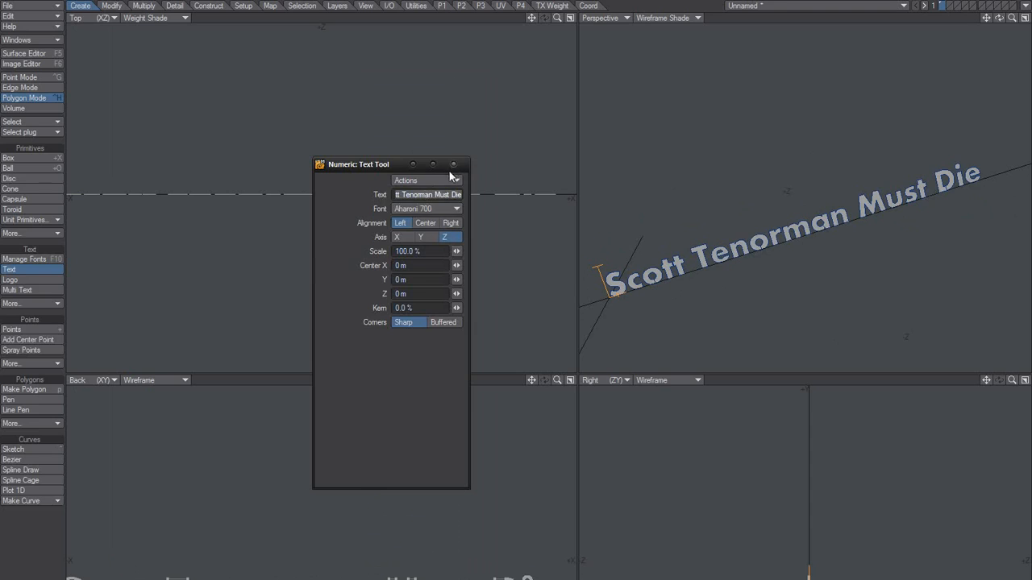
left_click(453, 164)
key("space")
left_click_drag(801, 240, 794, 217, "alt")
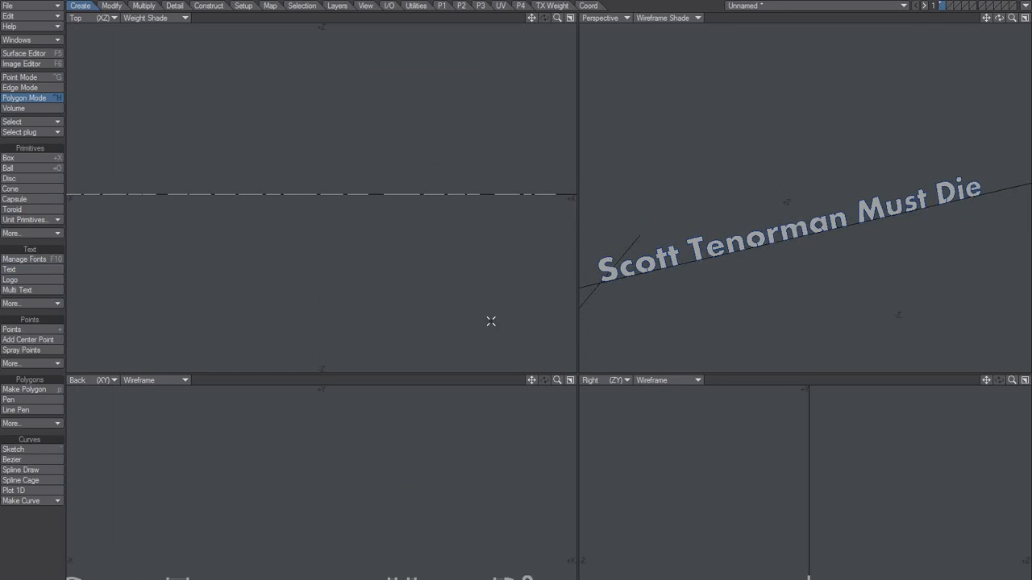
key("Delete")
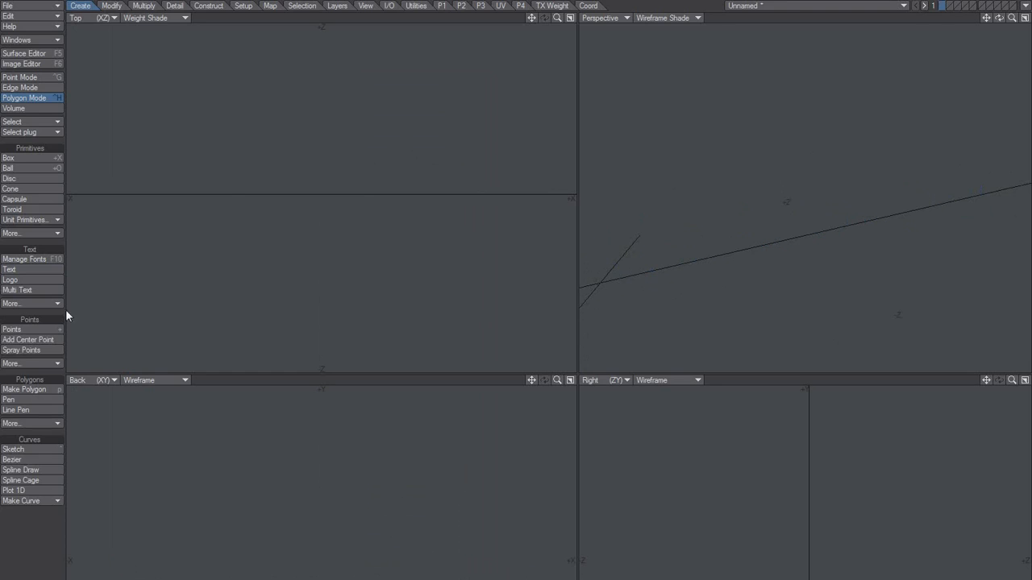
Start Text Layers with the text "Scott Tenorman Must Die" in the Aharoni 700 font
left_click(43, 305)
left_click(148, 325)
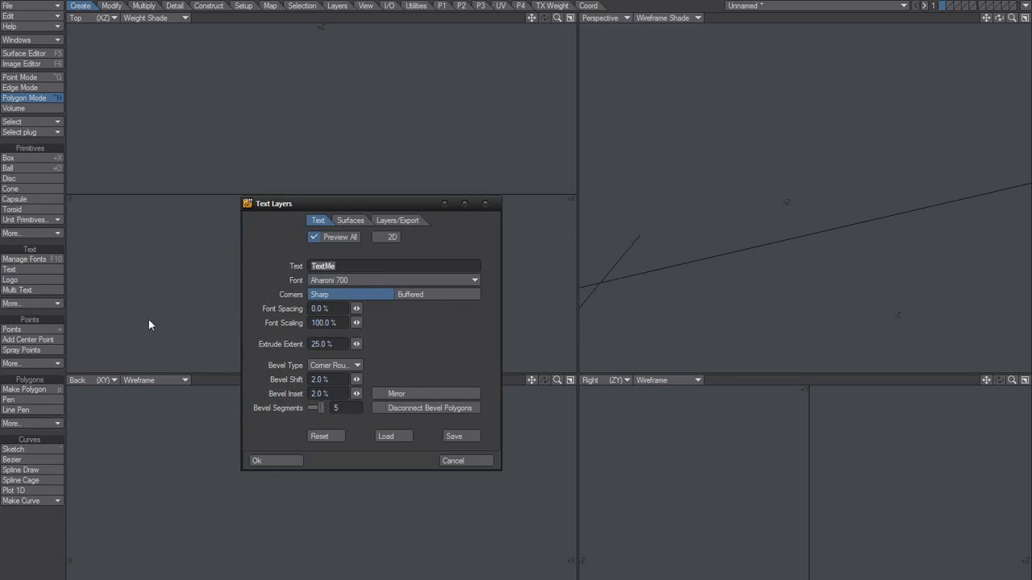
left_click(368, 279)
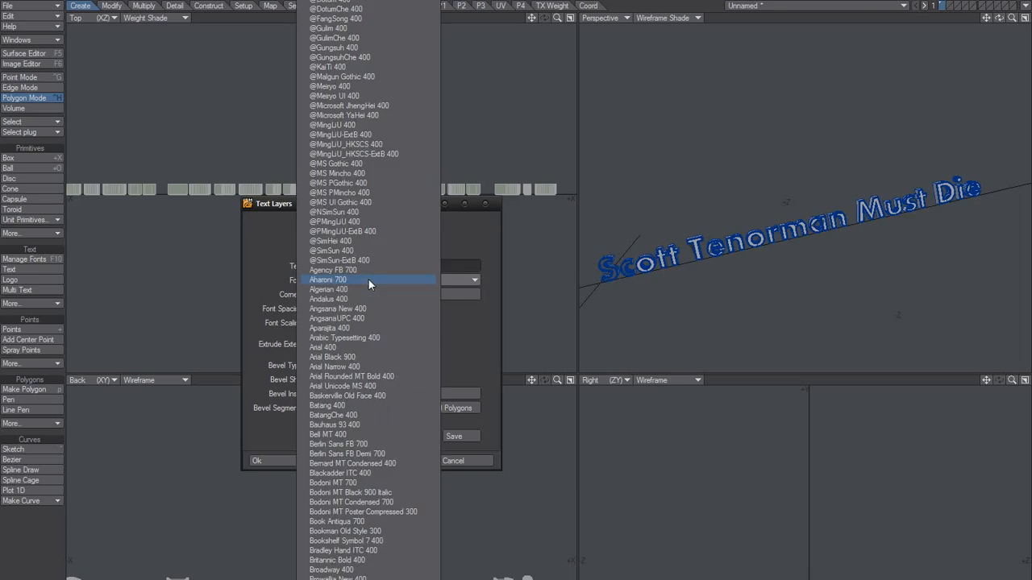
left_click(368, 280)
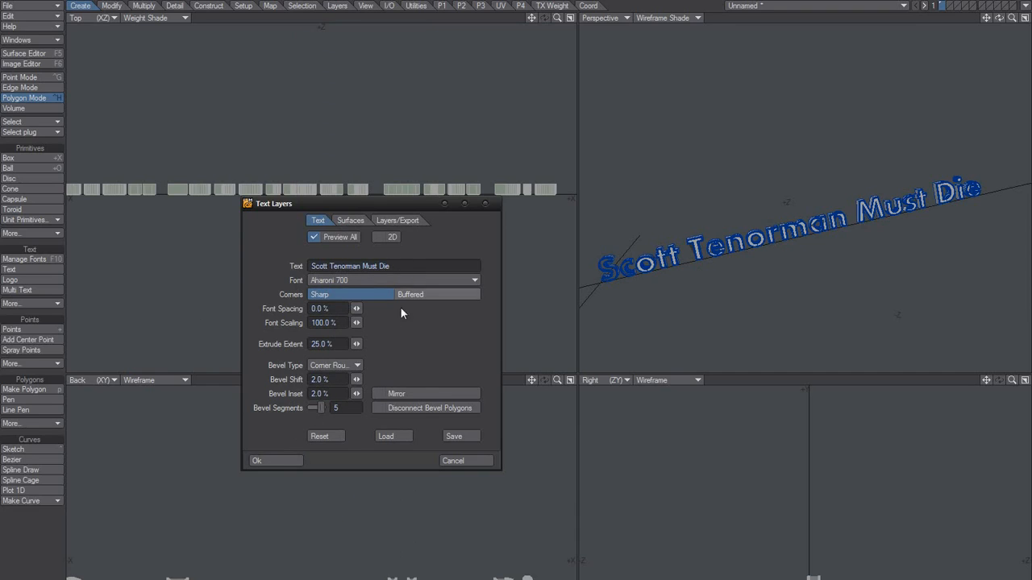
Set the font scaling of the layered text to 500%
left_click(313, 323)
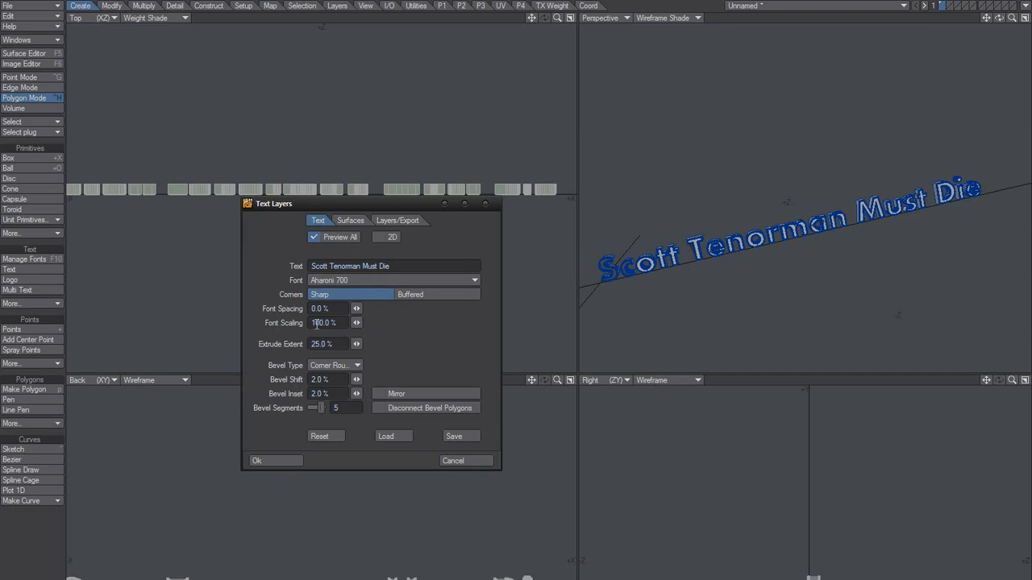
type("5")
key("Tab")
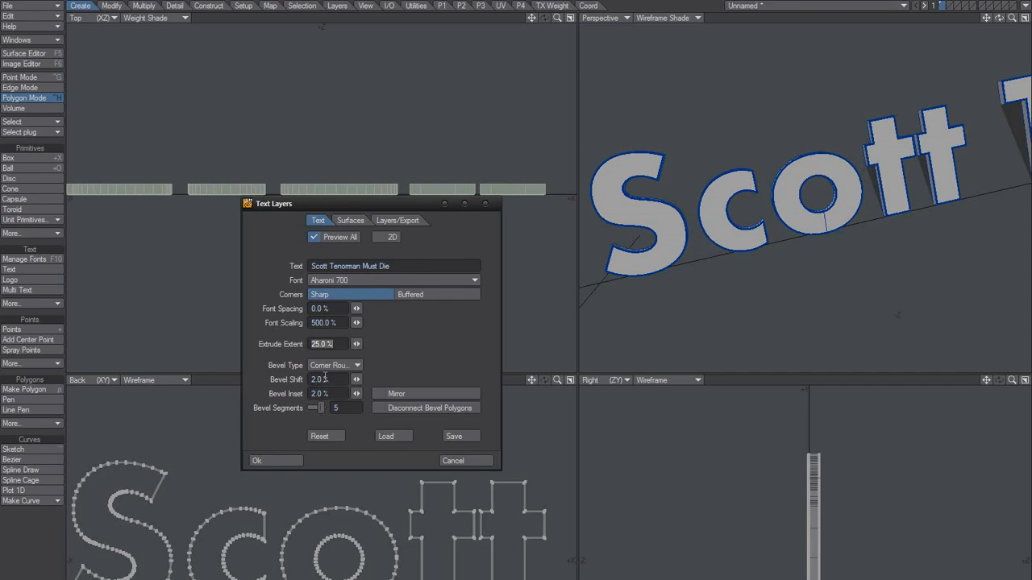
key("Tab")
Try font spacings of 20% and 10%, and return the spacing to 0%
left_click(321, 309)
type("20")
key("Tab")
left_click(349, 312)
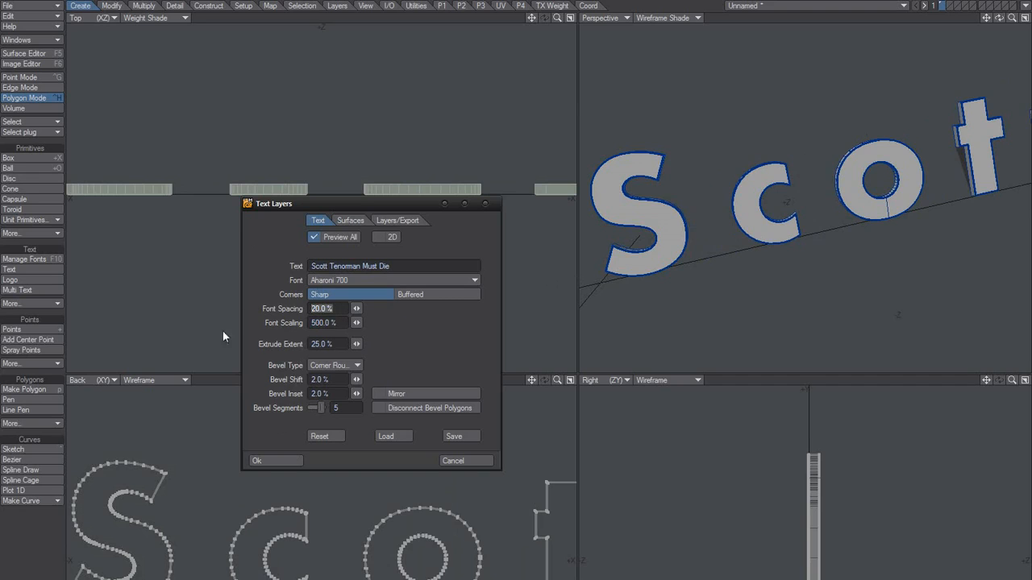
type("10")
key("Tab")
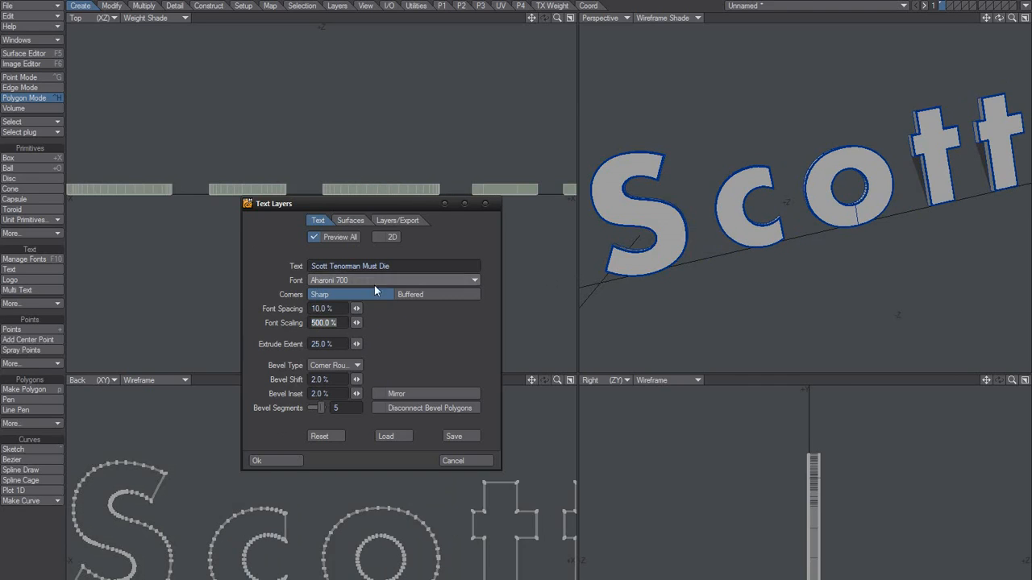
key("shift+Tab")
type("0")
key("Tab")
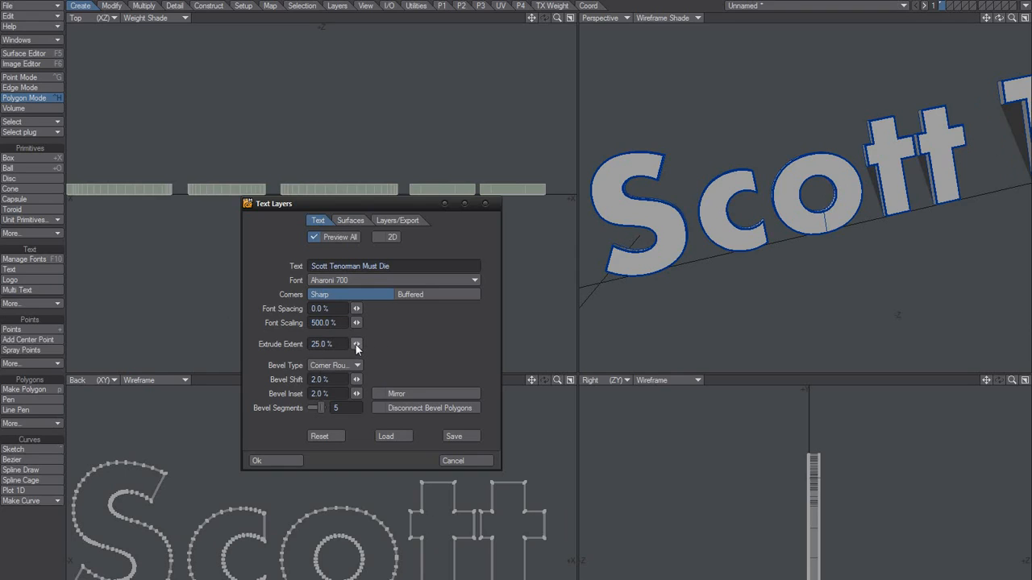
Try extrude extents of 80% and 5% on the text
left_click_drag(357, 343, 614, 368)
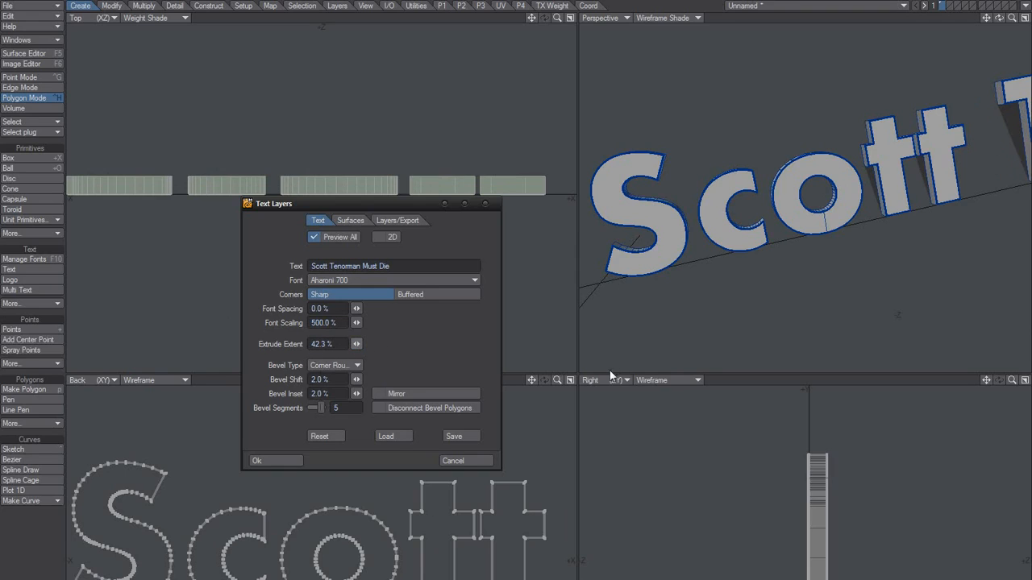
left_click_drag(356, 345, 200, 349)
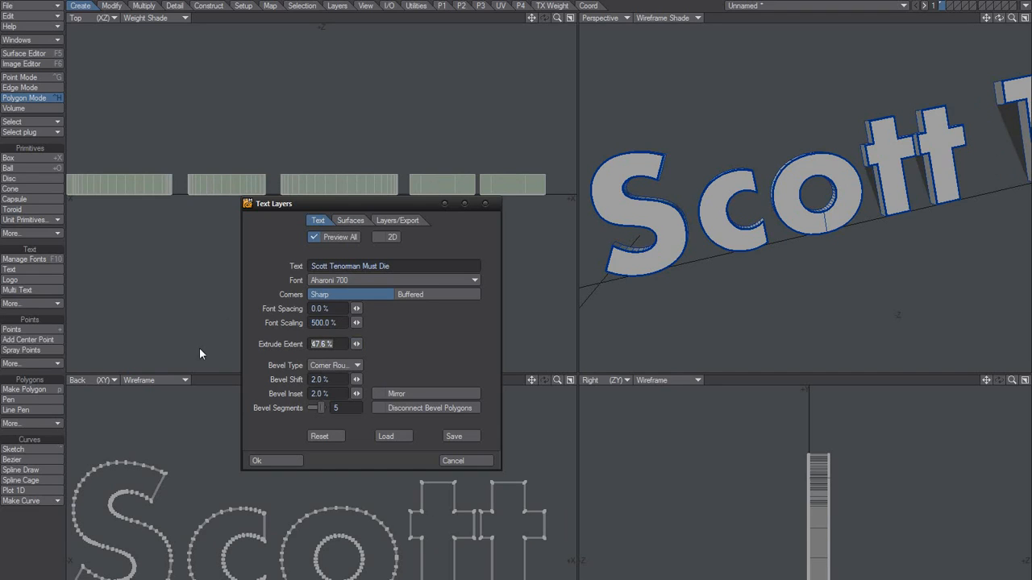
type("80")
key("Tab")
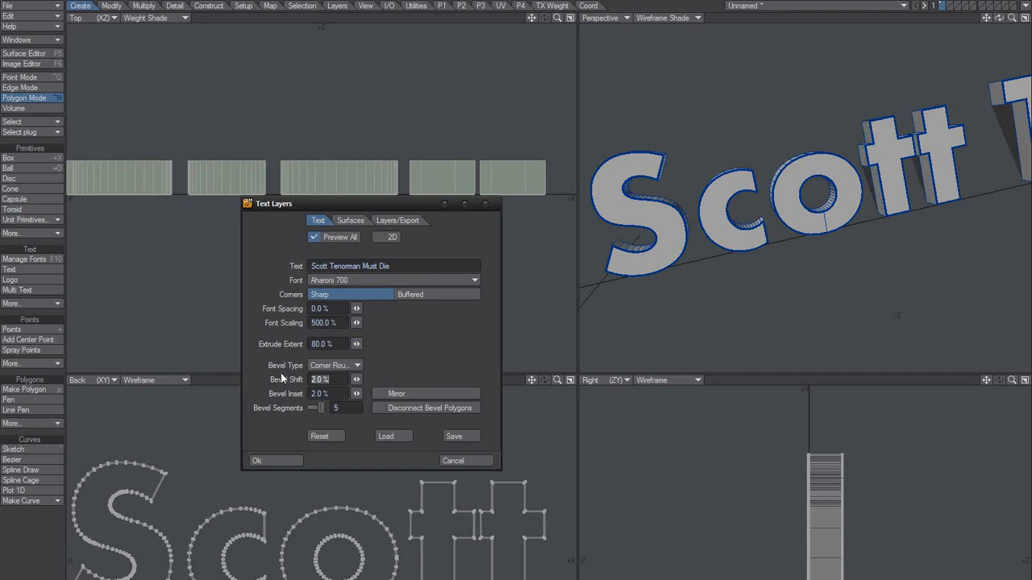
left_click_drag(332, 344, 172, 346)
type("5")
key("Tab")
Set the extrude extent of the text to 50%
key("shift+Tab")
key("shift+Tab")
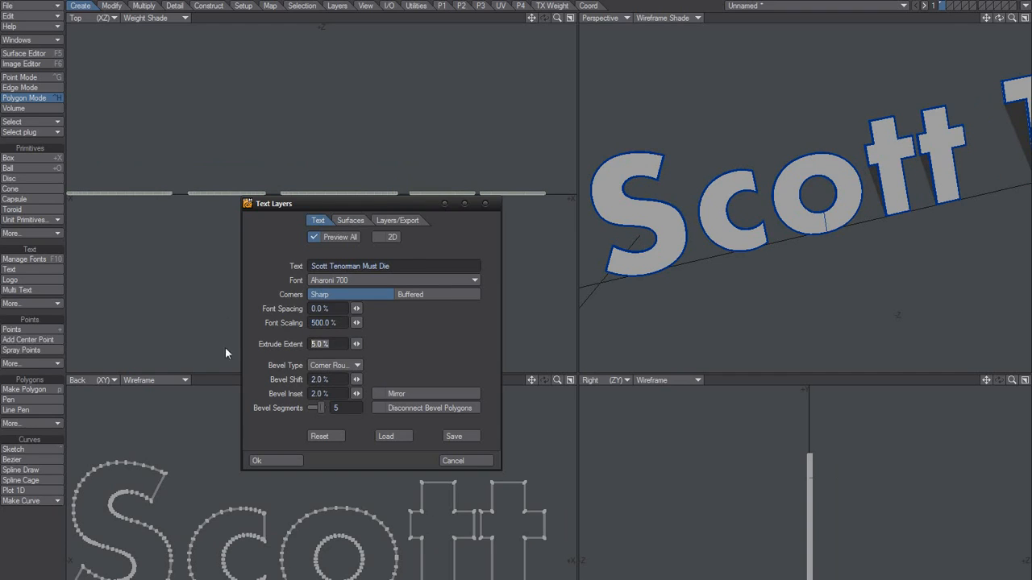
type("50")
key("Tab")
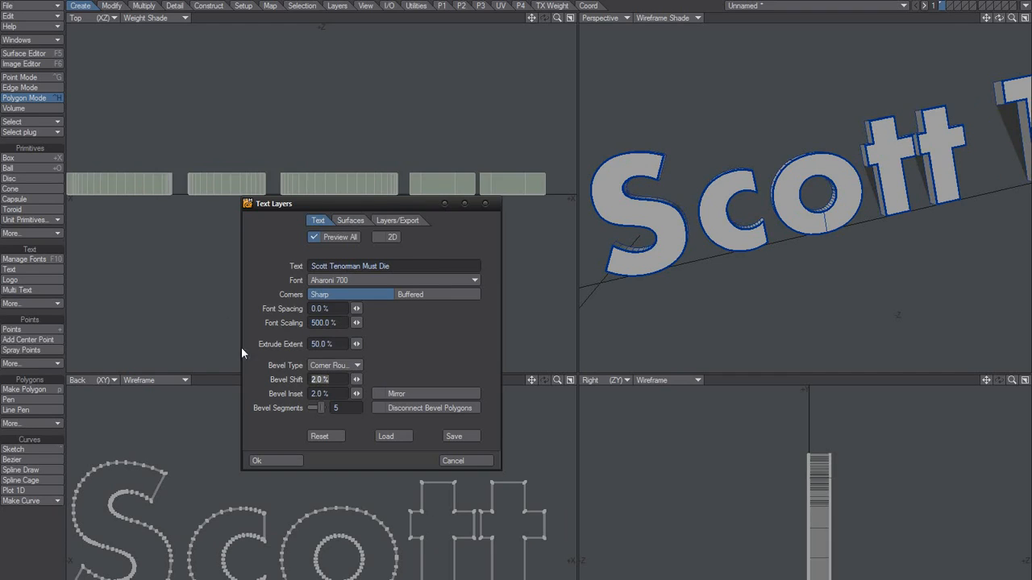
Try a Single bevel with both the bevel shift and the bevel inset at 10%
left_click(332, 366)
left_click(339, 347)
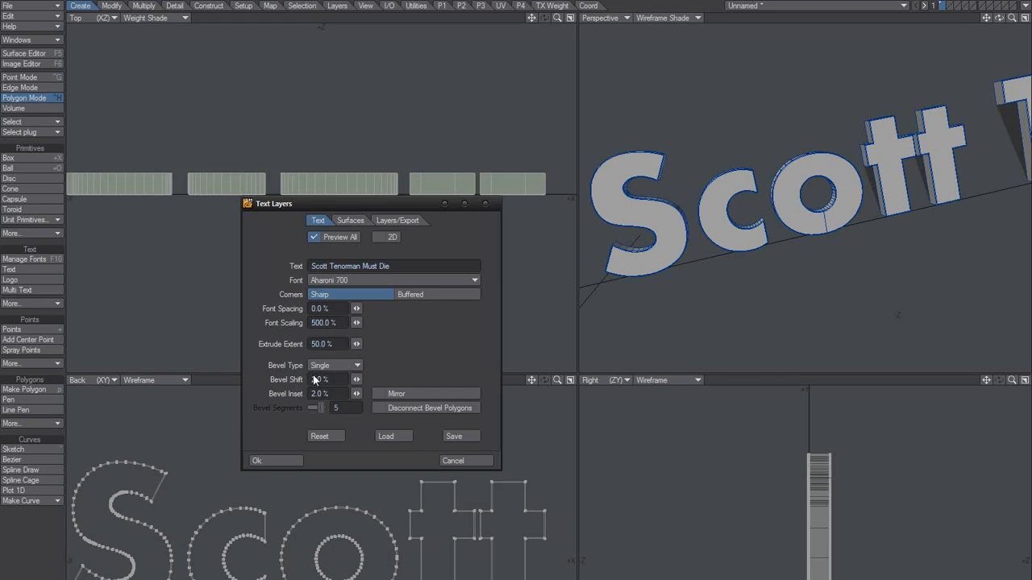
key("Tab")
type("10")
key("Tab")
type("10")
key("Tab")
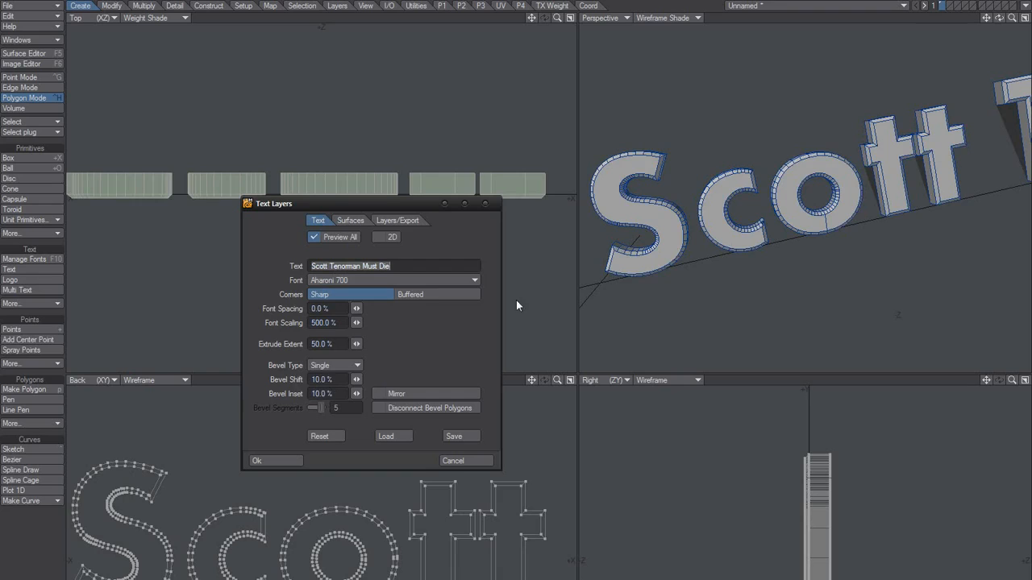
Try a bevel shift and bevel inset of 20% each on the Single bevel
left_click(328, 379)
type("210")
key("Left")
key("BackSpace")
key("Tab")
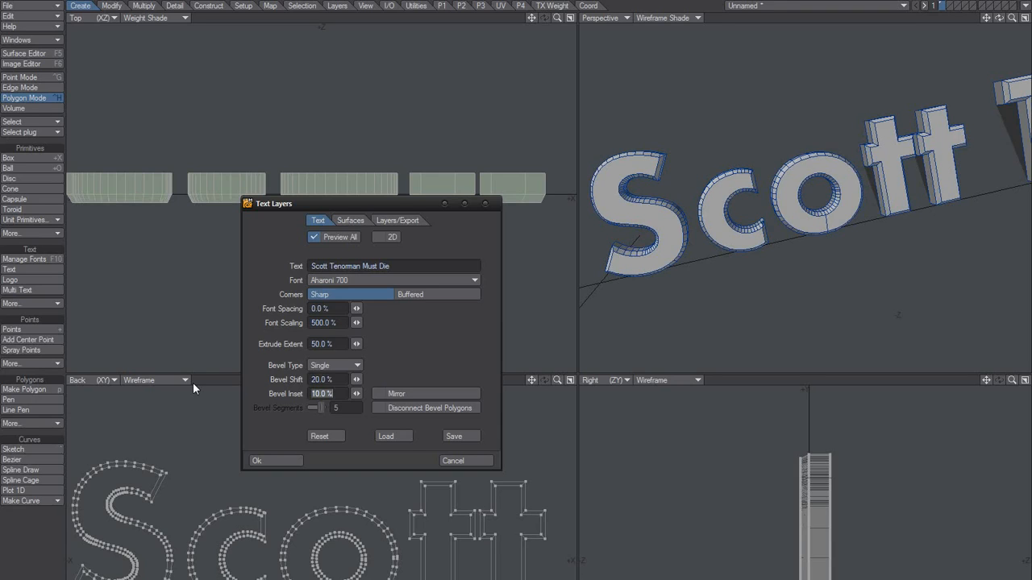
type("20")
key("Tab")
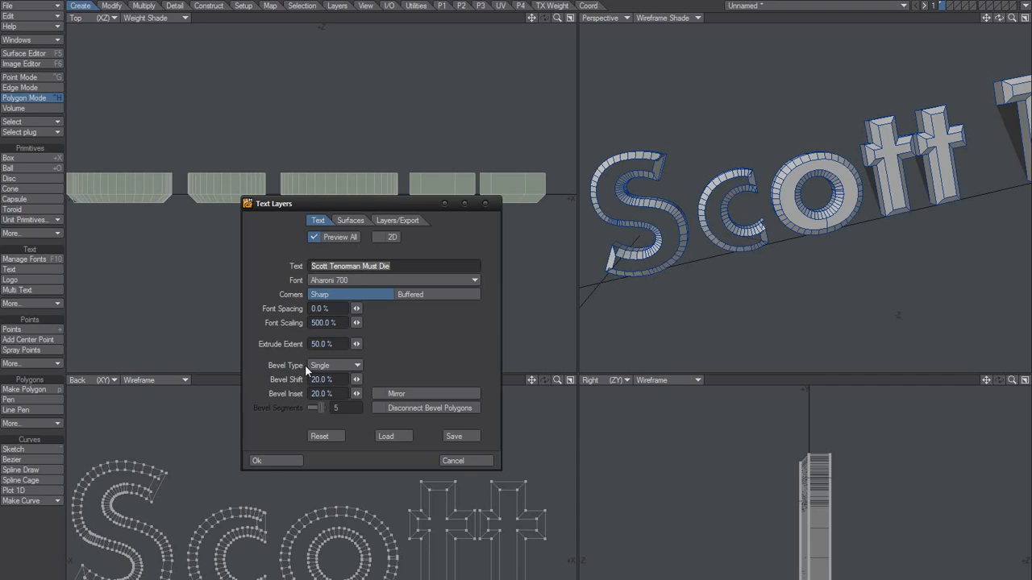
Try the Round bevel type with the existing bevel shift and inset
left_click(352, 222)
left_click(318, 221)
left_click(336, 366)
left_click(335, 366)
left_click(339, 365)
left_click(324, 378)
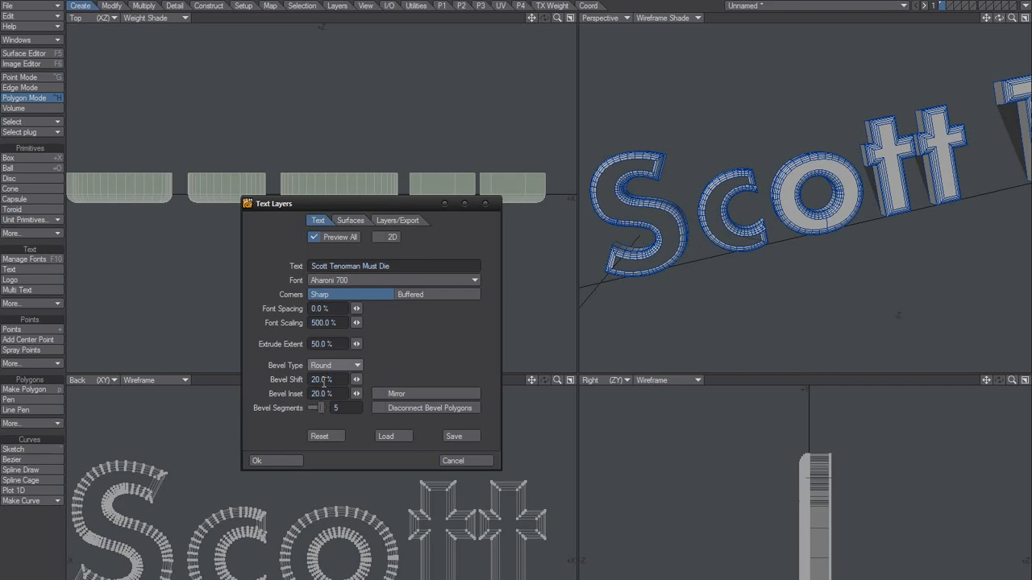
Try the Corner Round bevel type with a bevel shift and bevel inset of 10% each
left_click(337, 367)
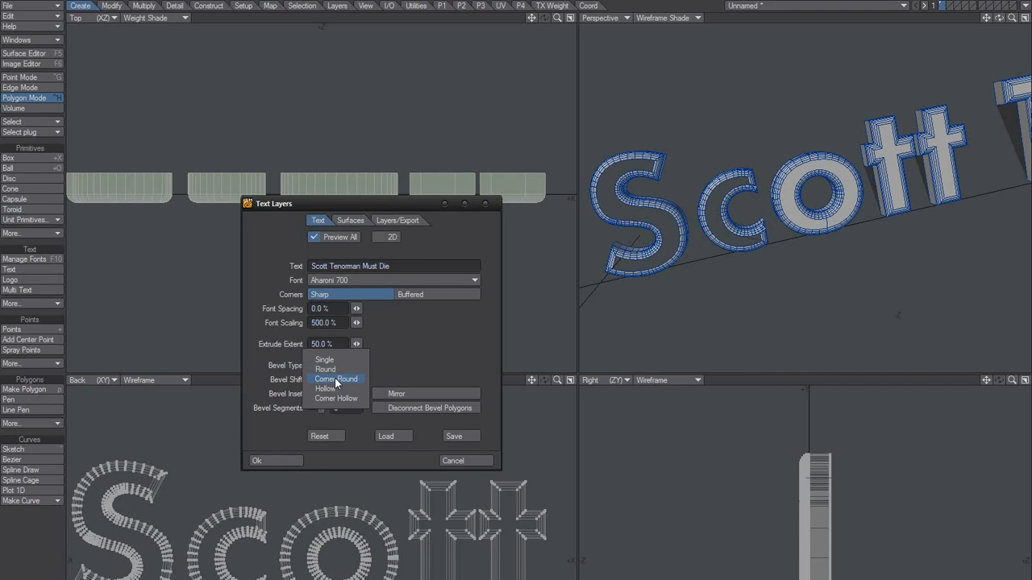
left_click(335, 380)
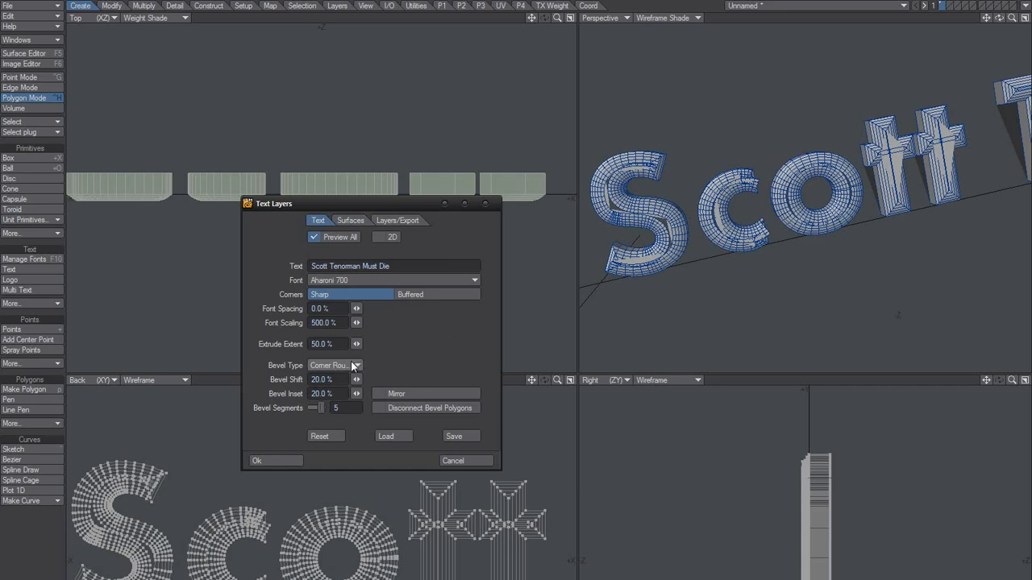
left_click(322, 379)
type("10")
key("Tab")
type("10")
key("Tab")
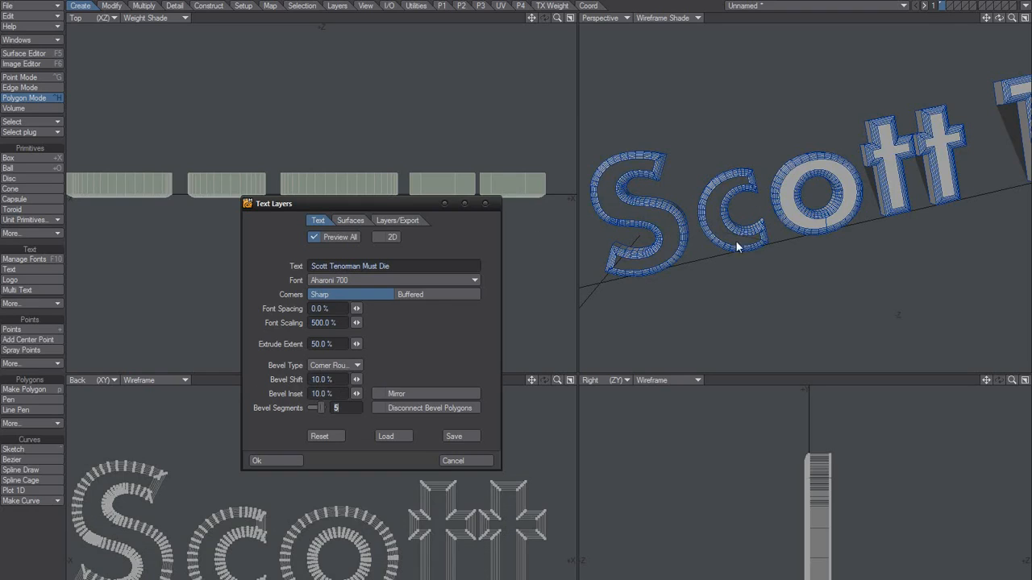
Set the bevel type of the text to Round
left_click(338, 360)
left_click(342, 352)
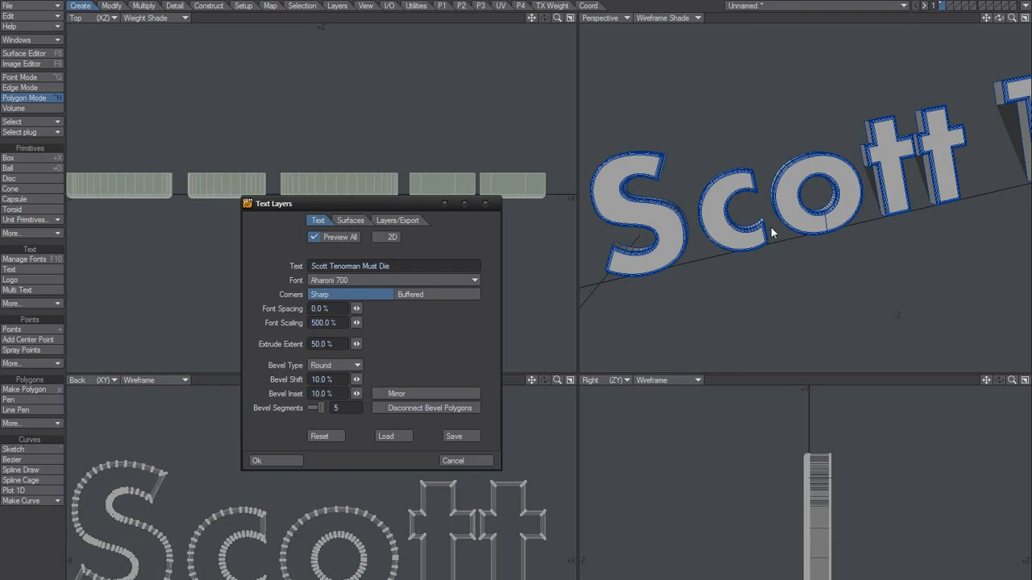
left_click(336, 365)
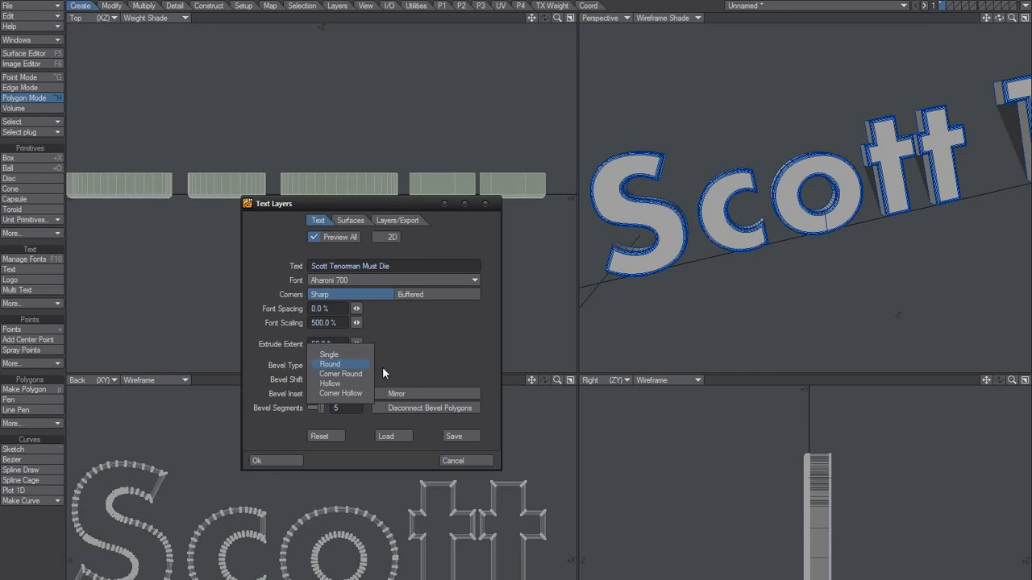
left_click(335, 365)
Try a bevel shift and bevel inset of 20% each on the Round bevel
type("20")
key("Tab")
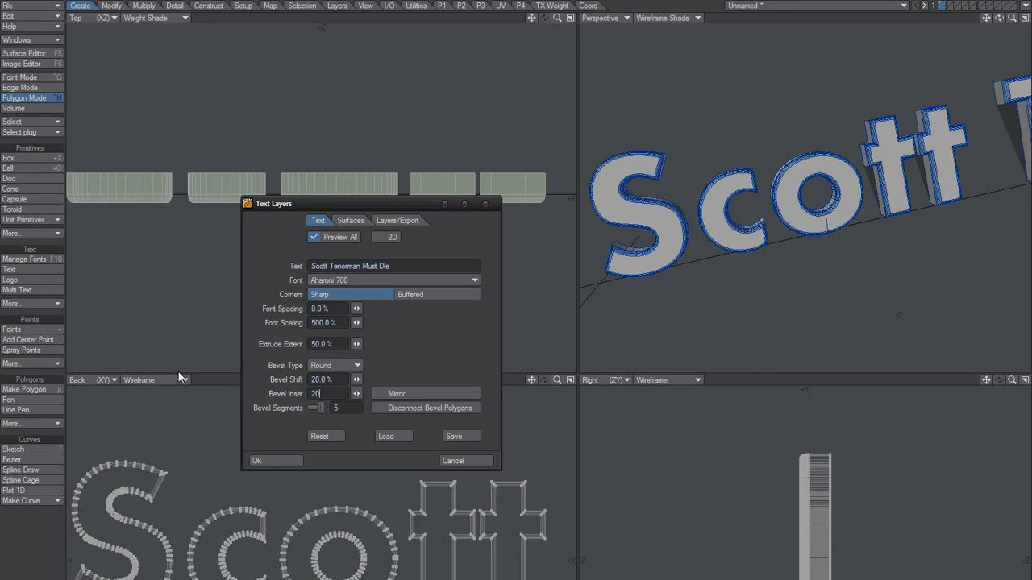
type("20")
key("Tab")
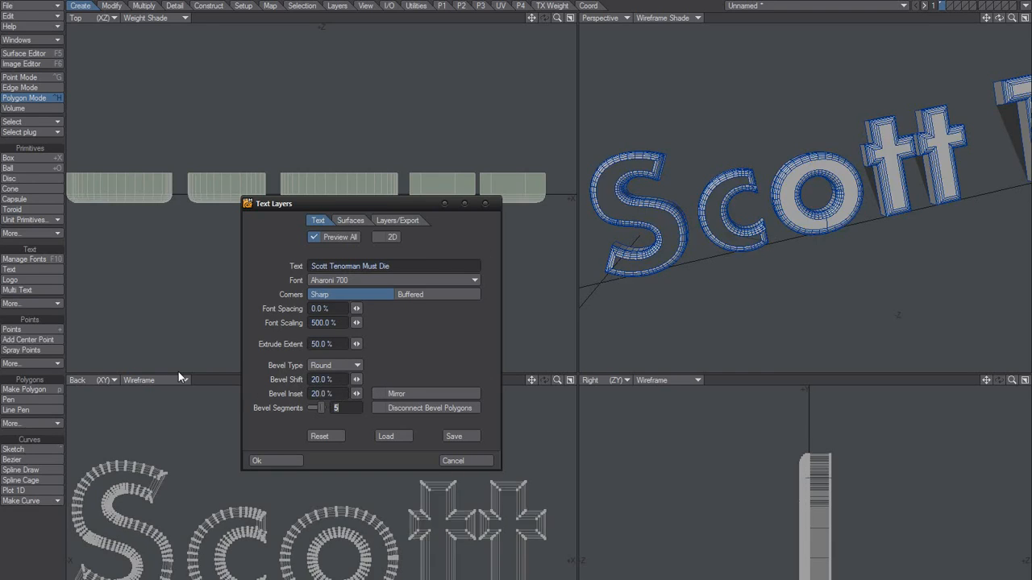
Try reducing the Round bevel's shift and inset to 15% each
left_click(320, 379)
type("15")
key("Tab")
type("15")
key("Tab")
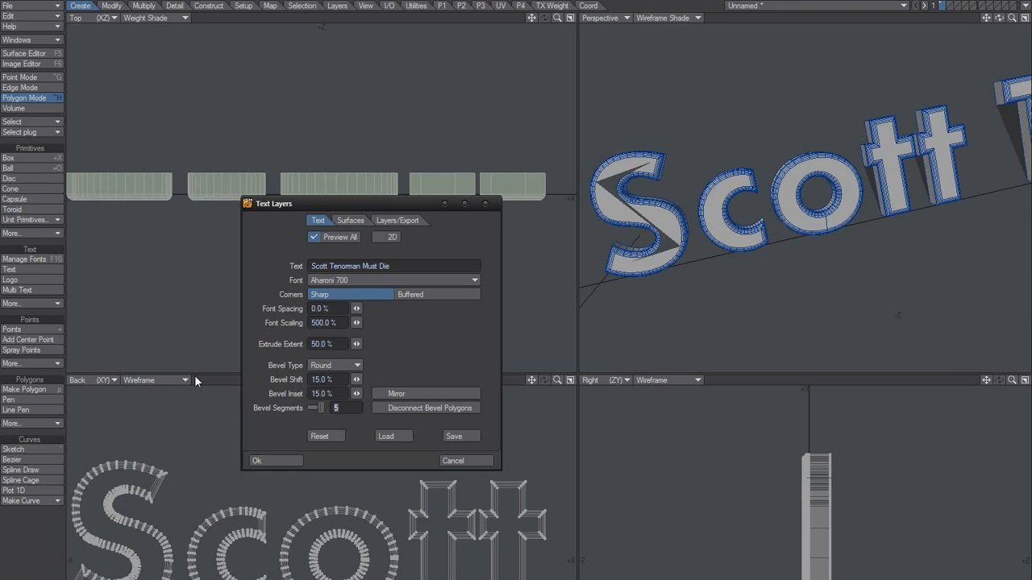
Set the Round bevel's shift and inset to 10% each and generate the text
left_click(321, 344)
left_click(338, 380)
type("10")
key("Tab")
type("10")
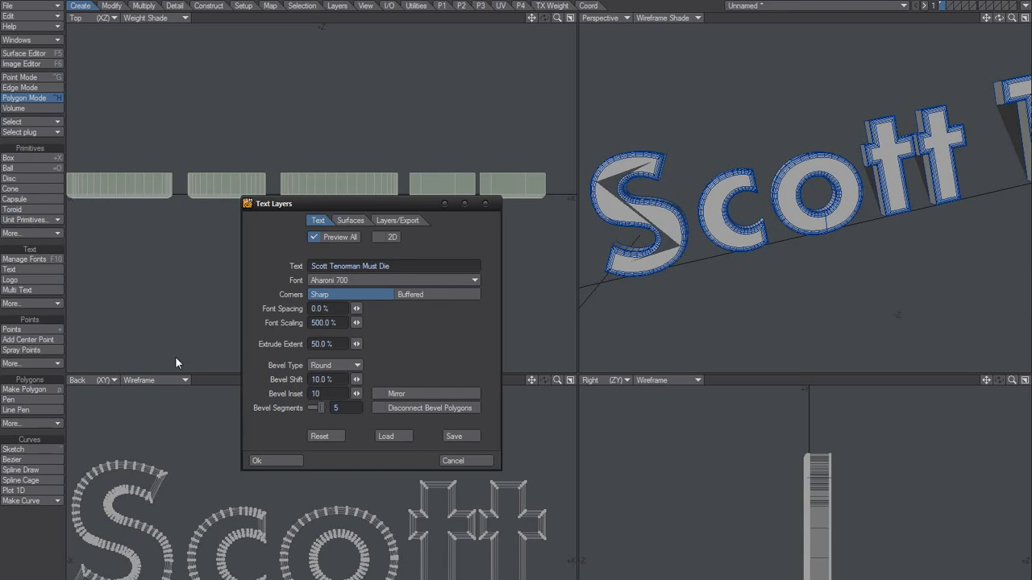
key("Tab")
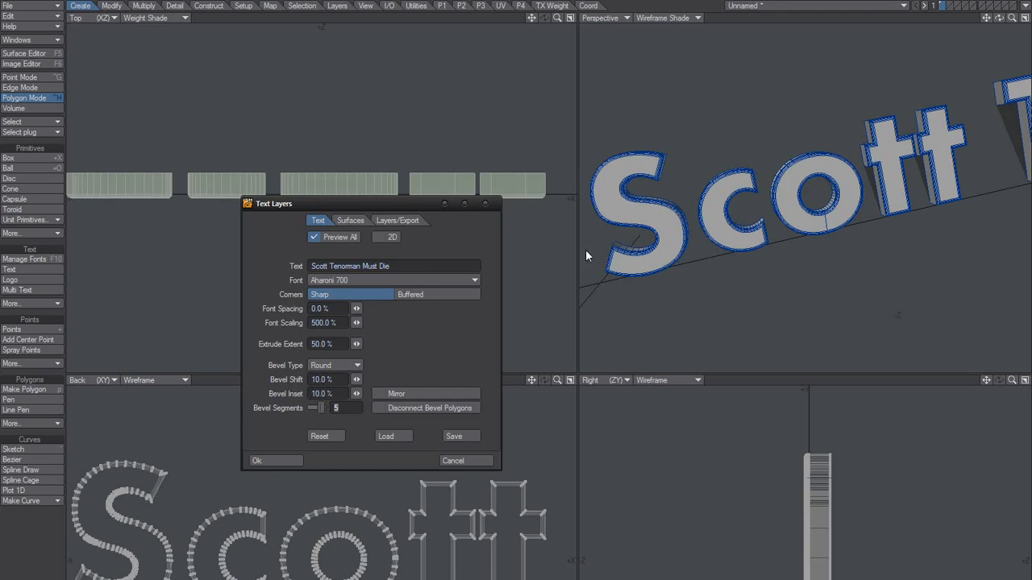
left_click(256, 460)
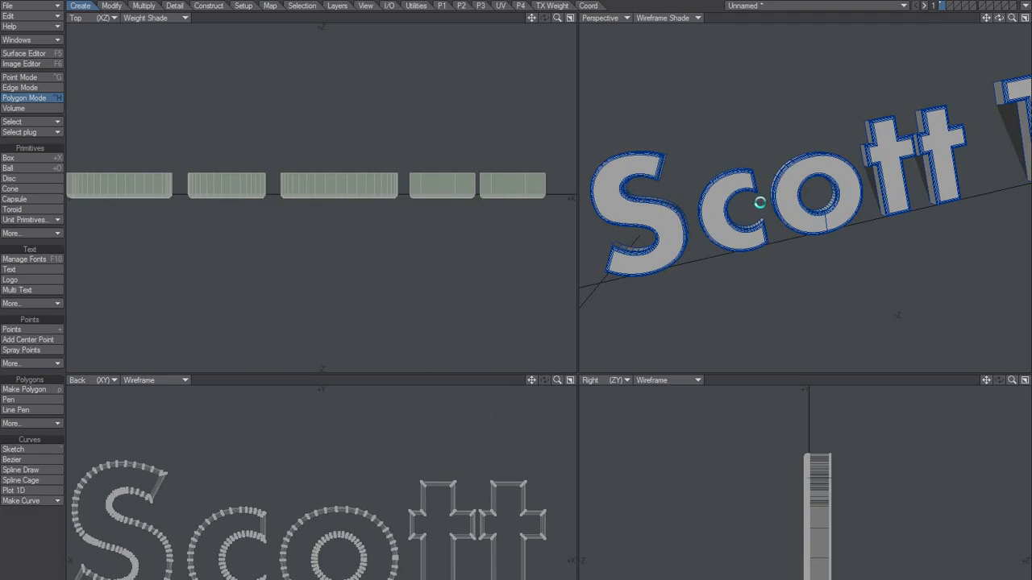
Inspect the bevels on the generated letters, then delete the text from its layers
scroll(769, 207, "up", 3)
left_click_drag(831, 194, 734, 189, "alt")
scroll(734, 189, "down", 6)
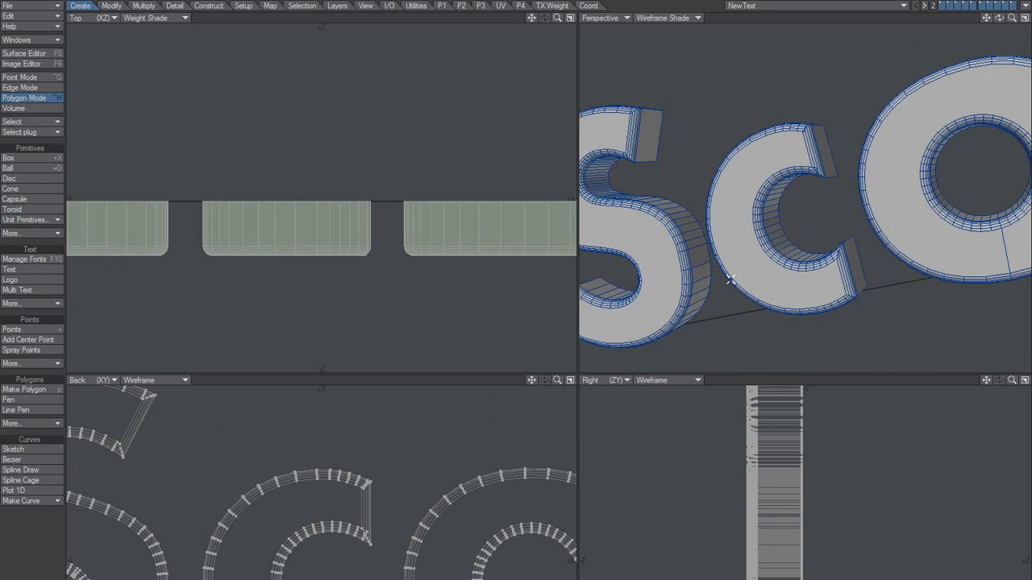
key("Delete")
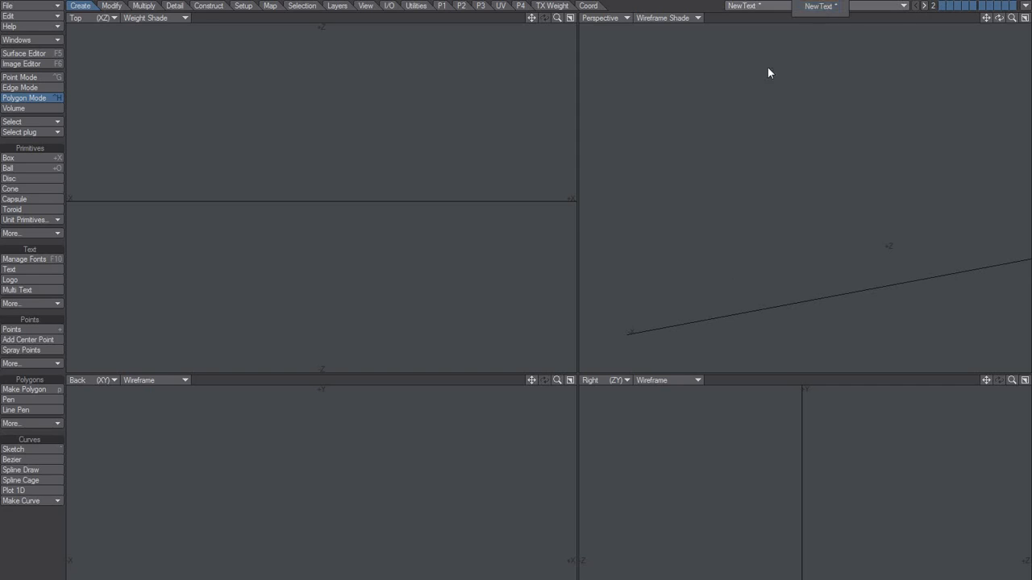
Switch to the first layer and run the Text Layers tool again for a new preview
left_click(943, 6)
left_click(25, 363)
left_click(29, 368)
left_click(593, 262)
left_click(32, 303)
left_click(39, 307)
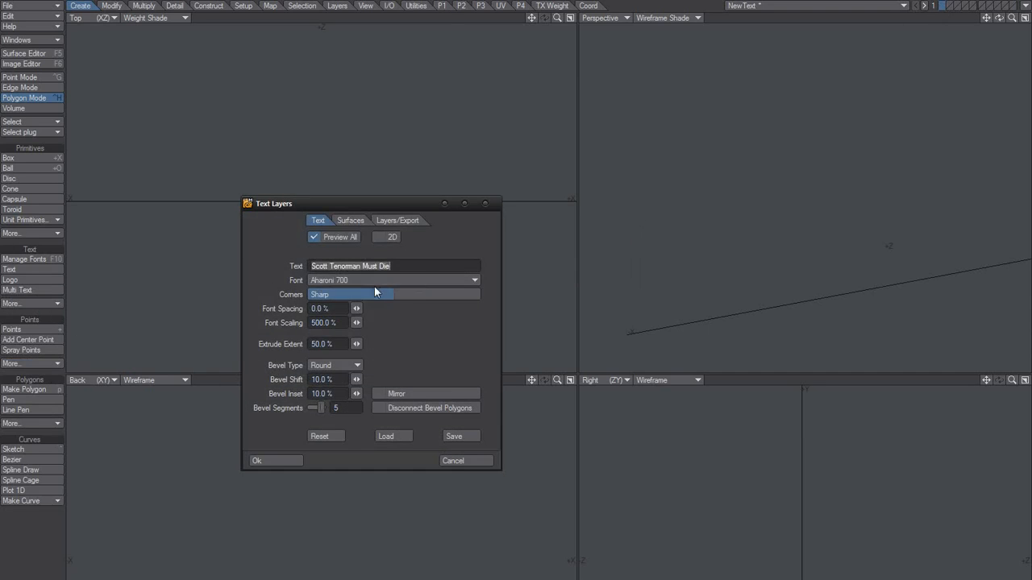
left_click(376, 282)
left_click(375, 283)
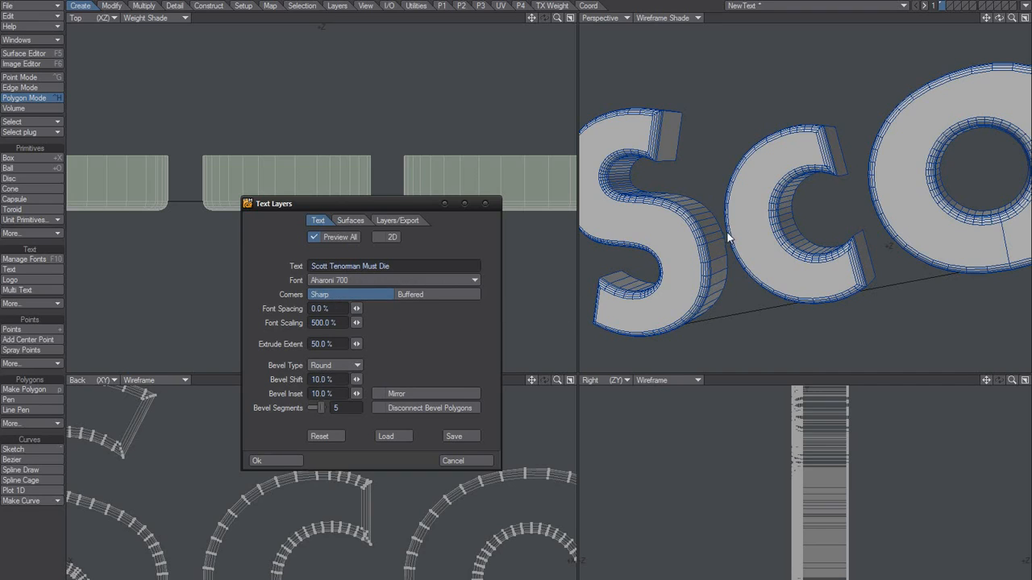
Try a bevel shift and bevel inset of 20% each on the new text preview
left_click(331, 382)
type("20")
key("Tab")
type("20")
key("Tab")
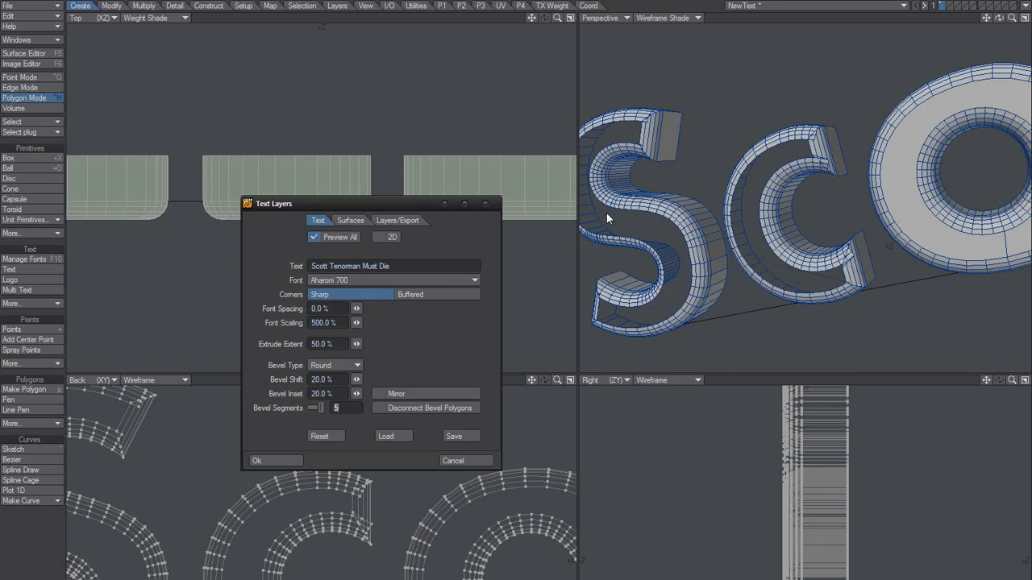
Try 1 bevel segment and restore 5, then try mirroring the bevel to the back of the text
left_click_drag(319, 408, 263, 415)
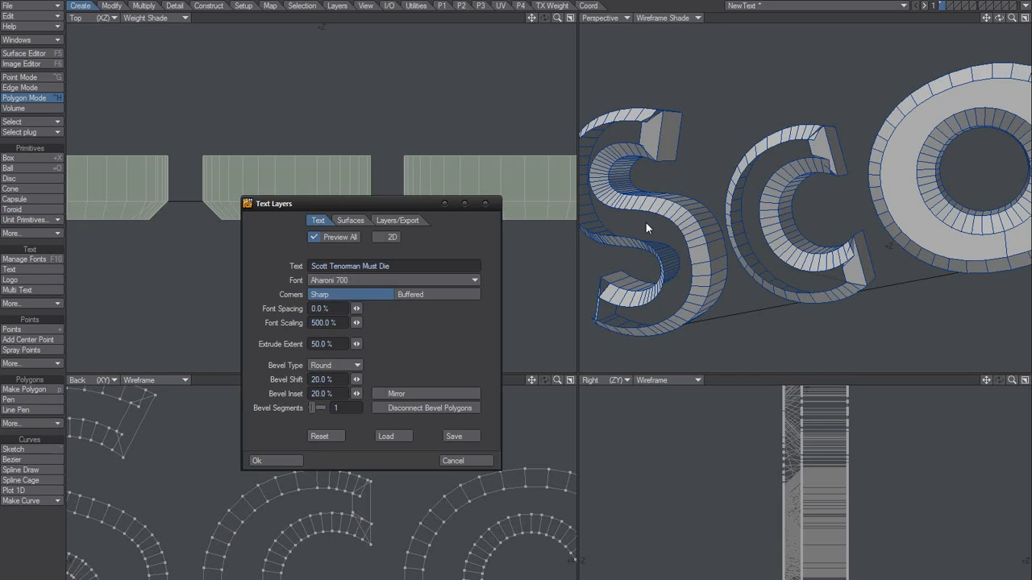
left_click_drag(313, 408, 353, 419)
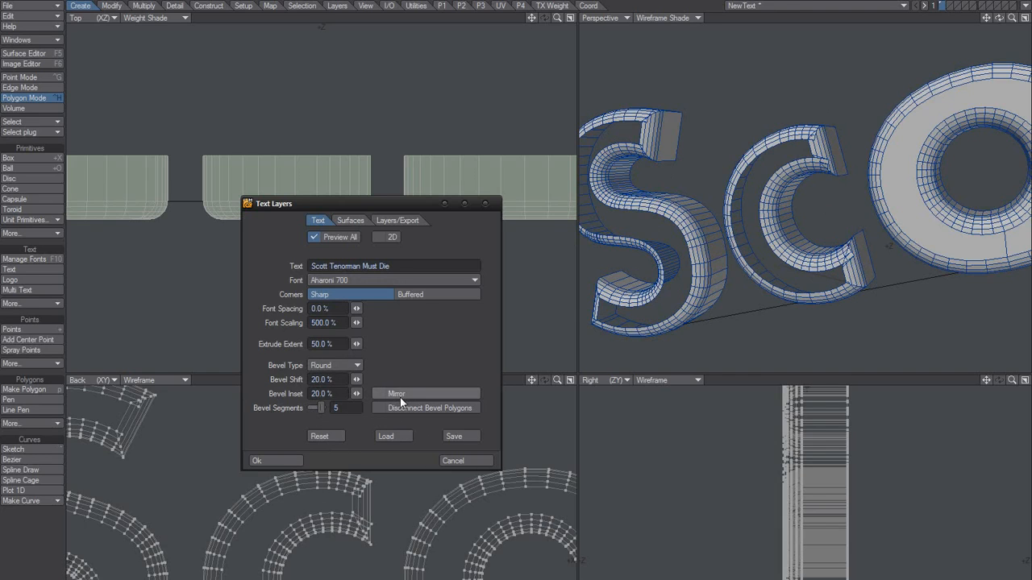
left_click(400, 395)
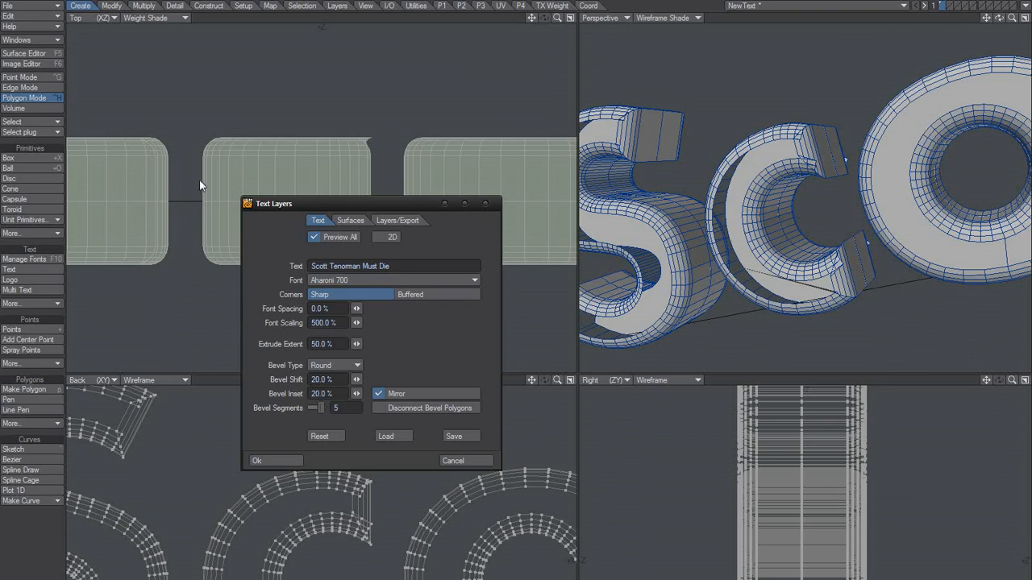
left_click(418, 394)
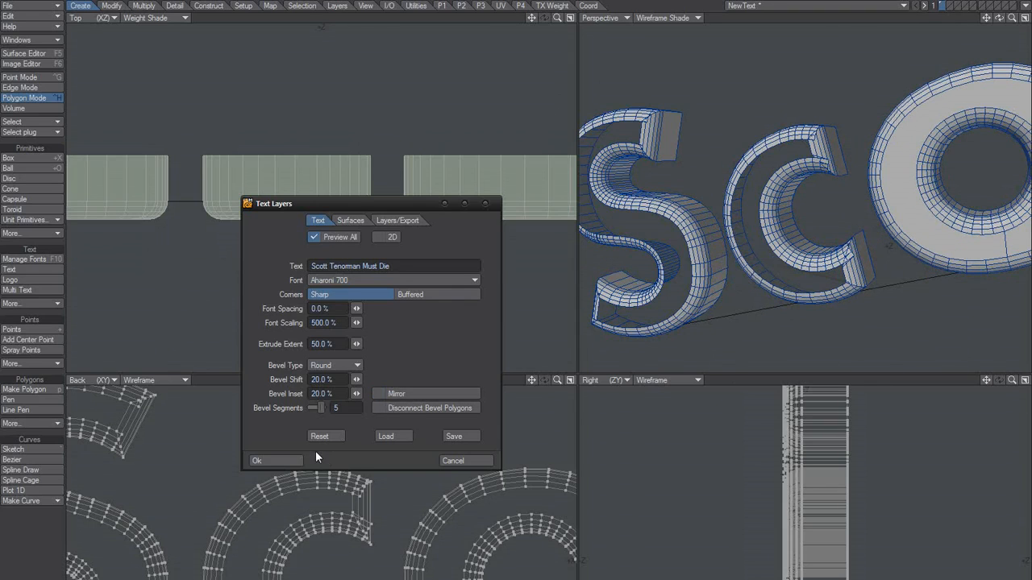
Compare Sharp and Buffered corners on the bevelled letters
left_click(418, 295)
left_click(390, 294)
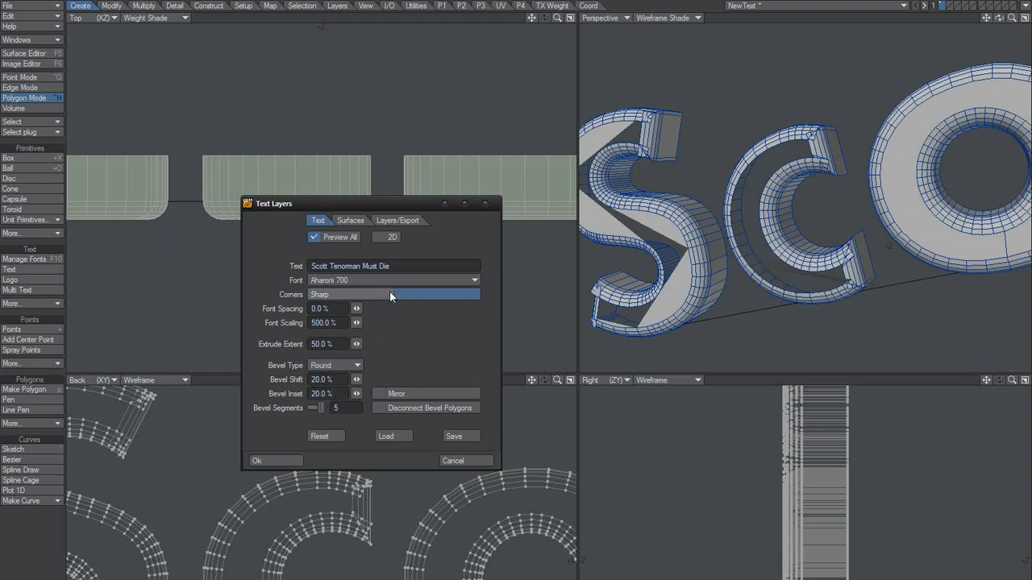
left_click(416, 294)
left_click(379, 292)
left_click(414, 293)
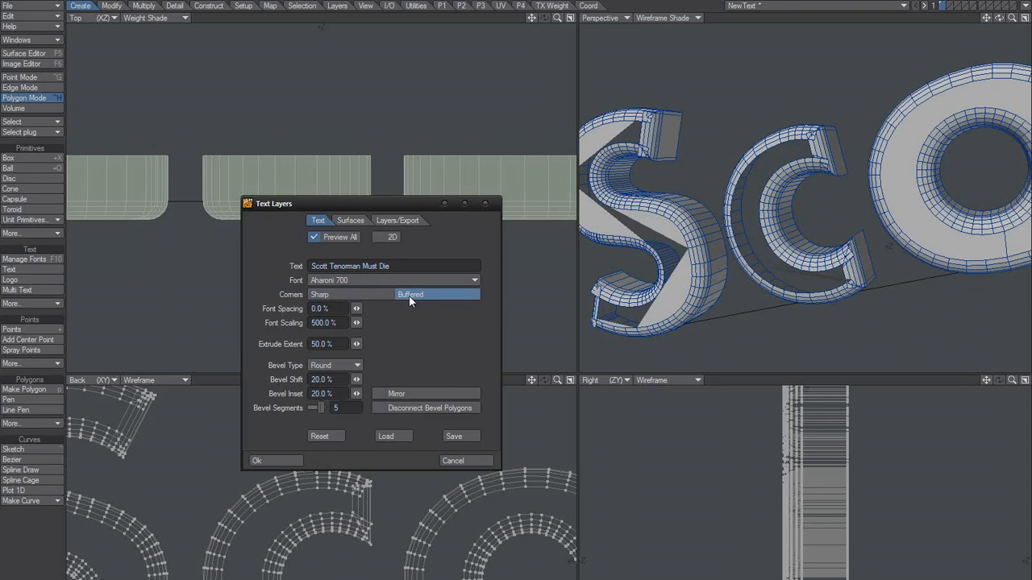
left_click(374, 295)
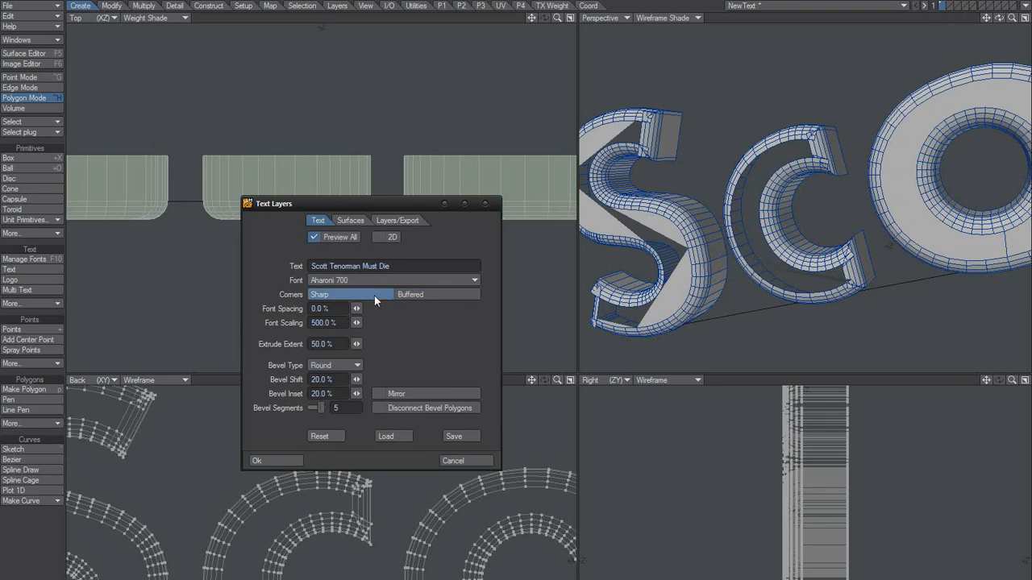
left_click(418, 294)
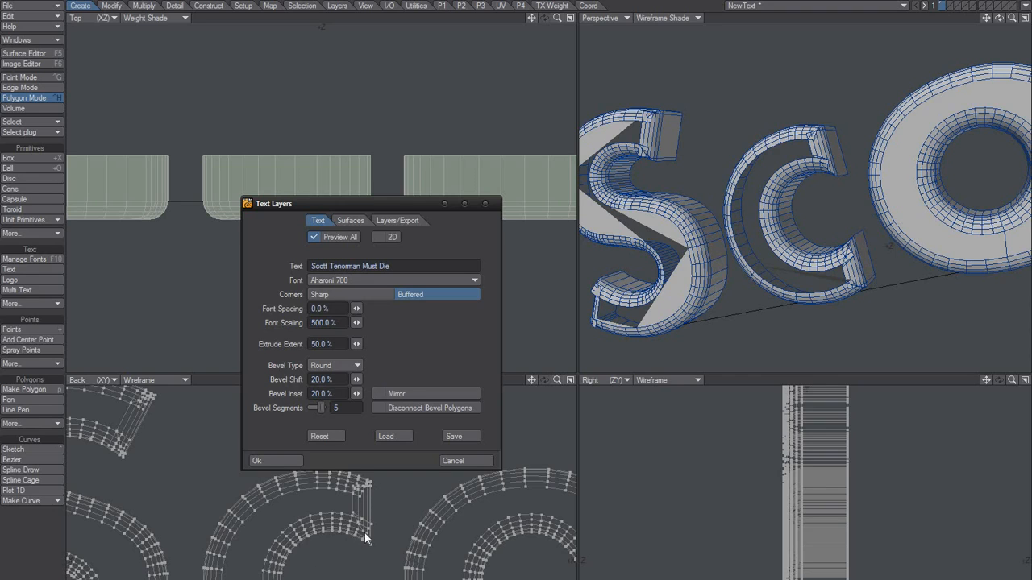
Try the Single bevel type with bevel shift and bevel inset at 0%
left_click(342, 365)
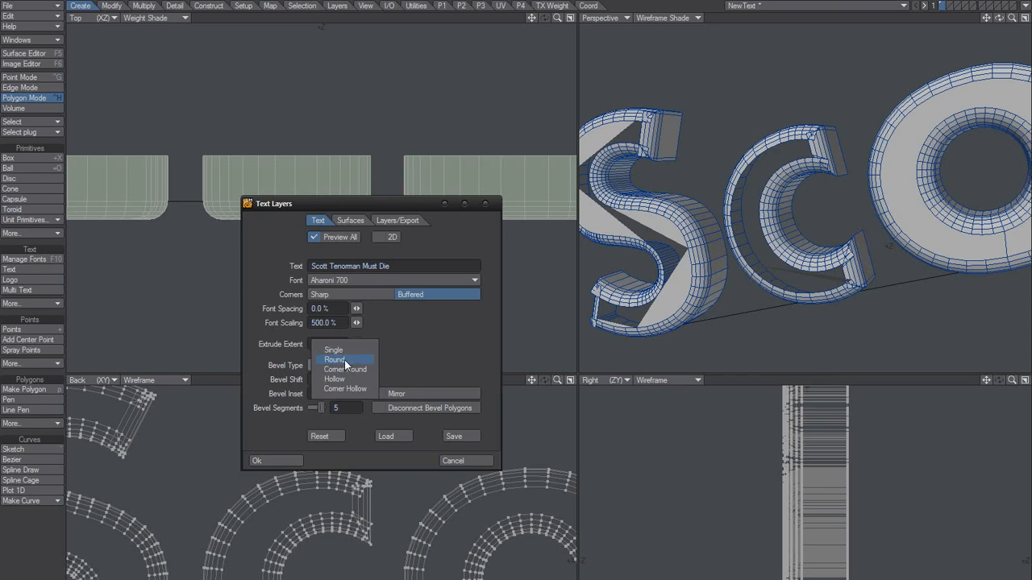
left_click(346, 349)
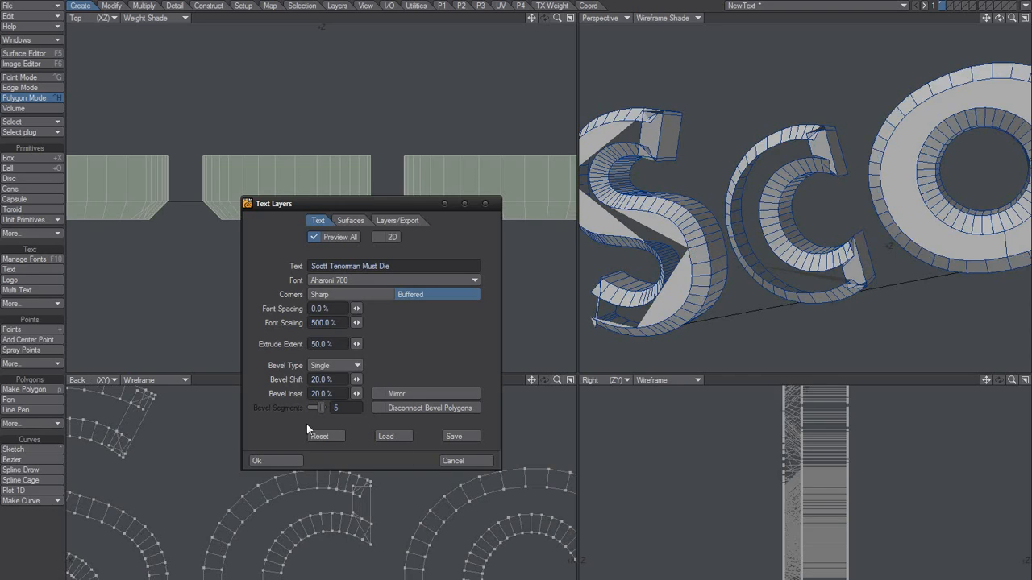
left_click(326, 379)
type("0")
key("Return")
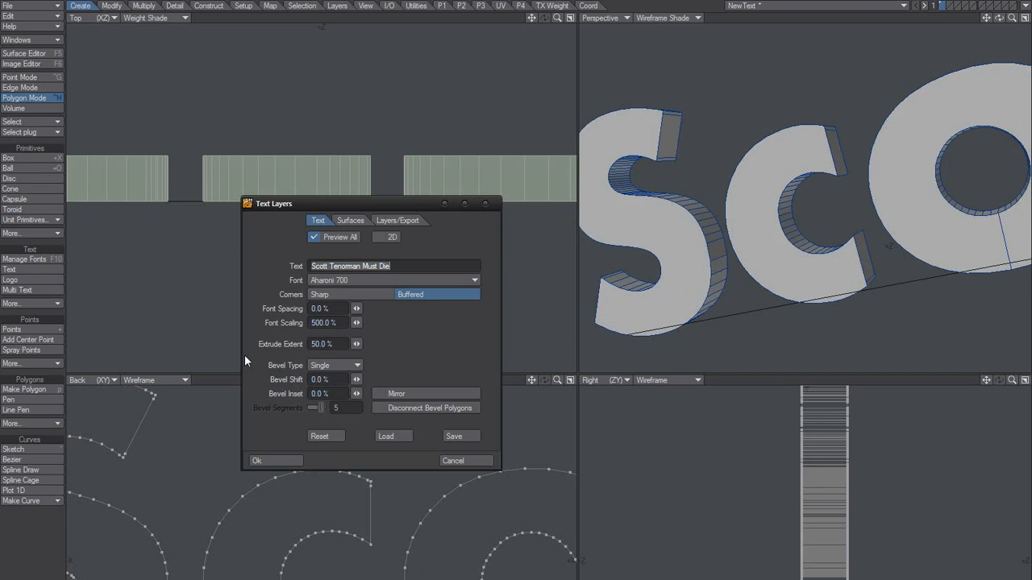
Compare Sharp and Buffered corners on the unbevelled letters and keep Sharp
left_click(379, 295)
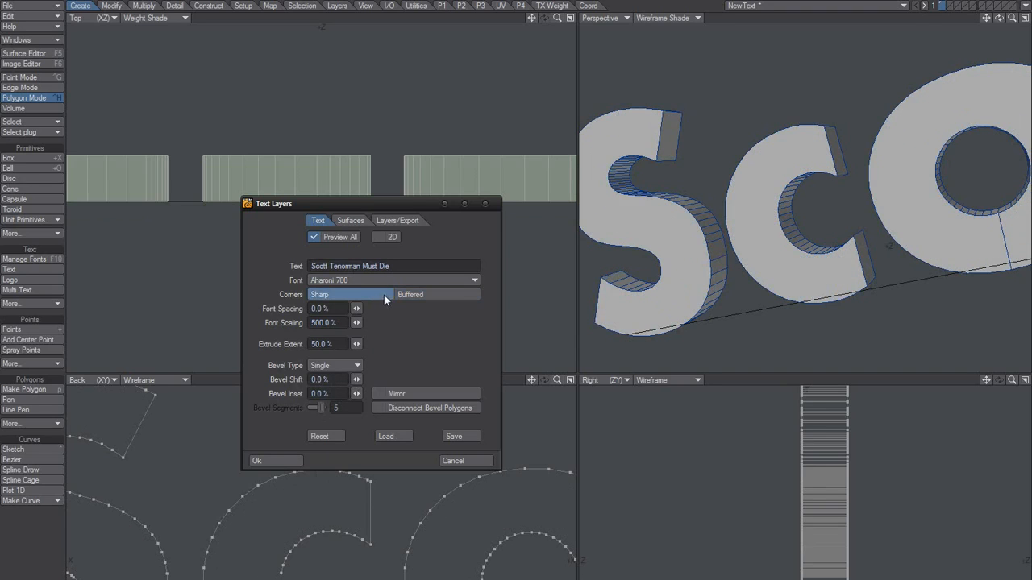
left_click(415, 295)
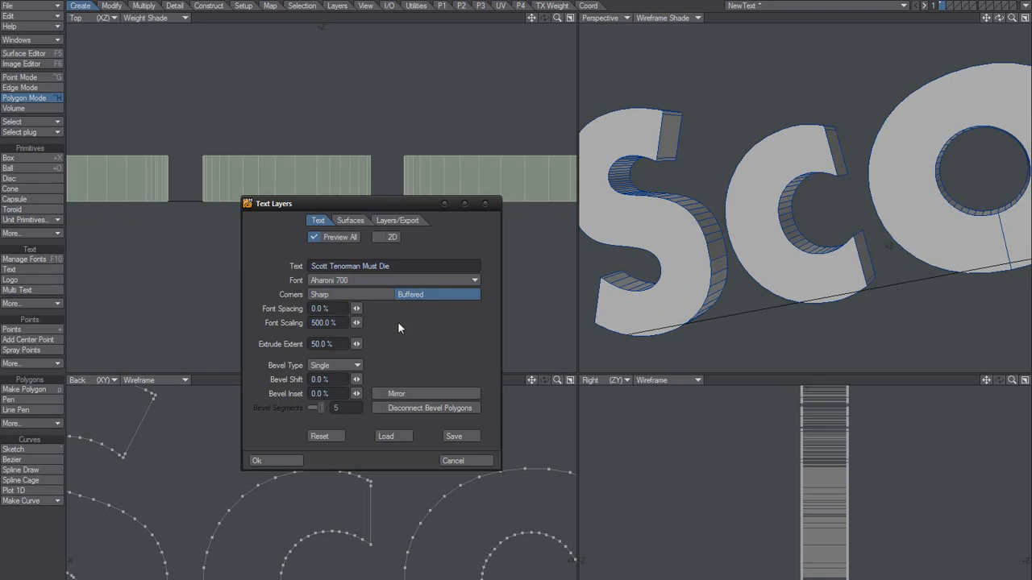
left_click(365, 295)
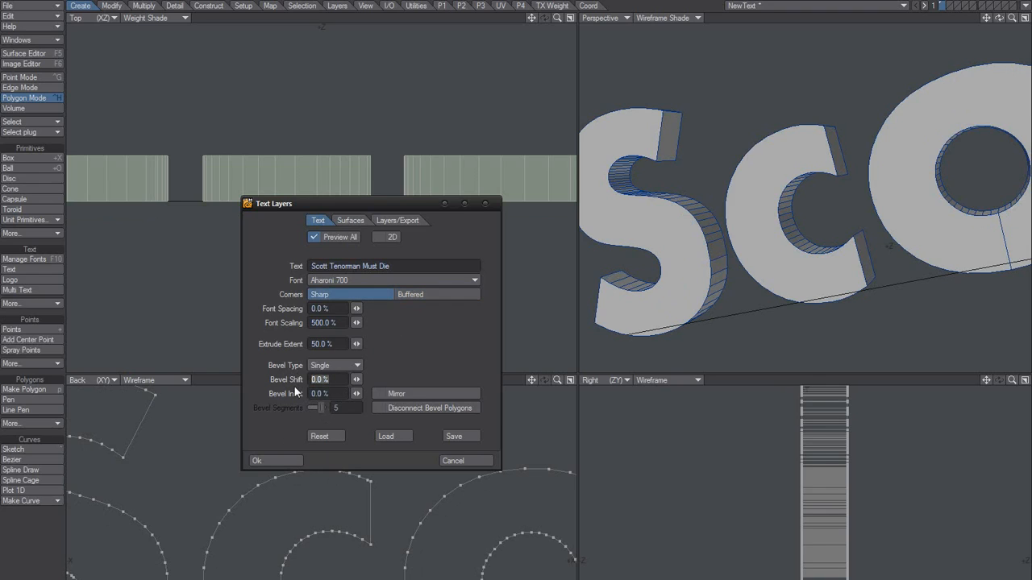
Set the bevel shift and bevel inset to 15% each and the bevel type to Round
type("15")
key("Tab")
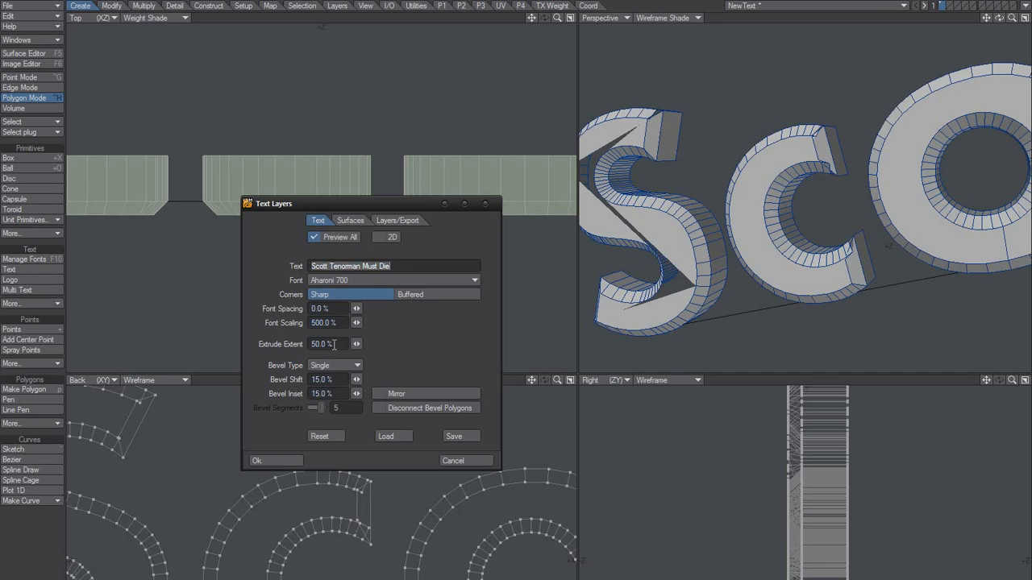
left_click(344, 364)
left_click(342, 374)
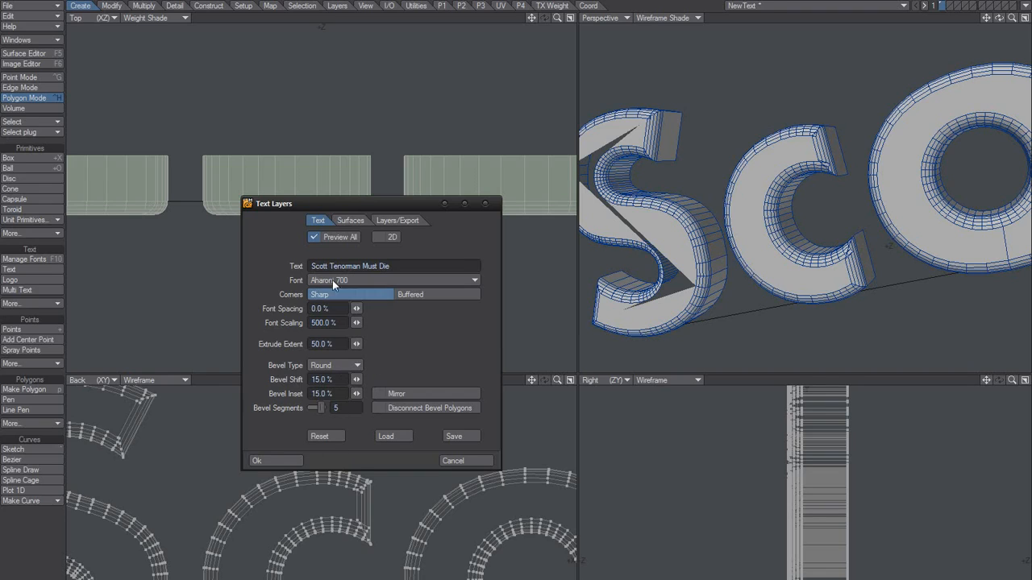
Review the separate surface names for the text's face, side and bevel
left_click(349, 220)
left_click(360, 268)
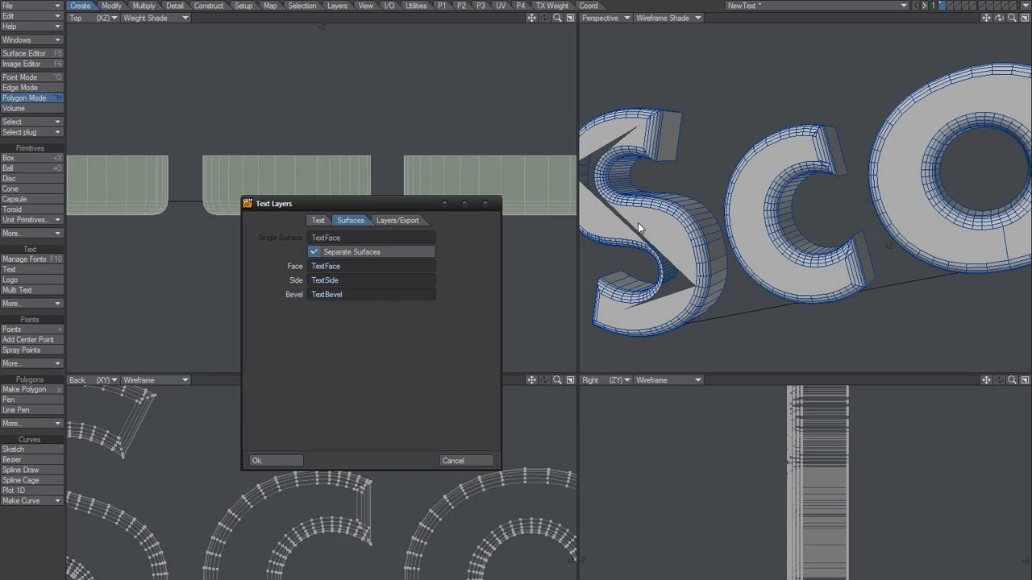
left_click(346, 266)
left_click(356, 280)
left_click(364, 294)
left_click(361, 283)
left_click(359, 267)
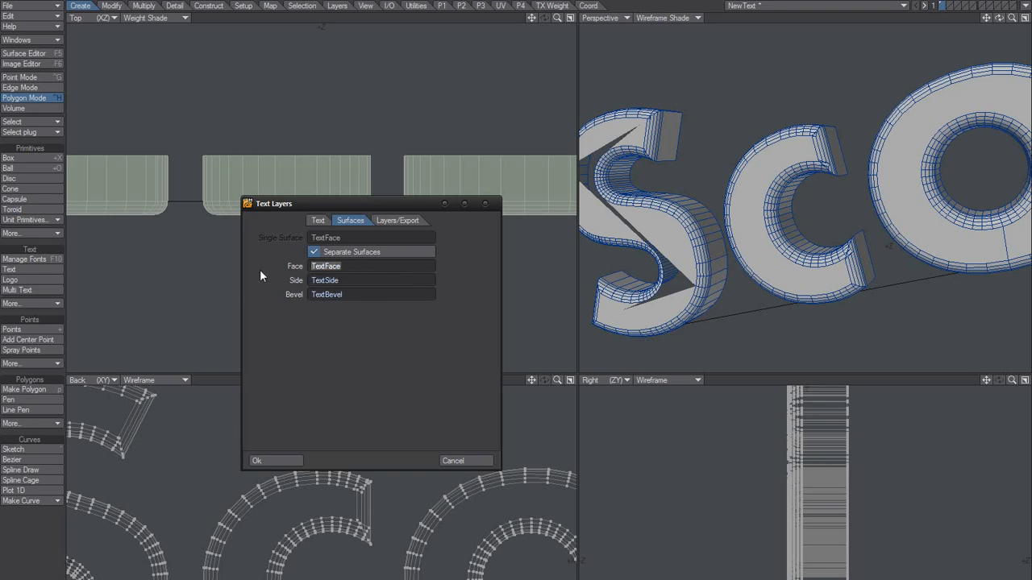
left_click(352, 282)
left_click(355, 294)
left_click(370, 295)
Review the layer and export options, including the object file and scene file names
left_click(398, 220)
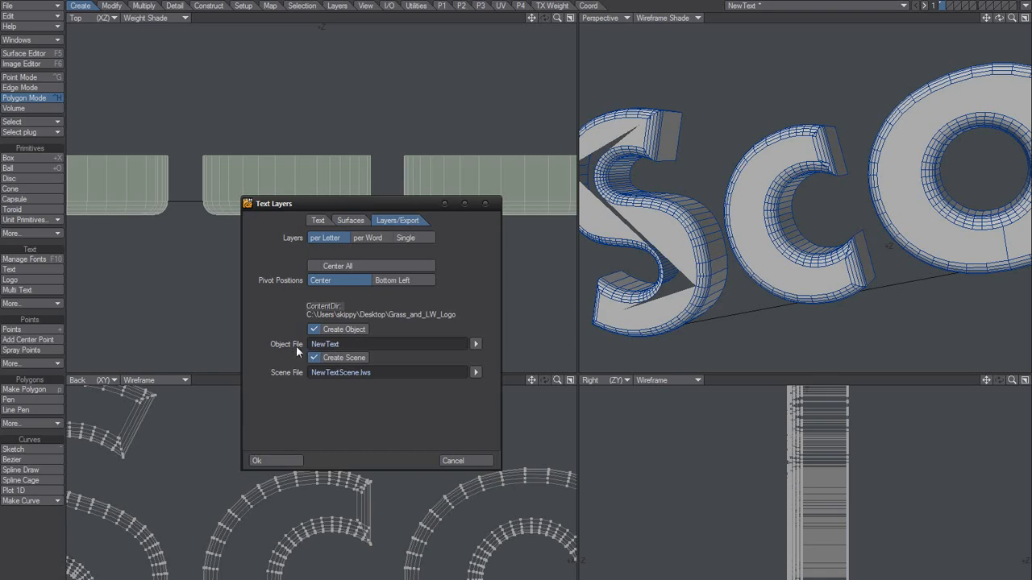
double_click(357, 345)
left_click_drag(379, 375, 222, 389)
left_click(348, 405)
left_click_drag(377, 373, 358, 419)
left_click(390, 371)
left_click(389, 373)
left_click_drag(376, 373, 308, 372)
left_click(393, 400)
Try the Center All option and the Bottom Left pivot position, restoring the Center pivot
left_click(391, 267)
left_click(357, 265)
left_click(404, 280)
left_click(351, 280)
left_click(335, 330)
Set the layers to one per word and generate the text with its object and scene files
left_click(371, 238)
left_click(336, 239)
left_click(368, 238)
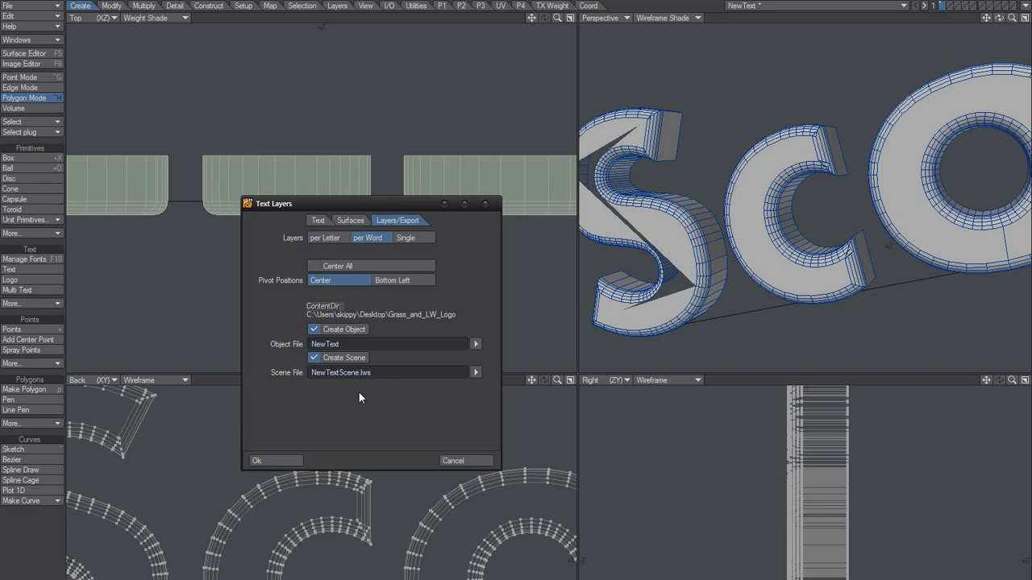
left_click(289, 461)
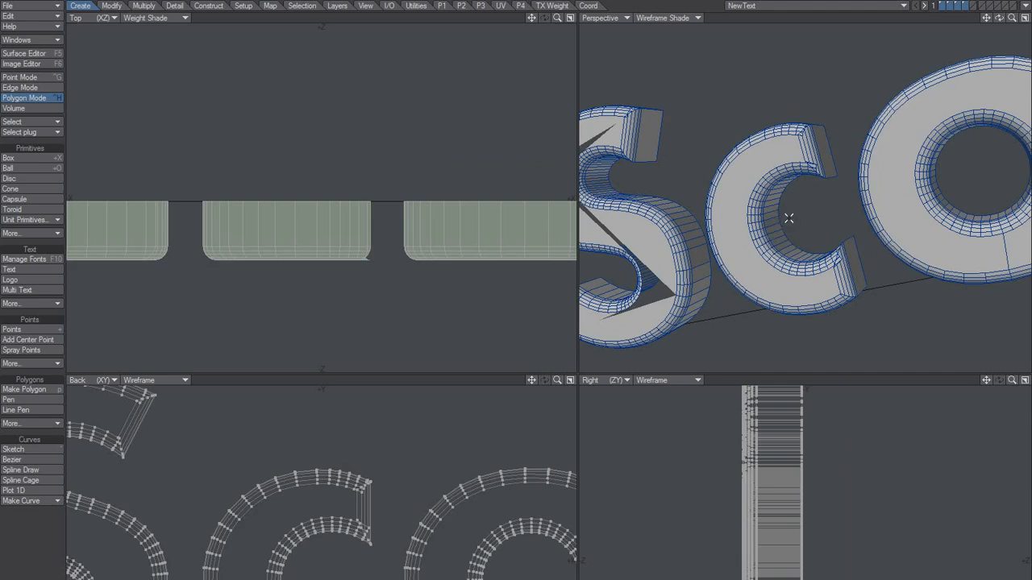
Check the generated text as a whole, then each word on layers 1 to 4, and examine "Scott" from another angle
key("a")
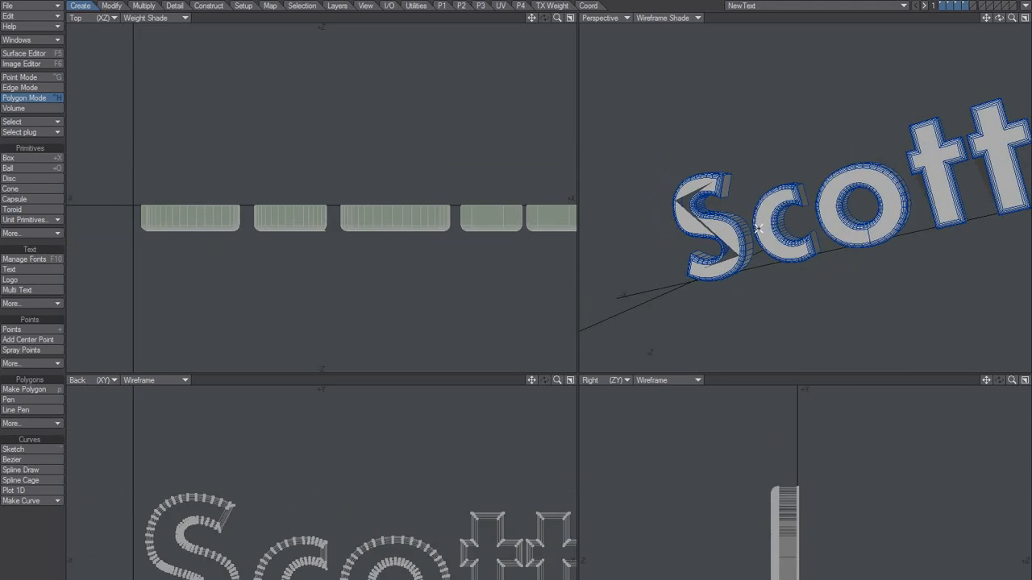
key("a")
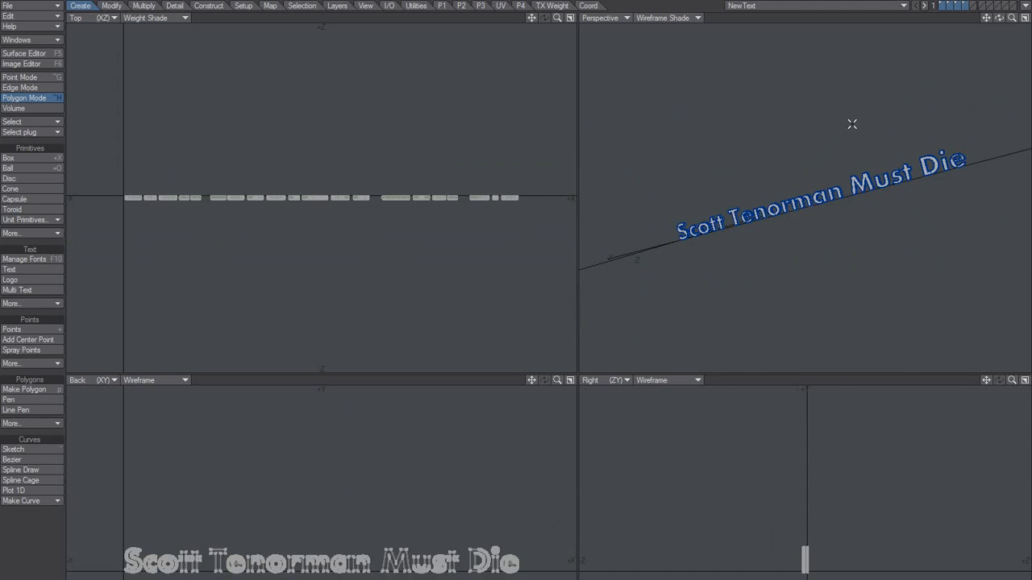
key("1")
key("2")
key("3")
key("4")
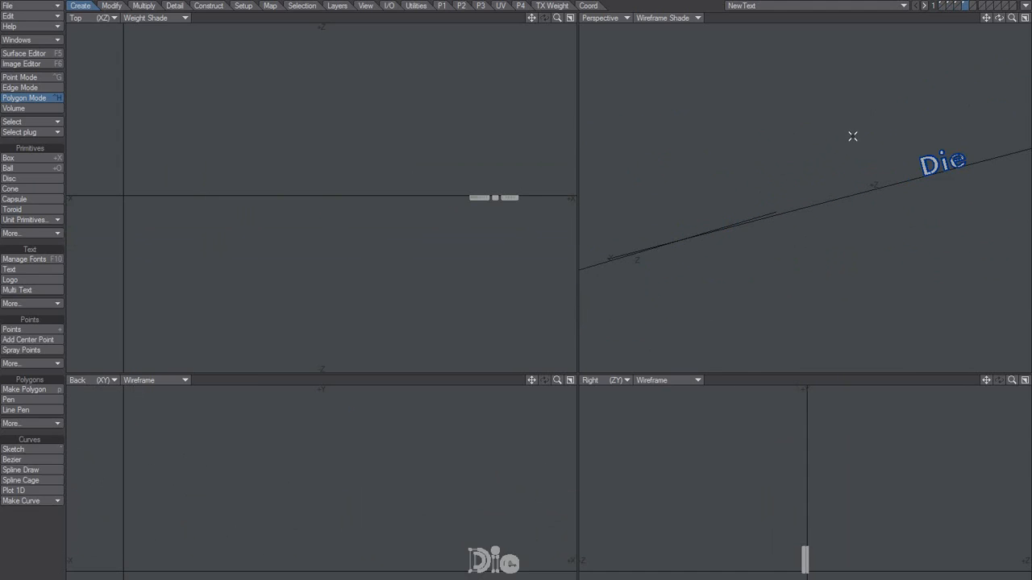
key("1")
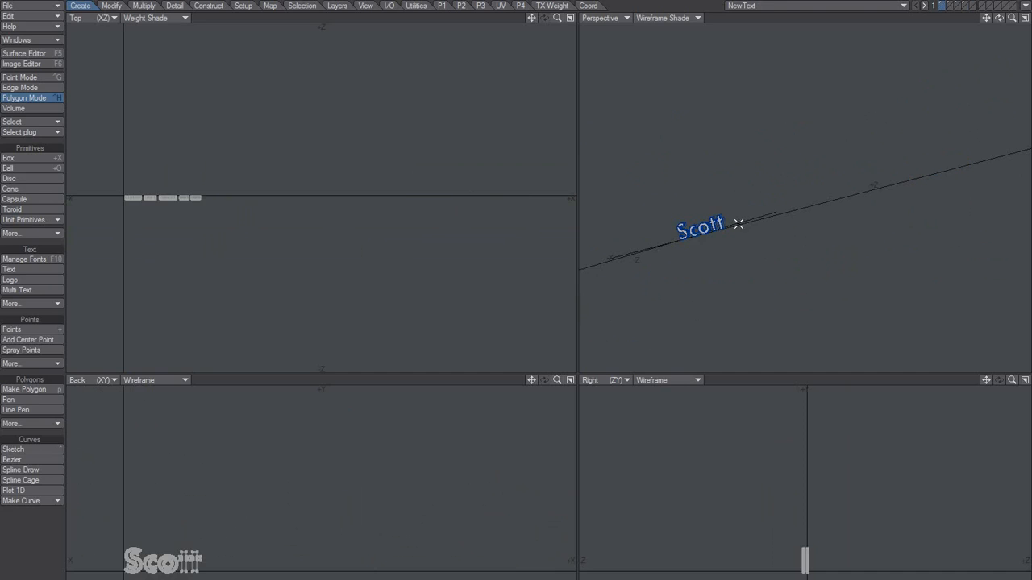
key("a")
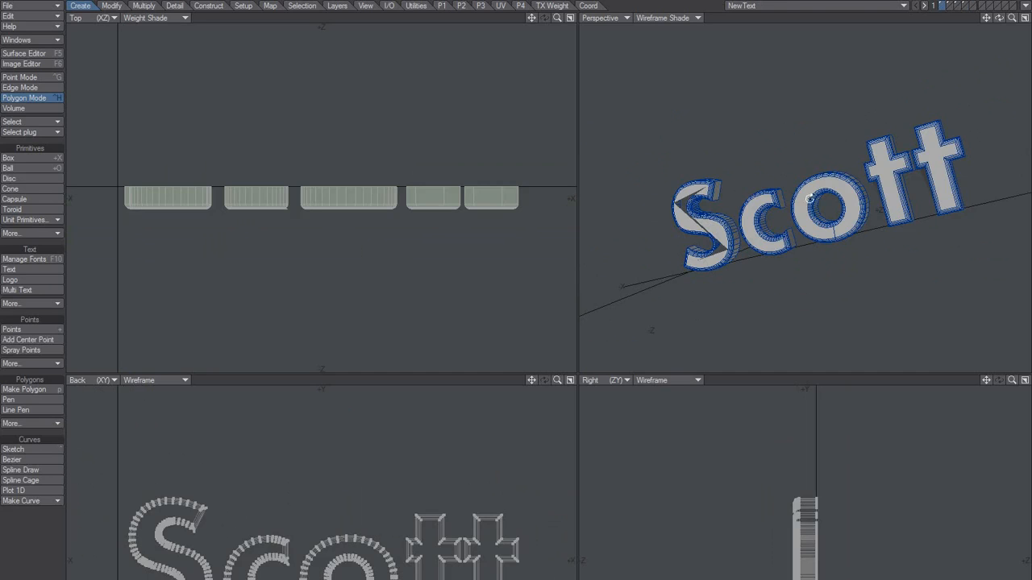
left_click_drag(706, 218, 838, 264, "alt")
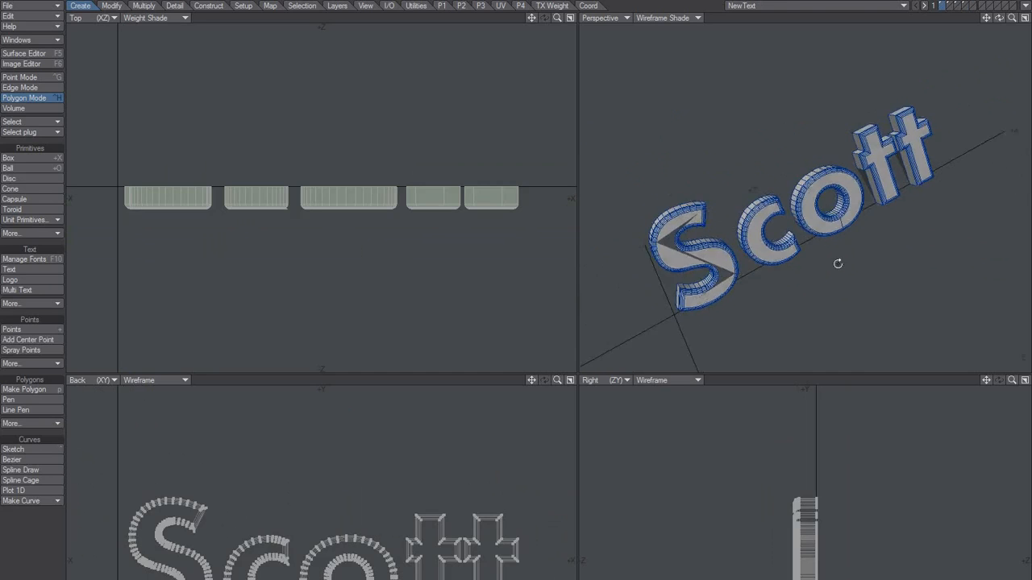
Select the entire first letter S of "Scott" and copy it into an empty layer
scroll(776, 225, "up", 8)
scroll(767, 236, "down", 2)
left_click_drag(767, 236, 771, 176, "alt+shift")
left_click_drag(770, 176, 764, 200, "alt")
scroll(750, 170, "up", 4)
left_click_drag(774, 79, 802, 198, "alt")
key("space")
key("space")
key("space")
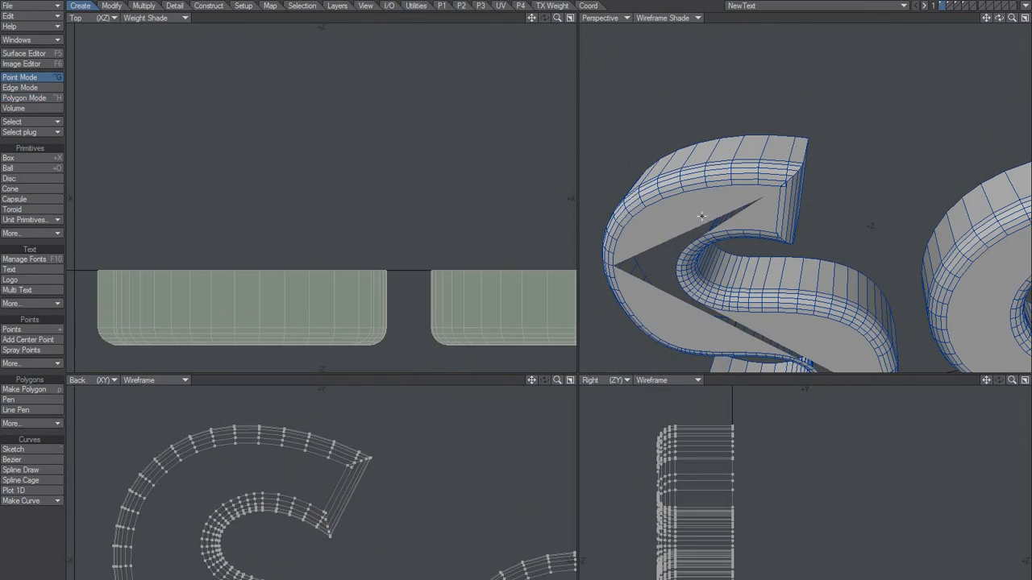
left_click(713, 219)
left_click(690, 213)
left_click(700, 207)
key("bracketright")
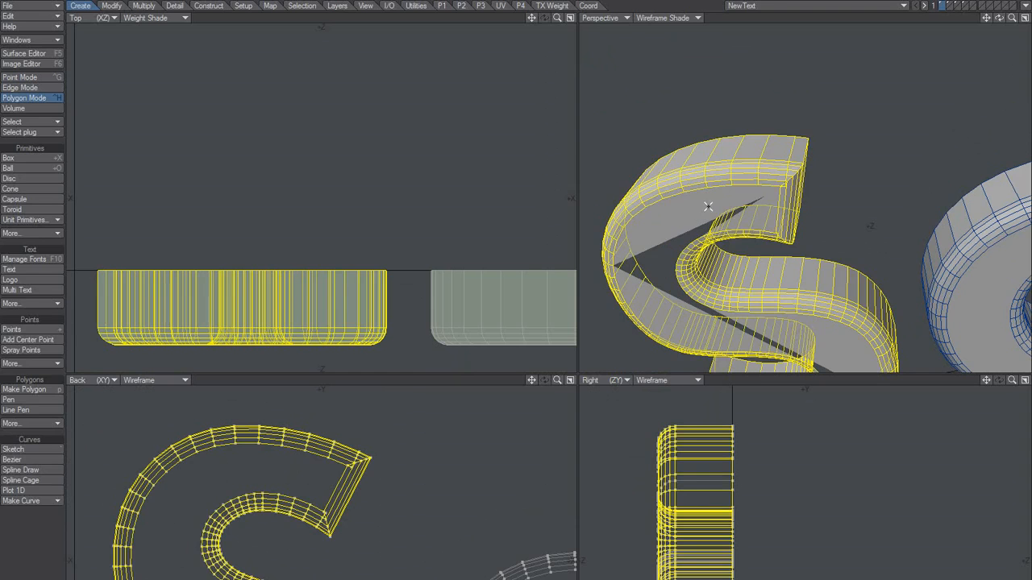
left_click(975, 6)
key("ctrl+v")
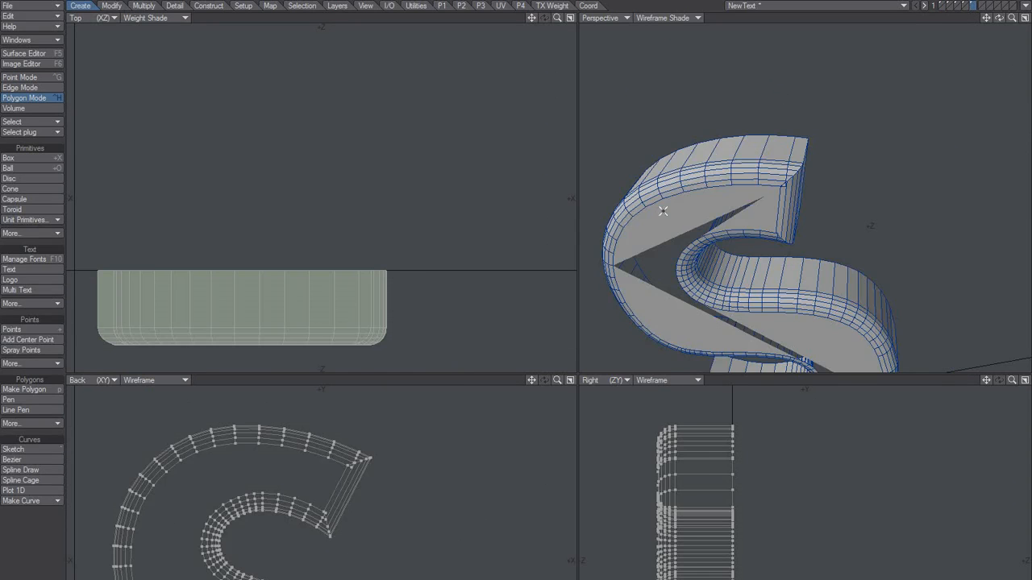
Delete the front face of the S together with the rounded bevel polygons surrounding it
left_click_drag(724, 246, 716, 227, "alt")
left_click(671, 208)
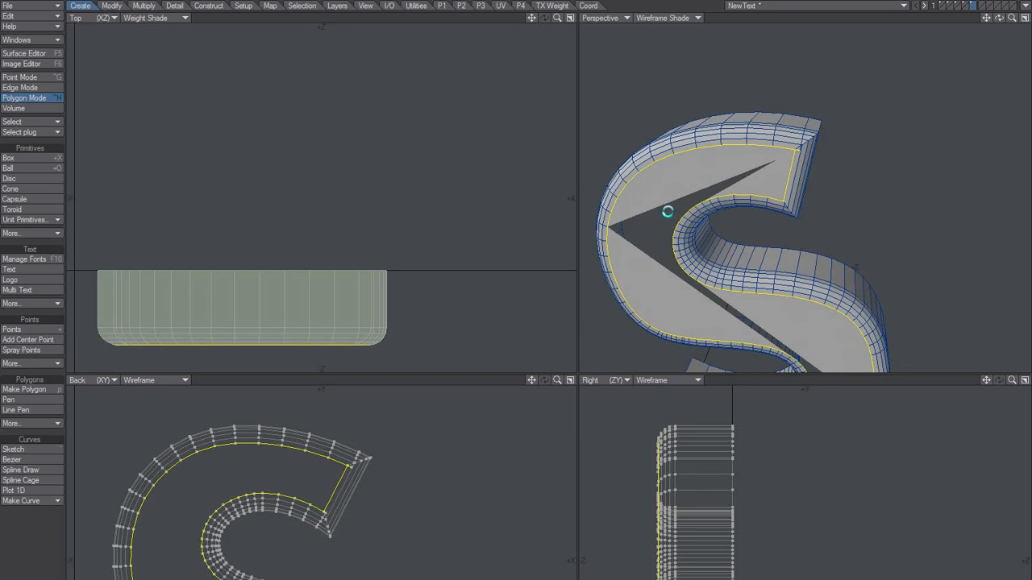
key("shift+bracketright")
key("shift+bracketright")
key("shift+bracketright")
key("shift+bracketright")
key("shift+bracketright")
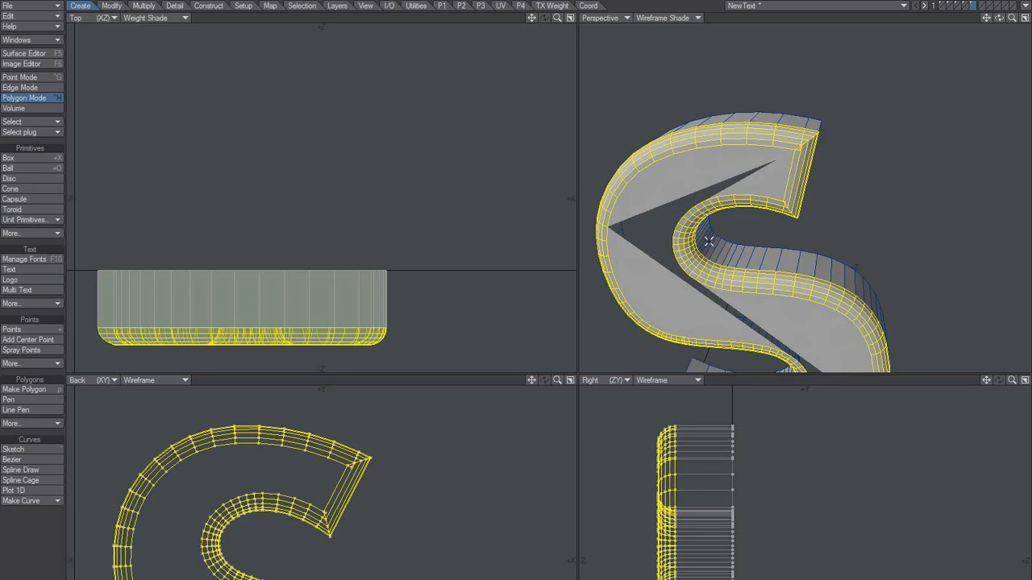
key("Delete")
Select the full loop of points around the open front rim of the S and cap it with a single polygon
key("space")
key("space")
key("space")
key("space")
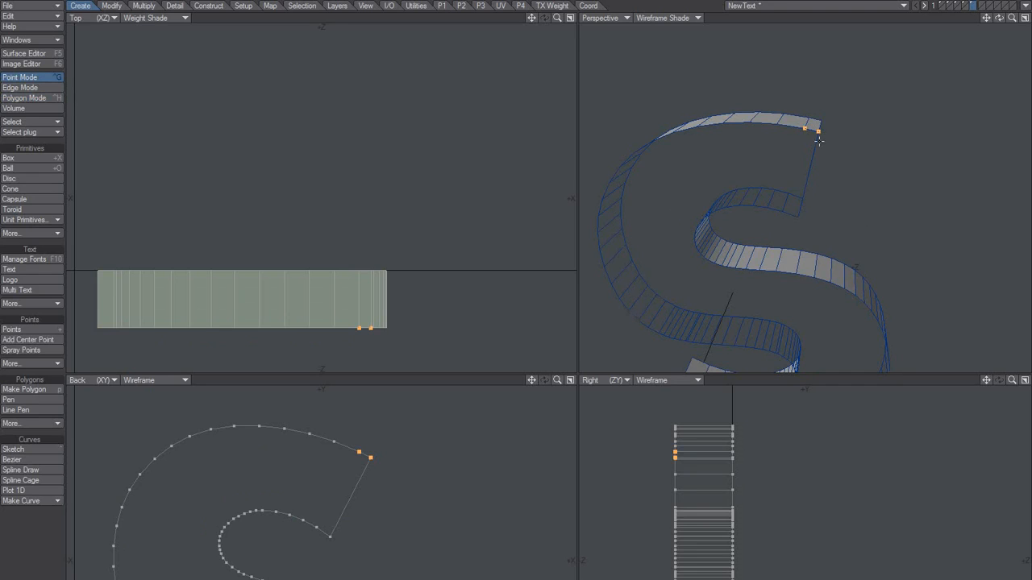
key("l")
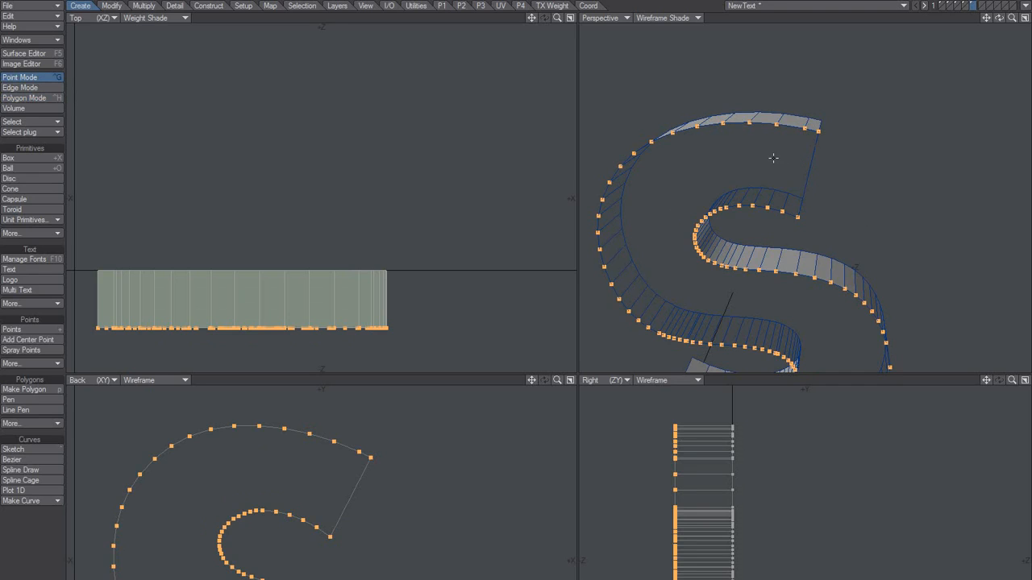
key("p")
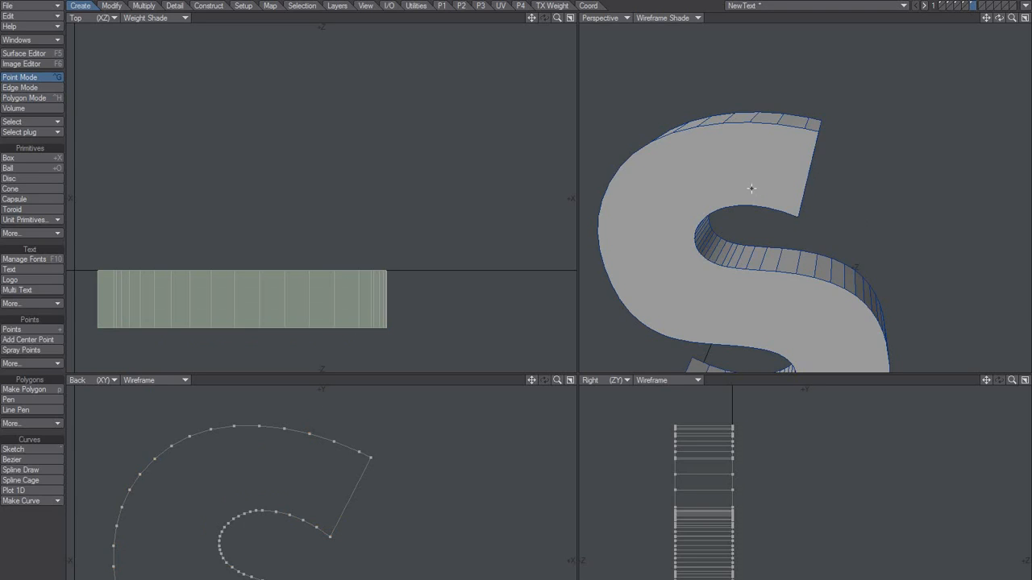
Duplicate the capped S into the next empty layer and select the front face of the copy
key("space")
key("space")
left_click(766, 165)
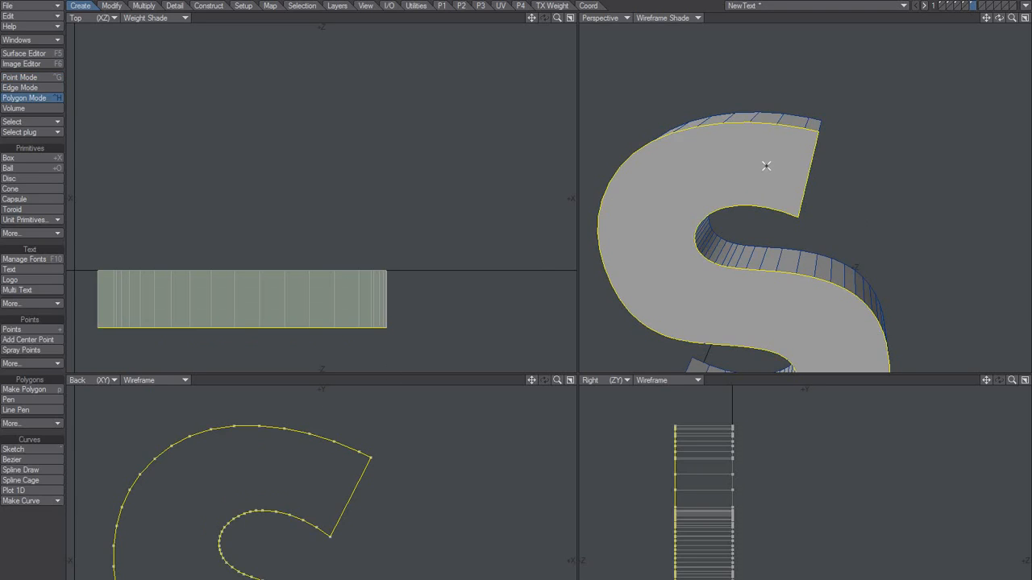
left_click_drag(364, 292, 381, 234, "alt+shift")
left_click(401, 270)
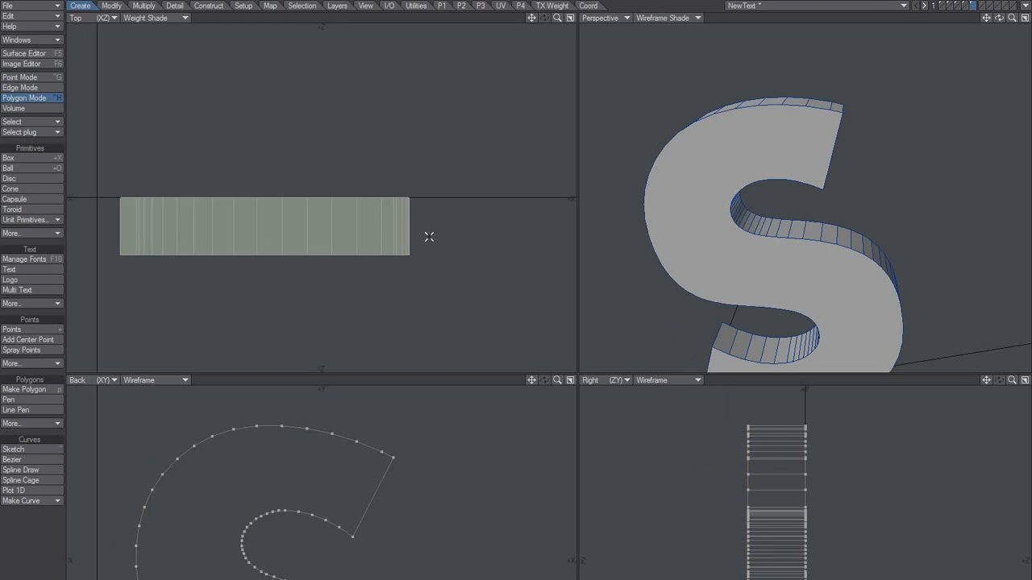
left_click(778, 206)
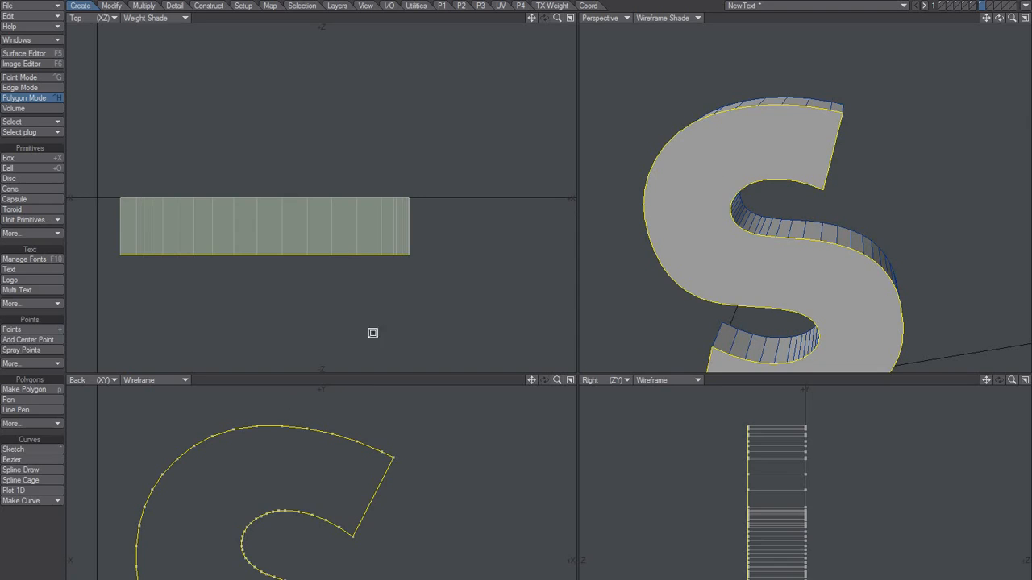
Try to bevel the front face of the S forward and inward with the Bevel tool, varying the shift and inset
left_click_drag(720, 505, 685, 436)
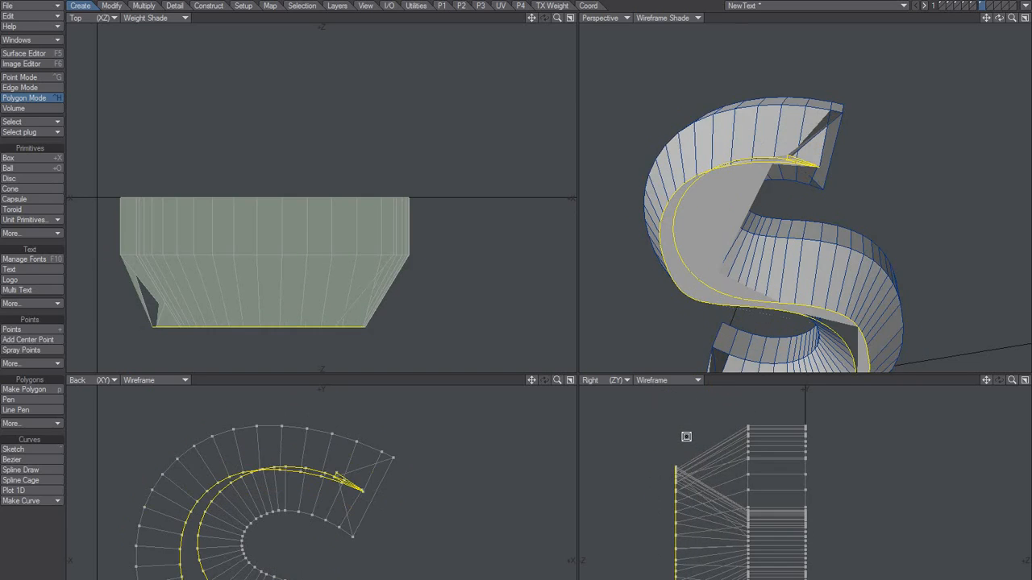
left_click_drag(337, 492, 356, 476)
left_click_drag(390, 310, 383, 344)
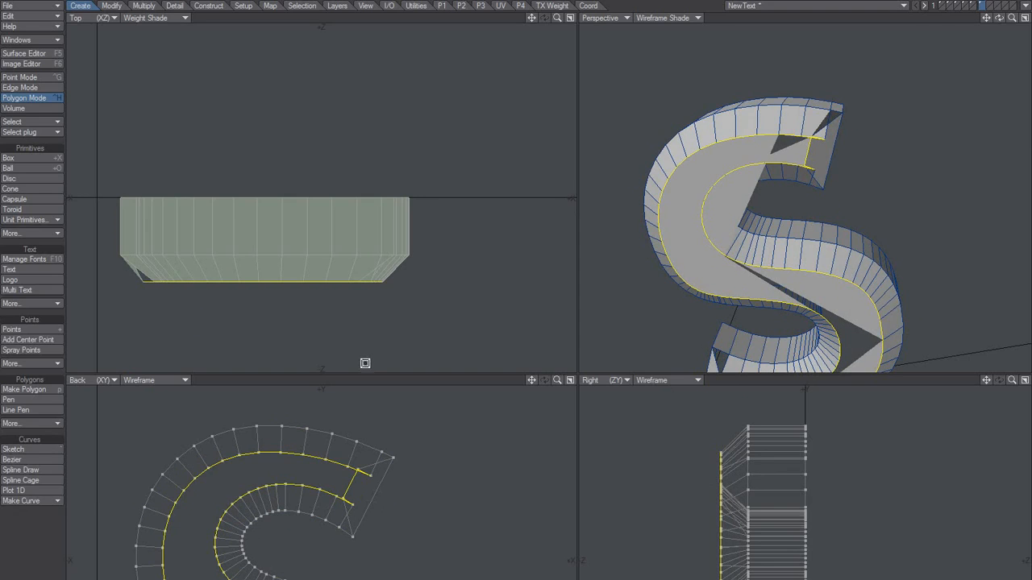
Inspect the bevelled corners of the S from several angles and undo the bevel
scroll(772, 258, "up", 3)
left_click_drag(840, 185, 801, 166, "alt")
scroll(796, 126, "up", 4)
left_click_drag(800, 166, 822, 165, "alt+shift")
left_click_drag(822, 166, 771, 151, "alt")
scroll(787, 187, "down", 3)
mouse_move(771, 151)
left_mouse_down("alt")
mouse_move(801, 175)
mouse_move(779, 166)
mouse_move(821, 175)
mouse_move(811, 187)
mouse_move(798, 175)
mouse_move(809, 173)
mouse_move(770, 158)
mouse_move(799, 152)
mouse_move(758, 148)
left_mouse_up("alt")
scroll(788, 173, "down", 2)
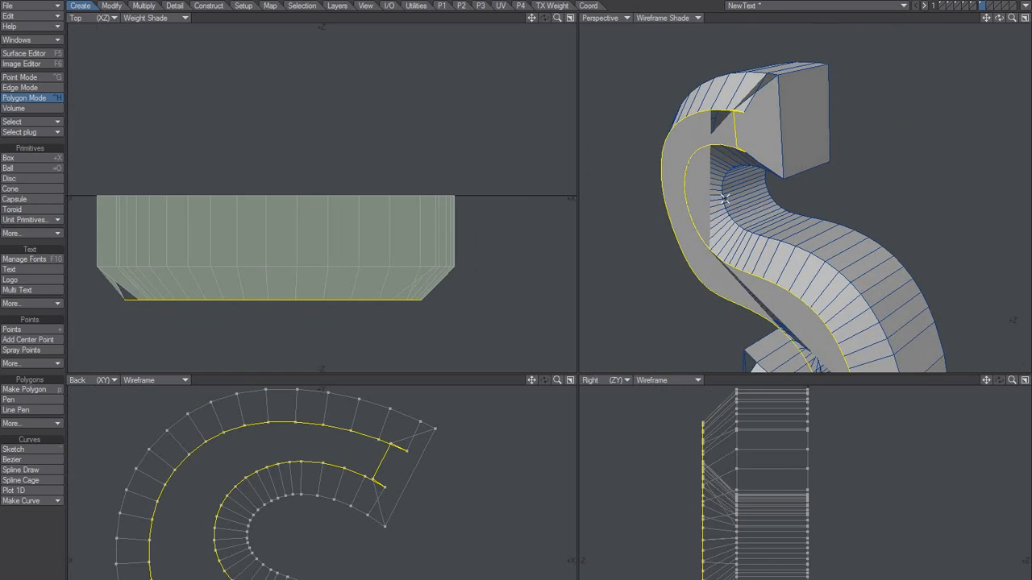
key("ctrl+z")
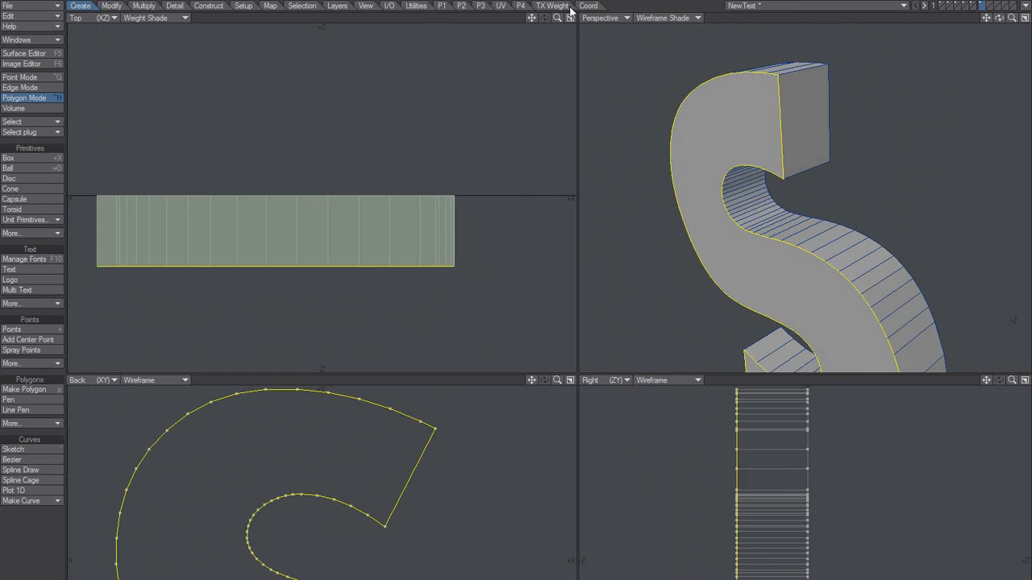
left_click(520, 6)
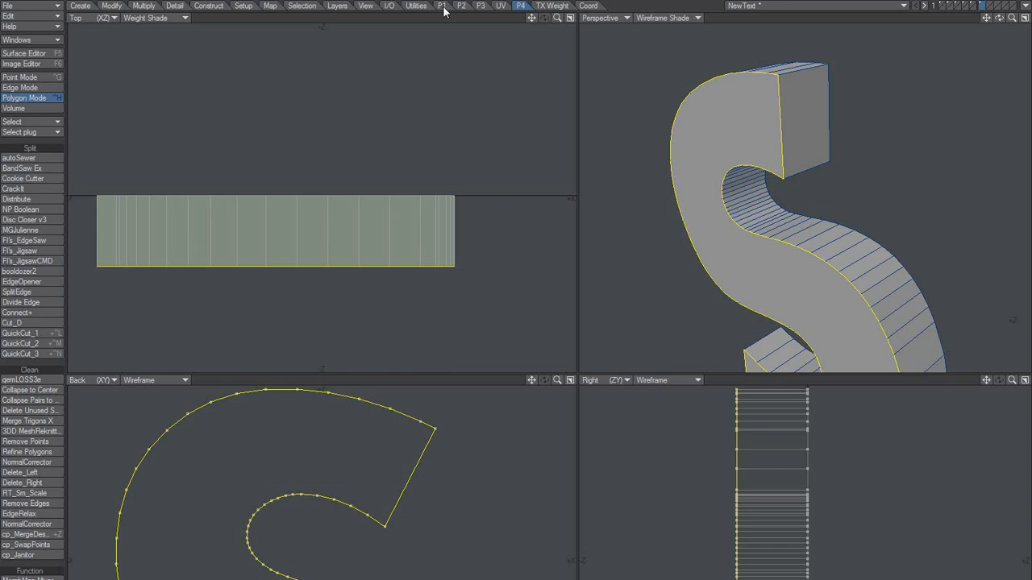
left_click(501, 6)
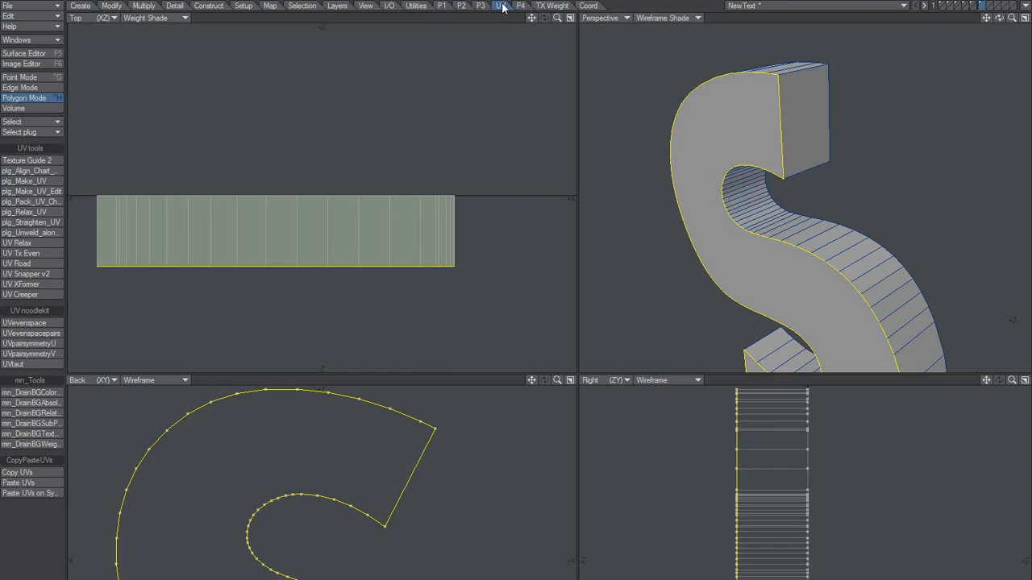
left_click(480, 6)
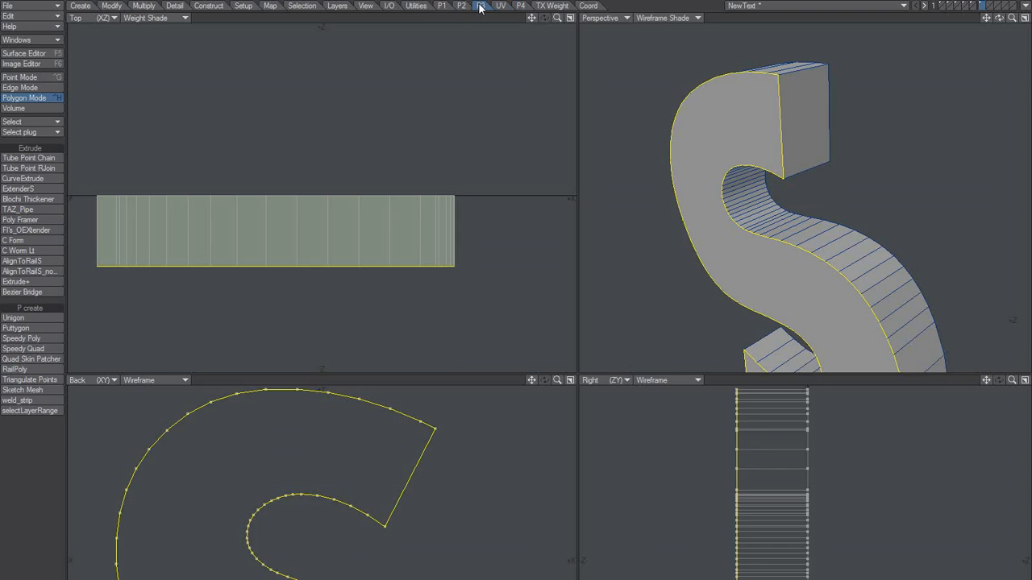
left_click(461, 6)
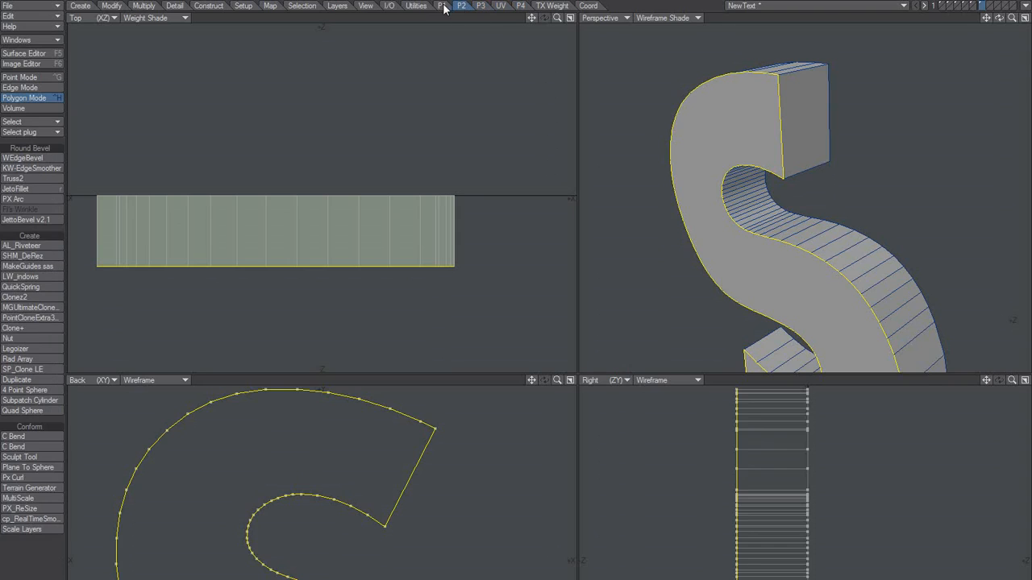
left_click(442, 6)
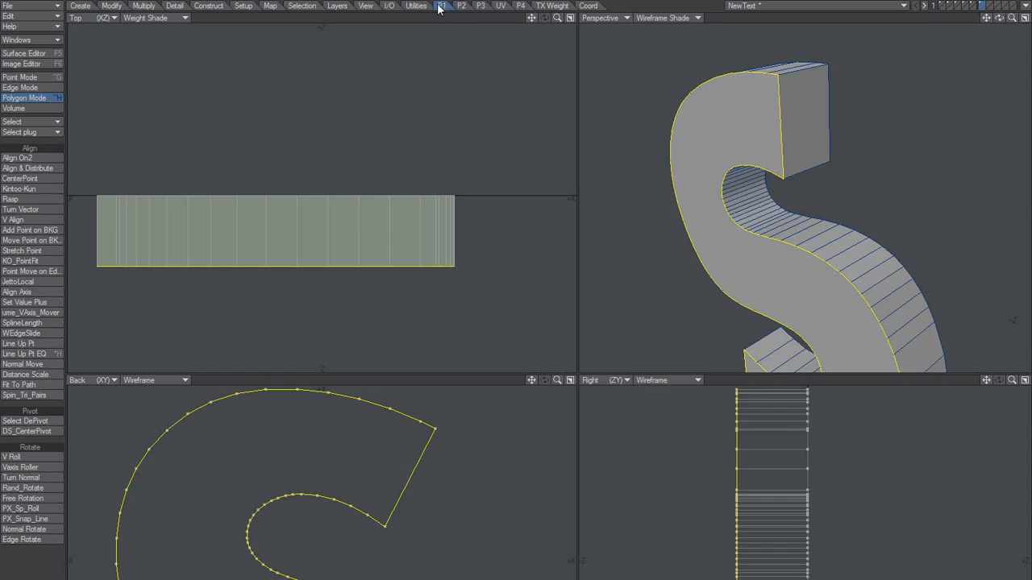
left_click(415, 6)
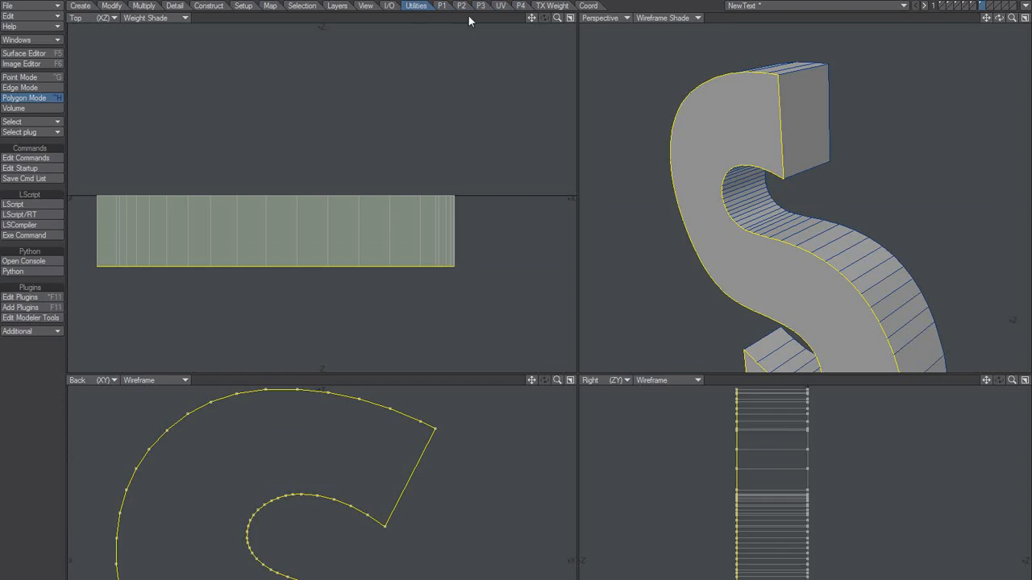
left_click(588, 6)
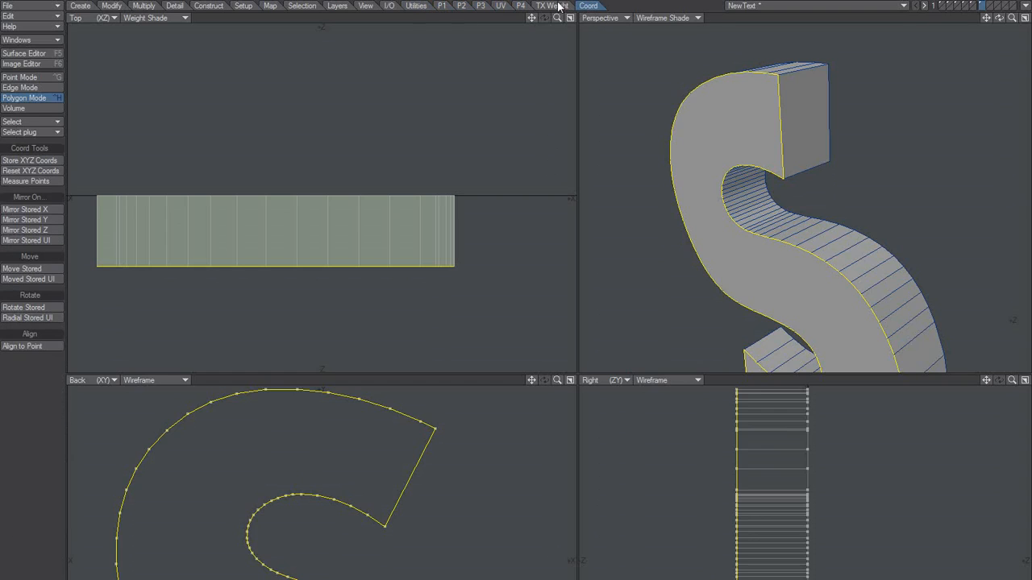
left_click(555, 7)
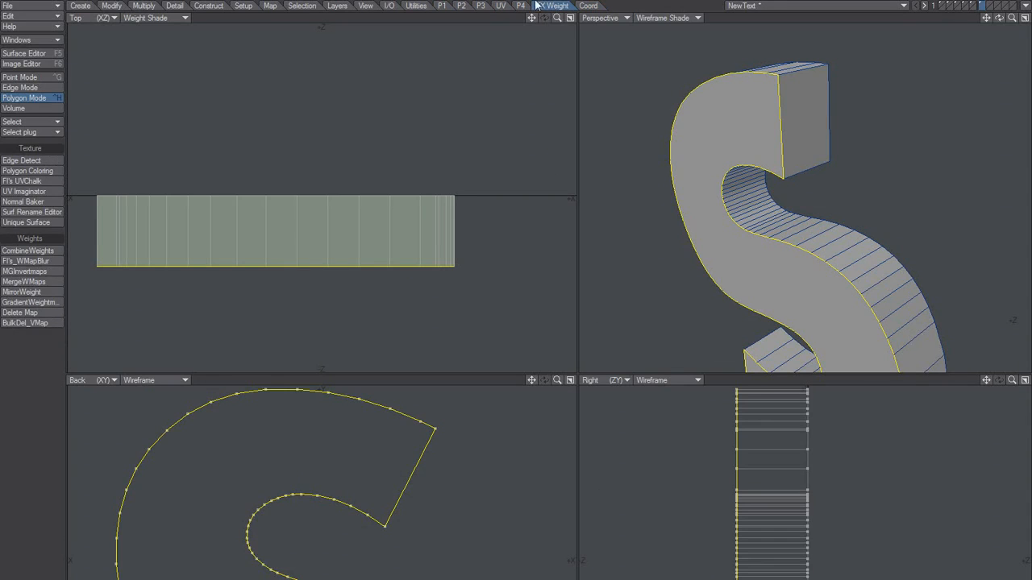
Extend the front face of the S straight forward with the Bevel tool, without any inset
mouse_move(775, 174)
left_mouse_down("alt")
mouse_move(793, 157)
mouse_move(769, 141)
mouse_move(801, 169)
mouse_move(751, 169)
mouse_move(811, 156)
mouse_move(774, 185)
left_mouse_up("alt")
scroll(781, 150, "down", 2)
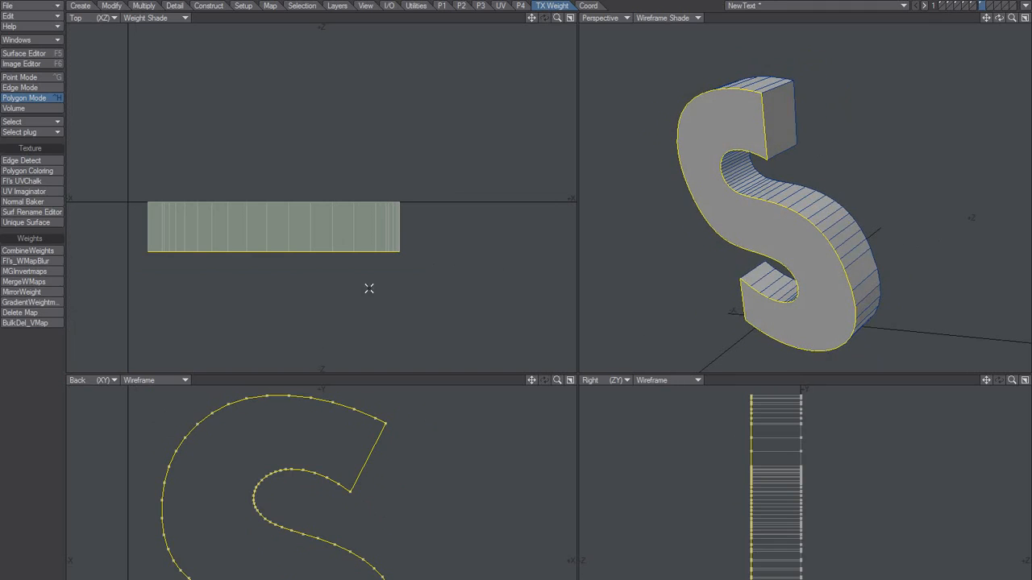
left_click_drag(306, 262, 306, 286)
key("ctrl+g")
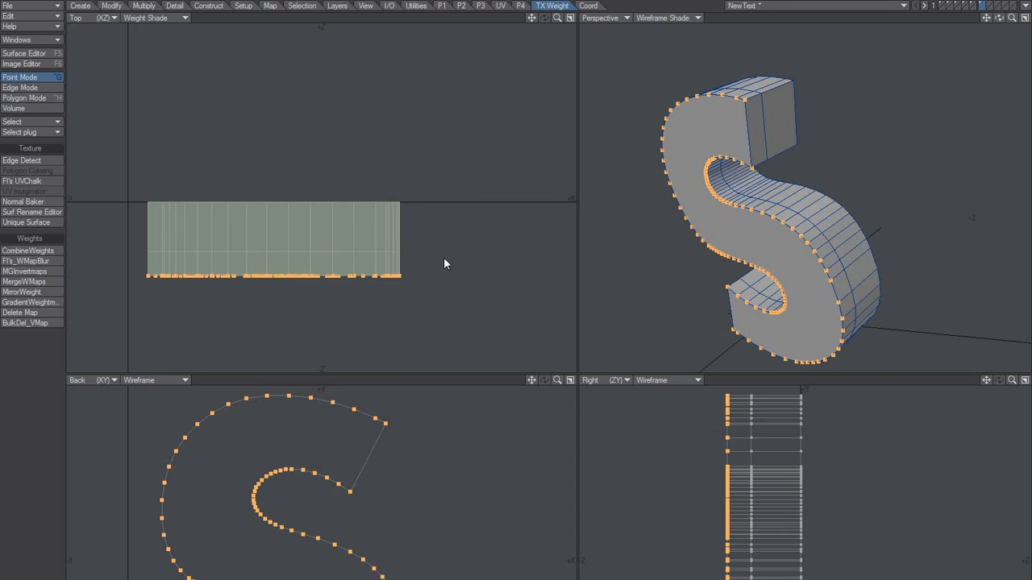
key("n")
left_click(442, 195)
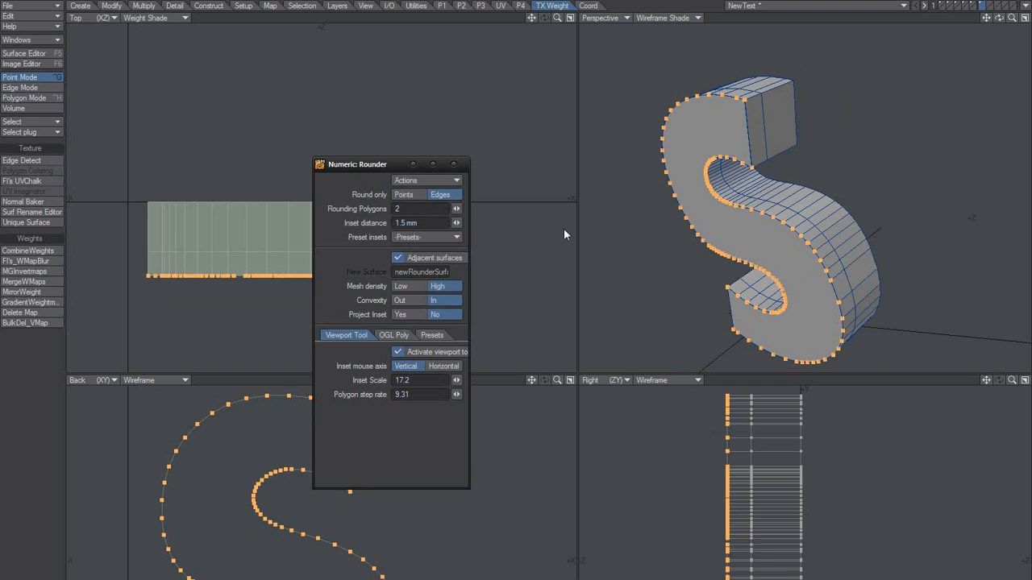
left_click(411, 195)
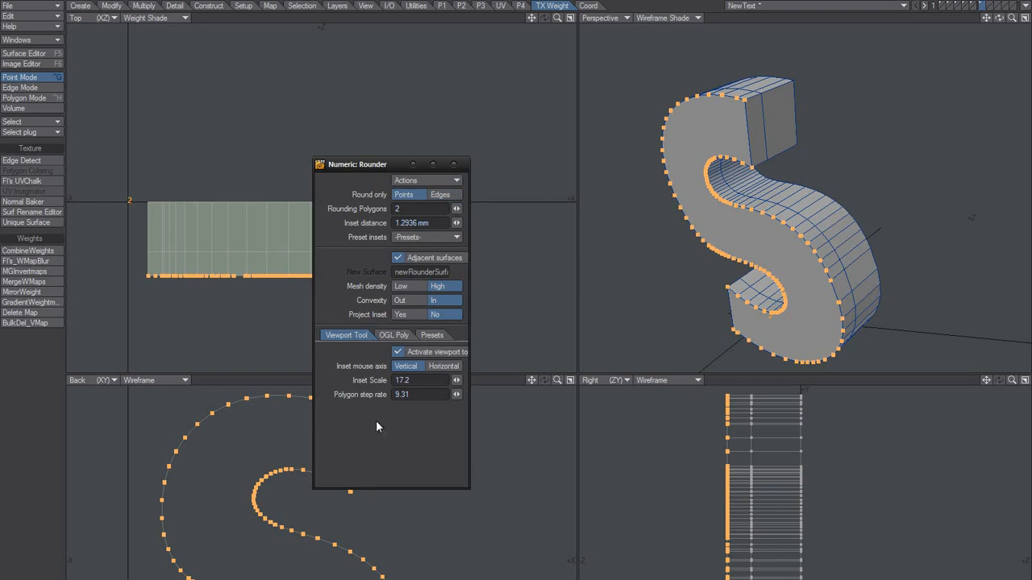
left_click(453, 165)
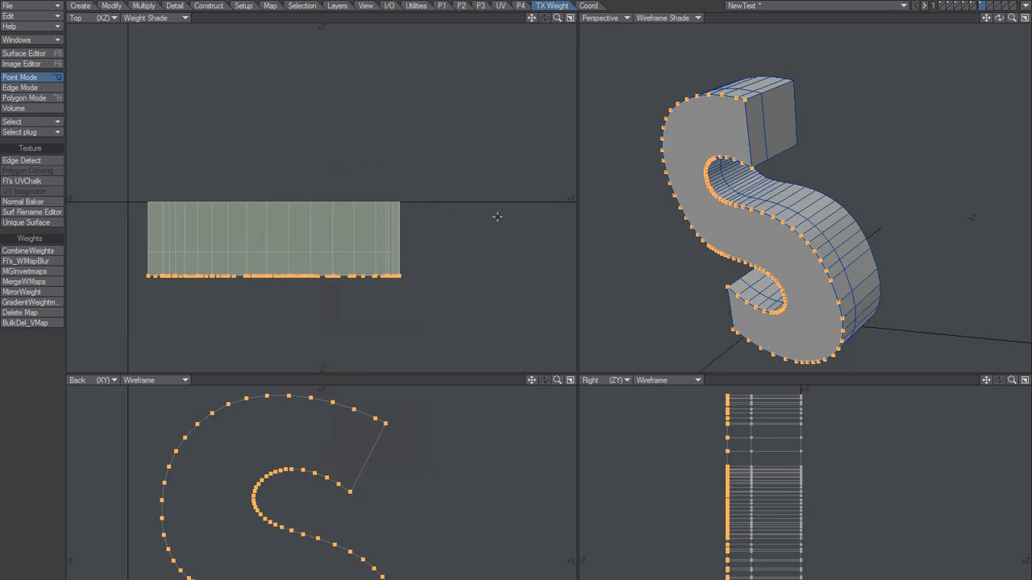
key("ctrl+h")
key("b")
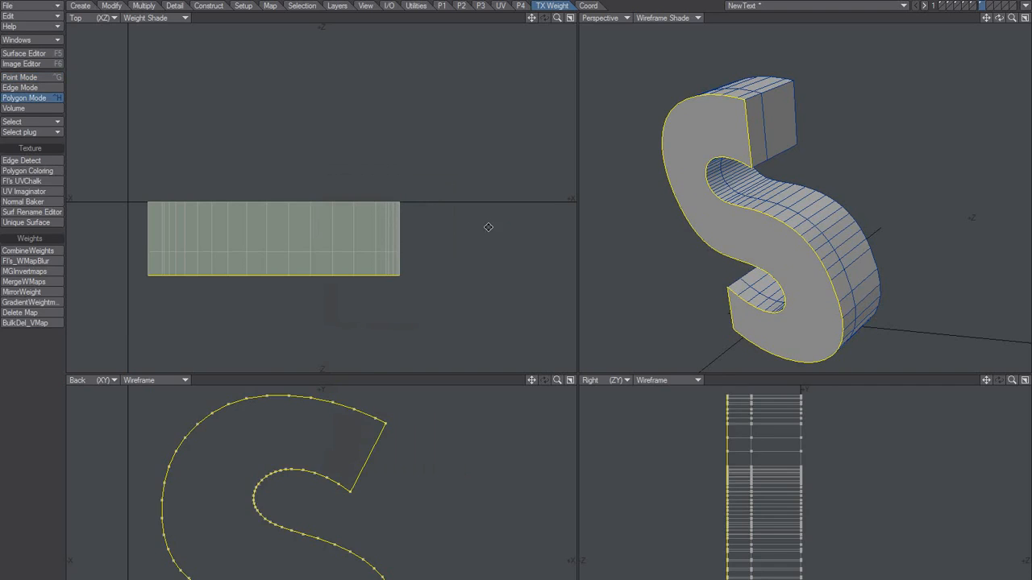
Round the front outline of the S with Rounder, using Edges mode, 2 rounding polygons and an inset distance of 222 mm
key("ctrl+g")
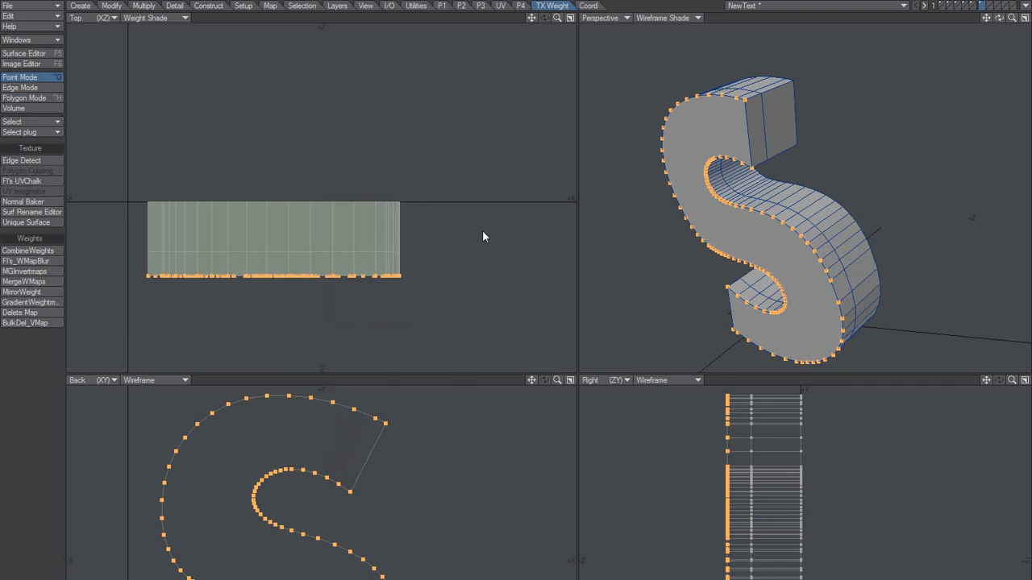
key("n")
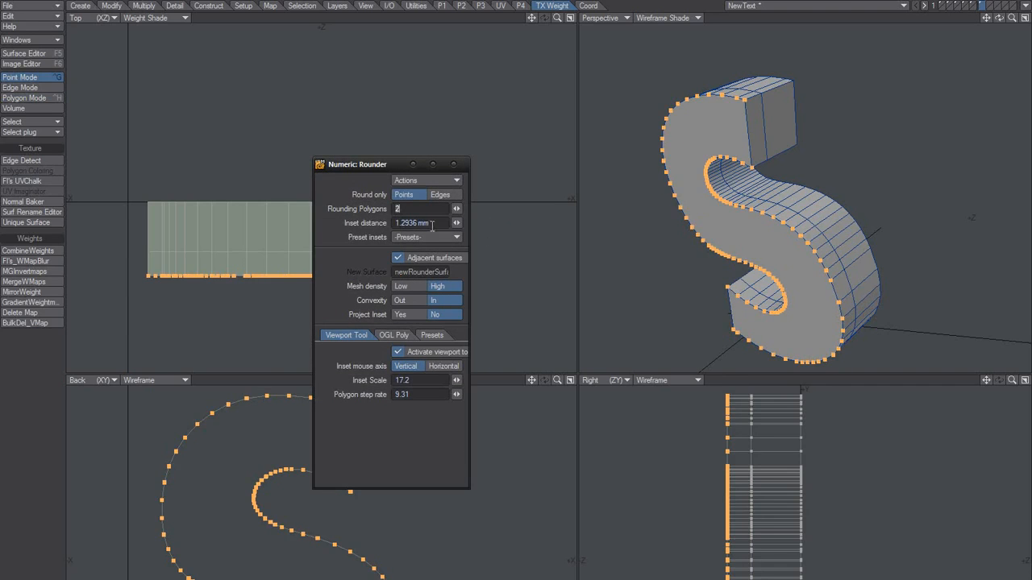
left_click_drag(457, 223, 539, 250)
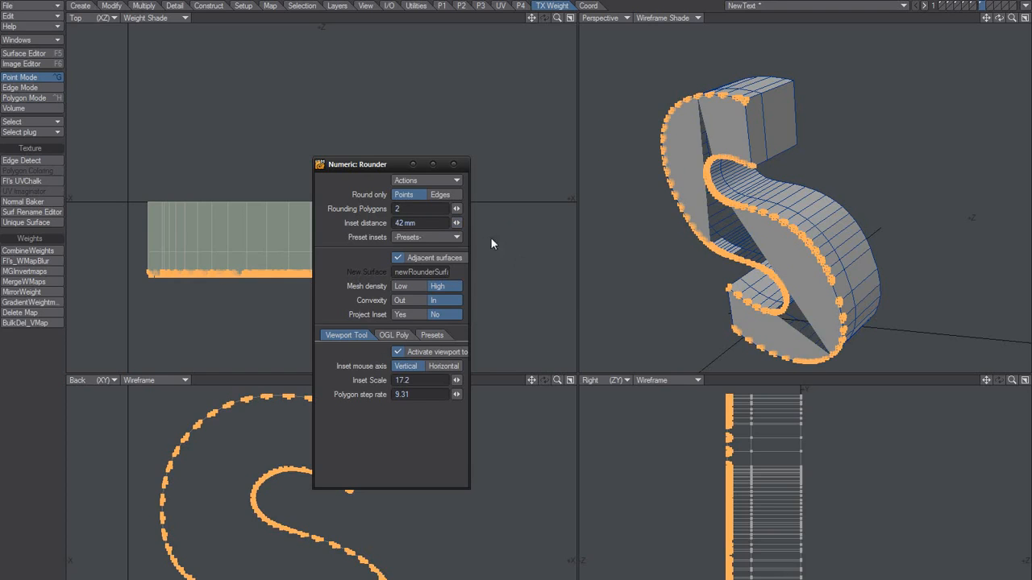
left_click(442, 196)
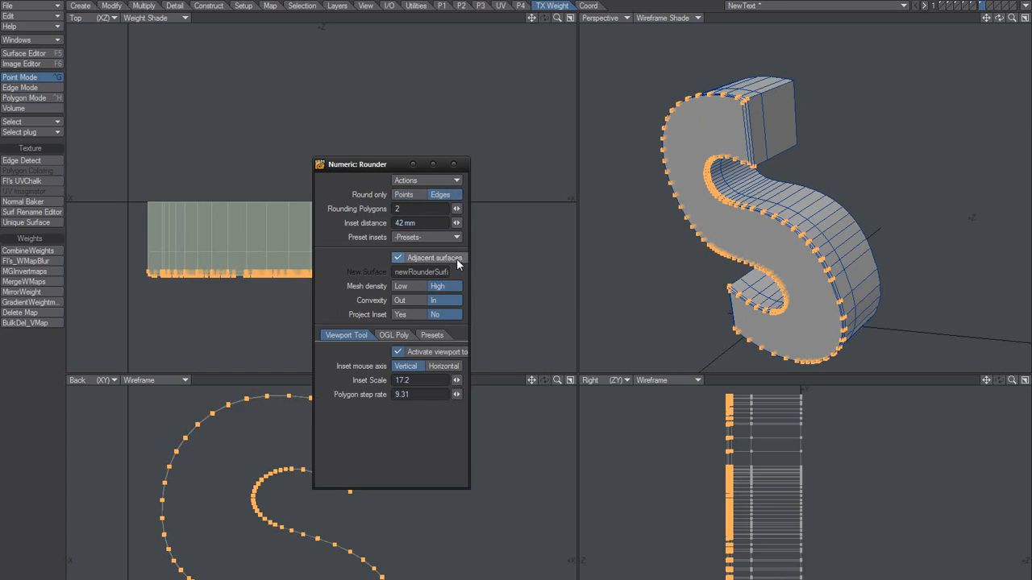
left_click_drag(456, 224, 501, 242)
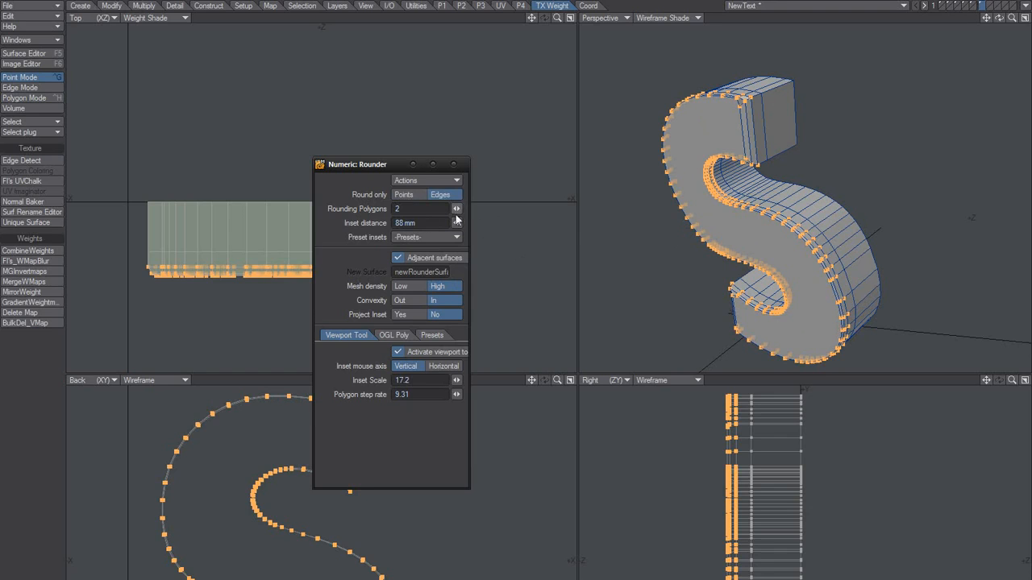
left_click_drag(405, 224, 348, 238)
type("222")
key("Tab")
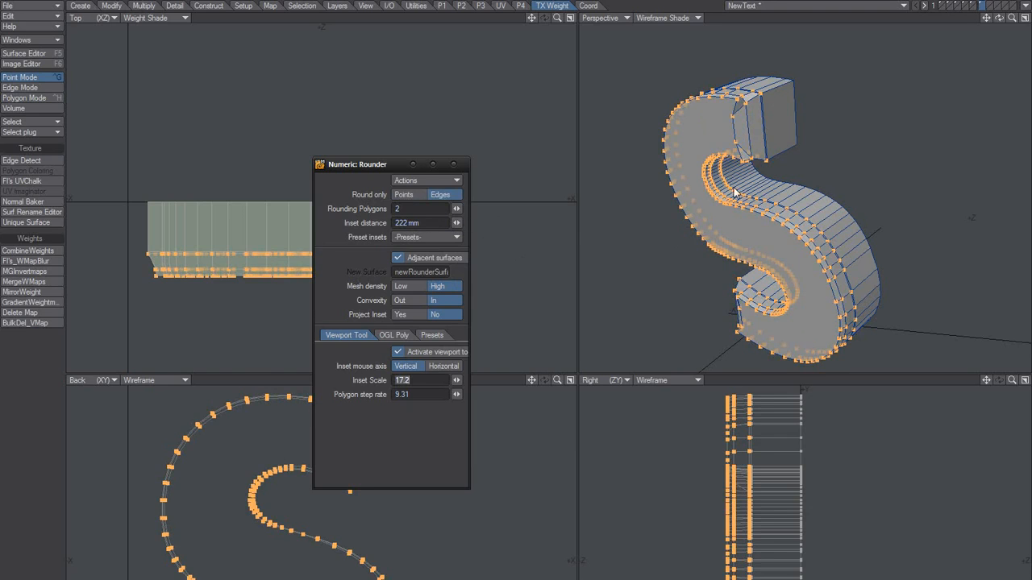
Increase the Rounder's rounding polygons to 6 on the front outline of the S and apply the rounding
left_click_drag(743, 158, 607, 260, "alt")
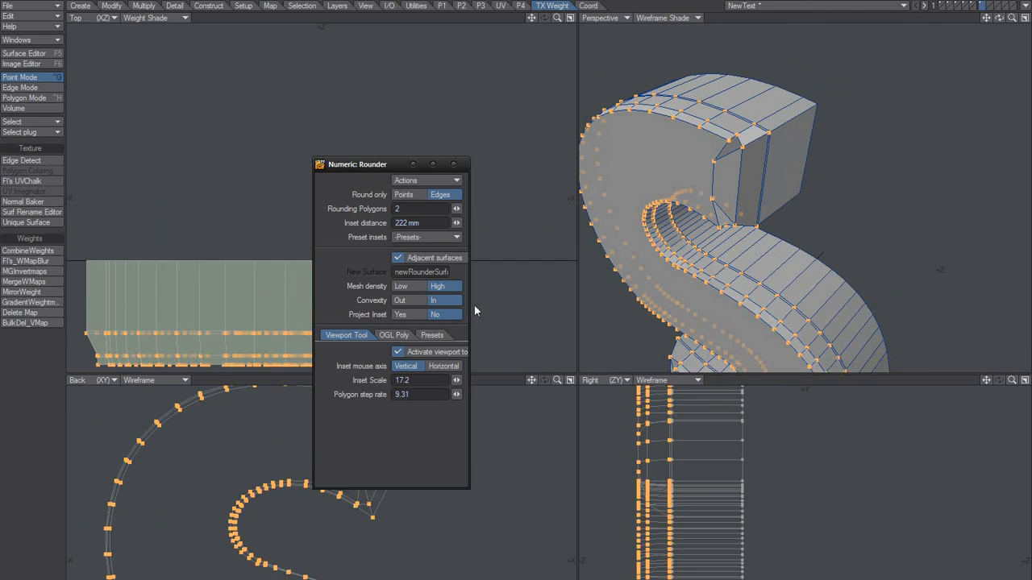
left_click_drag(456, 209, 471, 209)
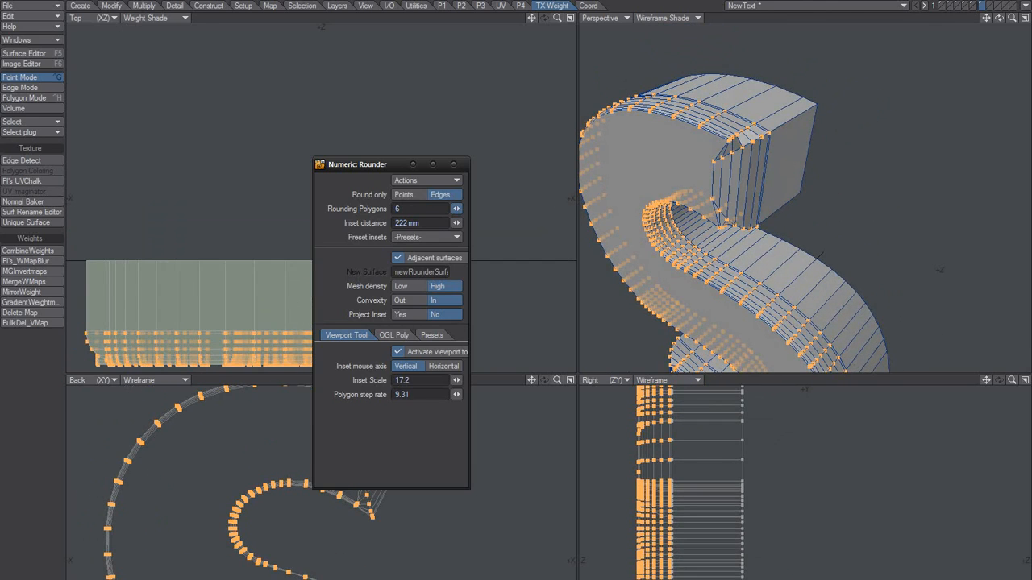
left_click_drag(732, 194, 751, 157, "alt")
key("space")
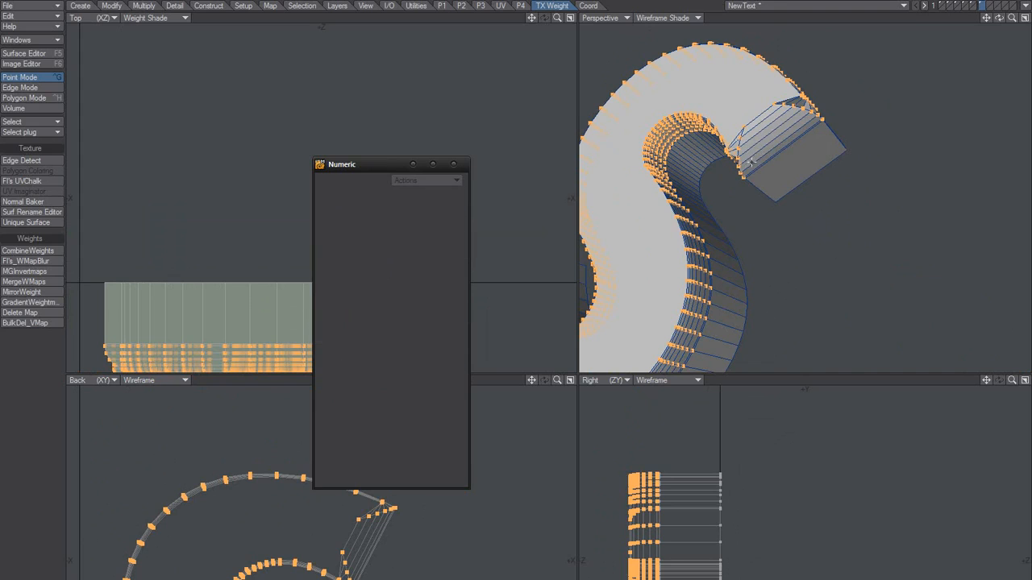
Undo the rounding and select the front face polygon of the S
key("ctrl+z")
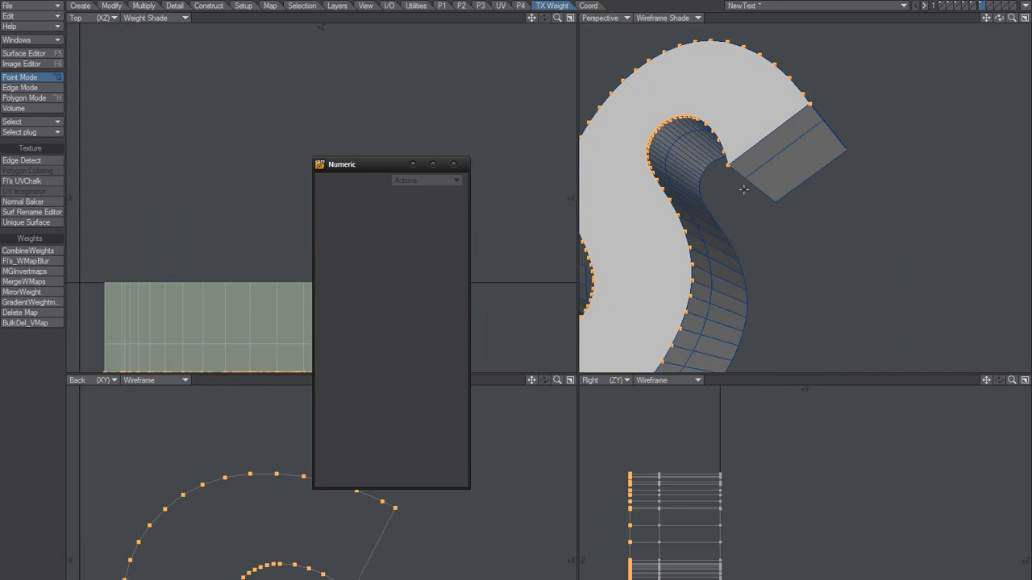
key("space")
key("space")
key("space")
key("slash")
key("space")
key("space")
left_click(748, 117)
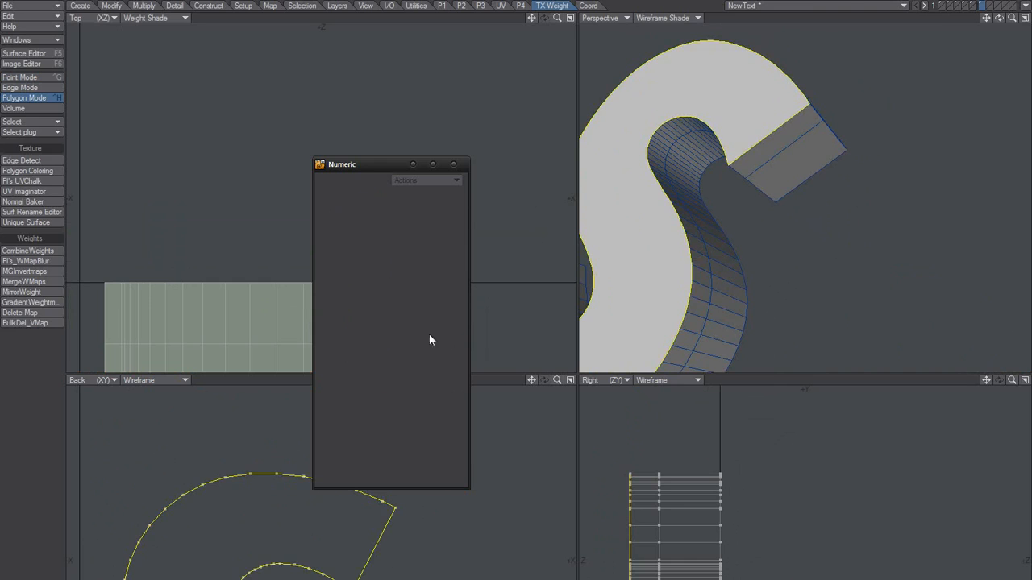
Inset the front face of the S with the Bevel tool, keeping the shift at 0 m
key("b")
left_click_drag(318, 517, 292, 518, "ctrl")
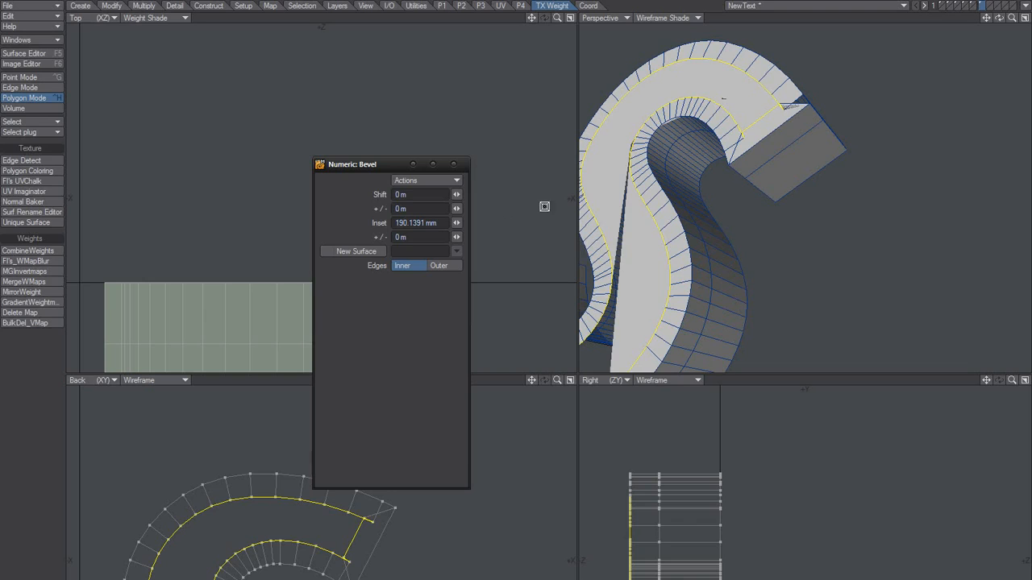
key("ctrl+z")
left_click_drag(381, 529, 288, 530, "ctrl")
key("space")
key("ctrl+g")
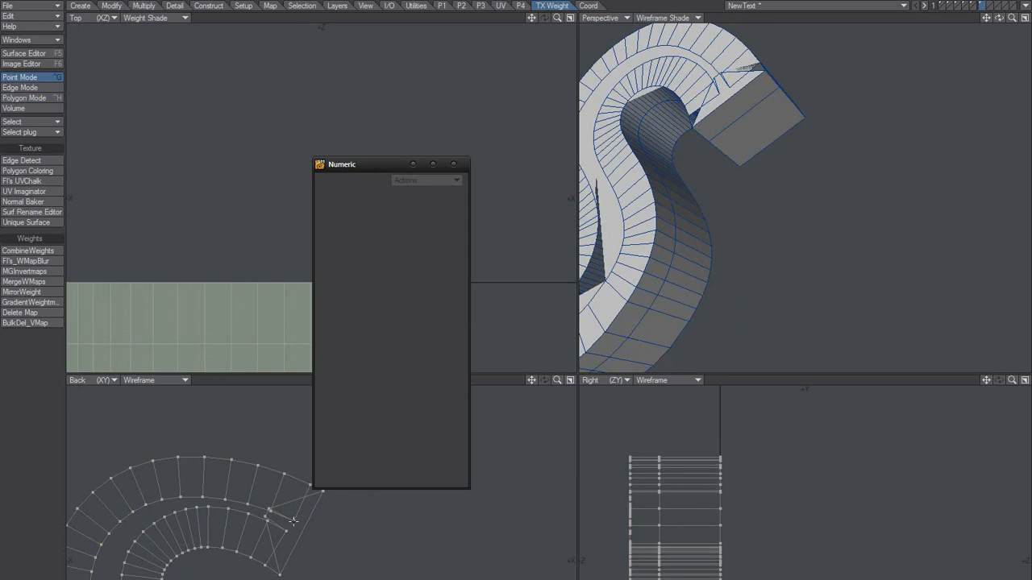
Untangle the overlapping inset points at the upper end of the S with Snap Drag in One Point mode
left_click_drag(733, 77, 710, 147, "alt")
left_click_drag(250, 557, 265, 569, "ctrl+alt")
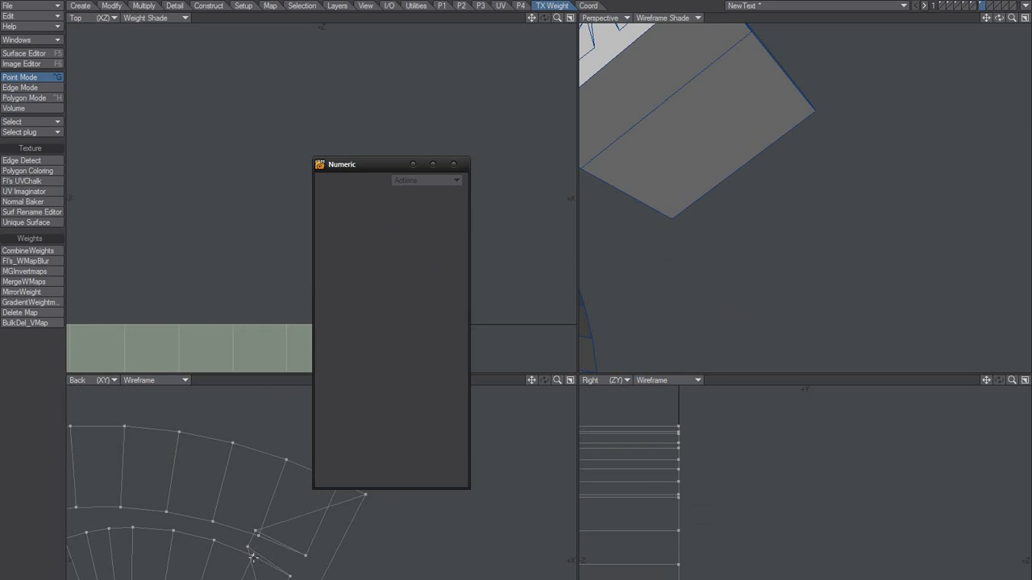
key("shift+g")
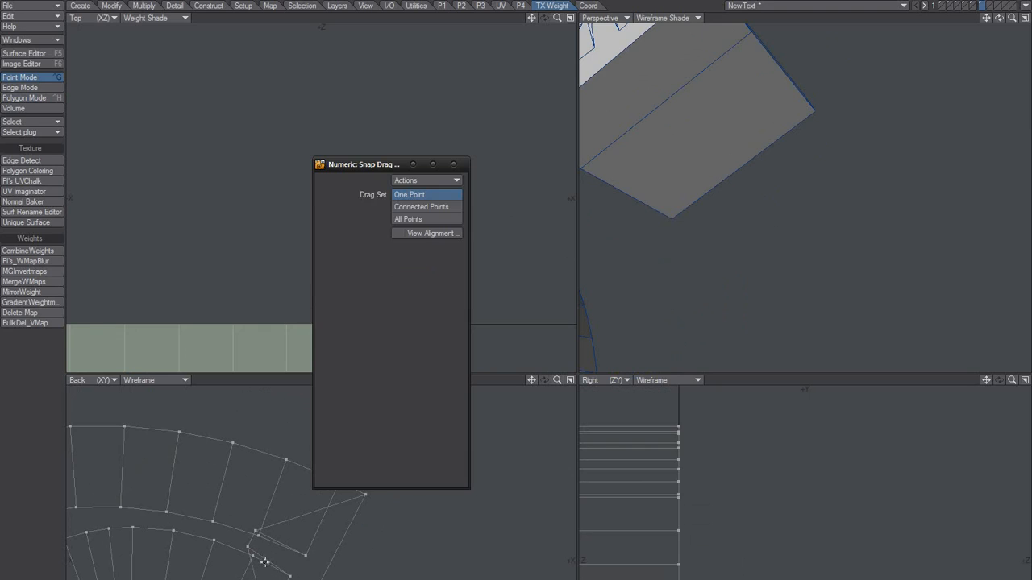
left_click_drag(252, 557, 240, 551)
left_click_drag(290, 576, 257, 531)
mouse_move(256, 535)
left_mouse_down()
mouse_move(253, 553)
mouse_move(263, 539)
mouse_move(247, 534)
mouse_move(261, 543)
left_mouse_up()
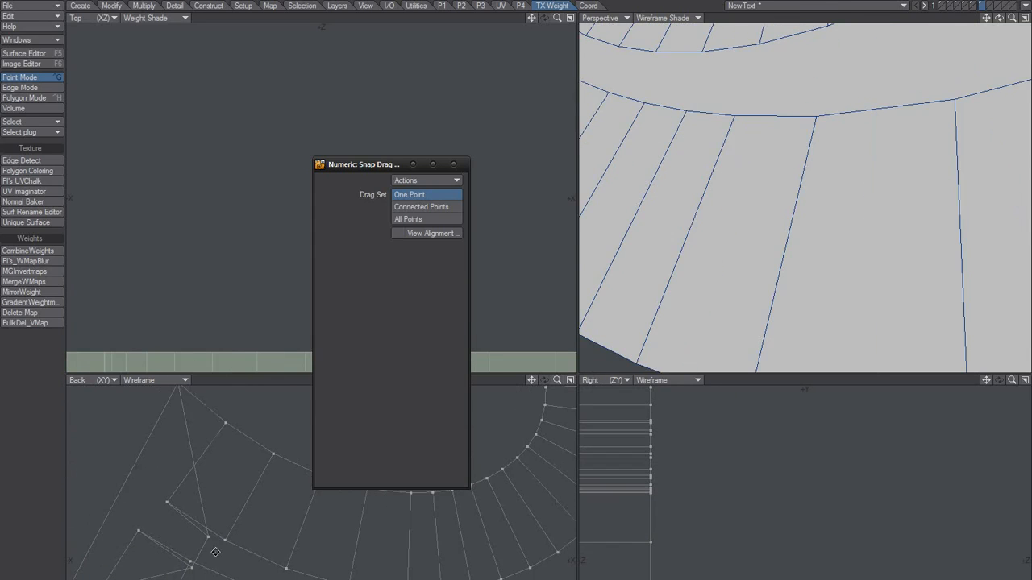
Untangle the overlapping inset points at the lower end of the S with Snap Drag
left_click_drag(139, 531, 183, 559)
left_click_drag(167, 502, 185, 558)
key("a")
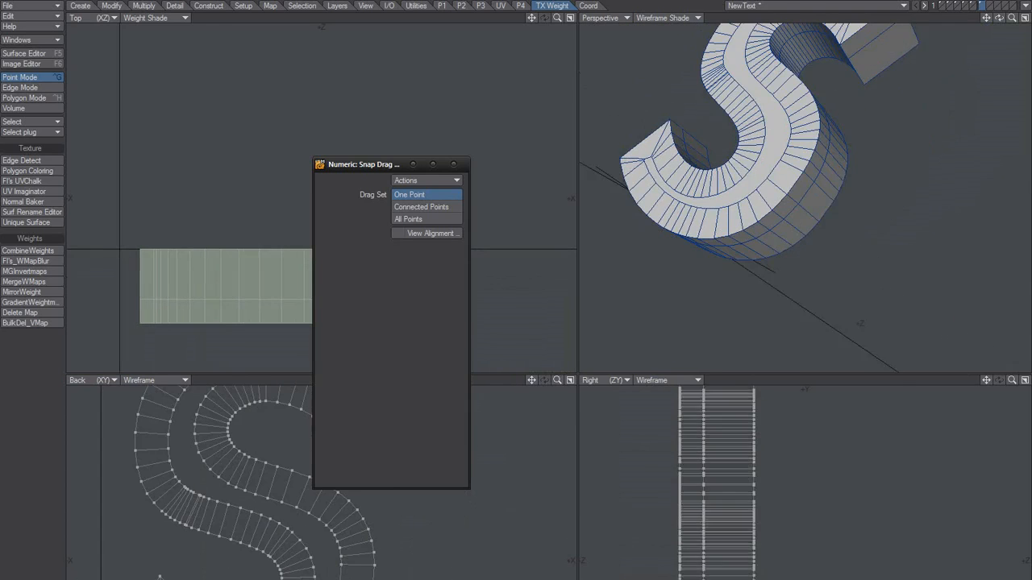
left_click_drag(674, 268, 717, 230, "alt")
Select the inset face of the S, expand the selection to its surrounding ring and convert it to points
key("space")
key("space")
key("space")
left_click(766, 103)
left_click_drag(773, 93, 745, 159, "alt")
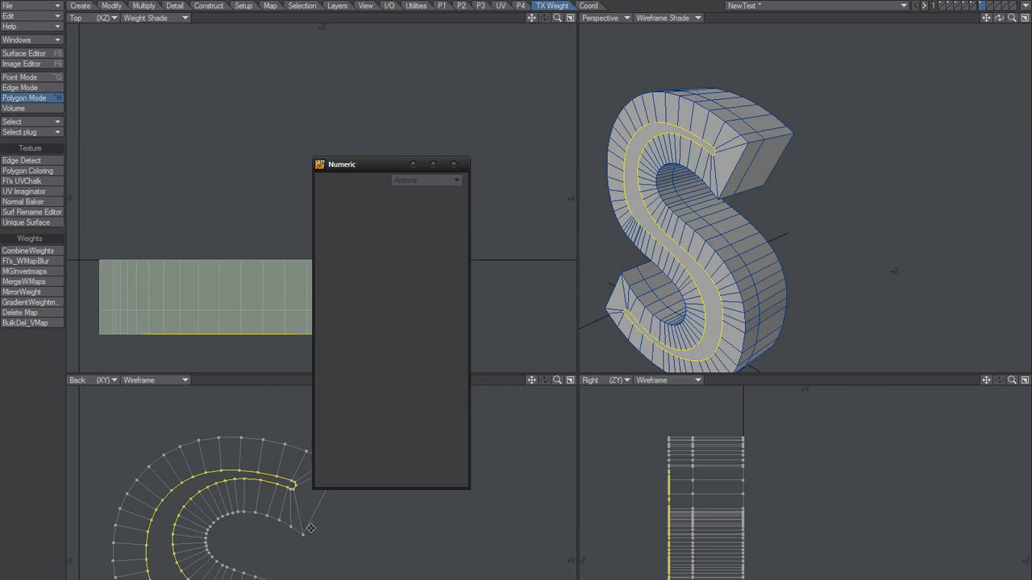
key("shift+bracketright")
key("shift+bracketright")
key("space")
key("a")
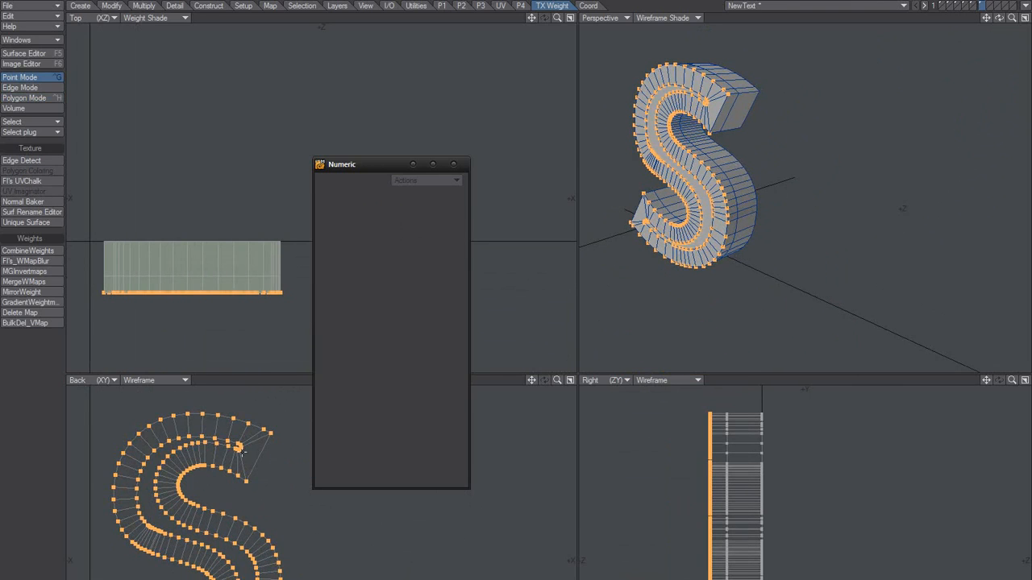
Deselect the points of the inner inset outline so that the outer front outline of the S remains selected
right_click_drag(135, 462, 235, 453)
mouse_move(153, 477)
right_mouse_down()
mouse_move(137, 532)
mouse_move(206, 551)
mouse_move(176, 509)
right_mouse_up()
mouse_move(225, 533)
right_mouse_down()
mouse_move(225, 579)
mouse_move(245, 578)
right_mouse_up()
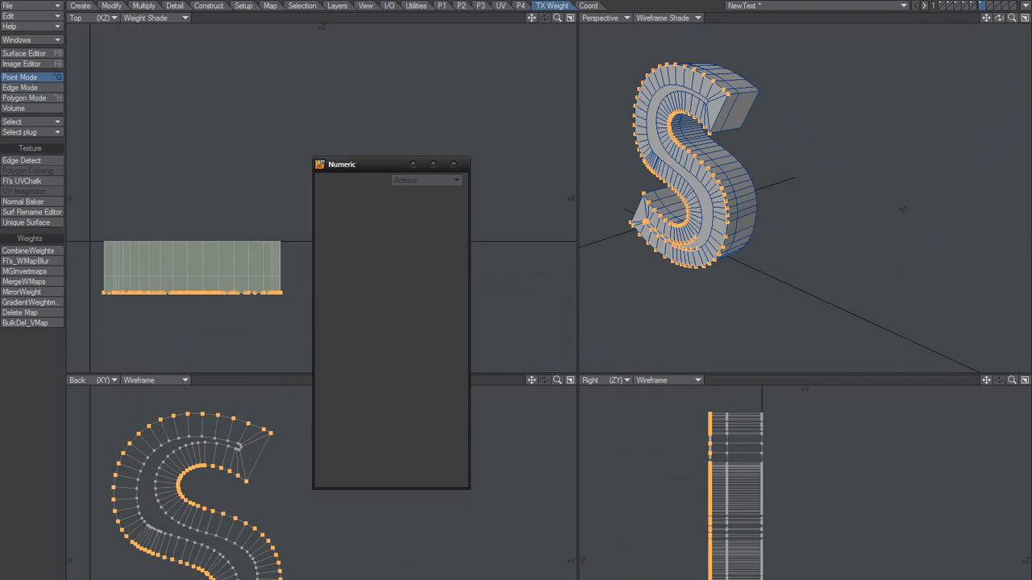
right_click_drag(246, 579, 240, 578)
Round the front outline of the S with Rounder, using Edges mode, 6 rounding polygons and a 222 mm inset, and clear the selection
left_click_drag(689, 197, 724, 234, "alt+shift")
left_click_drag(724, 233, 778, 192, "ctrl+alt")
left_click_drag(778, 192, 732, 180, "alt")
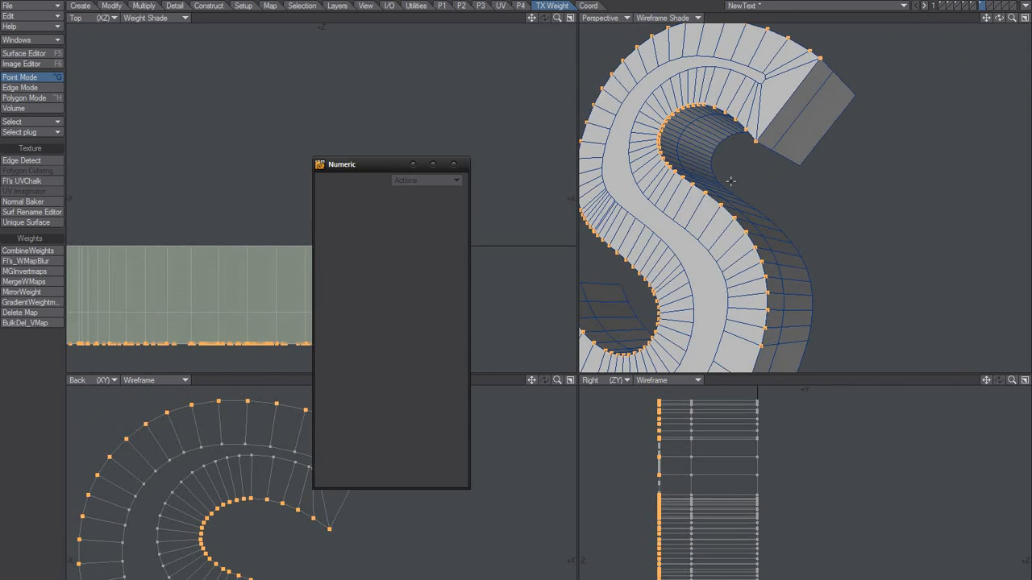
key("ctrl+b")
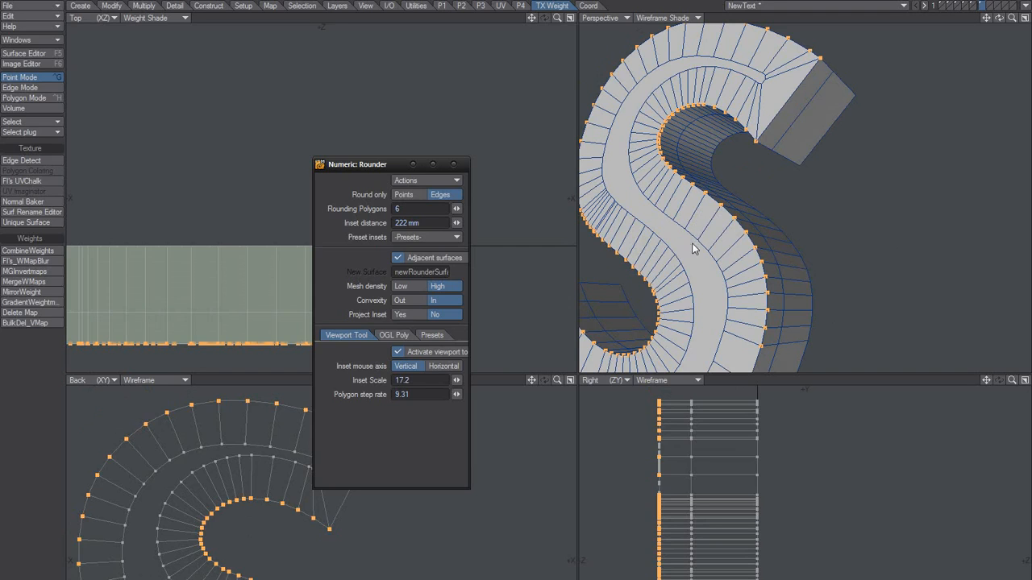
left_click(667, 226)
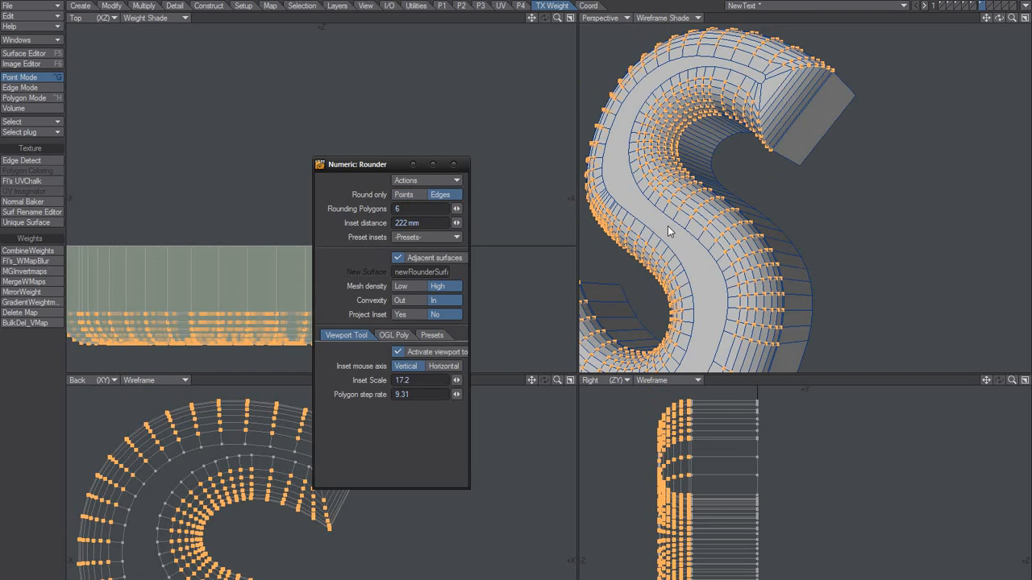
left_click_drag(703, 206, 791, 232, "alt")
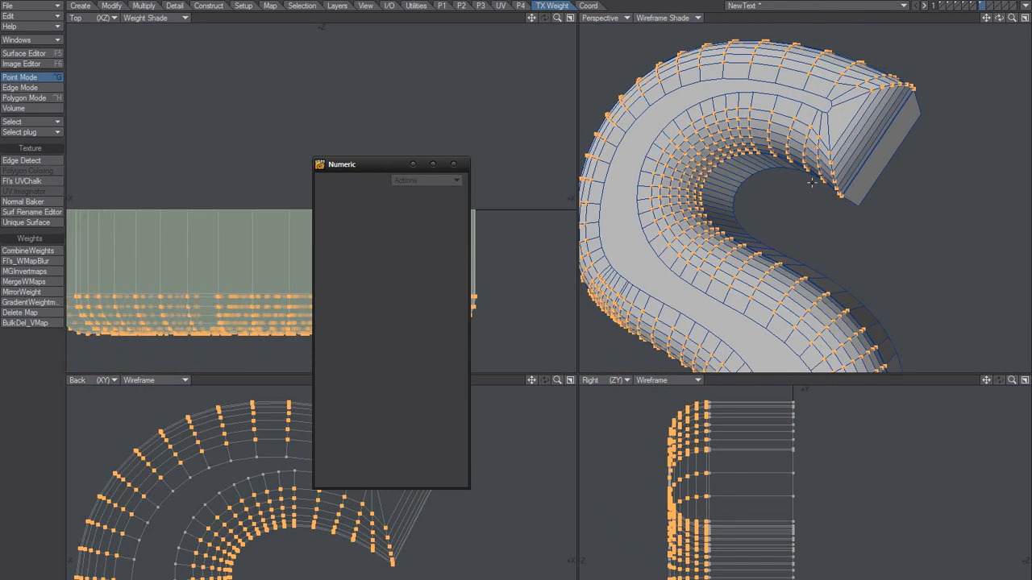
left_click(788, 195)
left_click_drag(813, 208, 794, 207, "ctrl+alt")
mouse_move(793, 207)
left_mouse_down("alt")
mouse_move(753, 189)
mouse_move(797, 199)
left_mouse_up("alt")
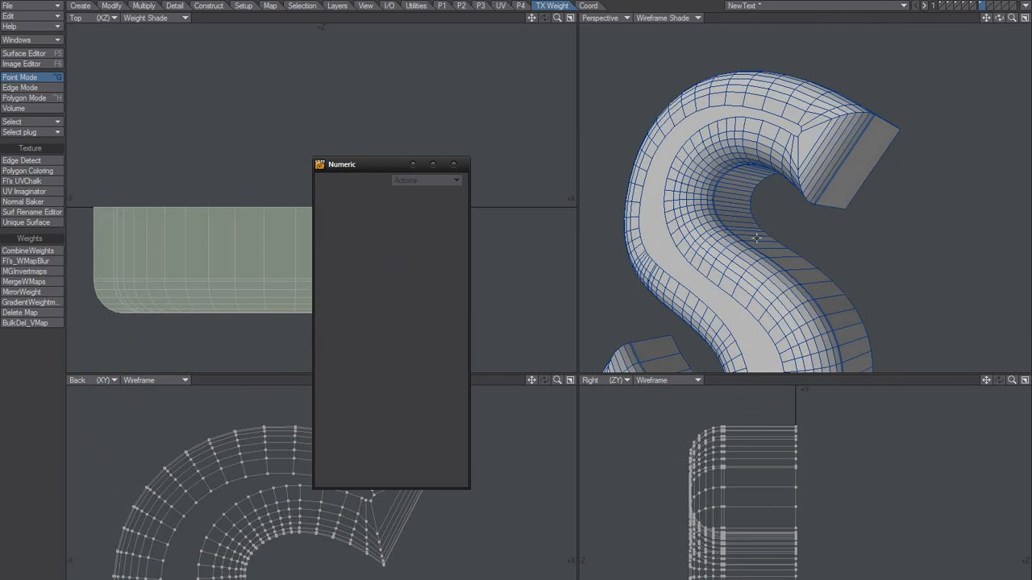
Compare the manually rounded S with the Text Layers version in the first layer
key("ctrl+z")
key("shift+z")
key("ctrl+z")
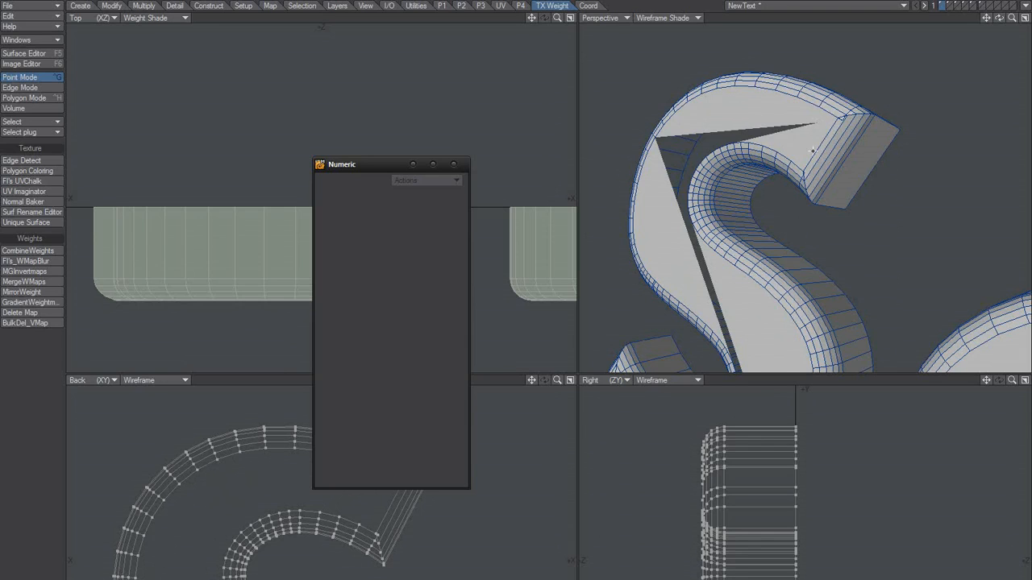
key("shift+z")
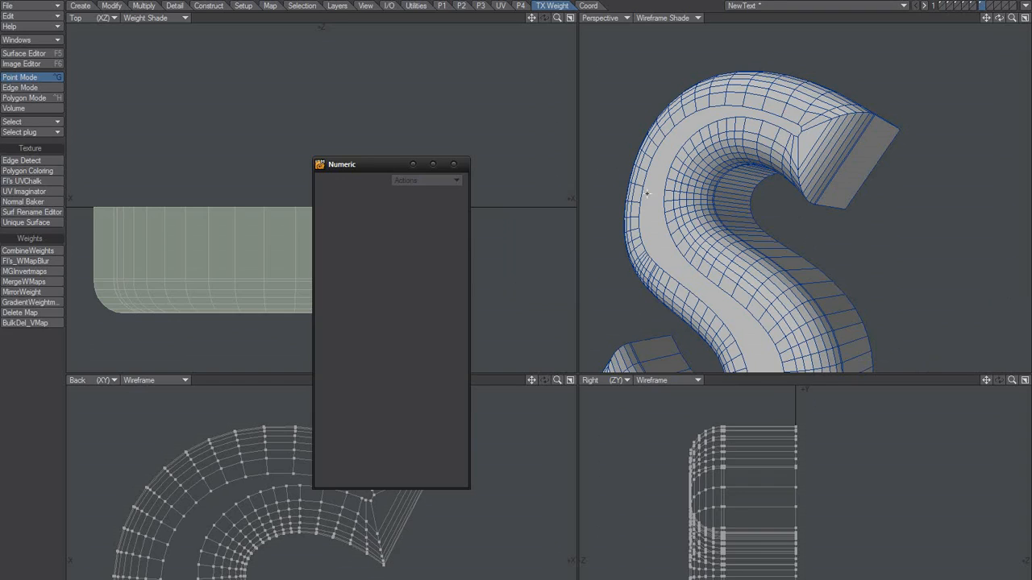
Select the inset face and the flat ring around it on the front of the S and merge them into one polygon
key("space")
key("space")
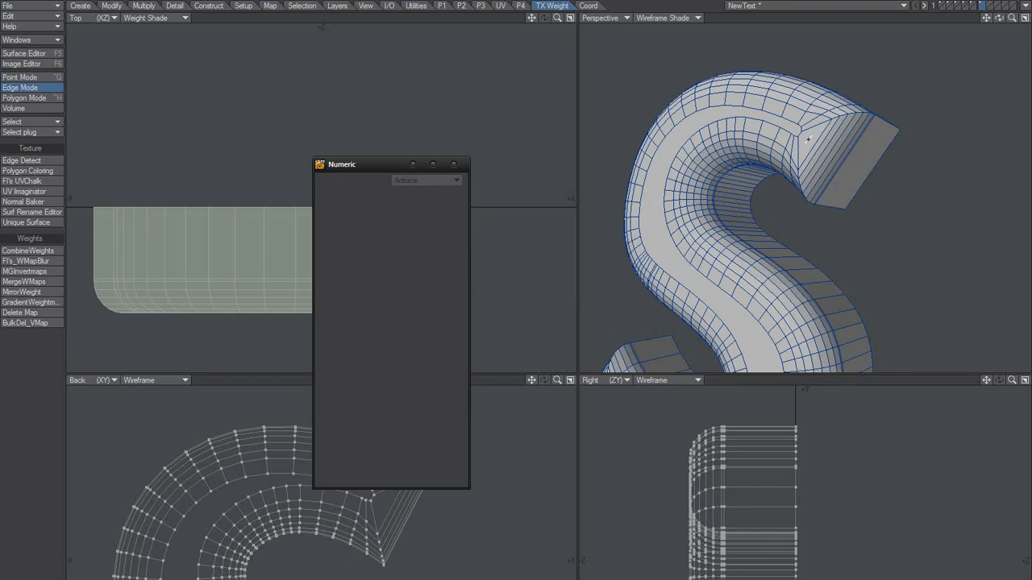
left_click(807, 138)
left_click_drag(385, 165, 478, 112)
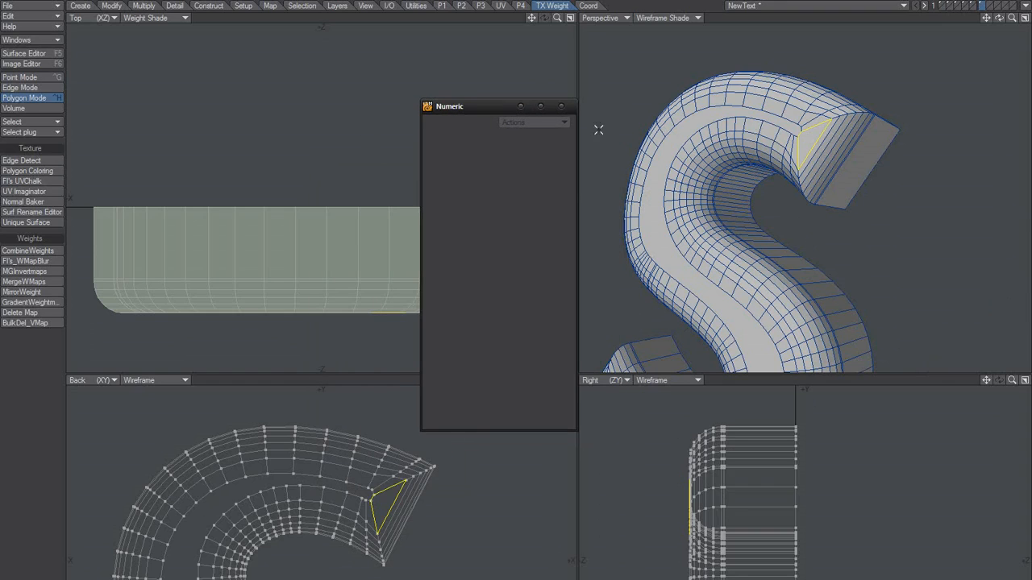
left_click(761, 170, "shift")
key("slash")
left_click(778, 119)
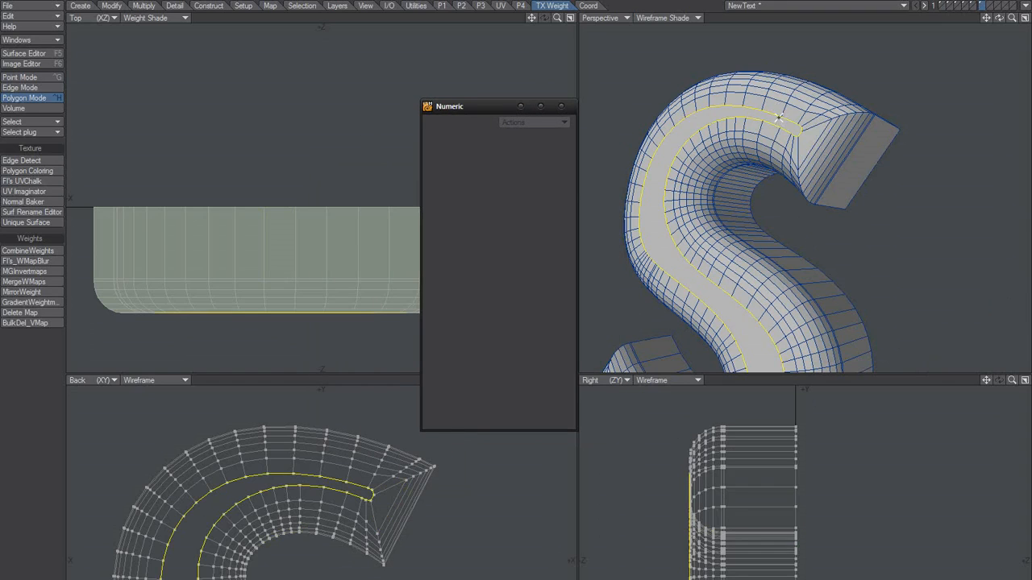
key("slash")
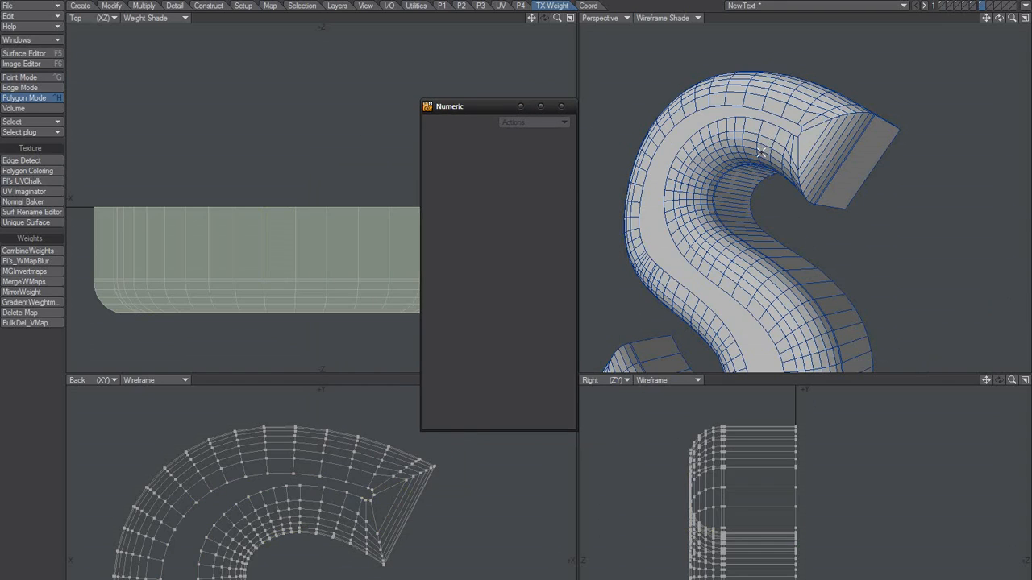
left_click(778, 124)
key("shift+bracketright")
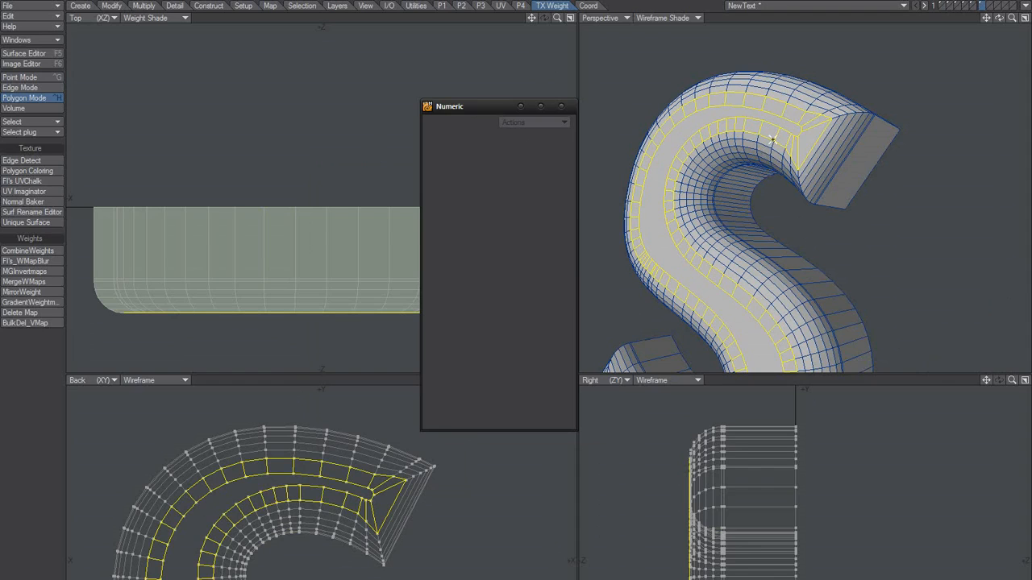
key("Delete")
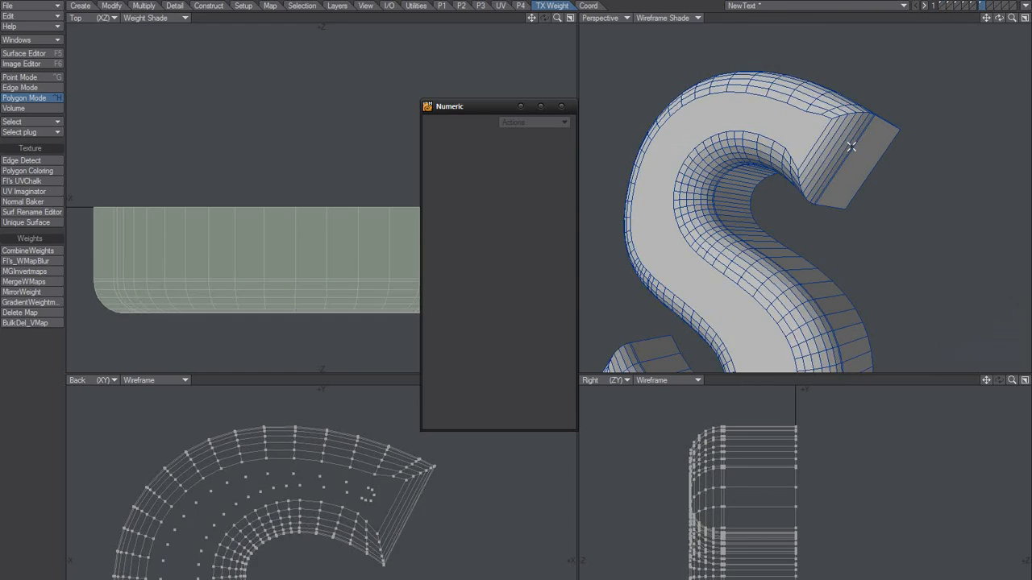
Show the first layer's text in the background behind the upper tip of the S
left_click_drag(803, 164, 840, 134, "alt")
scroll(841, 134, "up", 3)
left_click_drag(911, 85, 799, 162, "alt+shift")
left_click_drag(312, 556, 329, 477, "alt+shift")
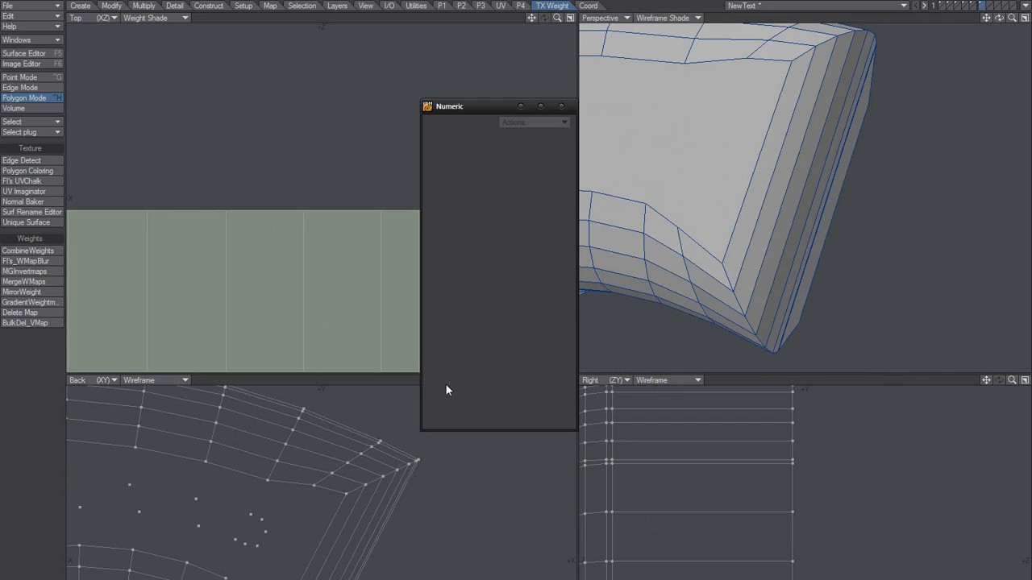
left_click_drag(292, 511, 324, 482, "ctrl+alt")
left_click_drag(324, 482, 292, 534, "alt+shift")
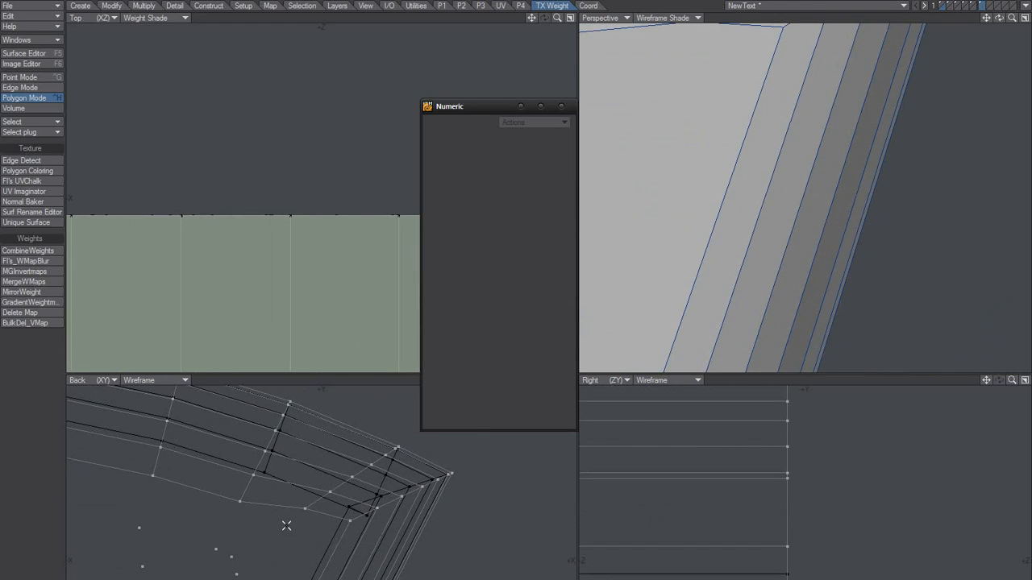
Reposition the rounded bevel points around the outer corner of the S's upper tip with Snap Drag in One Point mode
key("shift+t")
key("ctrl+z")
key("shift+g")
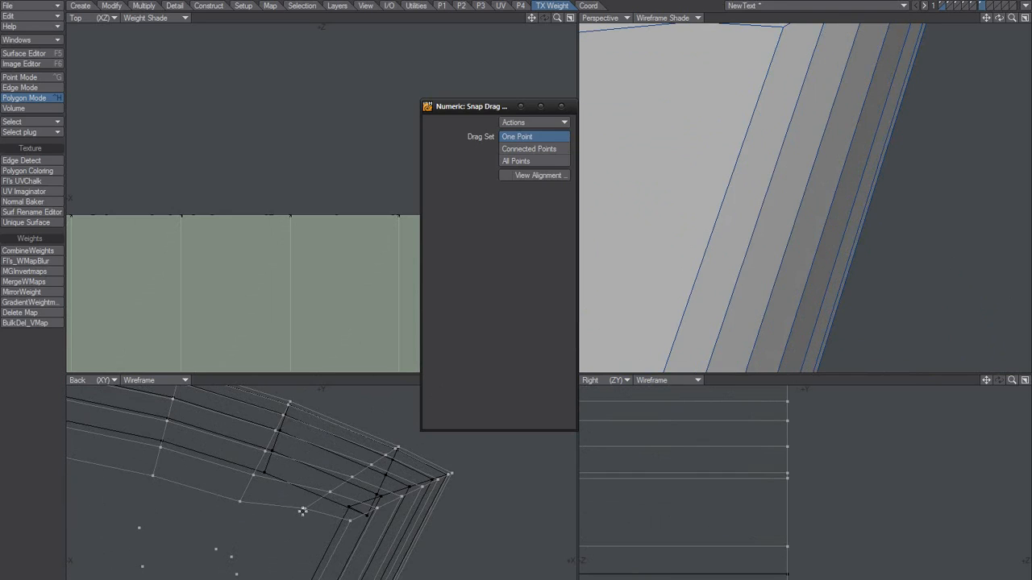
left_click_drag(293, 517, 343, 483)
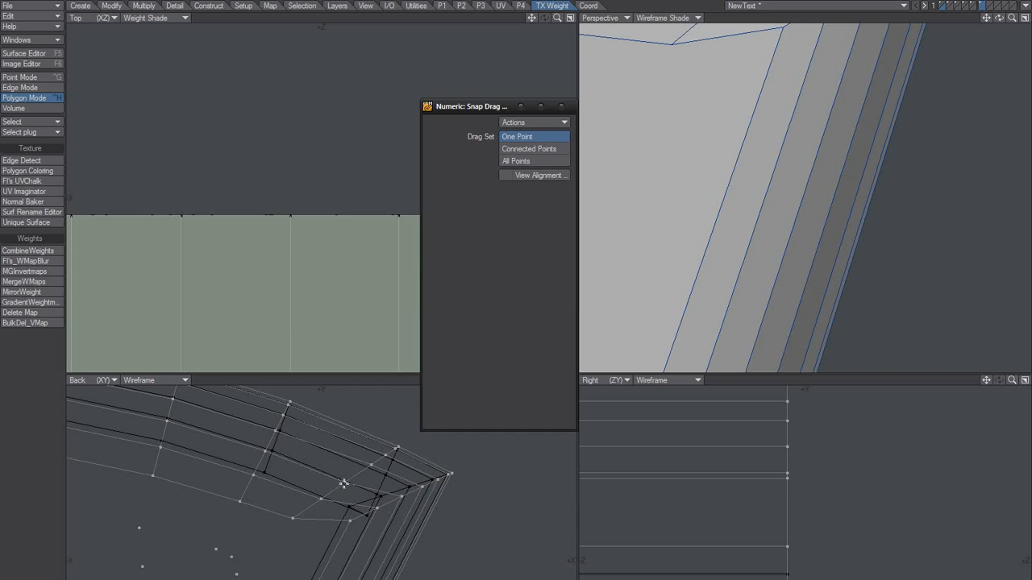
mouse_move(348, 520)
left_mouse_down()
mouse_move(326, 534)
mouse_move(334, 532)
left_mouse_up()
left_click_drag(375, 502, 416, 489)
Reposition the rounded bevel points around the inner corner of the S's upper tip with Snap Drag
left_click_drag(282, 567, 333, 439, "alt")
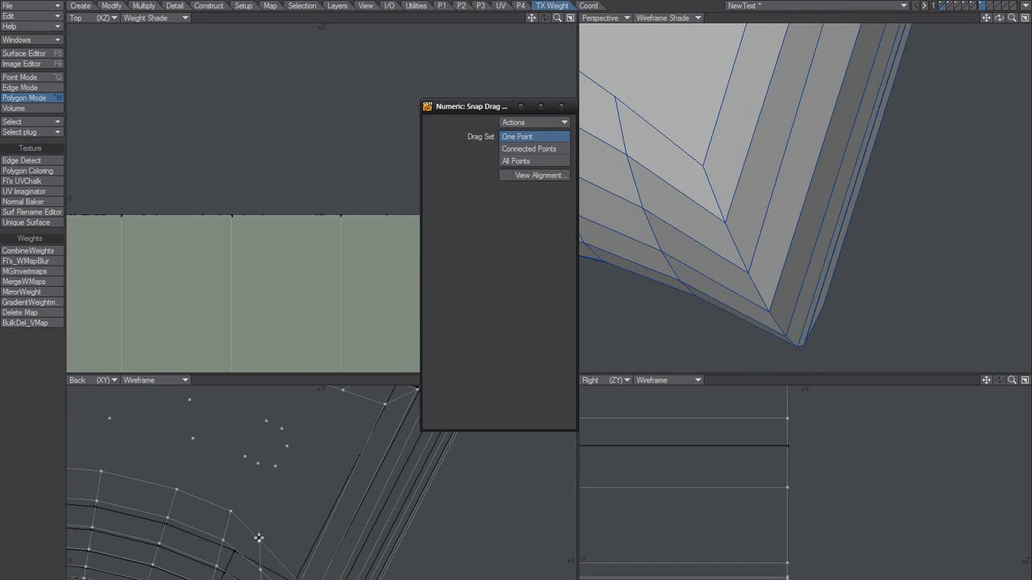
left_click_drag(261, 541, 260, 527)
mouse_move(302, 579)
left_mouse_down()
mouse_move(293, 542)
mouse_move(312, 549)
mouse_move(321, 578)
mouse_move(311, 579)
mouse_move(320, 579)
left_mouse_up()
left_click_drag(762, 258, 760, 258)
mouse_move(768, 312)
left_mouse_down()
mouse_move(776, 317)
mouse_move(772, 290)
left_mouse_up()
left_click_drag(261, 527, 273, 532)
left_click_drag(260, 569, 270, 570)
left_click_drag(644, 208, 652, 211)
left_click_drag(662, 251, 684, 282)
Examine the adjusted bevel corners and edge flow of the S from several angles
left_click_drag(738, 251, 791, 232, "alt")
scroll(707, 212, "down", 4)
mouse_move(791, 232)
left_mouse_down("alt")
mouse_move(783, 238)
mouse_move(794, 272)
mouse_move(806, 224)
left_mouse_up("alt")
left_click_drag(806, 224, 874, 222, "ctrl+alt")
left_click_drag(875, 221, 706, 174, "alt")
left_click_drag(686, 175, 815, 253, "alt+shift")
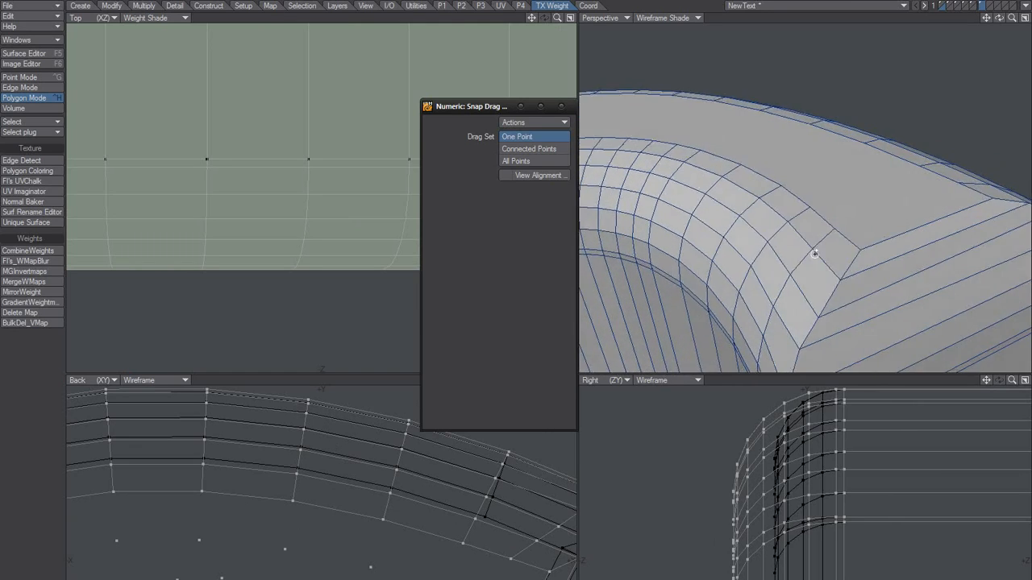
scroll(789, 287, "down", 3)
left_click_drag(790, 288, 854, 157, "alt")
scroll(917, 239, "up", 3)
scroll(902, 191, "up", 1)
left_click_drag(868, 196, 813, 246)
key("a")
left_click_drag(812, 247, 759, 245, "ctrl+alt")
left_click_drag(902, 200, 769, 171)
key("space")
Close the numeric options window, hide the background layer and switch to edge selection mode
left_click_drag(708, 274, 713, 242, "alt+shift")
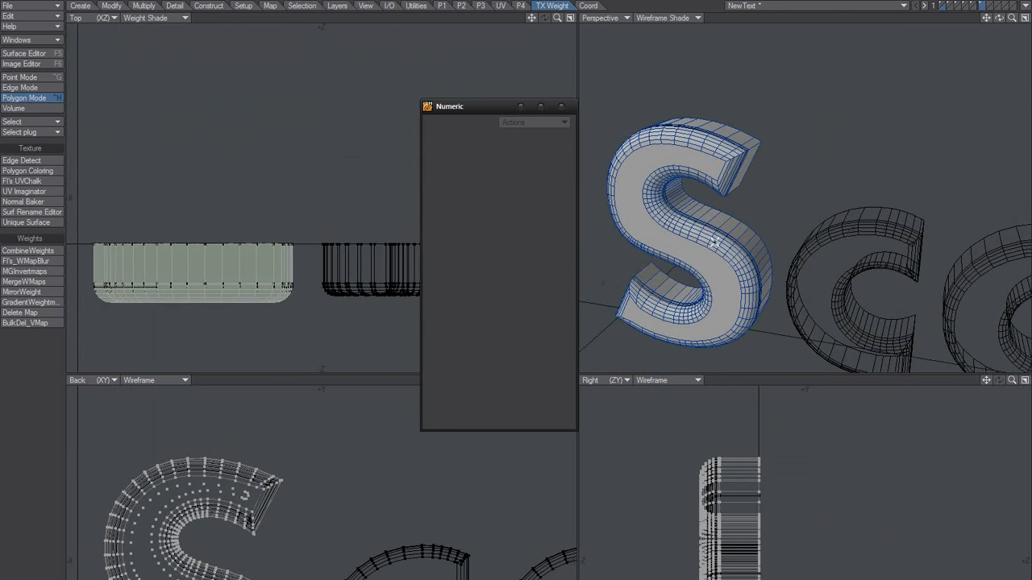
left_click(561, 106)
scroll(755, 189, "up", 3)
left_click_drag(848, 235, 766, 214, "alt")
key("ctrl+g")
key("ctrl+j")
left_click(736, 183)
key("Delete")
key("a")
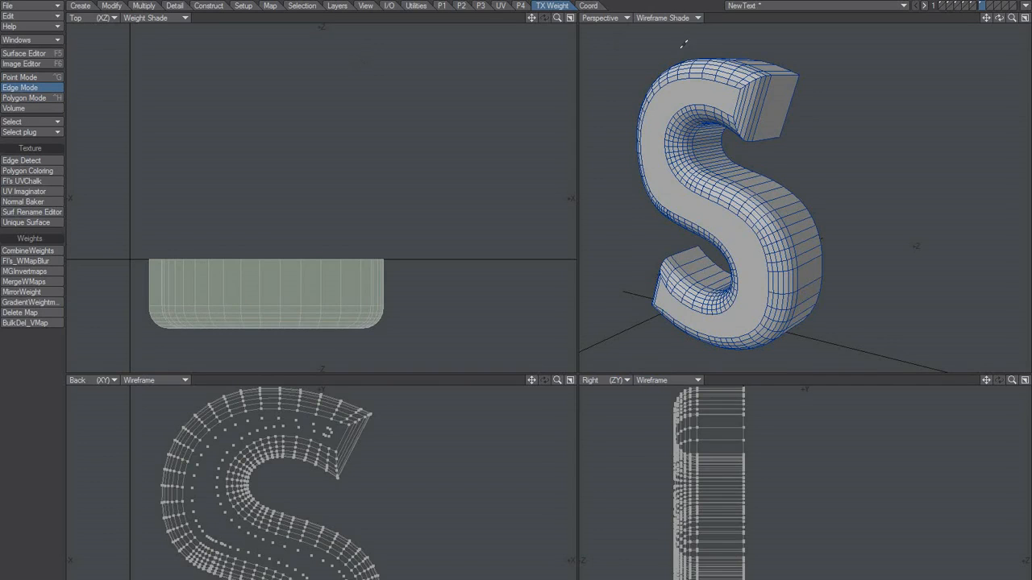
Examine the Text Layers settings and close them without generating text
left_click(80, 6)
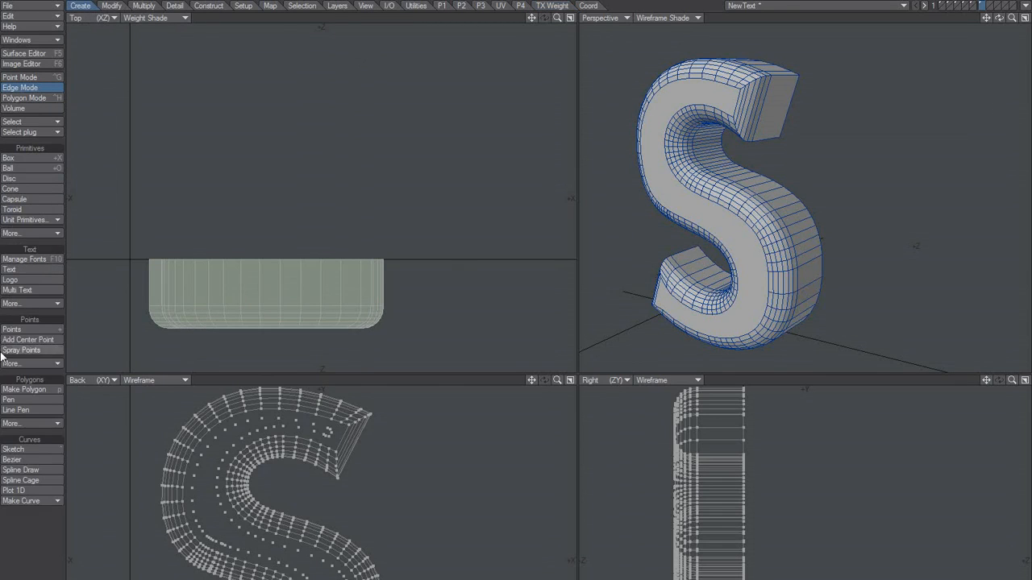
left_click(28, 308)
left_click(37, 325)
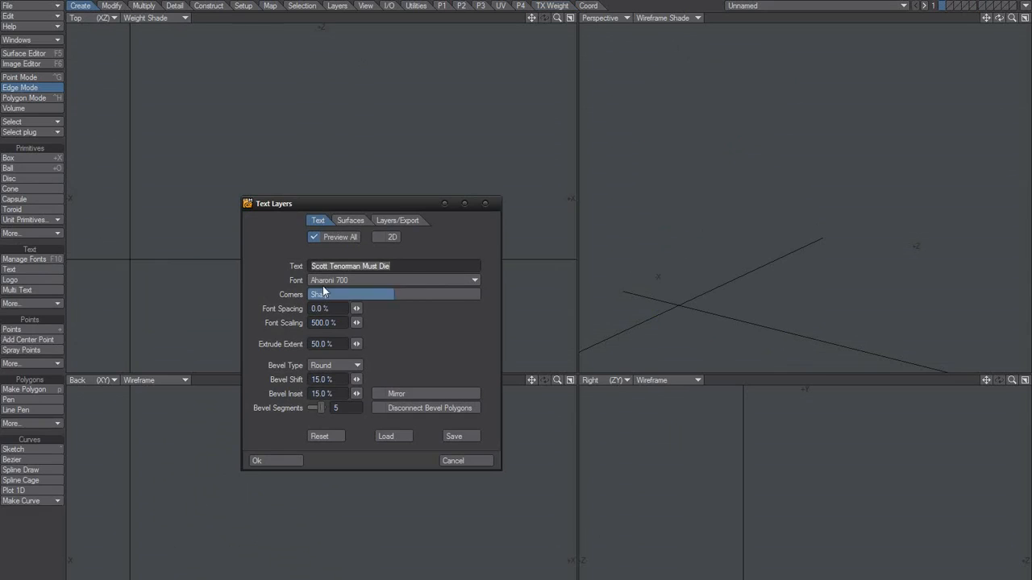
left_click(459, 460)
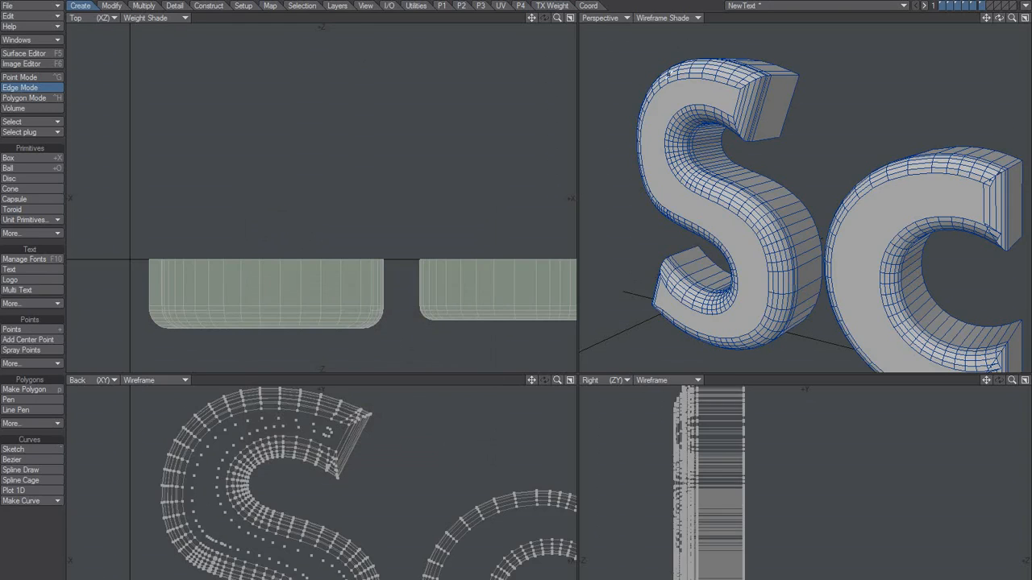
Switch to polygon mode and compare the bevelled letters across all text layers with those on the first layer
left_click_drag(752, 217, 793, 198, "alt")
key("ctrl+h")
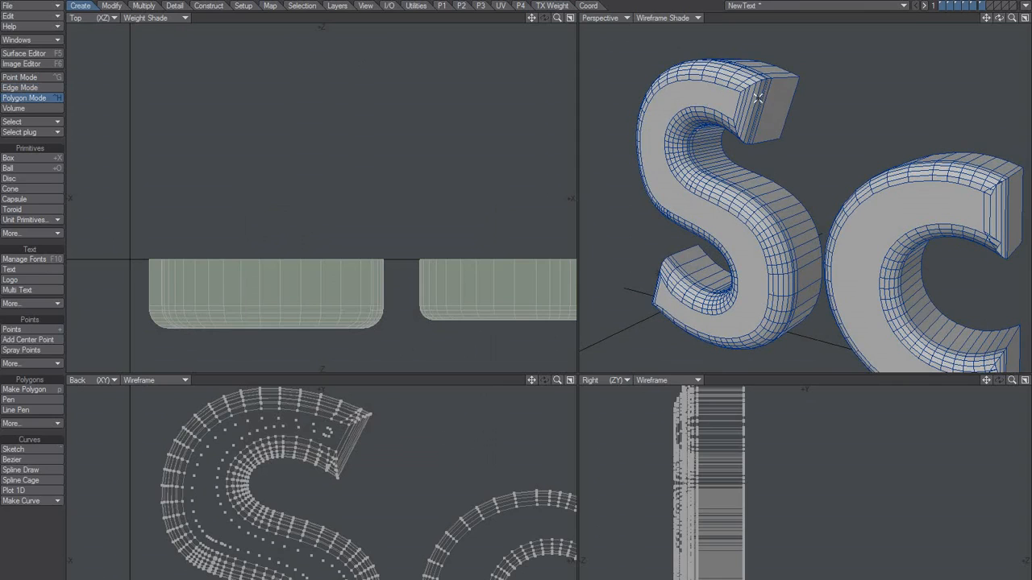
key("a")
left_click_drag(769, 190, 741, 183, "alt+shift")
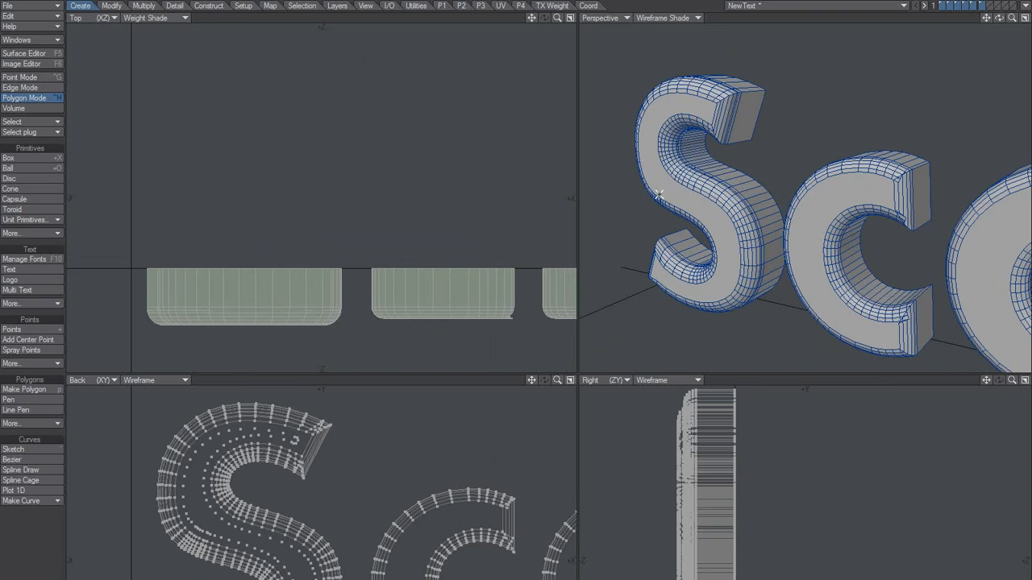
left_click(989, 4)
key("g")
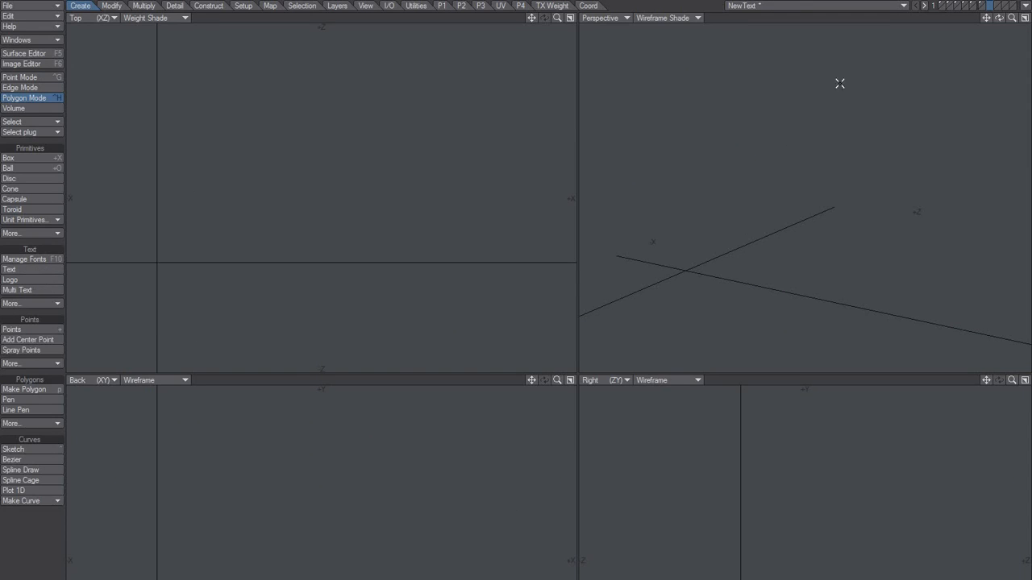
left_click(941, 6)
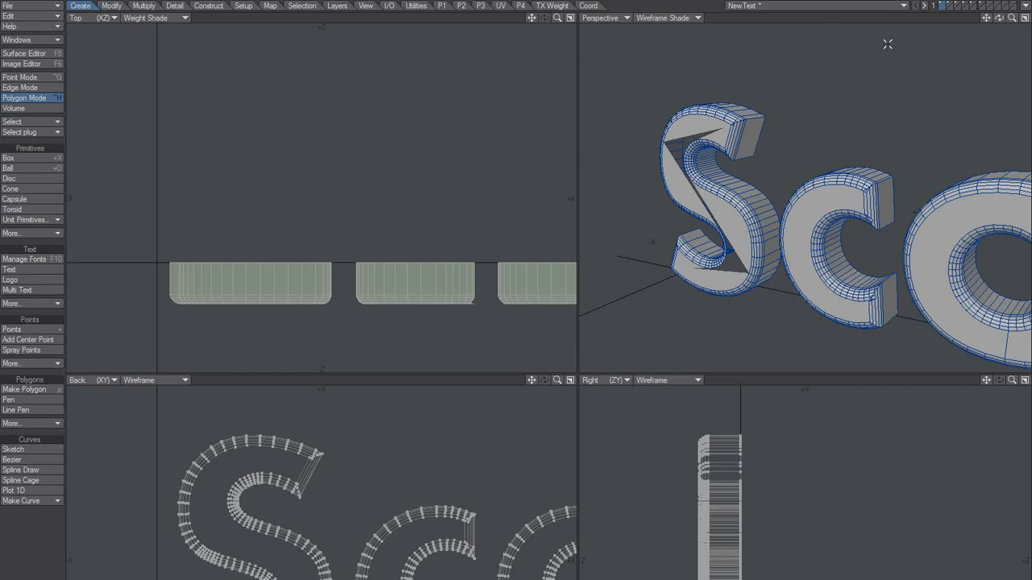
left_click_drag(643, 216, 794, 247, "alt")
scroll(794, 247, "down", 3)
left_click_drag(209, 263, 177, 273, "alt")
Examine the numeric options of the Text tool and drop the tool without creating text
key("n")
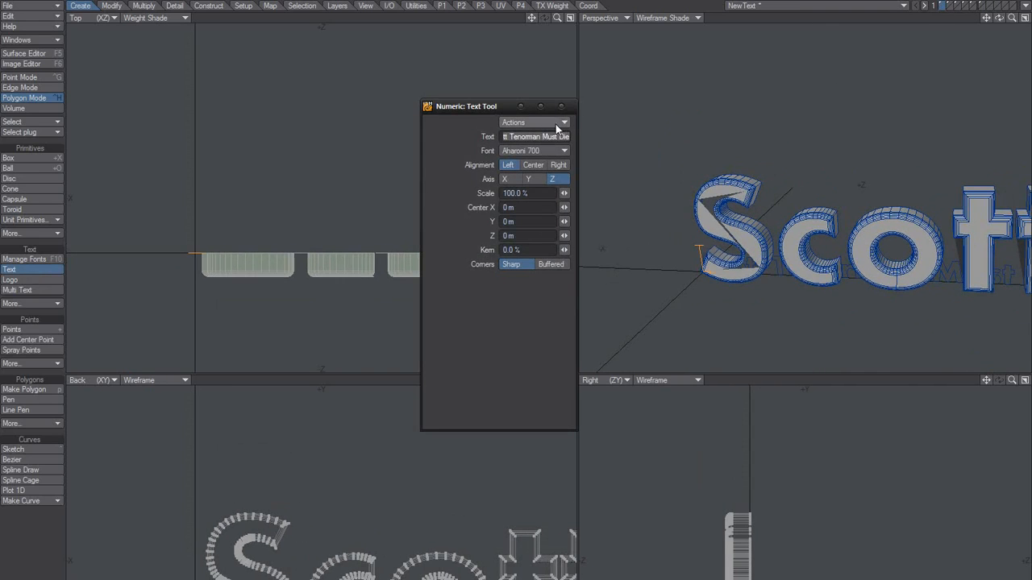
left_click(562, 106)
key("space")
Examine the font choices in Text Layers, cancel its settings and discard the unsaved temporary object
left_click(30, 303)
left_click(30, 306)
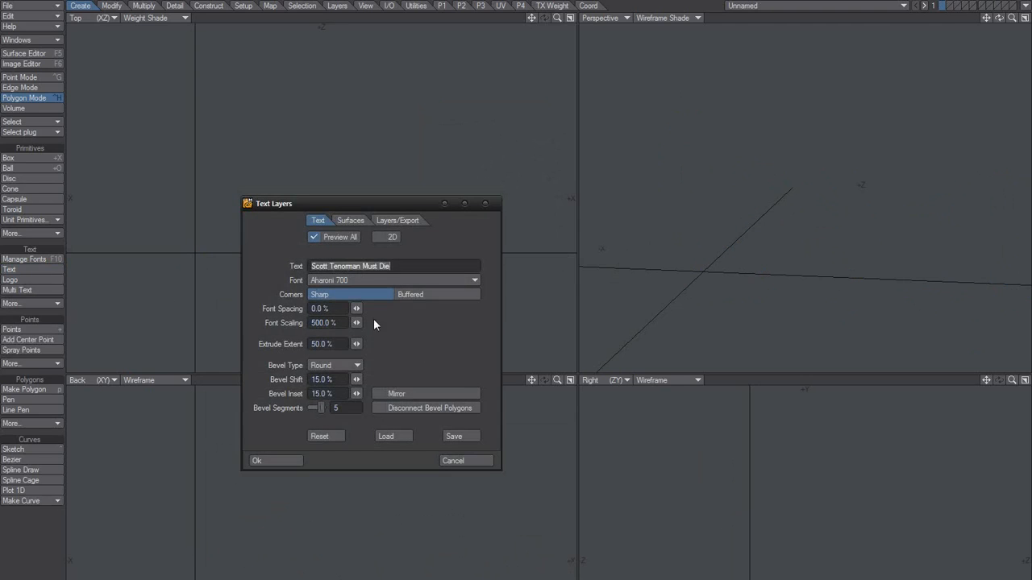
left_click(384, 281)
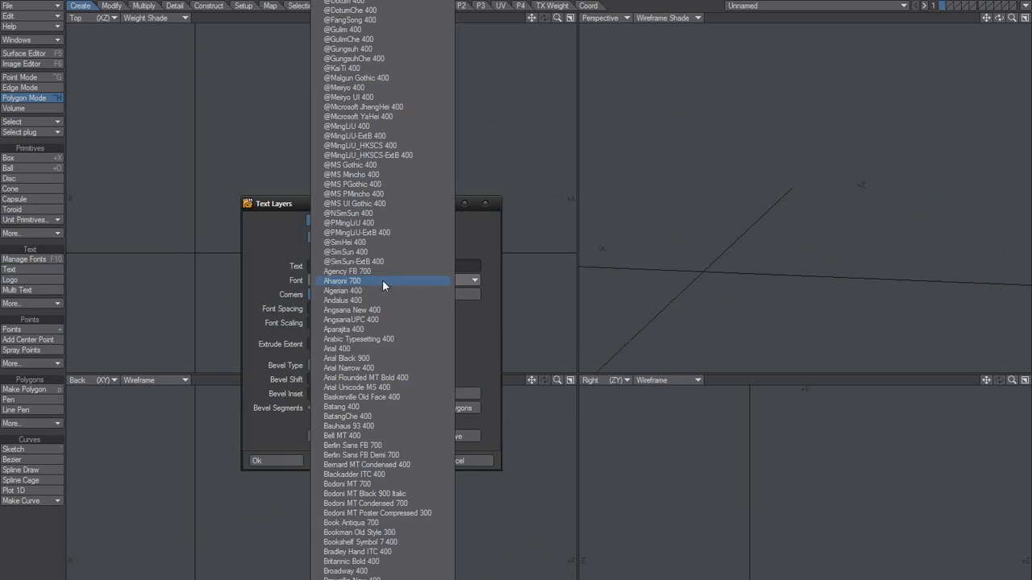
left_click(382, 280)
left_click(470, 461)
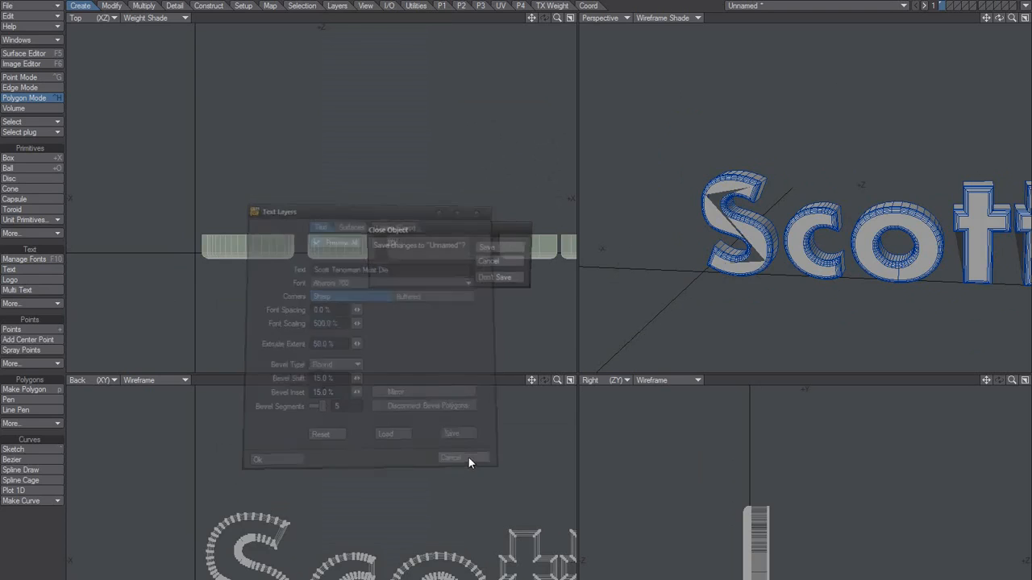
left_click(495, 279)
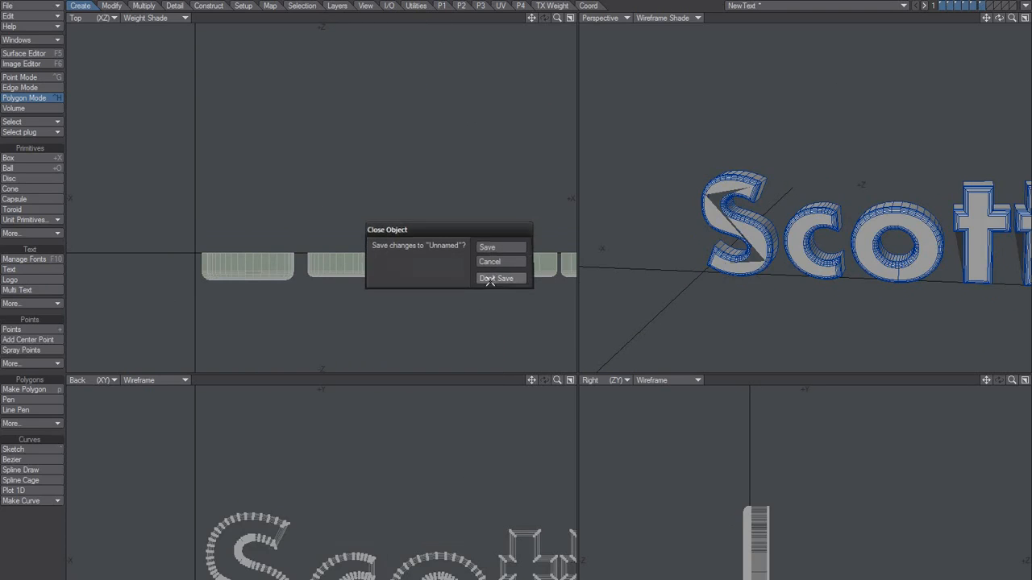
Create an extruded logo from the copied text with Logo Maker and inspect it beside the bevelled letters
left_click(39, 303)
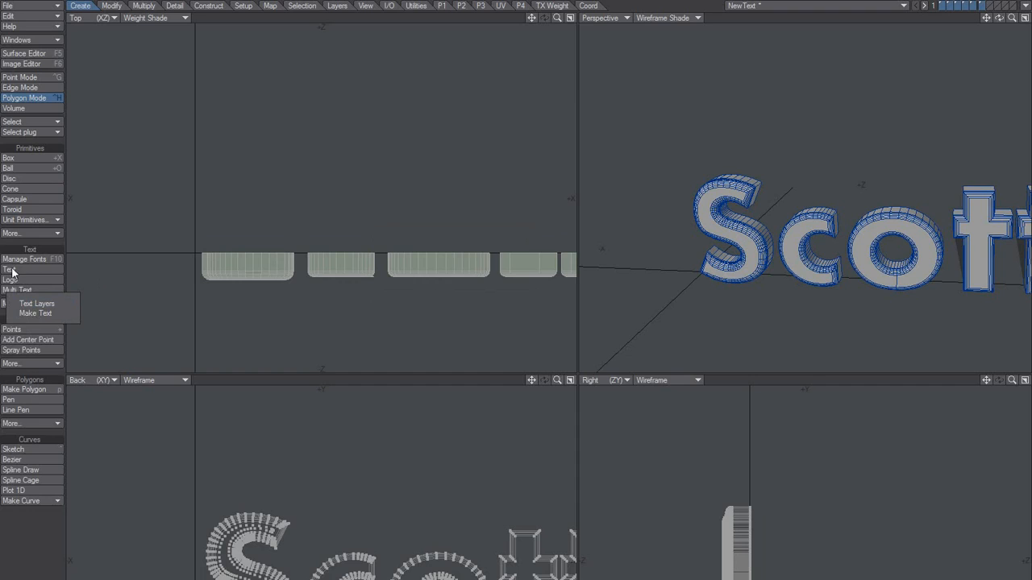
left_click(16, 279)
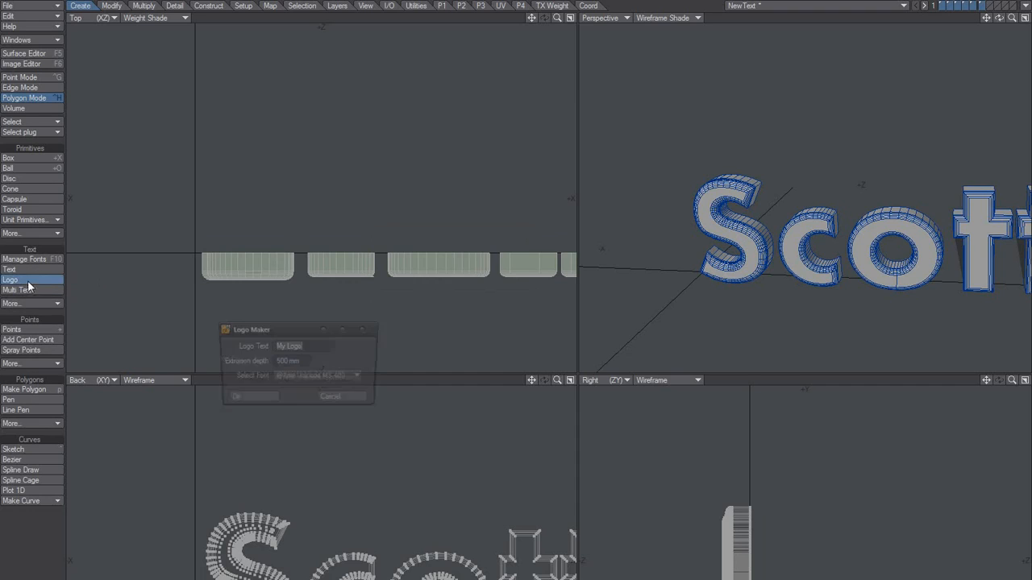
key("ctrl+v")
left_click(253, 400)
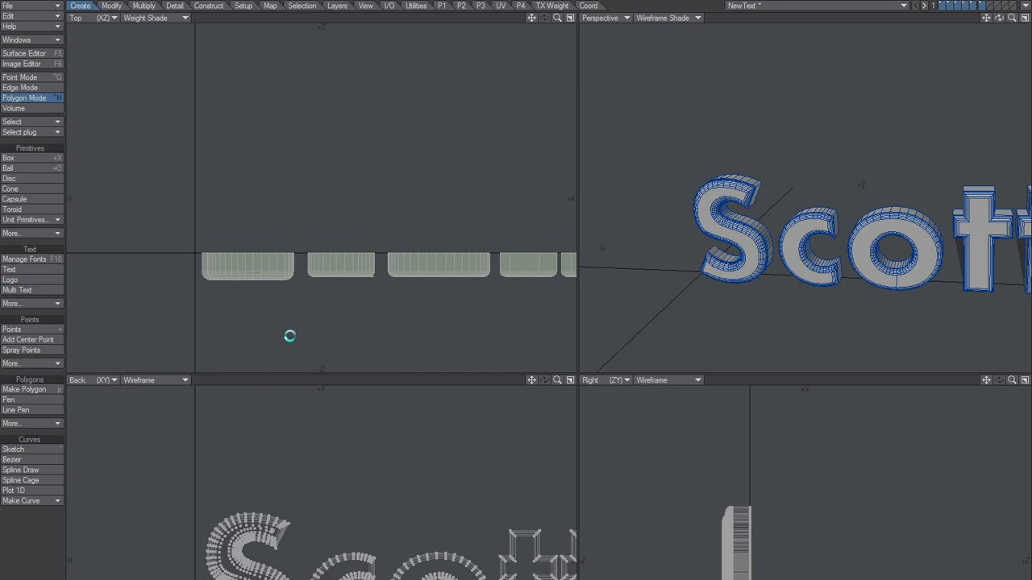
left_click_drag(755, 302, 840, 295, "alt")
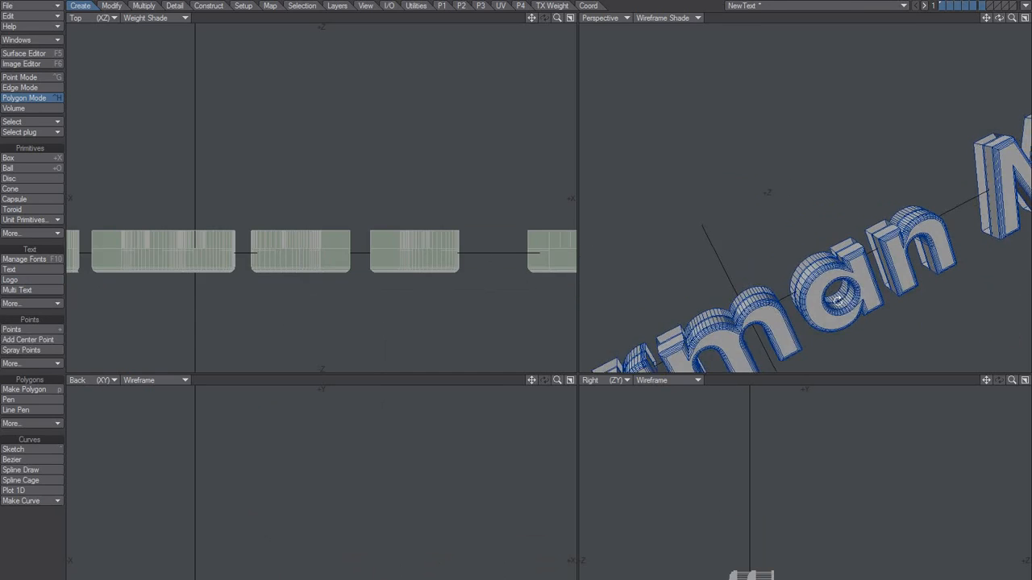
scroll(834, 296, "down", 2)
left_click_drag(737, 306, 764, 292, "alt+shift")
scroll(778, 268, "down", 1)
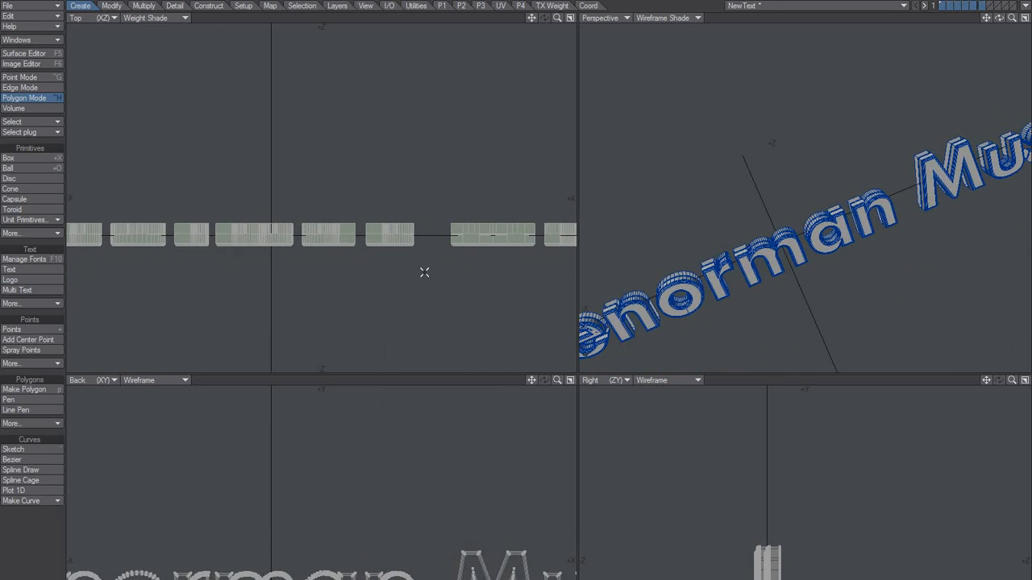
Undo the Logo Maker text and return to the original bevelled lettering
key("ctrl+z")
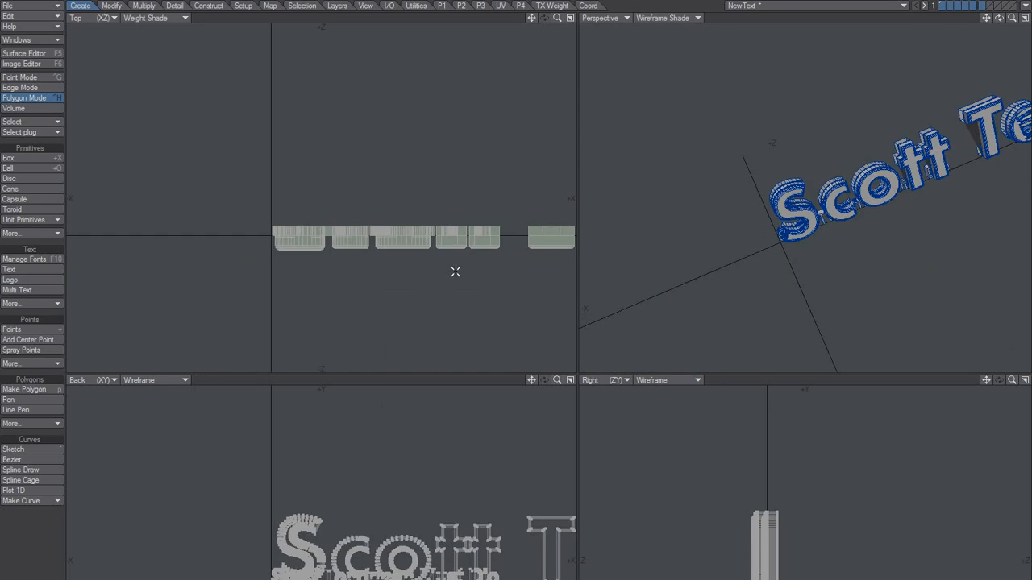
left_click_drag(776, 231, 771, 290, "alt+shift")
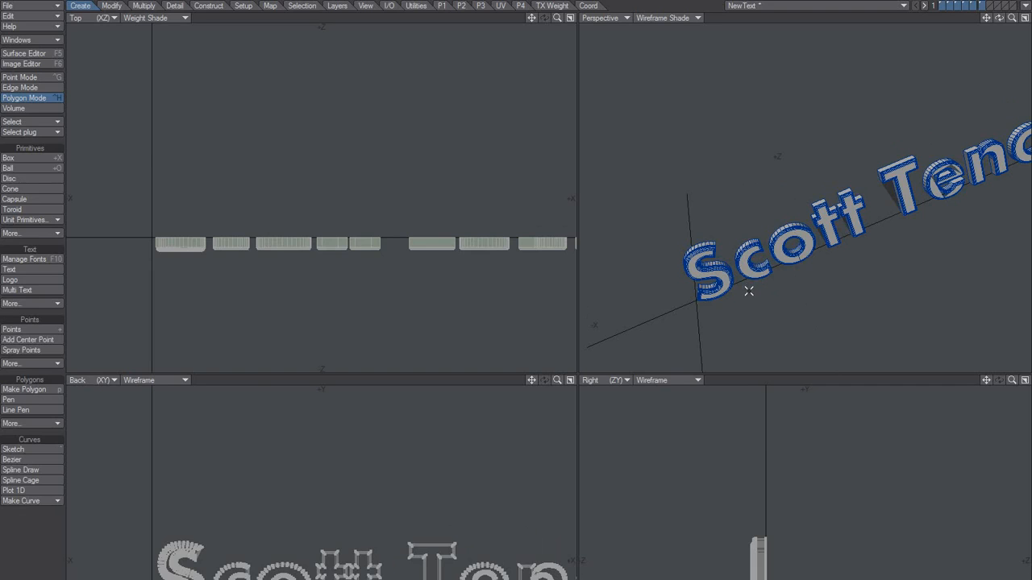
left_click_drag(722, 268, 757, 242, "alt")
Examine the Logo Maker and Make Text import options, cancelling both without creating anything
left_click(13, 280)
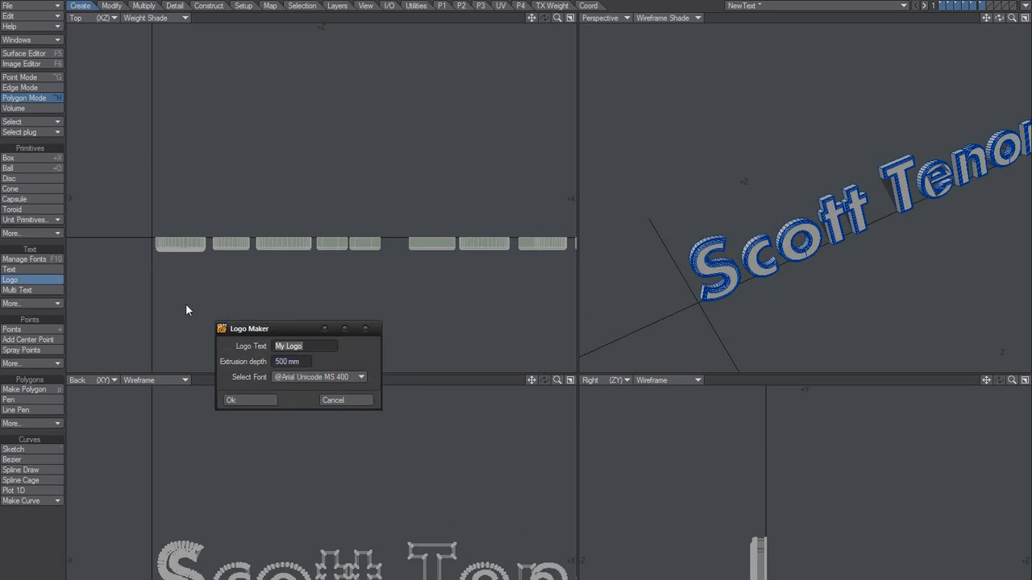
left_click(371, 398)
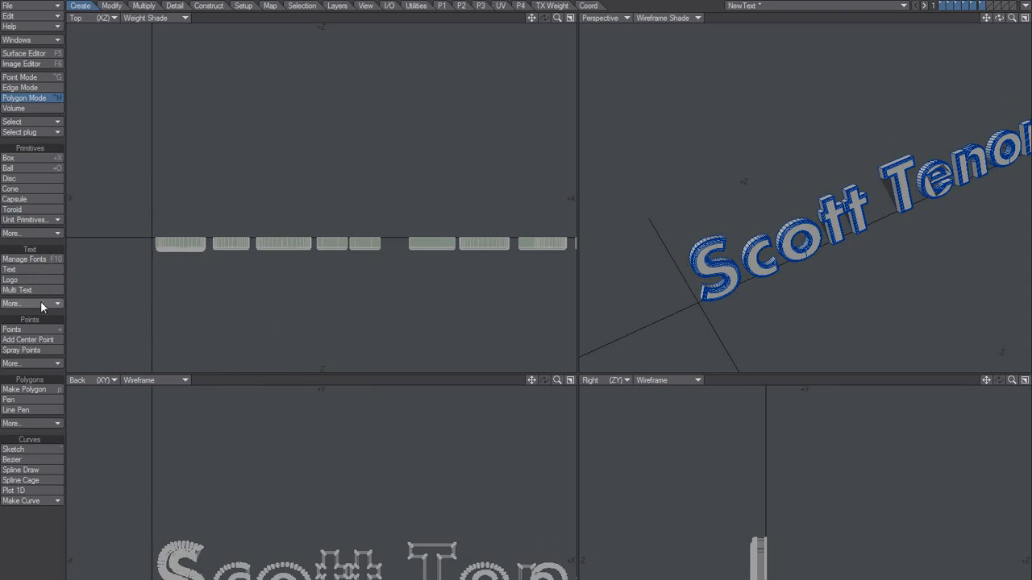
left_click(44, 303)
left_click(52, 314)
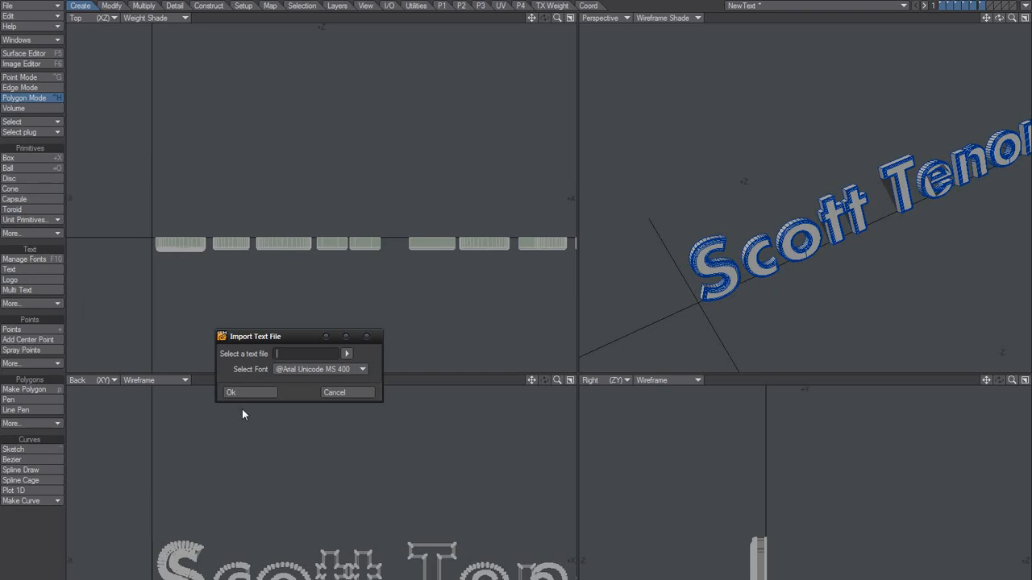
left_click(344, 392)
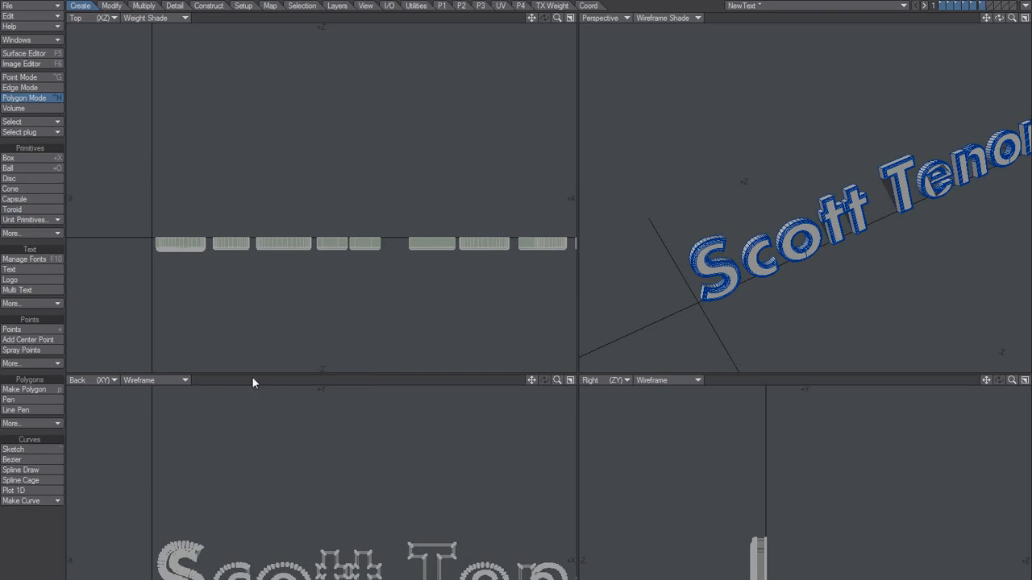
left_click(16, 303)
left_click(133, 293)
left_click_drag(772, 255, 746, 205, "alt")
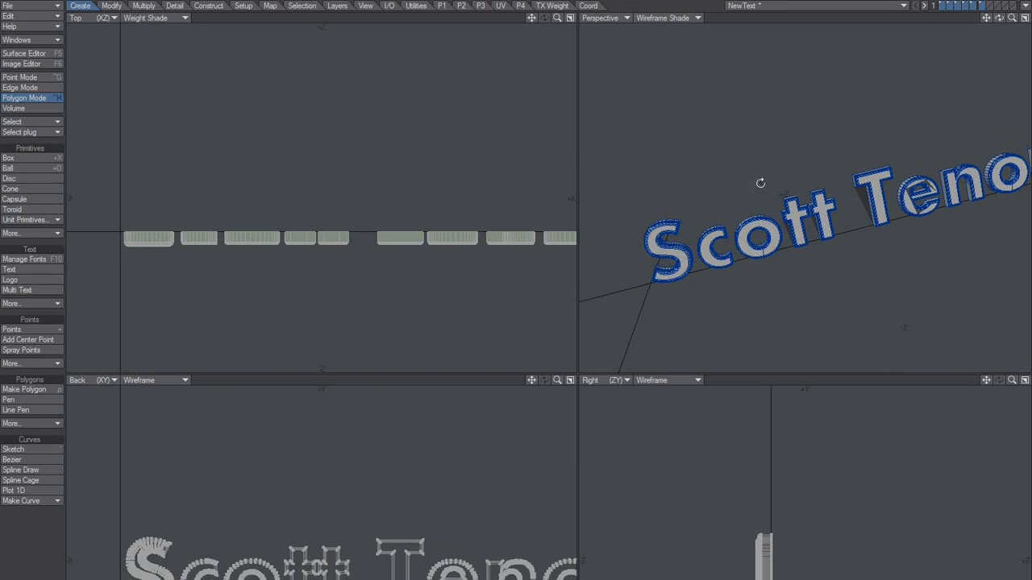
Start Multi Text on an empty layer and load the text file Texting.txt
left_click(989, 5)
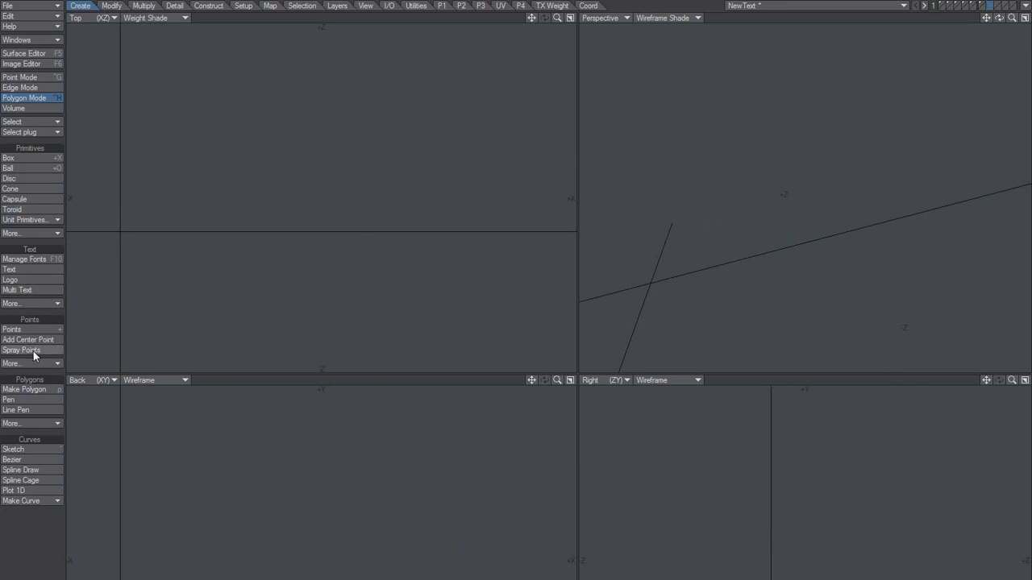
left_click(23, 290)
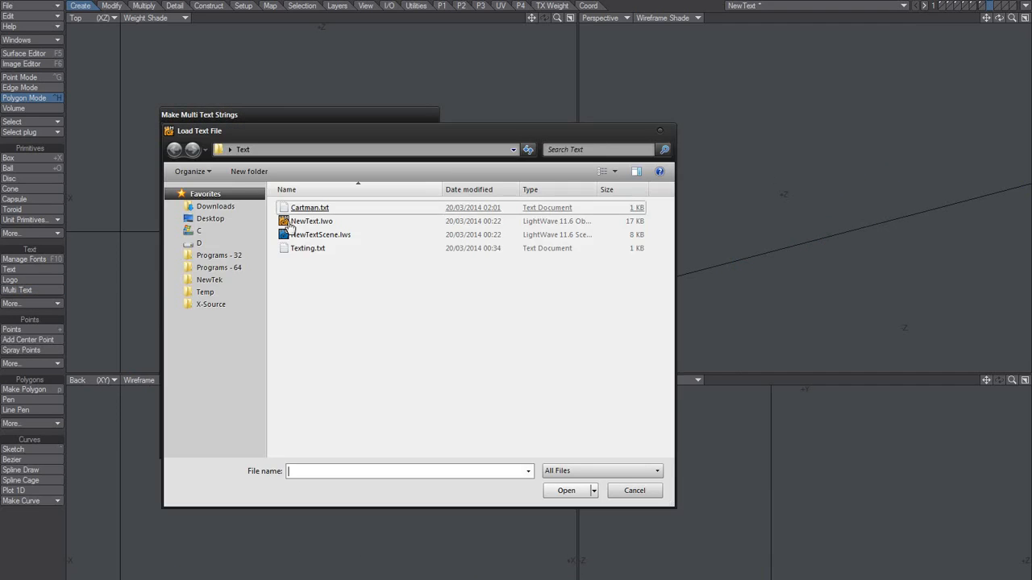
double_click(310, 249)
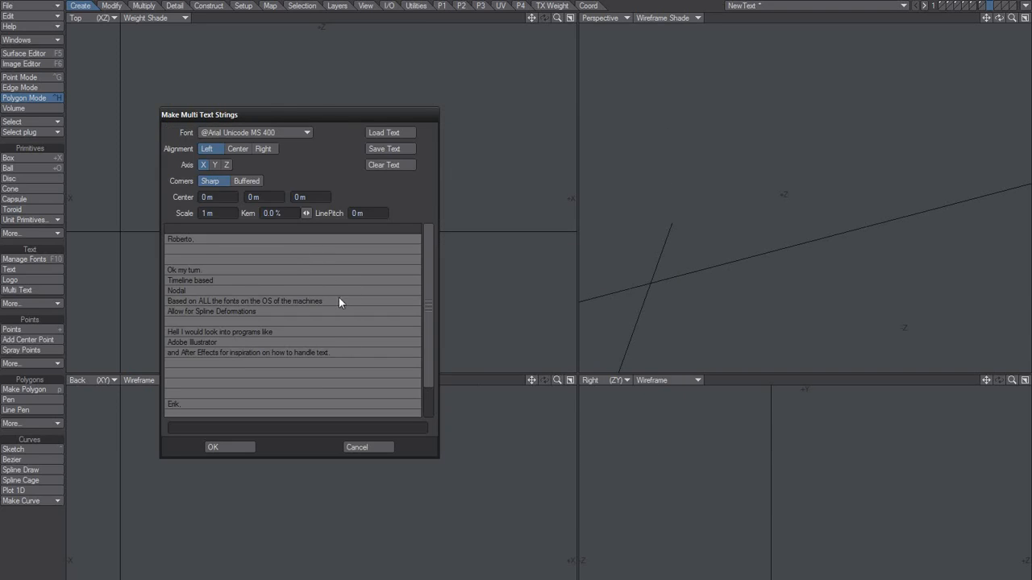
left_click(383, 132)
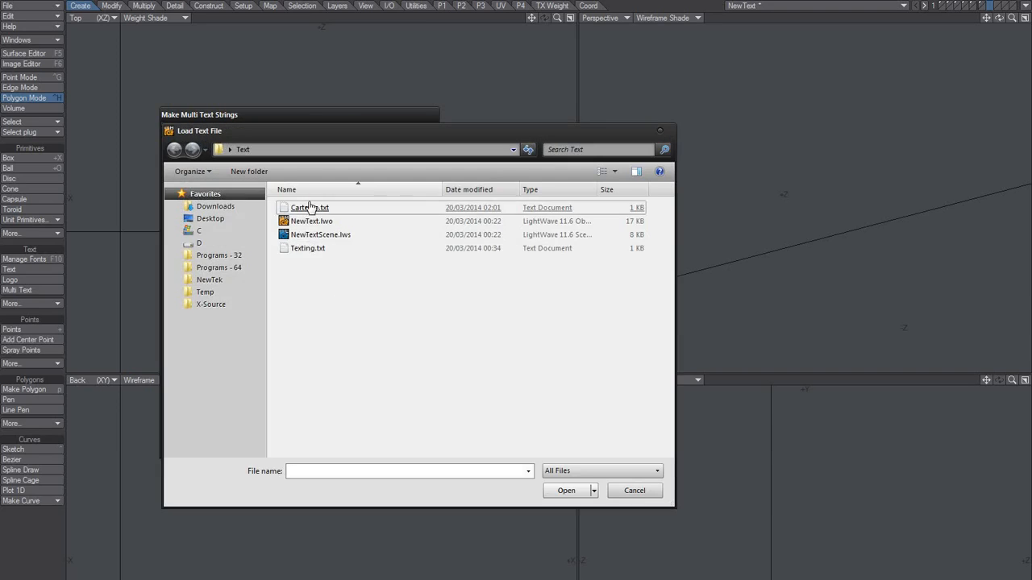
double_click(311, 214)
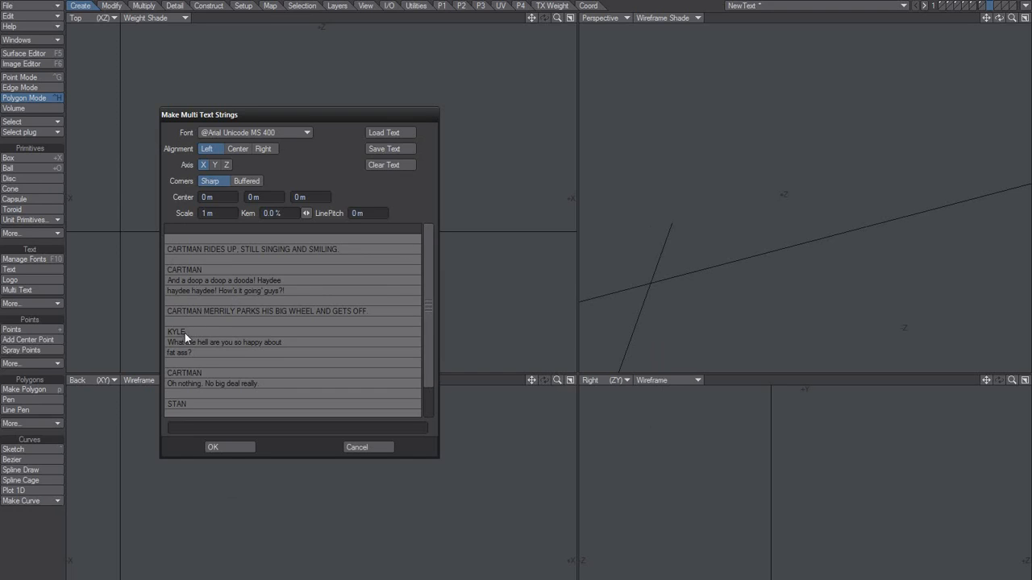
left_click(217, 447)
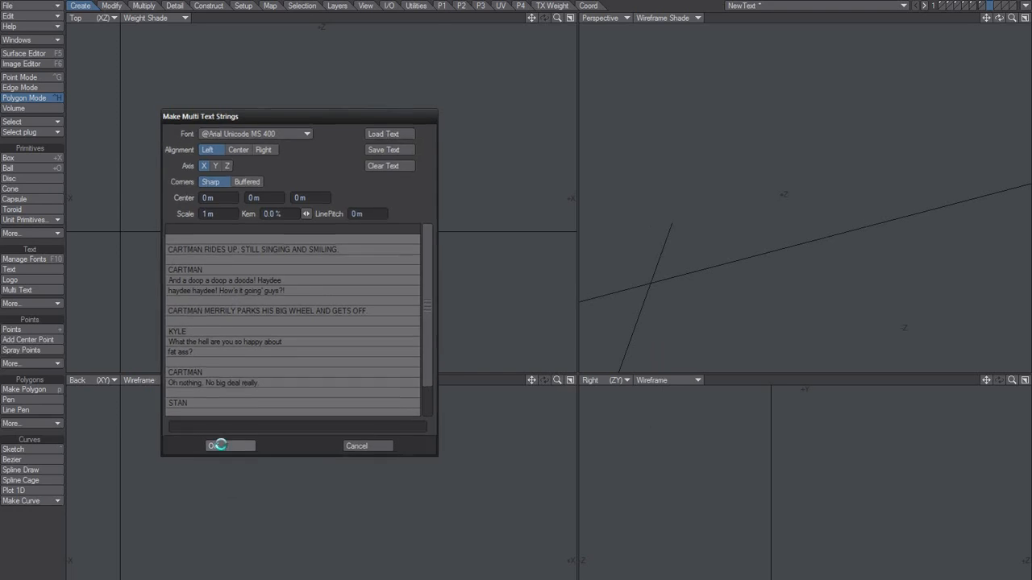
key("a")
left_click_drag(769, 205, 714, 160, "alt")
scroll(794, 181, "up", 5)
scroll(651, 161, "down", 1)
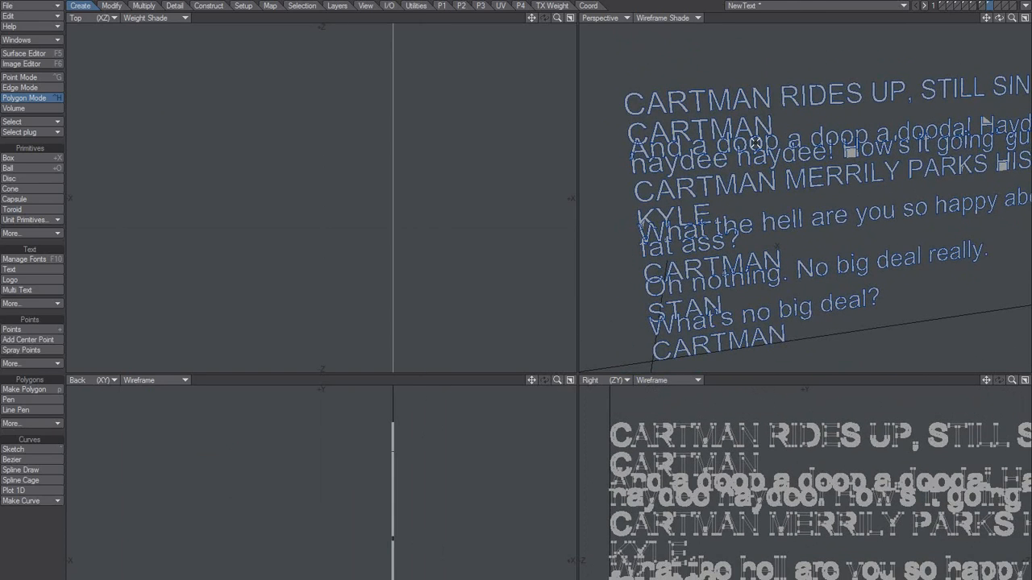
Delete the generated Cartman script text from its layer
left_click(996, 4)
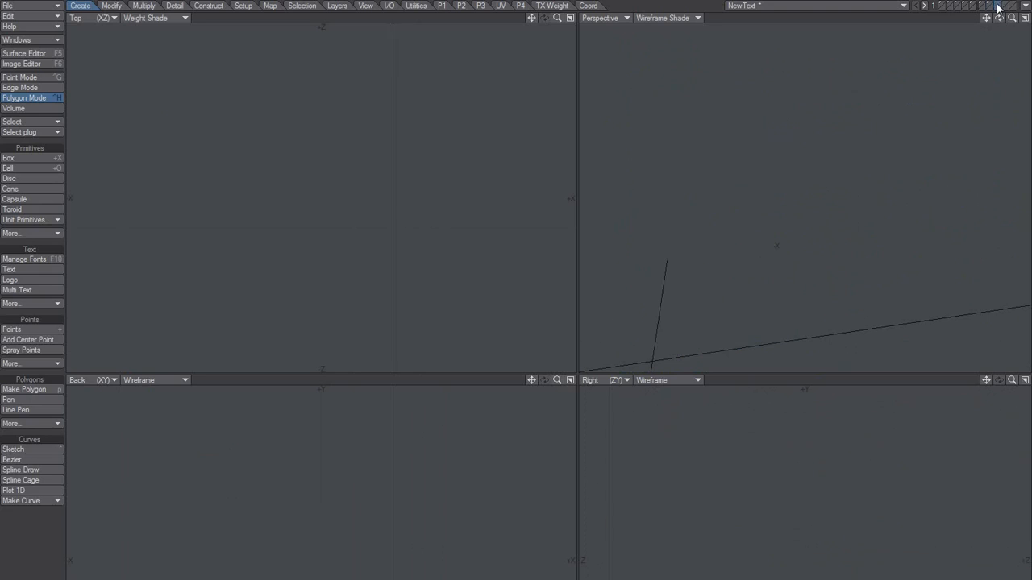
left_click(990, 7)
left_click(990, 6)
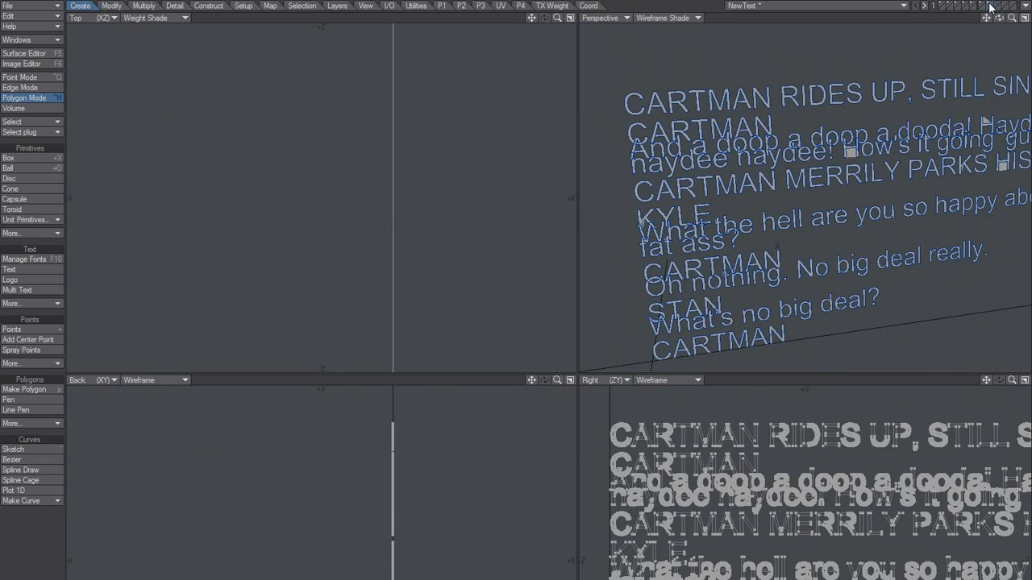
key("Delete")
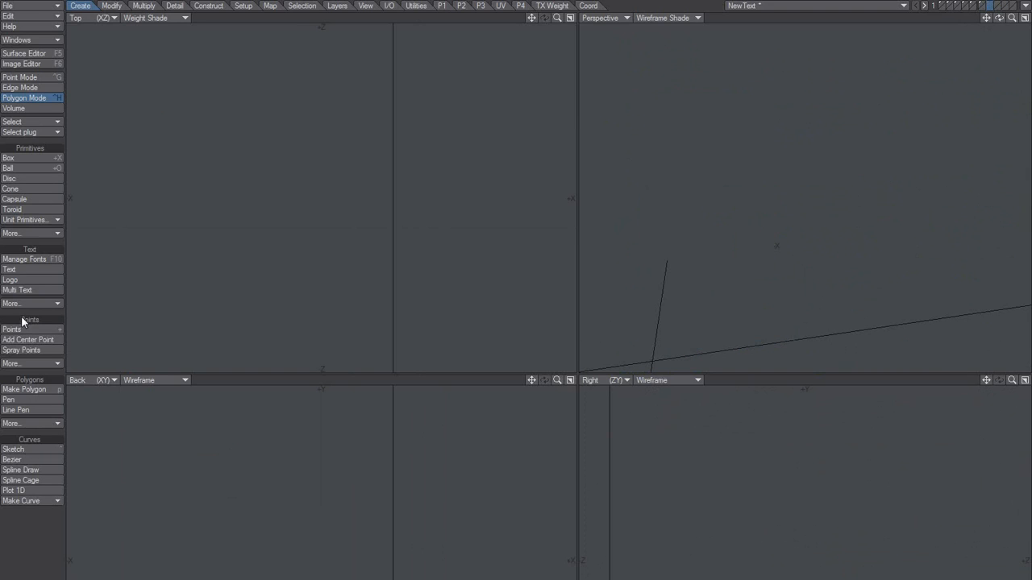
Generate the Cartman lines with Multi Text in Aharoni 700 with the Z center at 1 m, and delete the resulting text
left_click(41, 290)
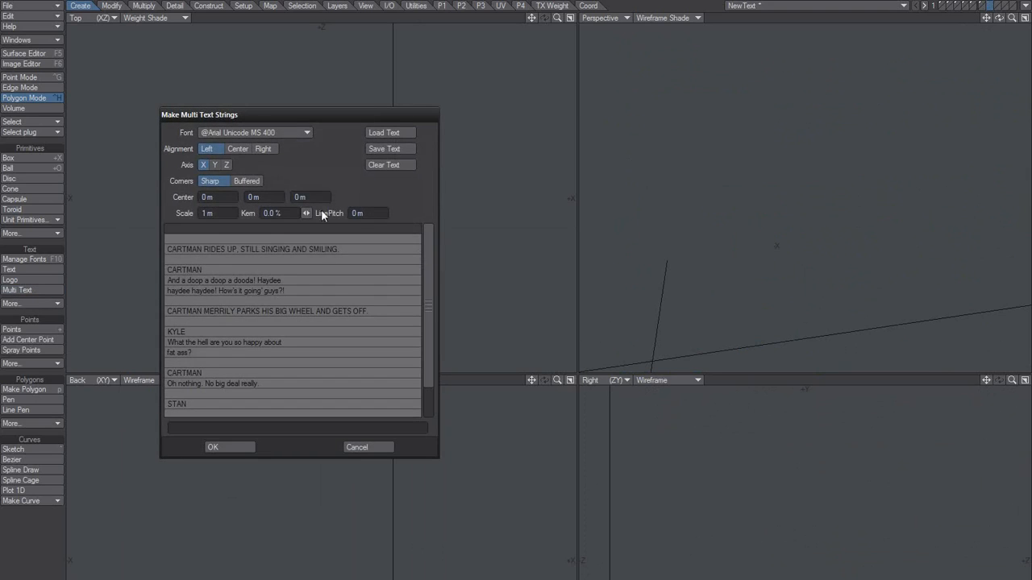
left_click(262, 131)
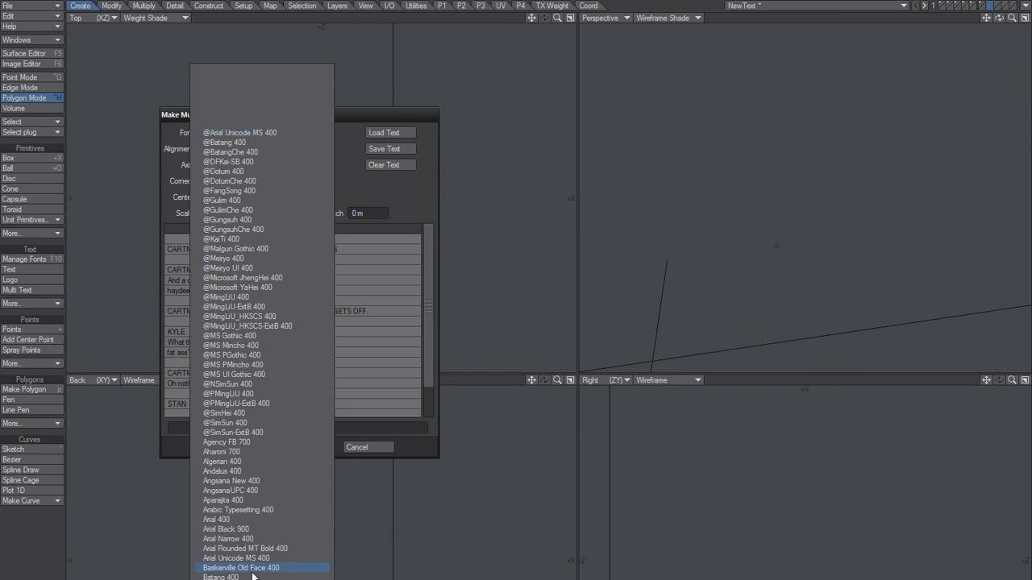
left_click(233, 452)
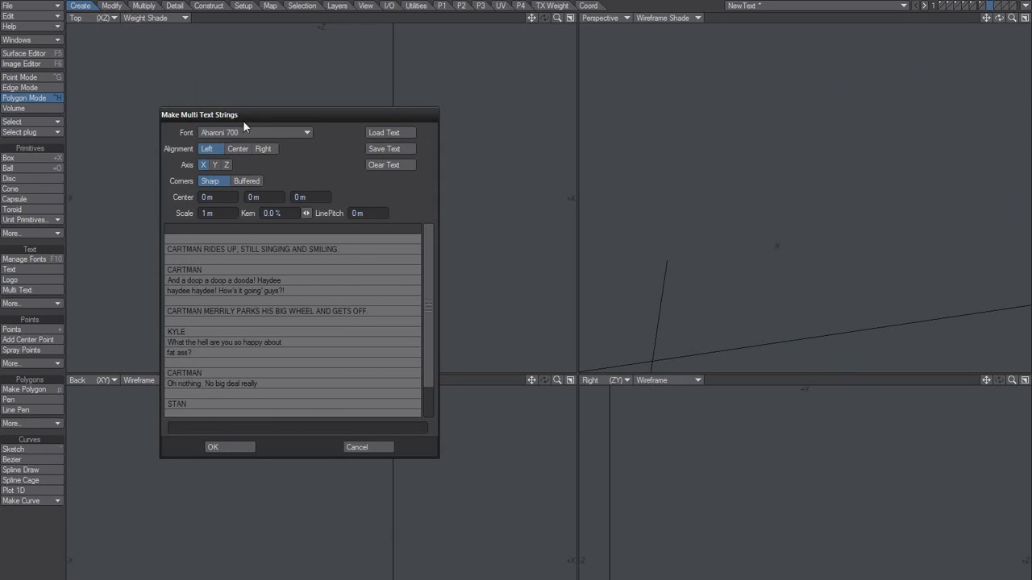
left_click(310, 197)
type("1")
key("Tab")
left_click(242, 448)
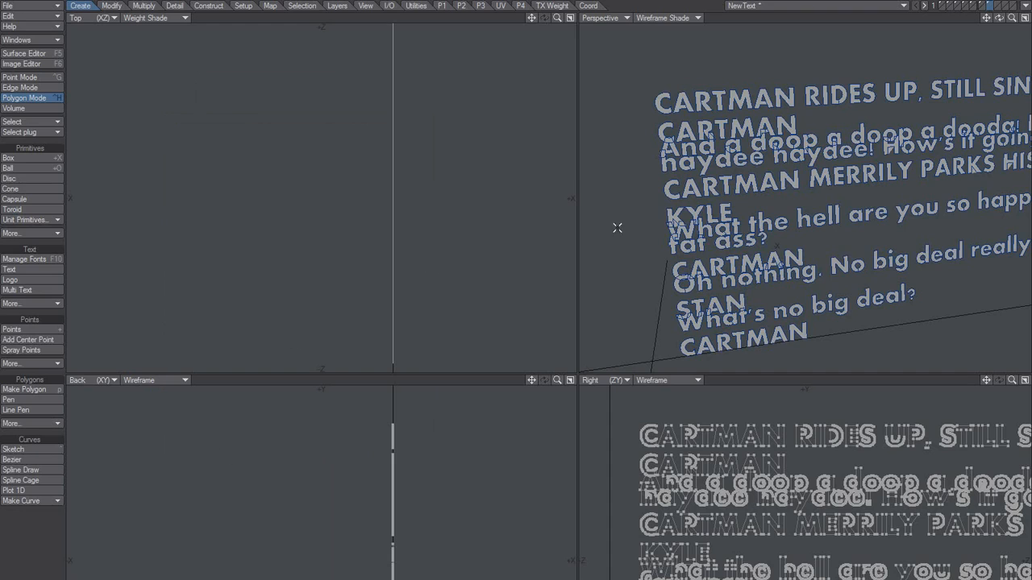
key("Delete")
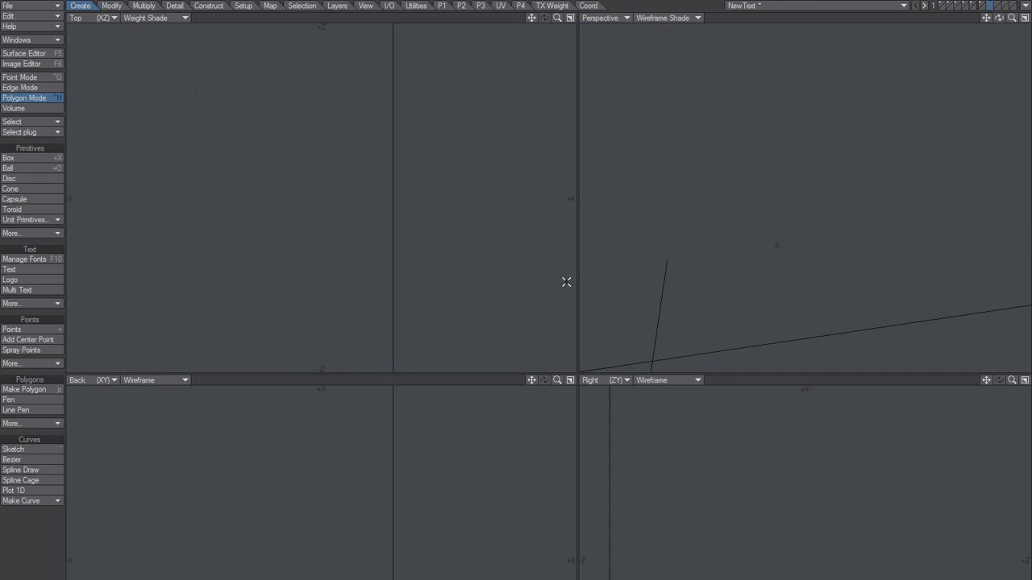
Try generating the Multi Text lines with a line pitch of 1.5 m, and undo the result
left_click(32, 290)
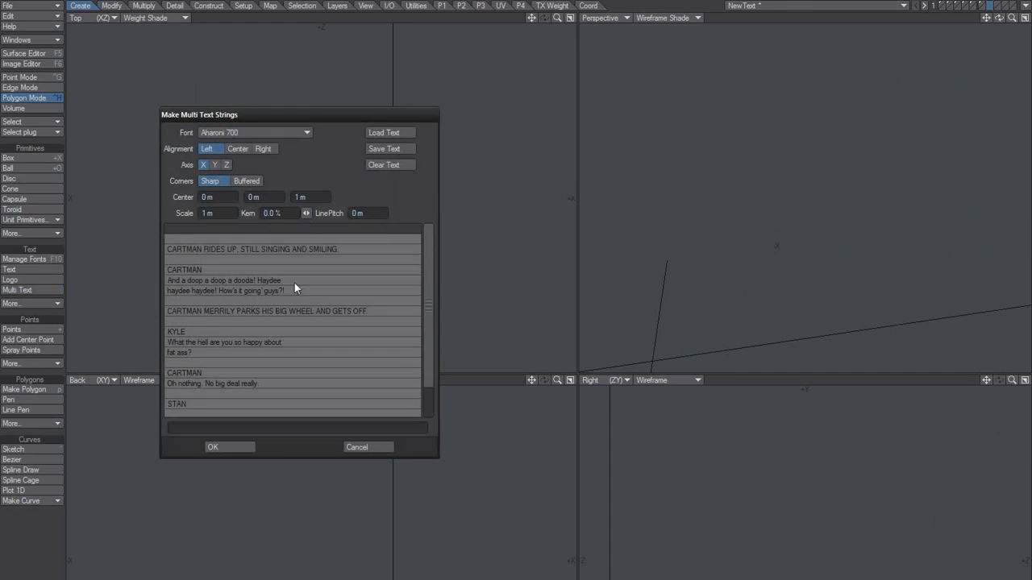
left_click(360, 215)
type("1.5")
key("Tab")
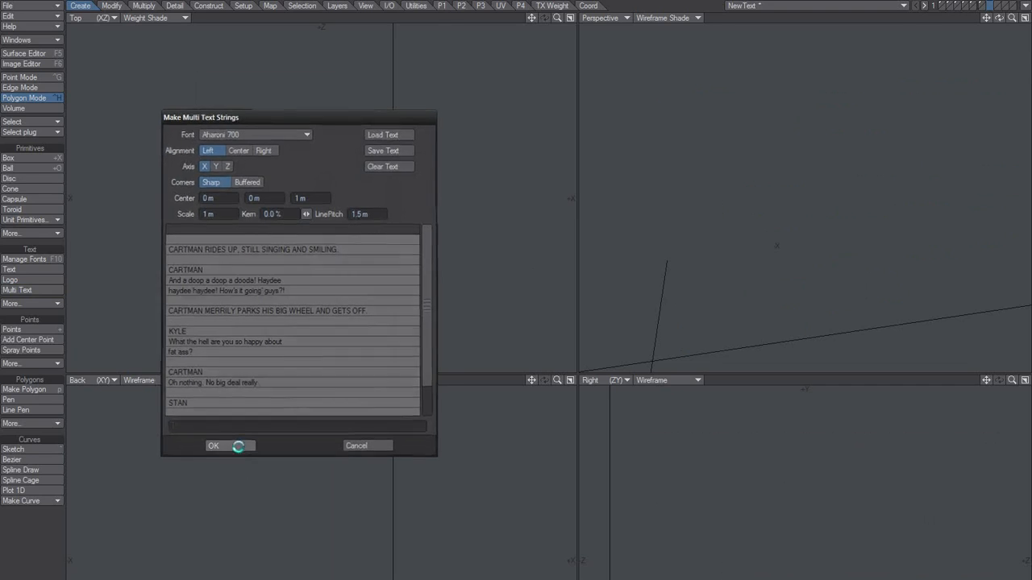
left_click(237, 446)
key("u")
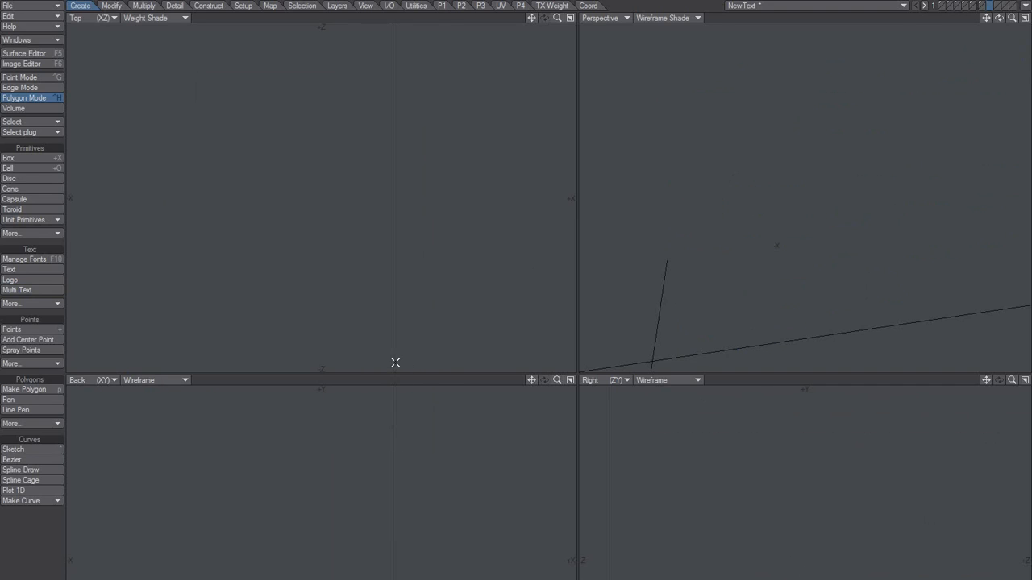
Try generating the Multi Text lines with a line pitch of 1 m, and undo the result
left_click(36, 290)
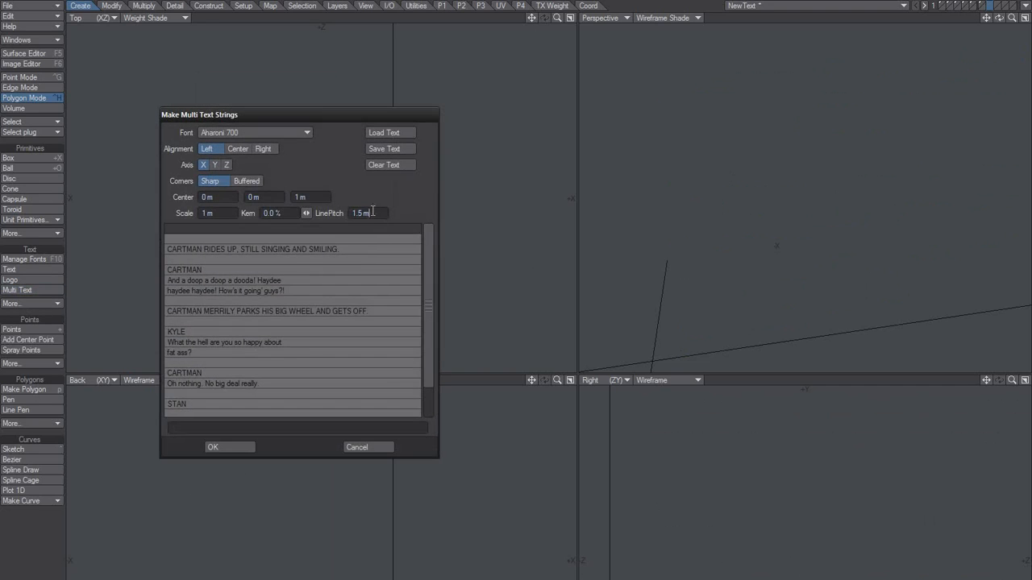
type("1")
left_click(244, 449)
key("u")
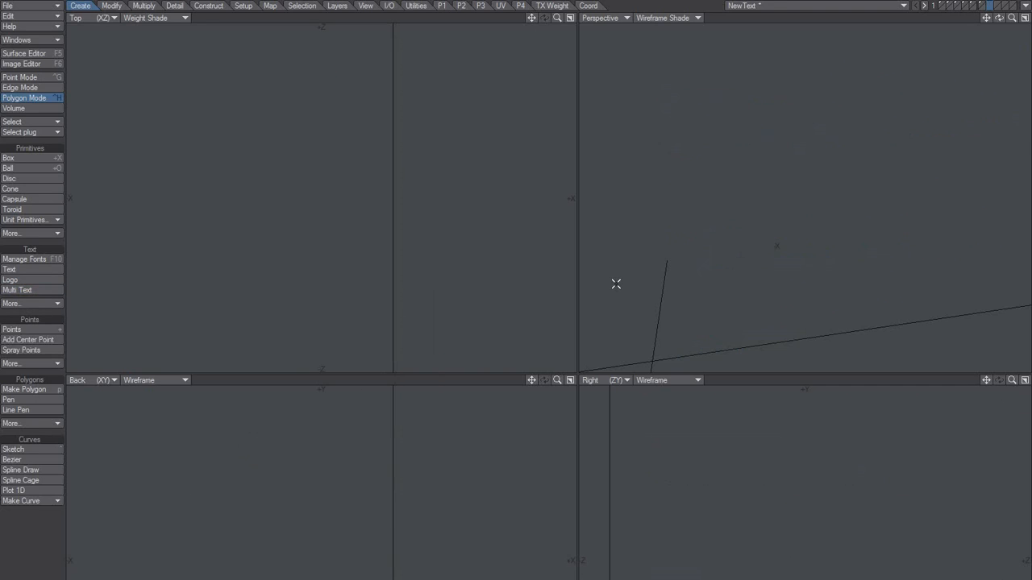
Generate the Multi Text lines with the line pitch set to 500 mm
left_click(364, 212)
type("500mm")
key("Return")
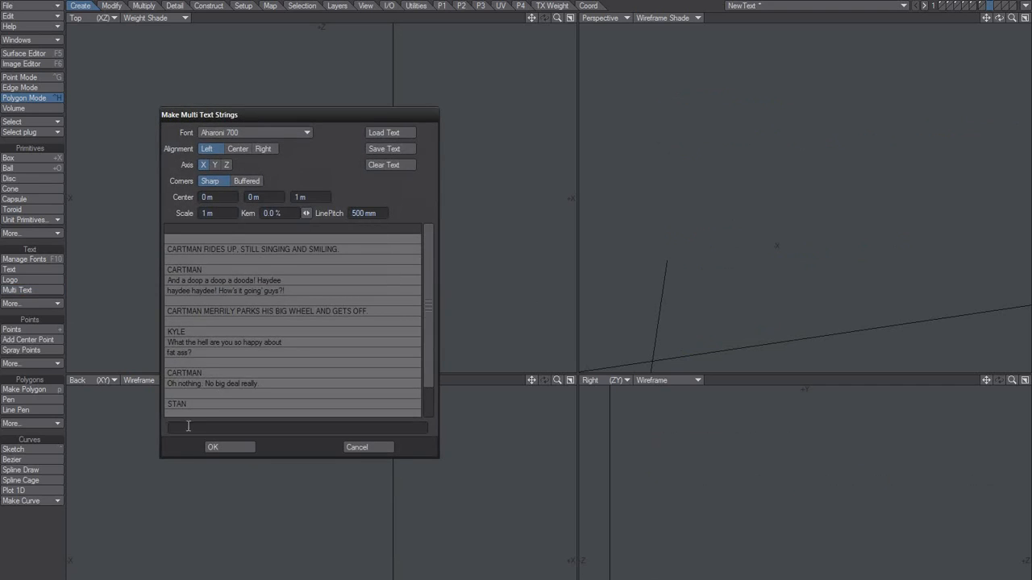
left_click(230, 447)
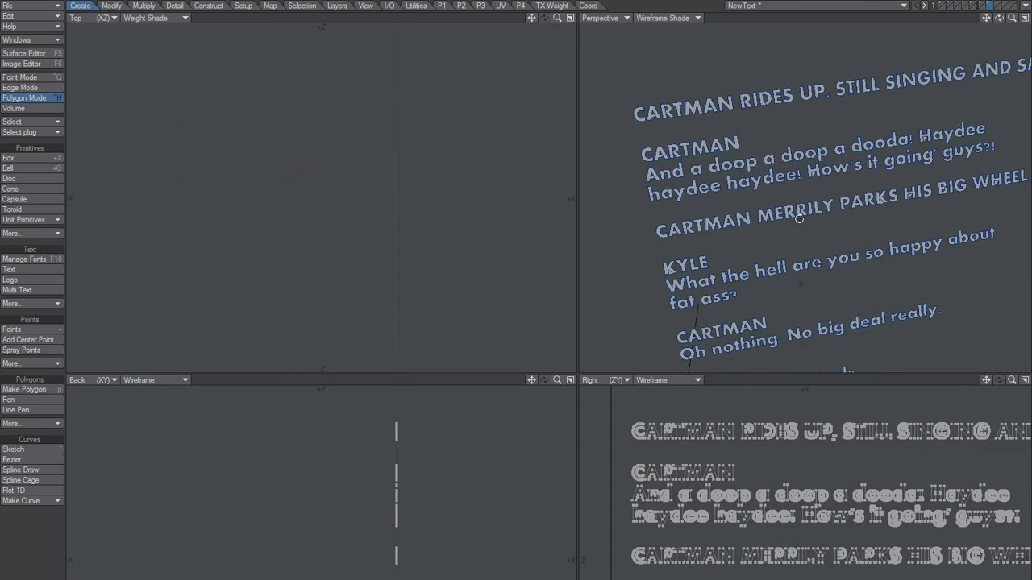
Start Multi Text on an empty layer with the script text as background, and append "!!!" to the "CARTMAN RIDES UP, STILL SINGING AND SMILING" line
left_click(995, 7)
left_click(991, 12)
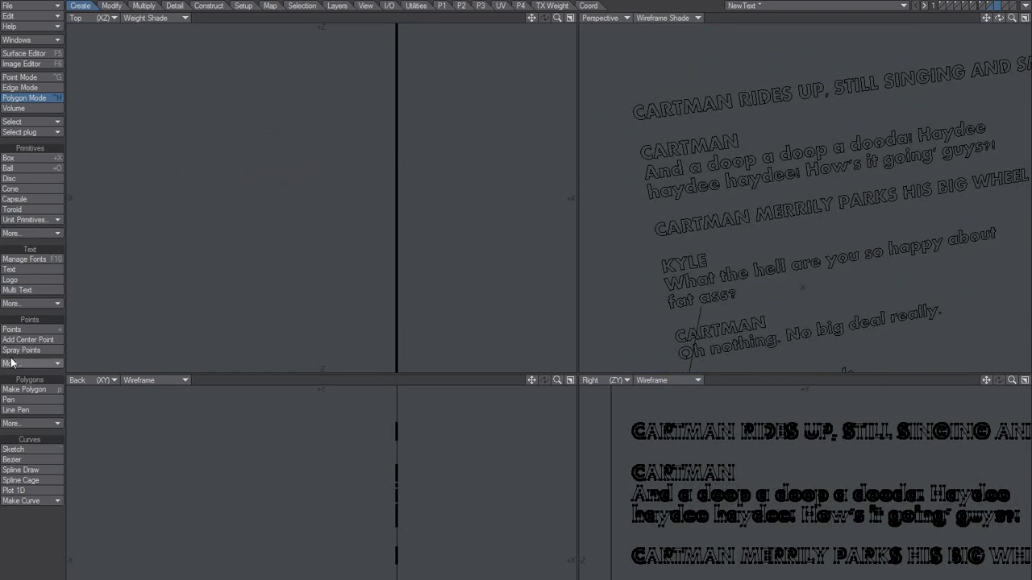
left_click(36, 290)
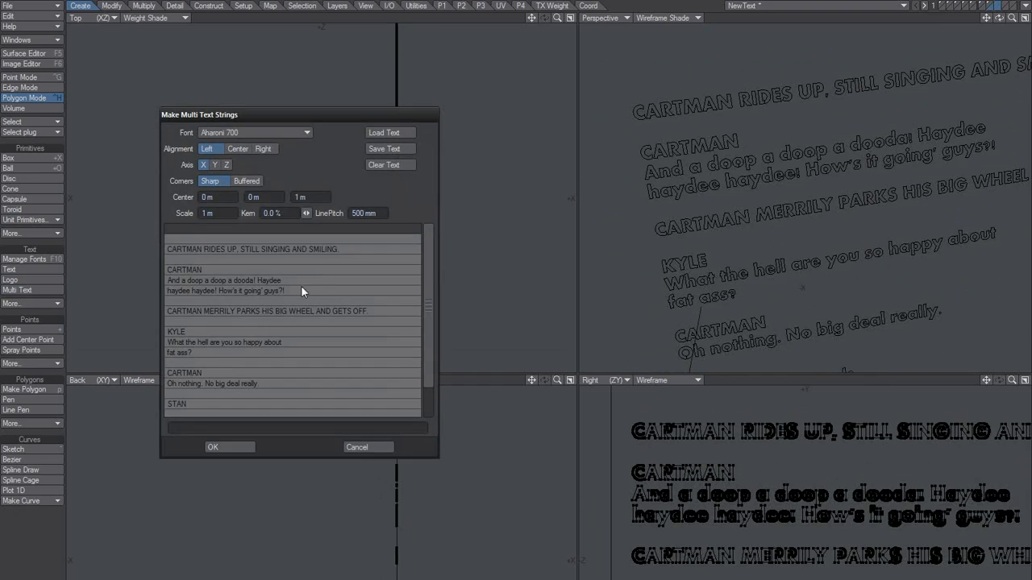
left_click(225, 252)
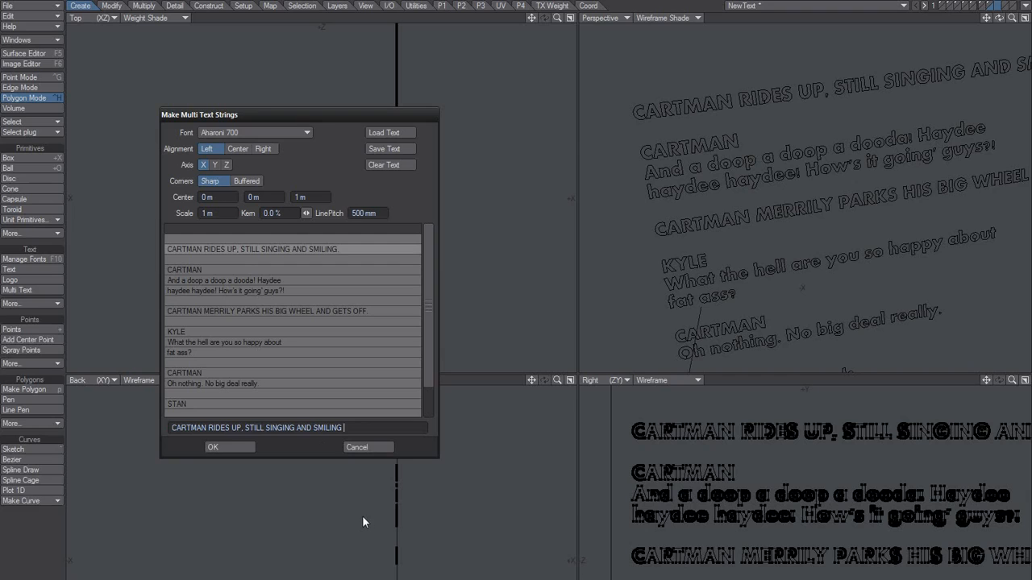
type("!!!")
key("Return")
left_click_drag(351, 429, 170, 426)
left_click(343, 429)
left_click_drag(342, 429, 351, 429)
left_click(357, 353)
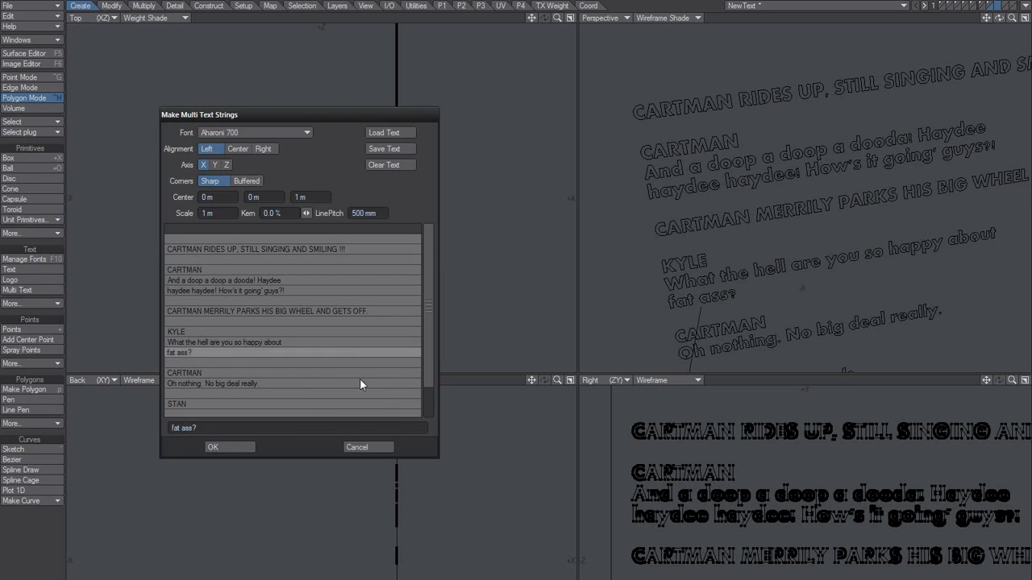
left_click(345, 251)
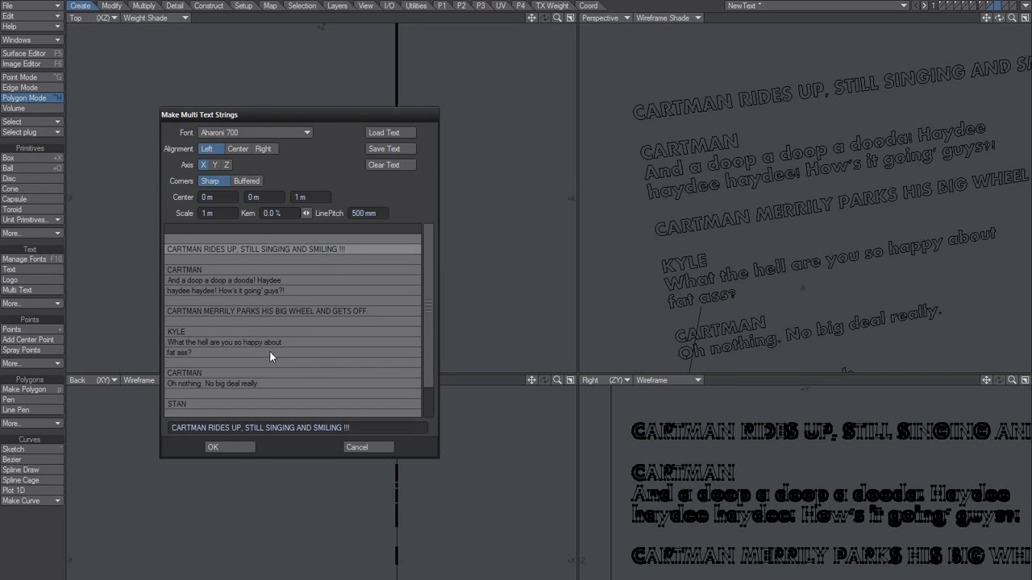
Generate the edited lines with kerning set to 20% and compare them with the background text
left_click(284, 213)
left_click(285, 291)
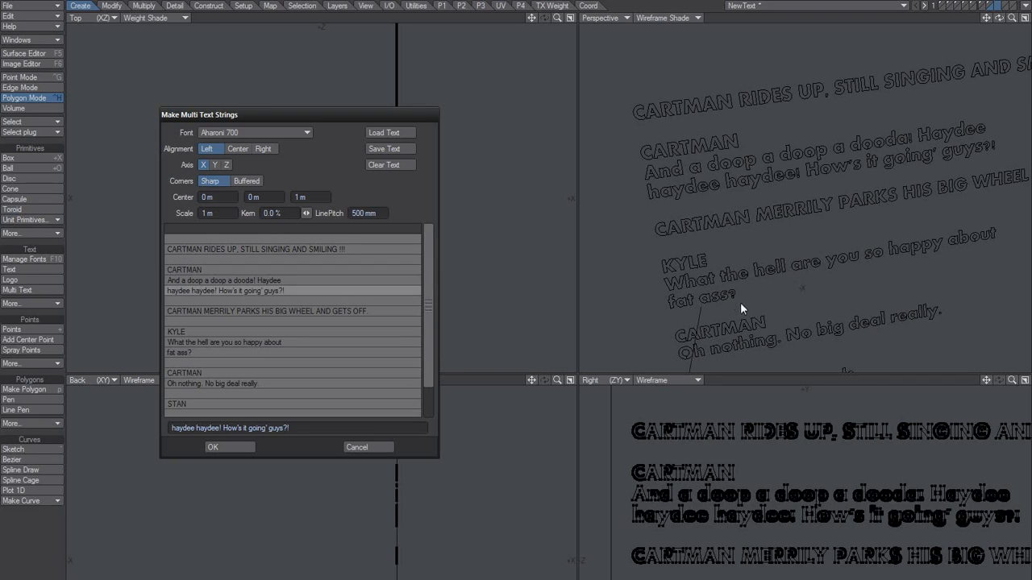
left_click(342, 250)
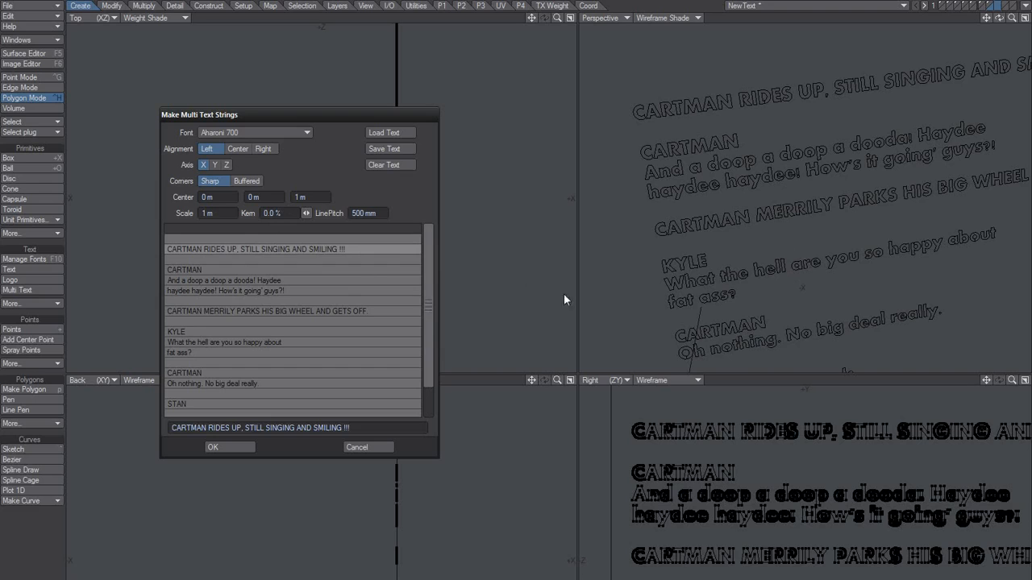
left_click_drag(287, 212, 172, 260)
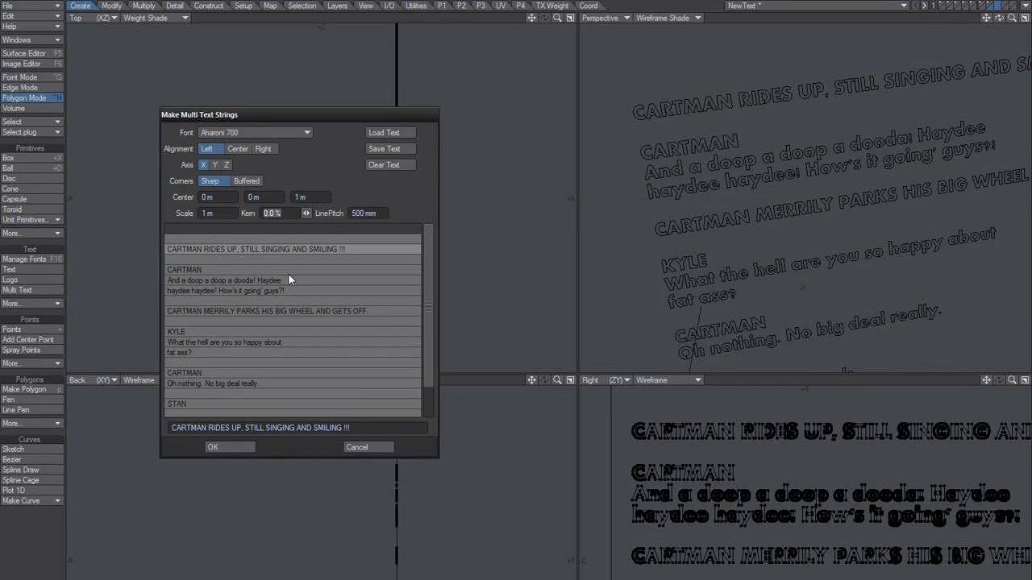
type("20")
key("Tab")
left_click(225, 452)
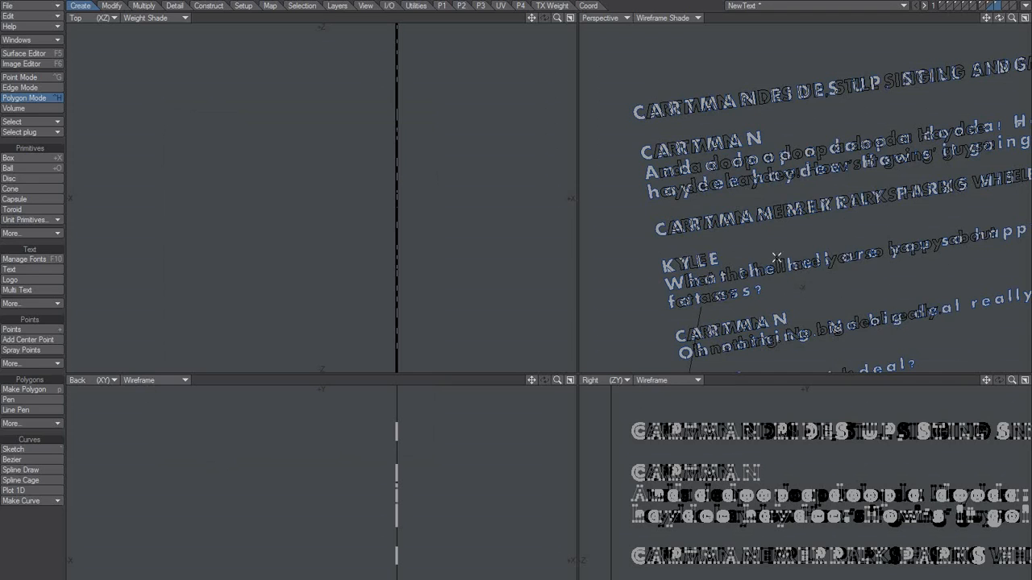
left_click_drag(849, 245, 824, 254, "alt+shift")
scroll(822, 253, "down", 1)
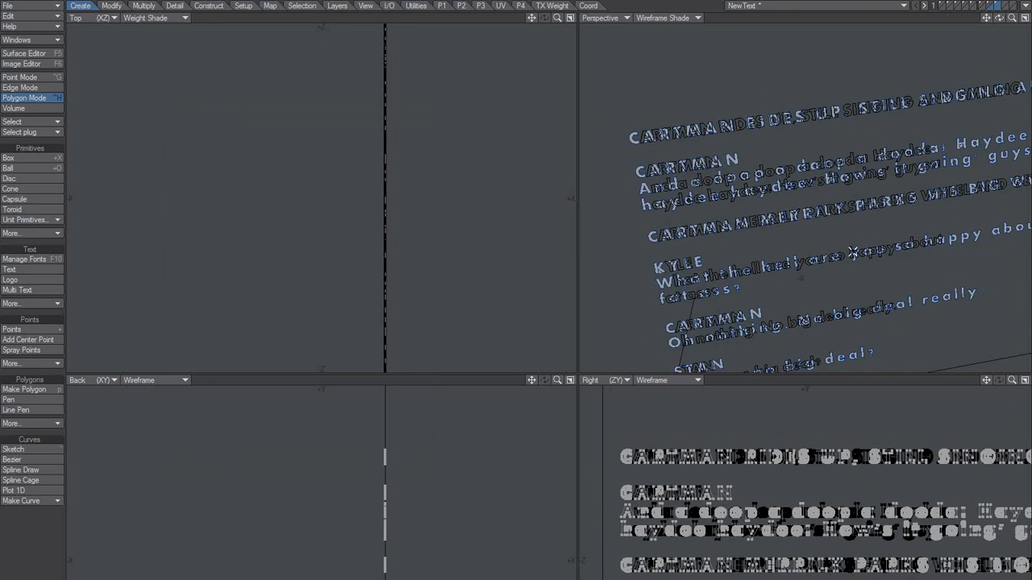
Set the Multi Text kerning to 10% and generate the lines over the background text
left_click(33, 291)
left_click(282, 215)
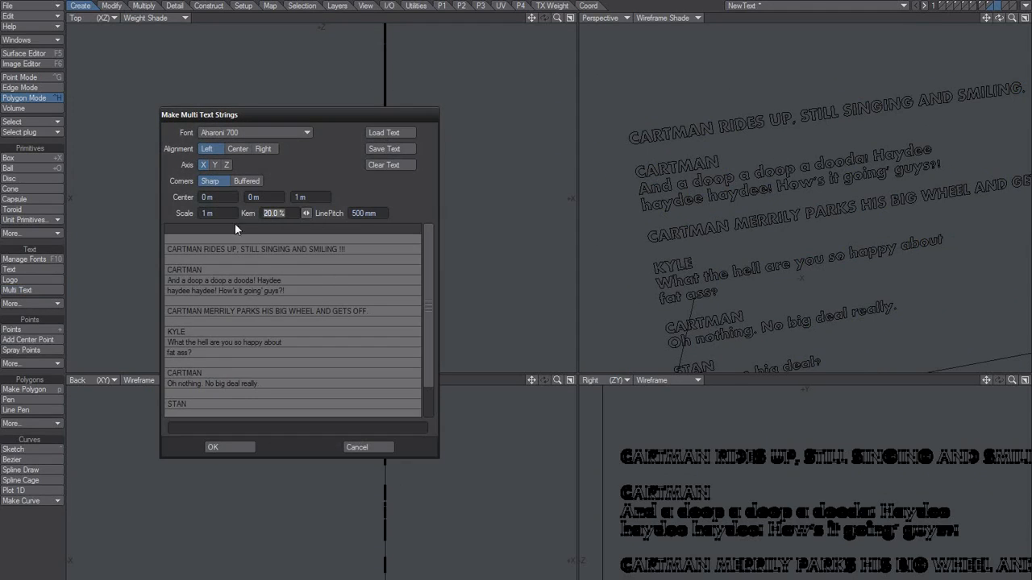
type("10")
key("Tab")
left_click_drag(288, 213, 216, 211)
left_click(292, 215)
left_click(233, 448)
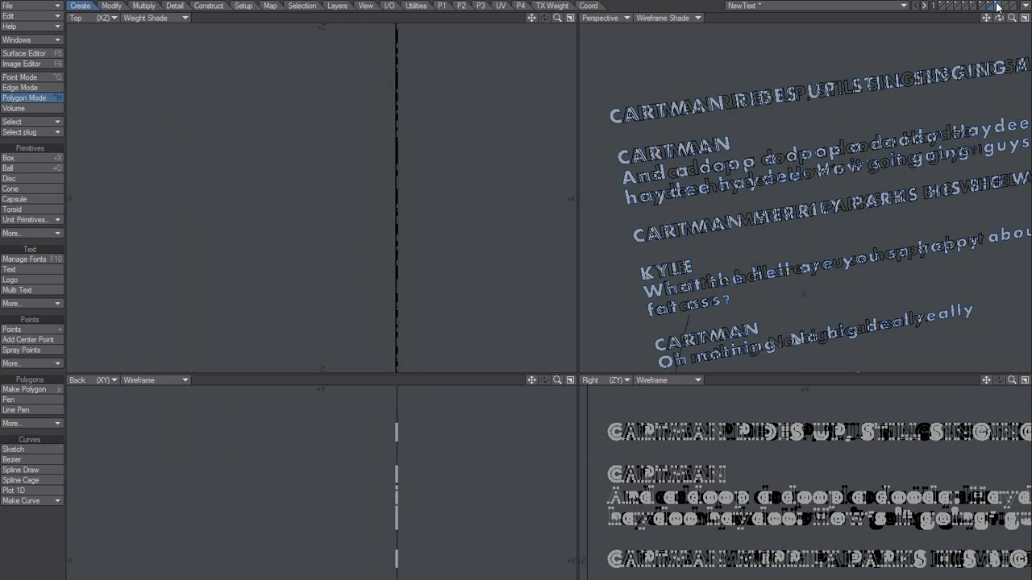
Examine the spacing of the 10% kerned lines up close in the perspective view, and undo their creation
left_click_drag(735, 234, 775, 203, "ctrl+alt")
left_click_drag(794, 260, 782, 146, "alt+shift")
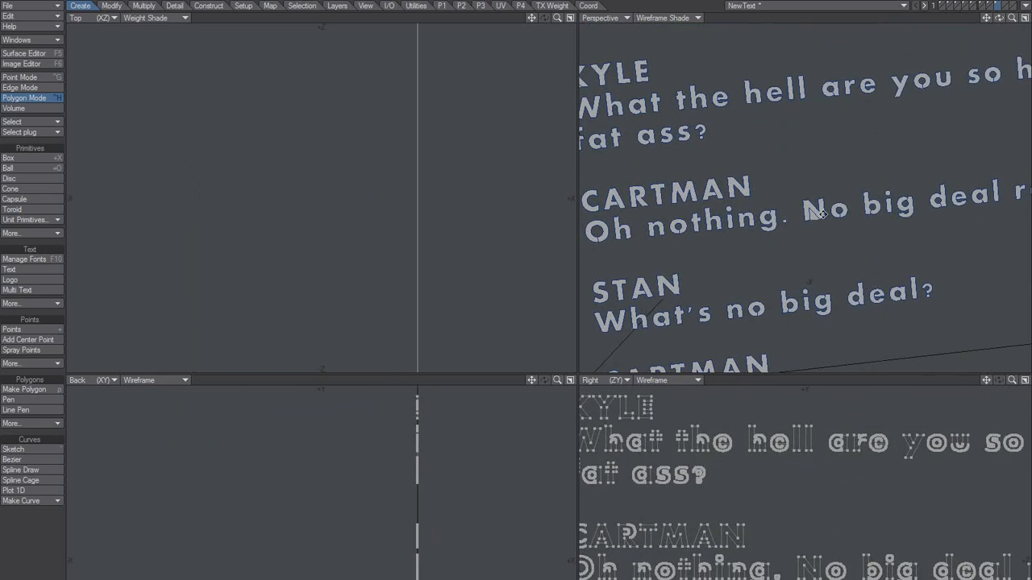
left_click_drag(743, 348, 776, 278, "alt+shift")
left_click_drag(776, 278, 735, 303, "ctrl+alt")
left_click_drag(735, 303, 682, 295, "alt+shift")
left_click_drag(683, 295, 805, 252, "alt")
left_click_drag(762, 285, 795, 210, "alt+shift")
left_click_drag(713, 294, 766, 292, "alt+shift")
key("ctrl+z")
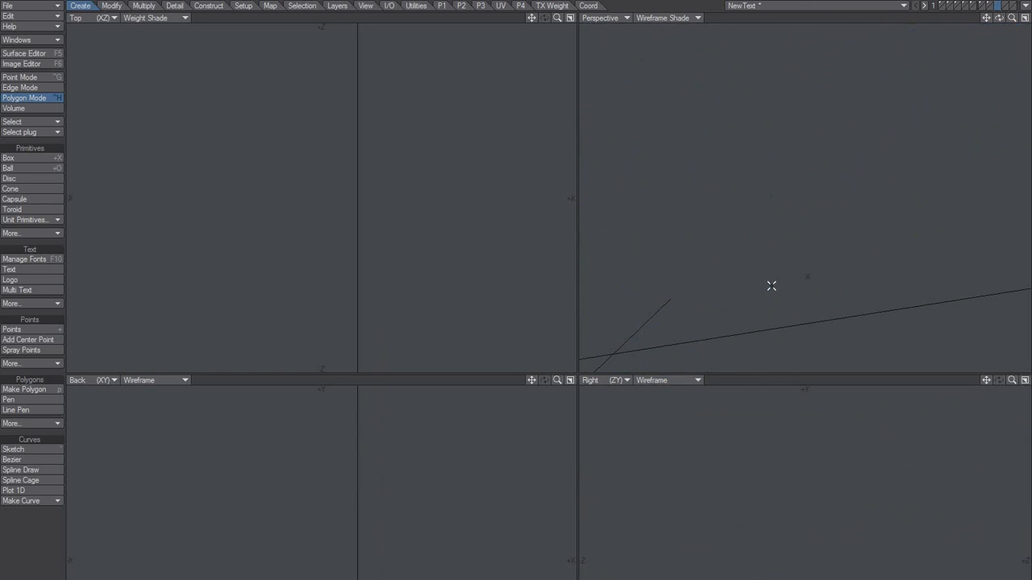
Reopen Multi Text and examine the last lines of its text list, including "What's no big deal?" and the final "CARTMAN" entry
left_click(35, 291)
scroll(426, 351, "down", 1)
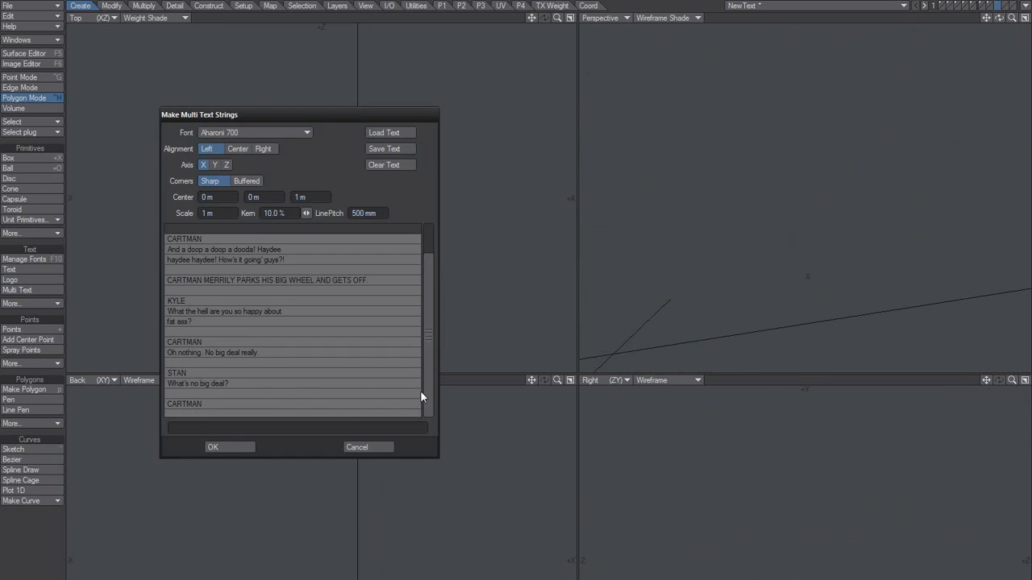
left_click(304, 382)
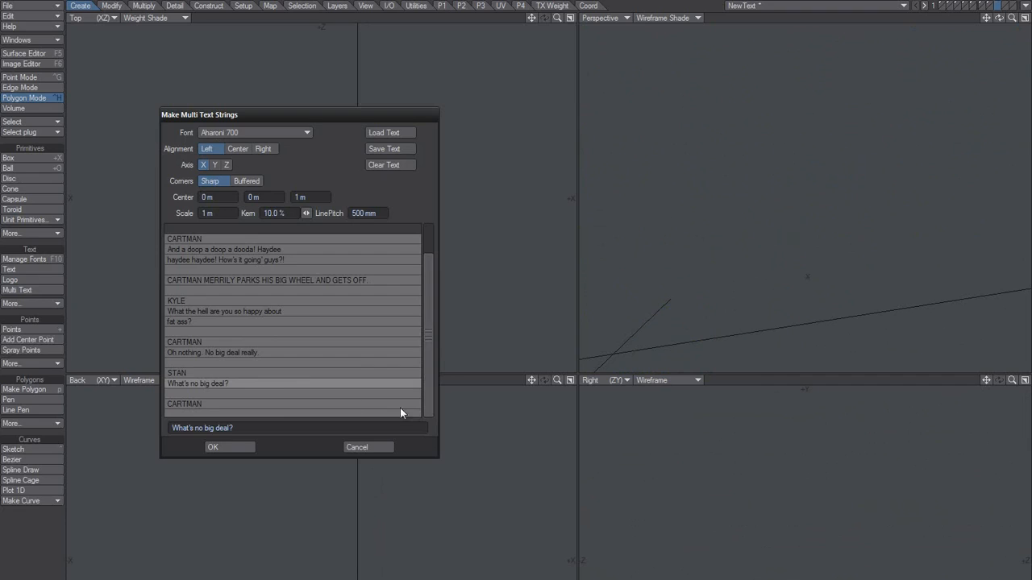
left_click(219, 402)
left_click(227, 384)
left_click(217, 406)
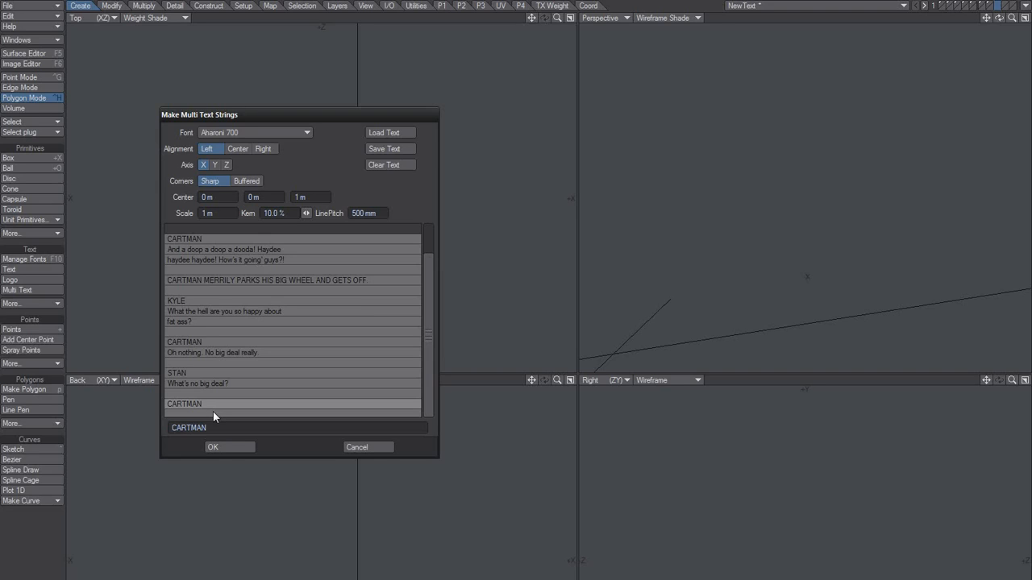
mouse_move(428, 367)
left_mouse_down()
mouse_move(428, 304)
mouse_move(429, 380)
left_mouse_up()
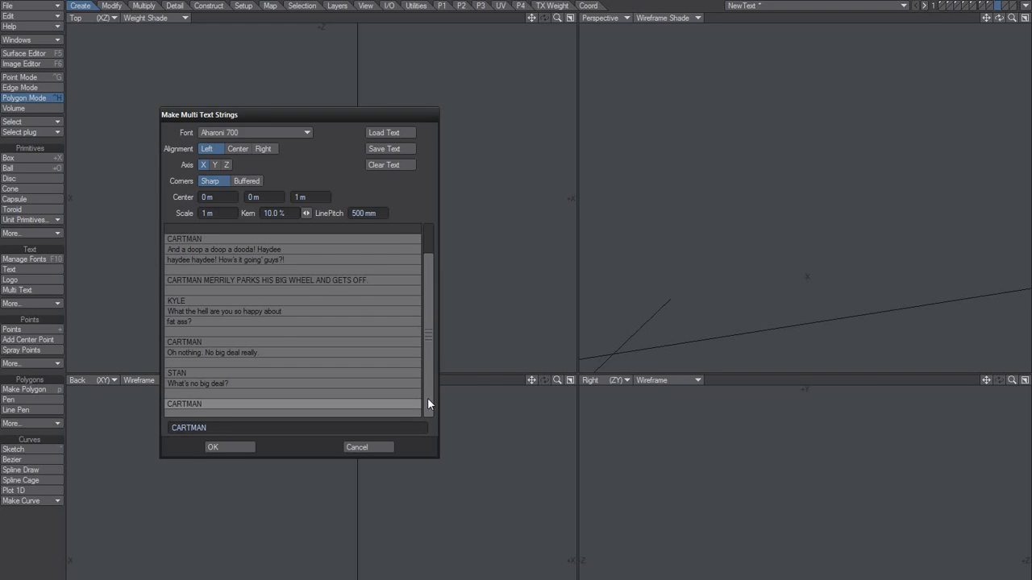
mouse_move(427, 398)
left_mouse_down()
mouse_move(423, 302)
mouse_move(412, 398)
left_mouse_up()
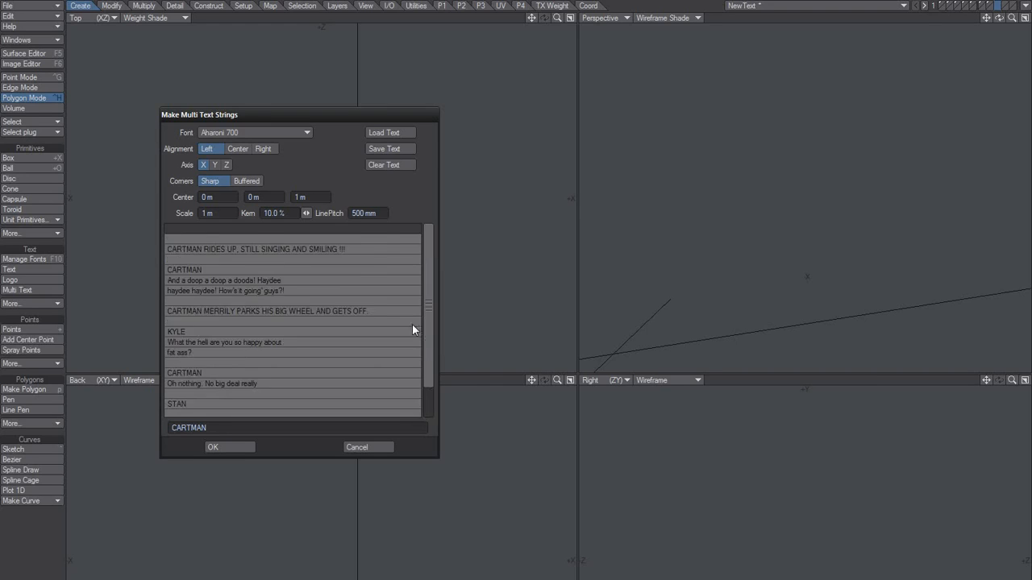
left_click(218, 385)
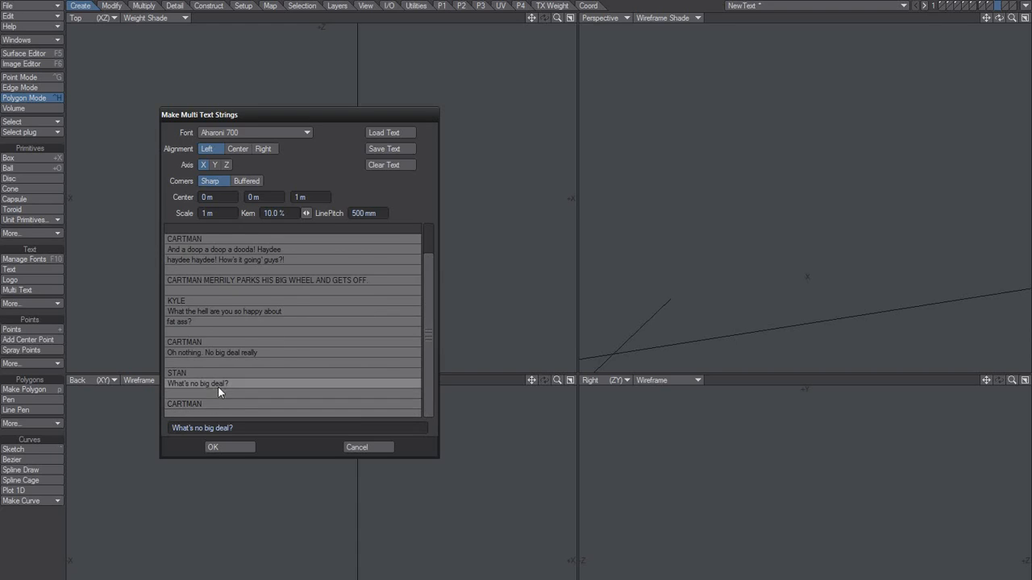
left_click(222, 407)
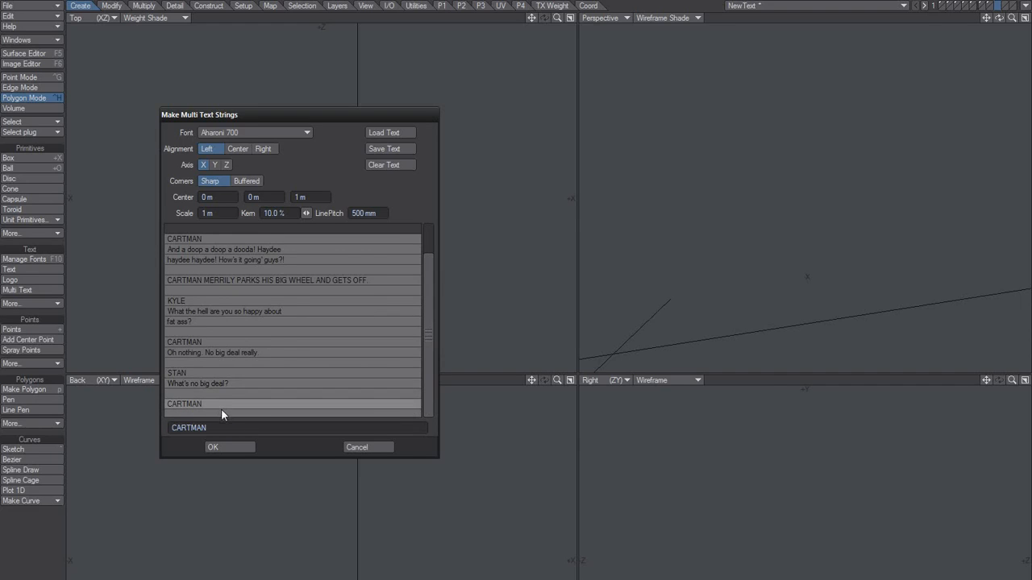
Generate the complete Multi Text script in Aharoni 700, and delete it from the layer
left_click(233, 447)
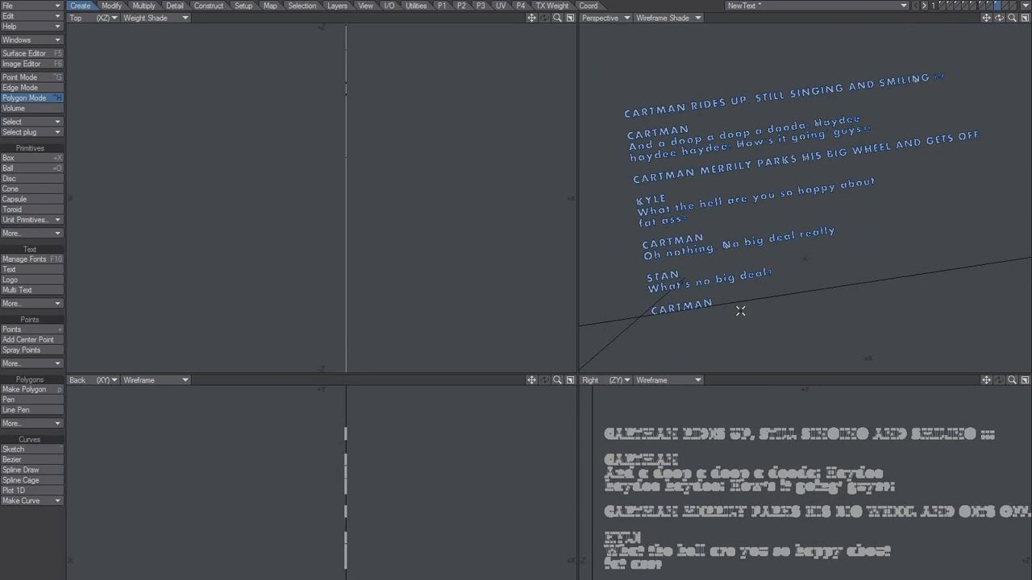
key("Delete")
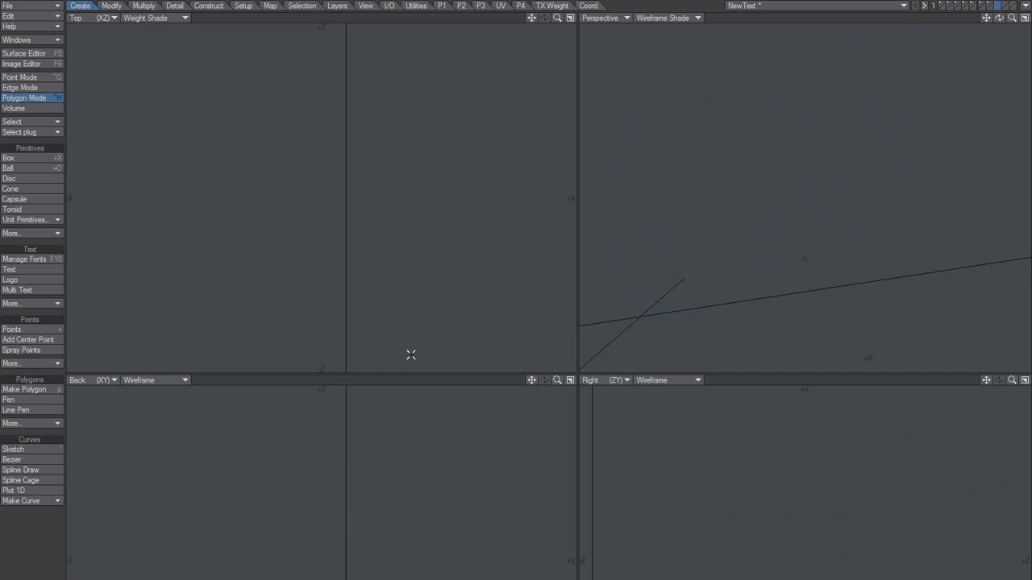
Compare the script in Notepad's Cartman.txt, including the lines after the last CARTMAN, with the text list in Modeler's Multi Text
key("alt+Tab")
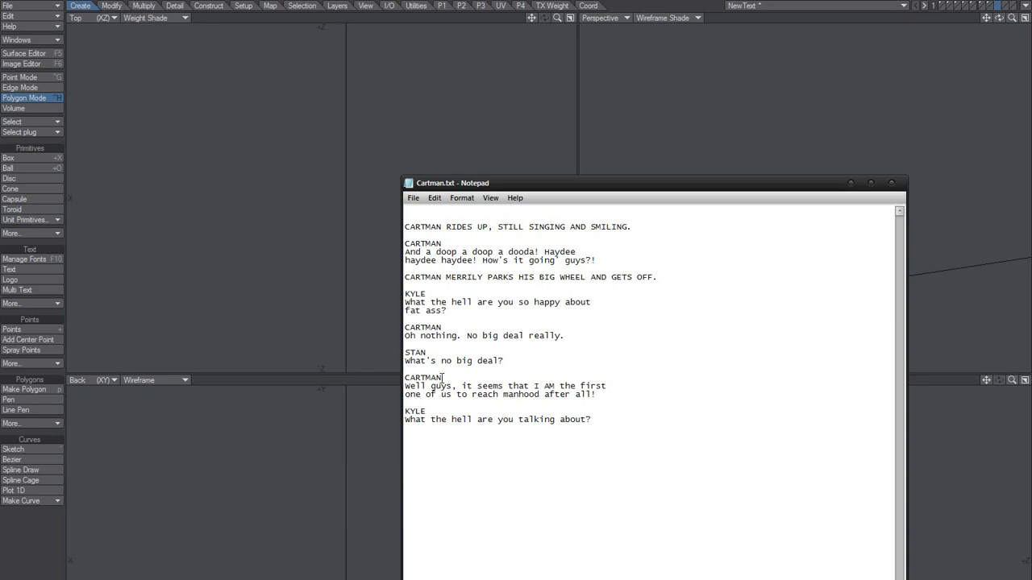
left_click_drag(443, 378, 327, 190)
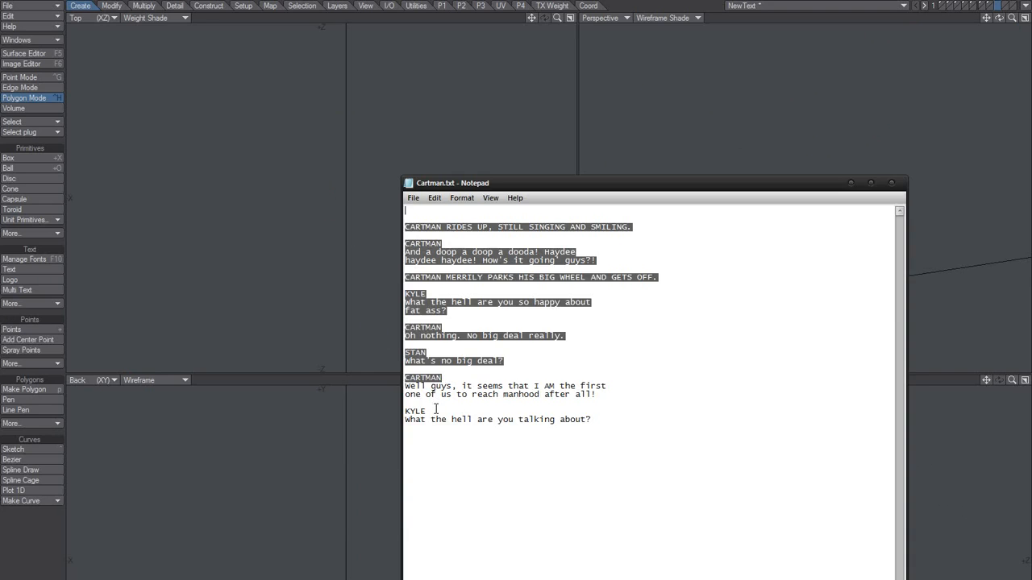
left_click_drag(405, 387, 456, 461)
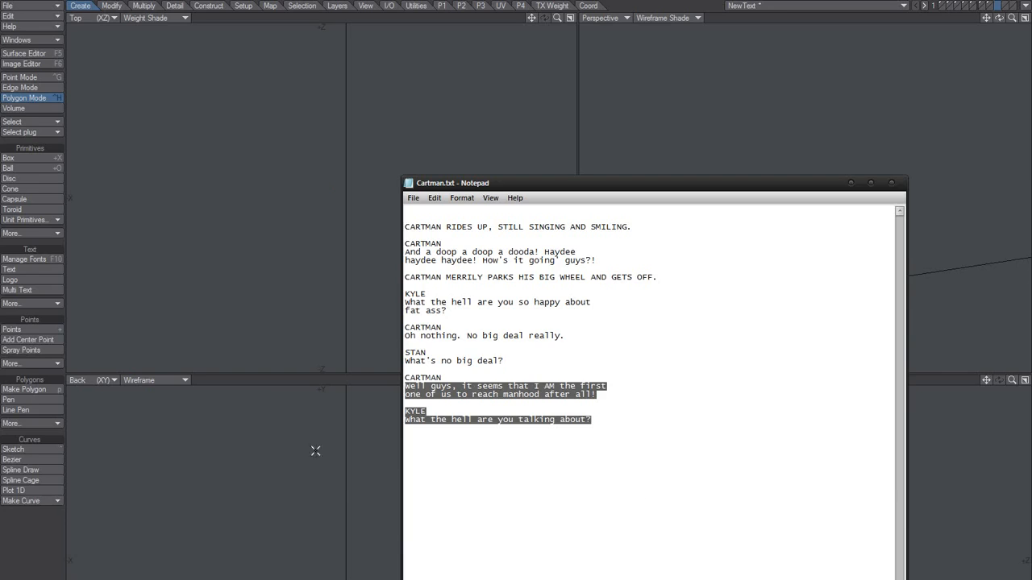
key("alt+Tab")
left_click(60, 289)
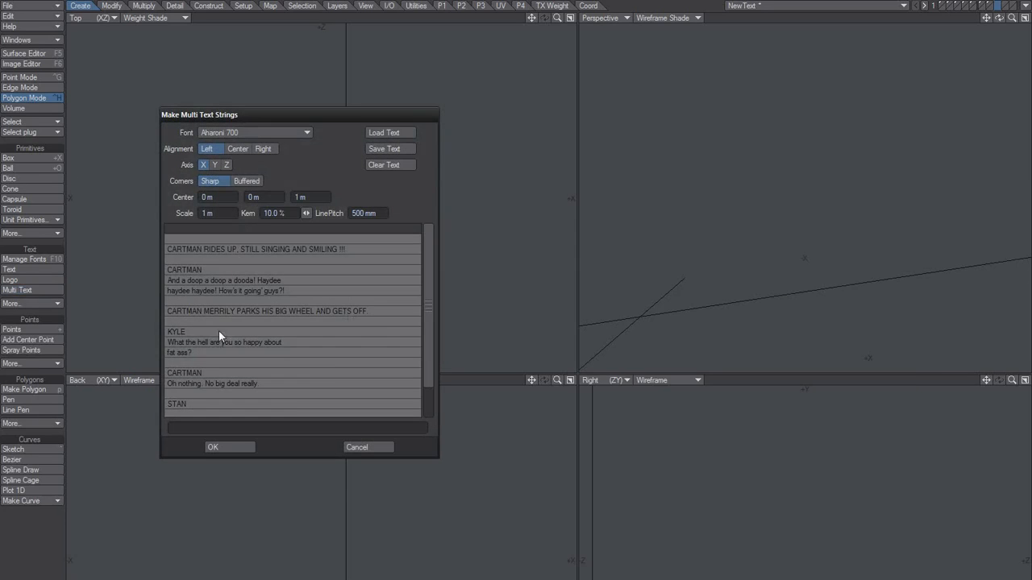
scroll(423, 407, "down", 1)
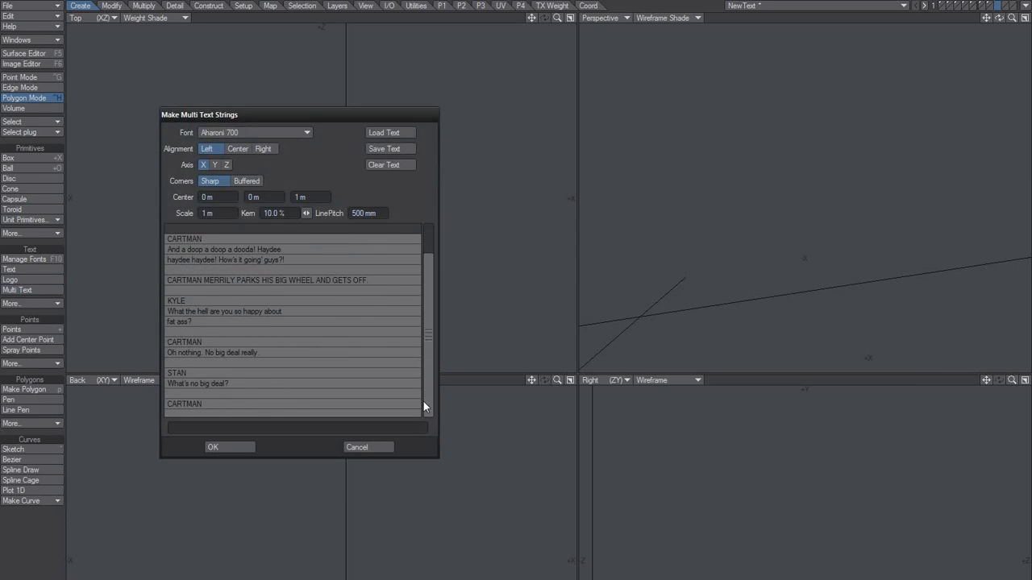
scroll(423, 400, "up", 1)
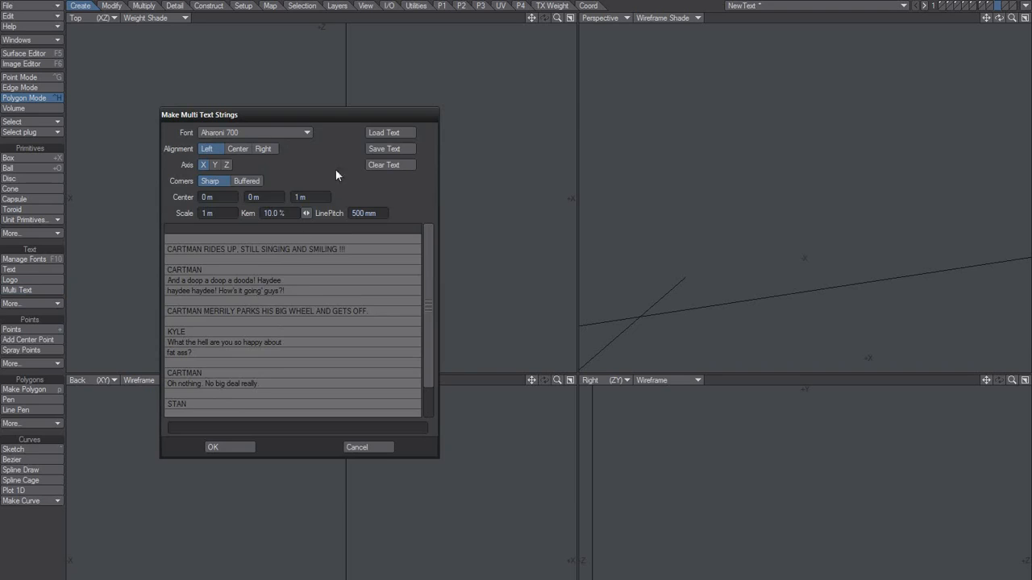
Reload the Cartman script file into Multi Text and check the final lines of the loaded list
left_click(383, 132)
left_click(311, 208)
double_click(311, 208)
scroll(426, 363, "down", 1)
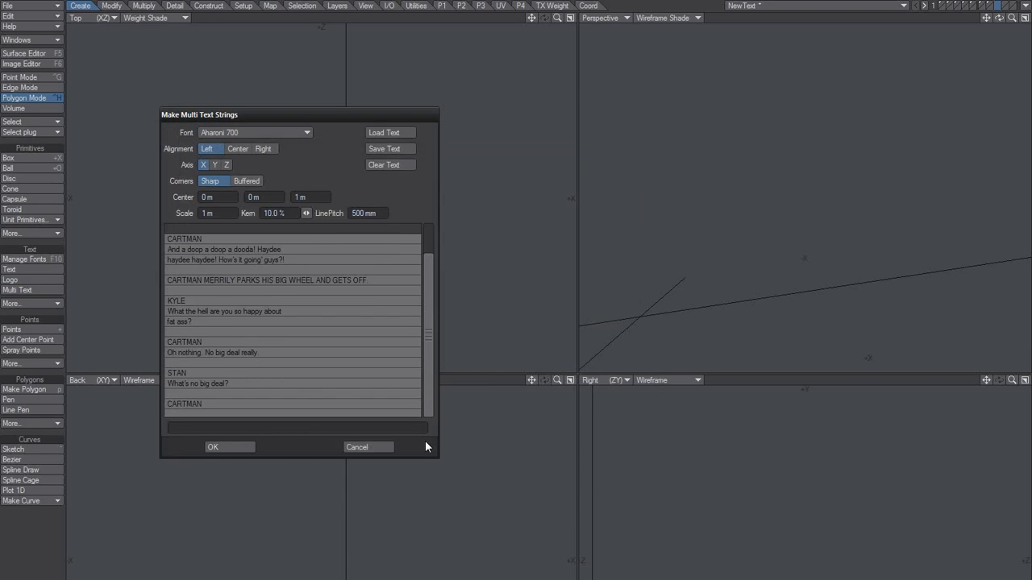
left_click_drag(430, 309, 431, 285)
scroll(415, 336, "down", 1)
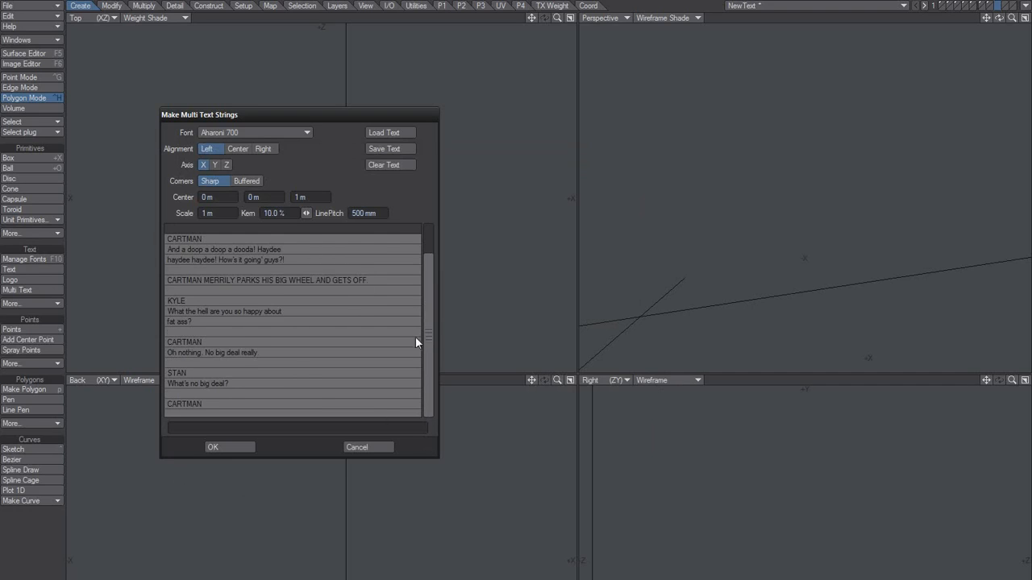
Replace the final CARTMAN line in the Multi Text list with "AV A-Team"
left_click(202, 404)
left_click(209, 394)
left_click(215, 385)
left_click(202, 376)
left_click(208, 385)
left_click(198, 403)
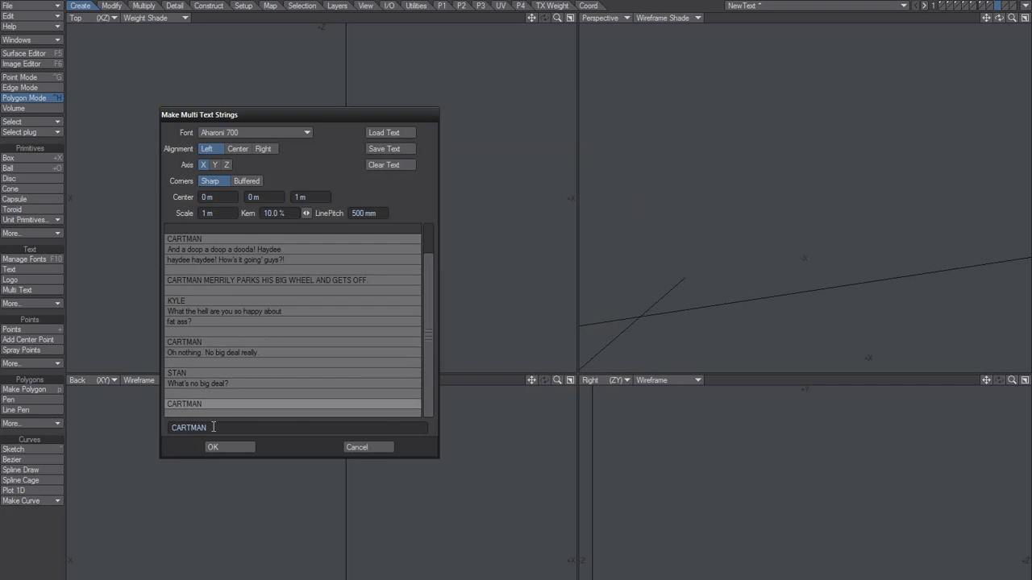
left_click_drag(212, 427, 165, 424)
left_click(274, 213)
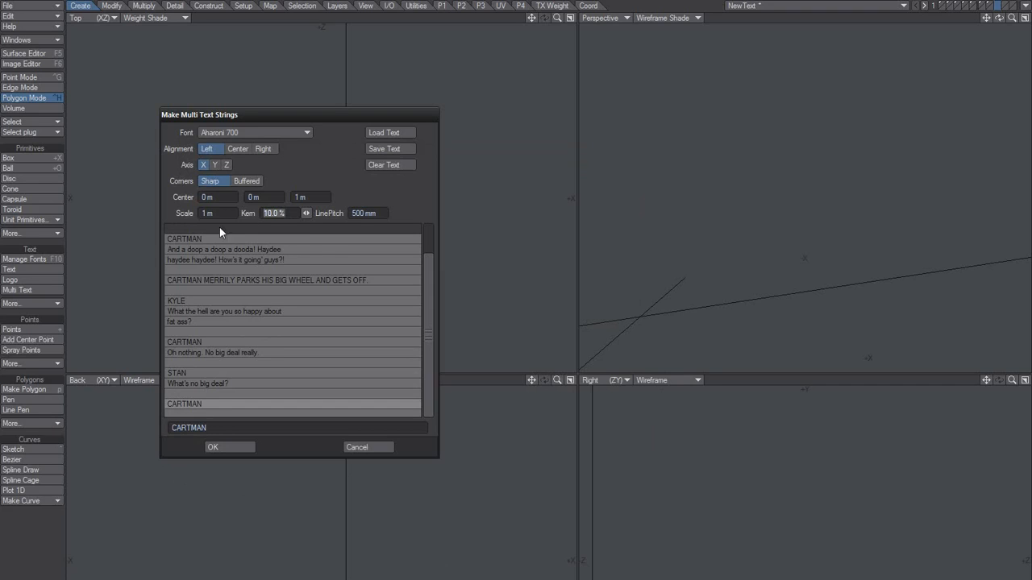
left_click(208, 427)
type("AV")
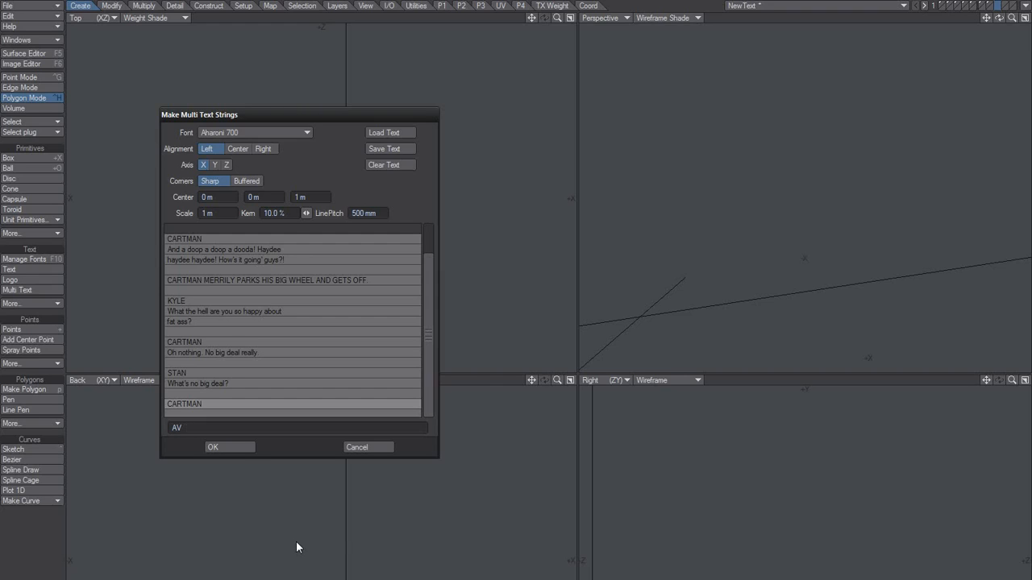
type("  A-Team")
key("Return")
Generate the Multi Text lines and frame the "AV A-Team" line in the perspective view
left_click(226, 449)
scroll(758, 284, "up", 5)
left_click_drag(758, 285, 730, 282, "alt+shift")
left_click_drag(767, 264, 707, 287, "alt+shift")
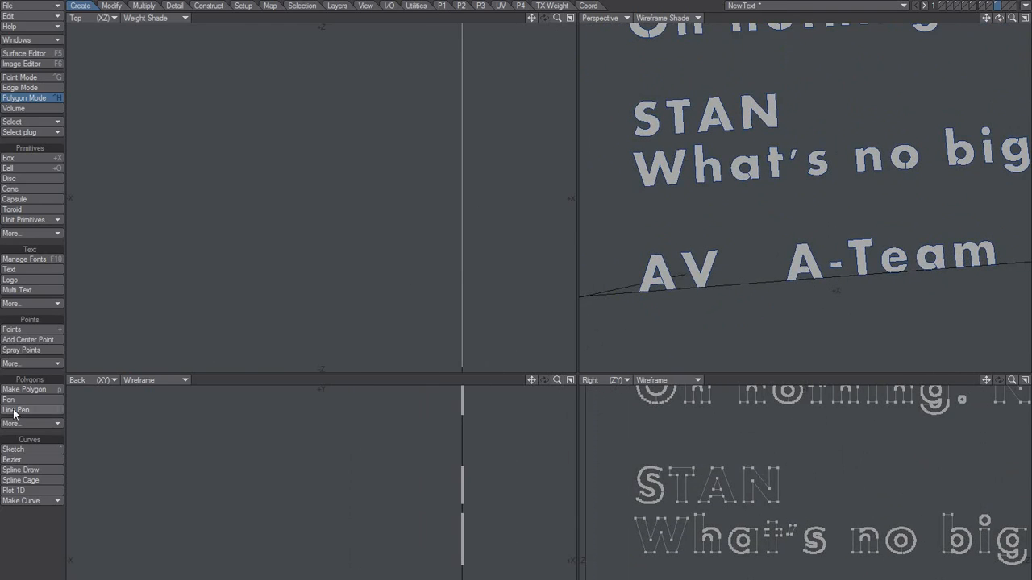
Reopen Multi Text, examine the "AV A-Team" line against its generated letters, and close the dialog without generating anything
left_click(36, 305)
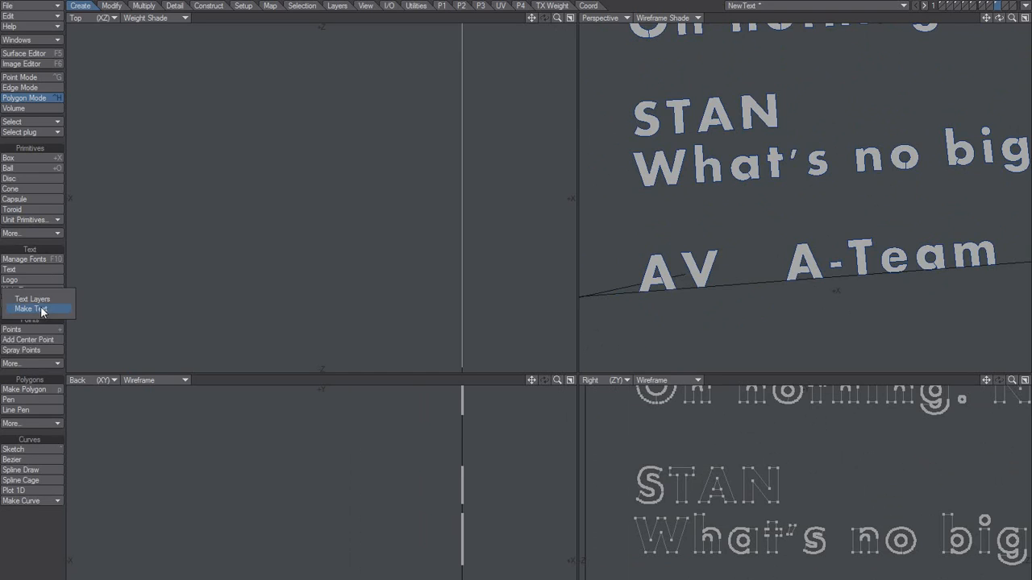
left_click(39, 290)
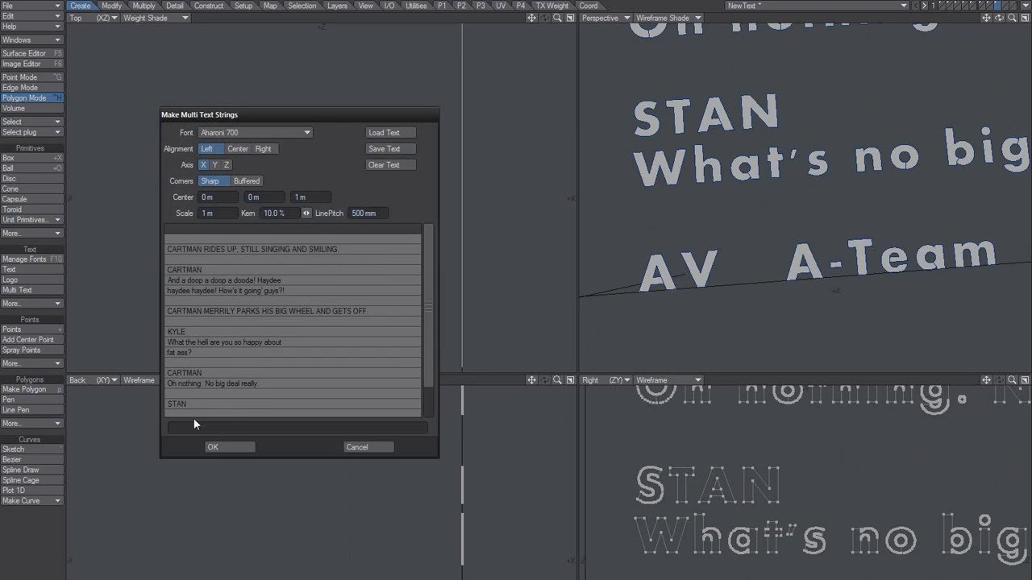
scroll(417, 375, "down", 1)
left_click(213, 405)
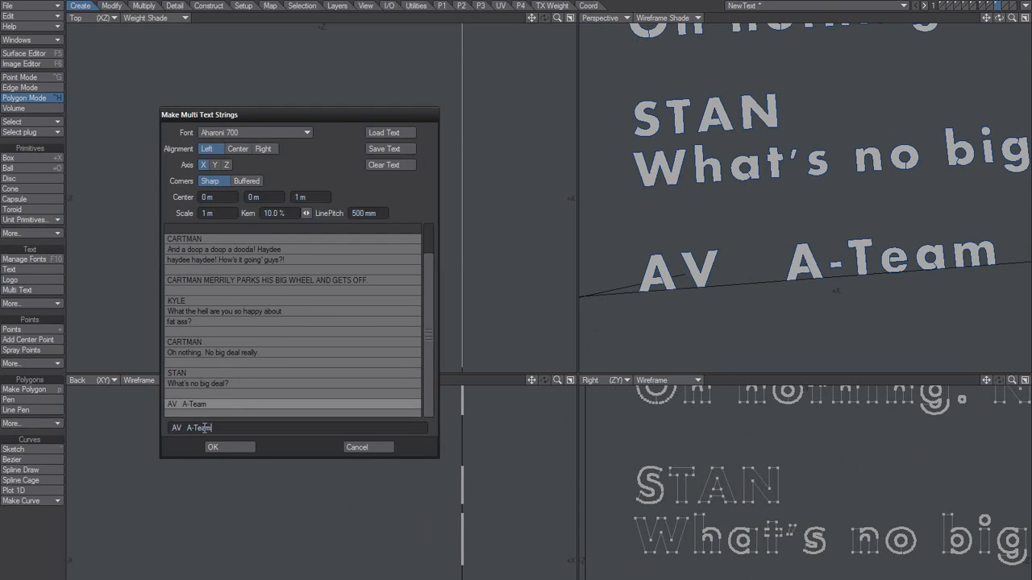
double_click(178, 428)
left_click(180, 428)
left_click(227, 430)
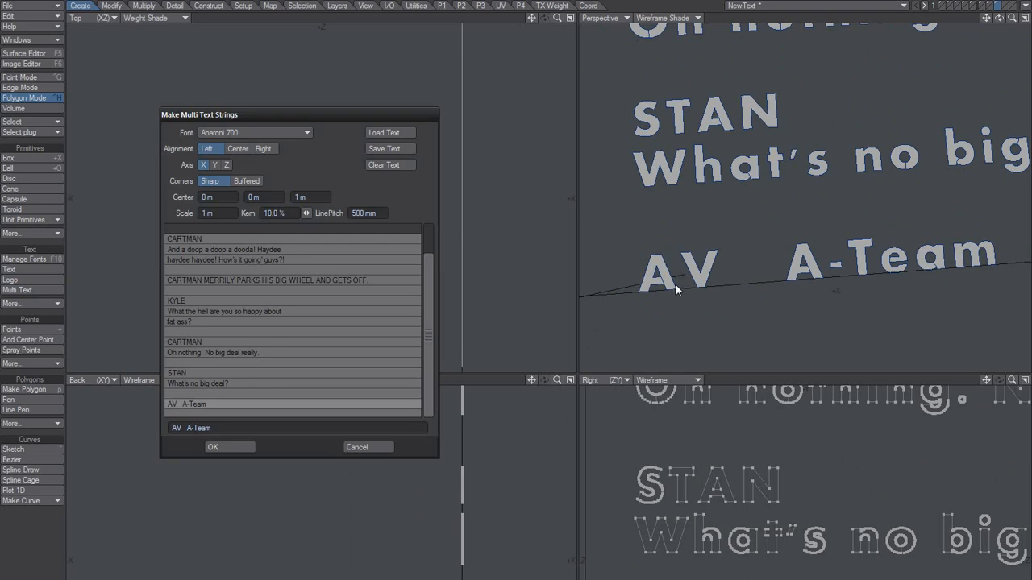
left_click(379, 446)
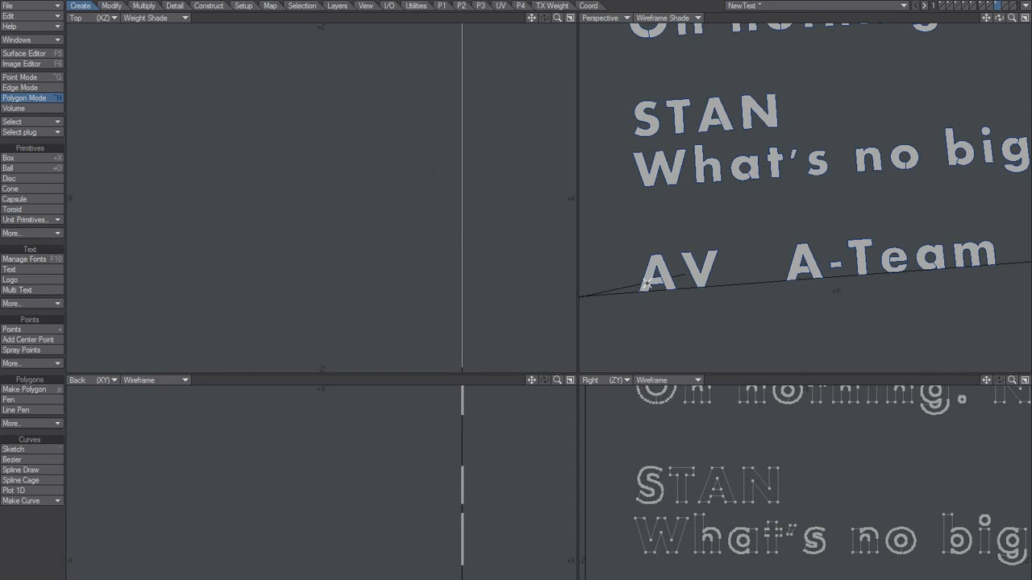
Select the letters A and V of "AV" to inspect the gap between them, and clear the selection
left_click(638, 289)
left_click(672, 289)
left_click(698, 277)
left_click(691, 296)
left_click(669, 275)
left_click(692, 260)
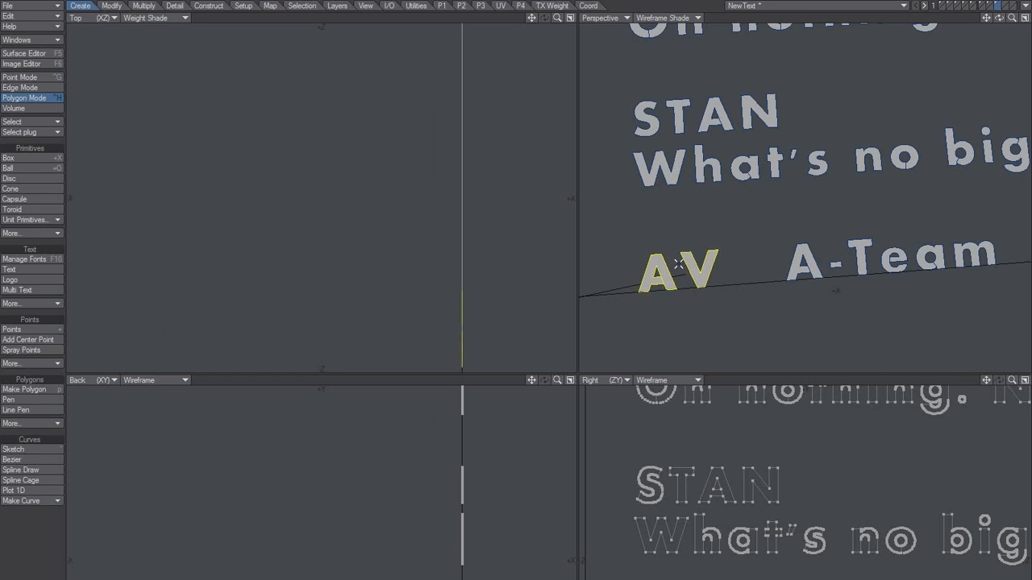
left_click(682, 278)
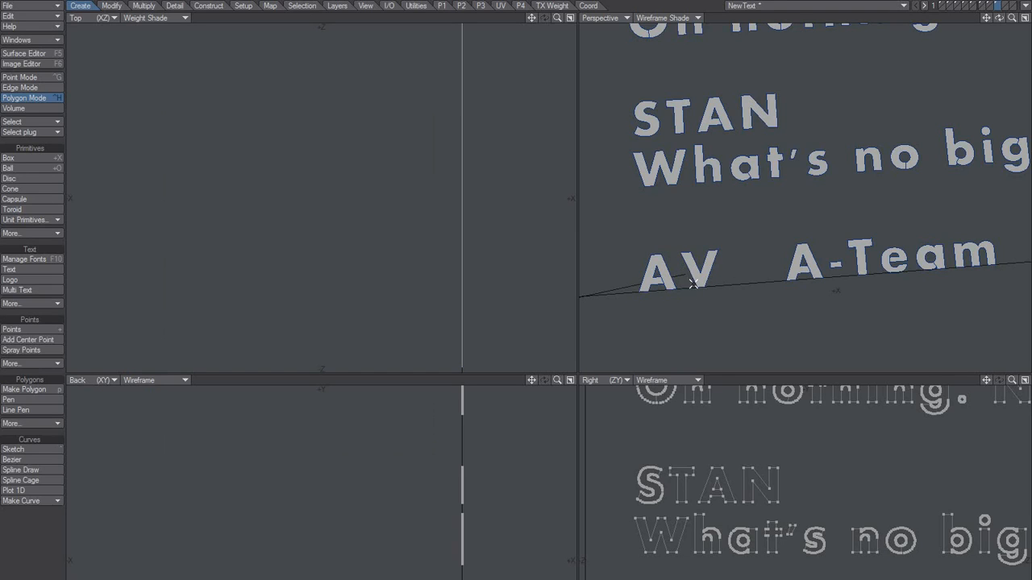
Move the V closer to the A in "AV" to kern the pair by hand, and deselect it
scroll(690, 268, "up", 3)
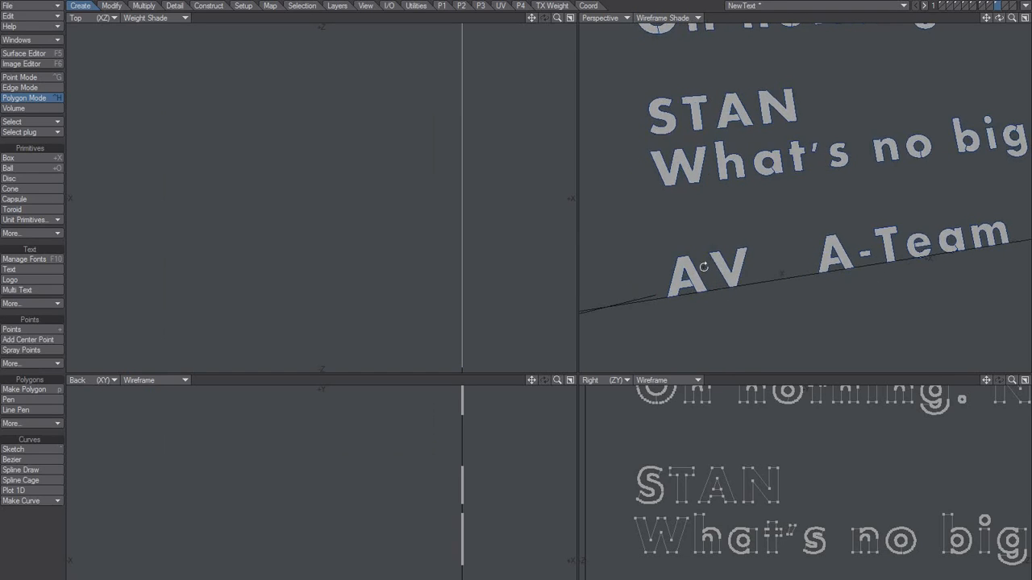
left_click(731, 276)
left_click_drag(731, 276, 628, 291, "alt")
scroll(721, 282, "down", 1)
key("slash")
scroll(703, 279, "down", 2)
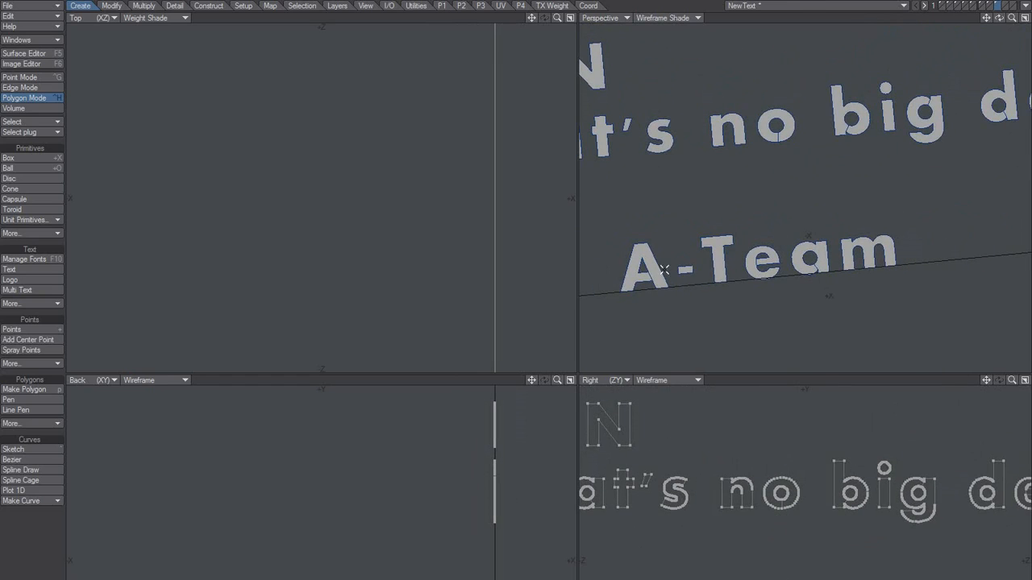
Shift the letters "eam" of "A-Team" closer to the T, nudge them slightly back, and deselect them
left_click_drag(724, 264, 720, 280, "alt+shift")
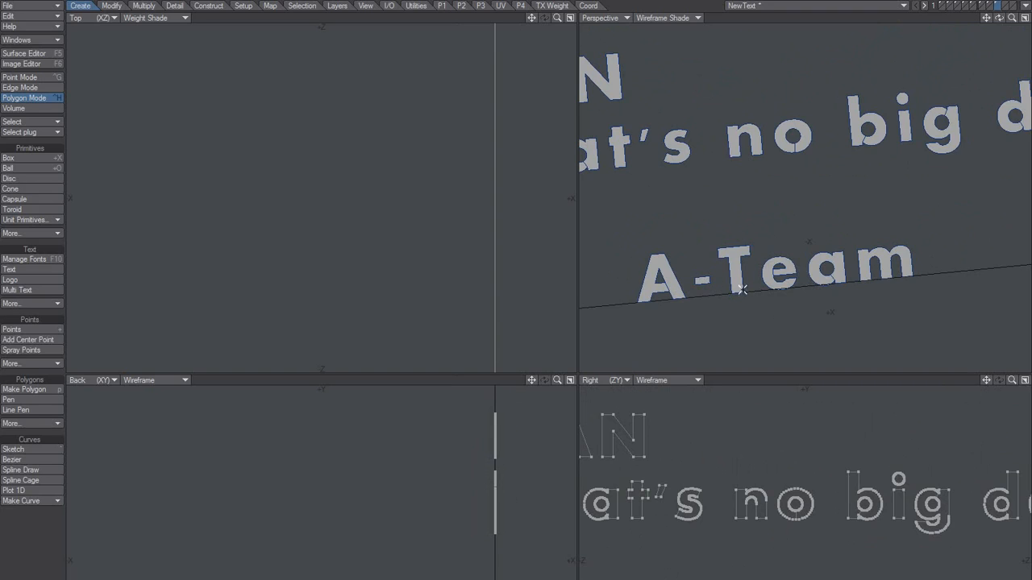
left_click_drag(676, 288, 715, 295, "alt+shift")
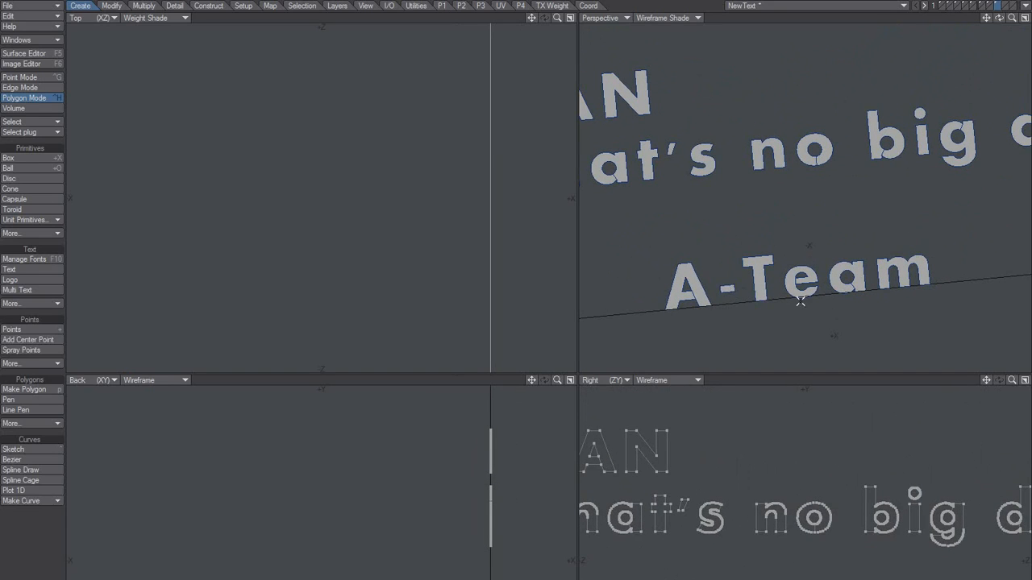
scroll(794, 280, "up", 2)
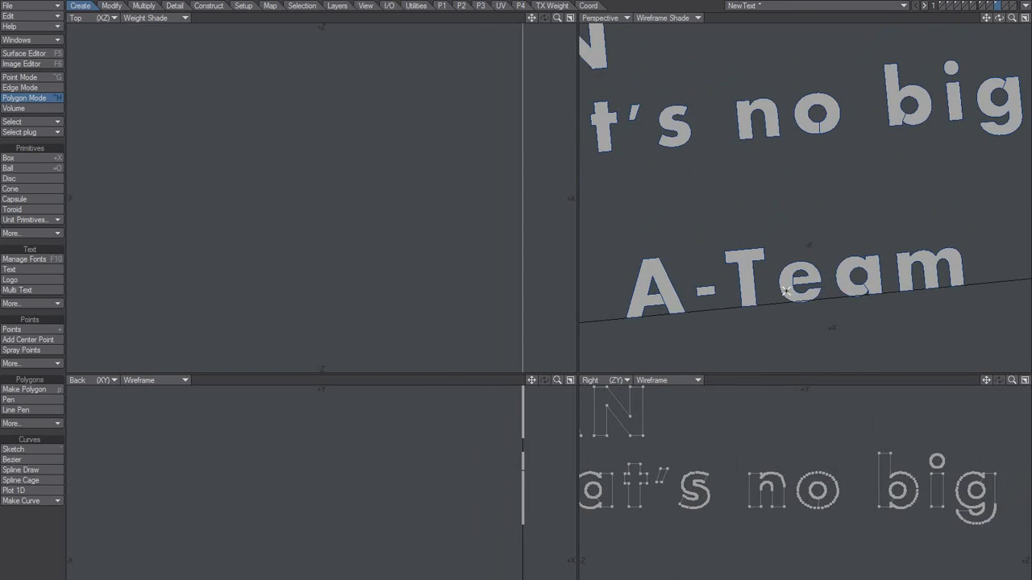
mouse_move(751, 255)
left_mouse_down()
mouse_move(795, 294)
mouse_move(934, 273)
mouse_move(912, 275)
left_mouse_up()
key("slash")
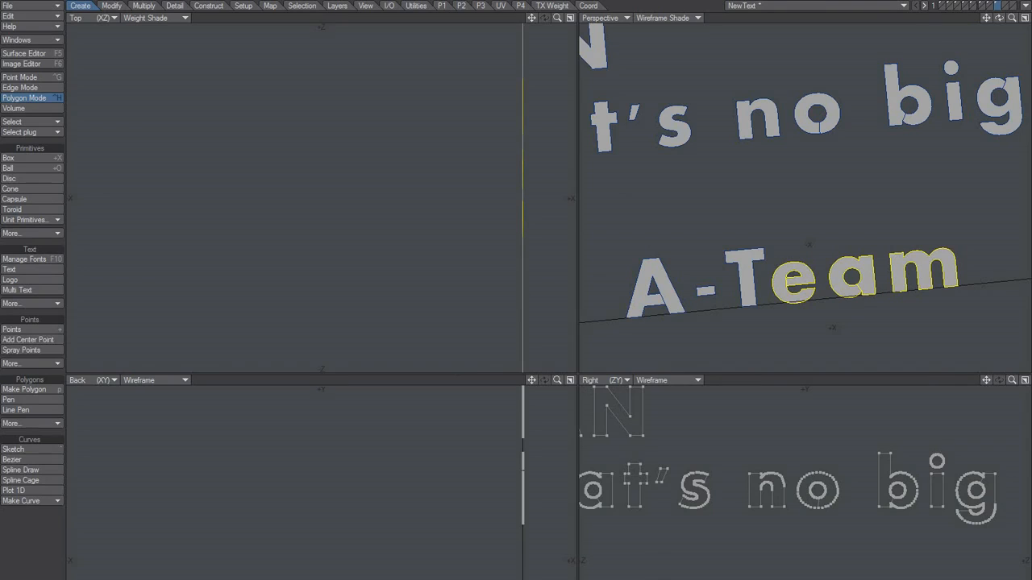
left_click_drag(800, 275, 806, 278)
key("/")
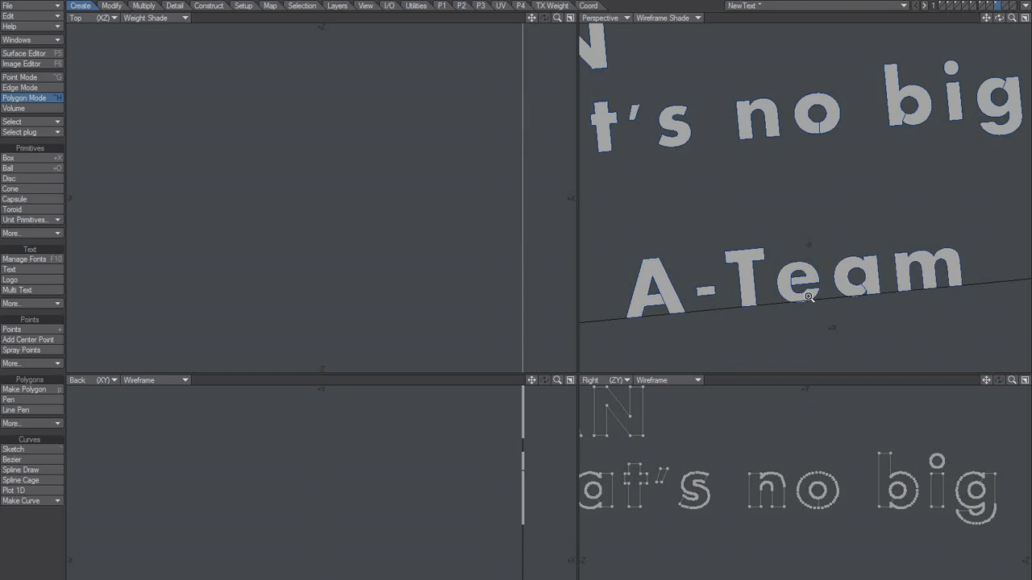
Reselect the letters "eam", examine their spacing to the T up close, and clear the selection
scroll(790, 290, "down", 2)
right_click_drag(779, 299, 790, 311)
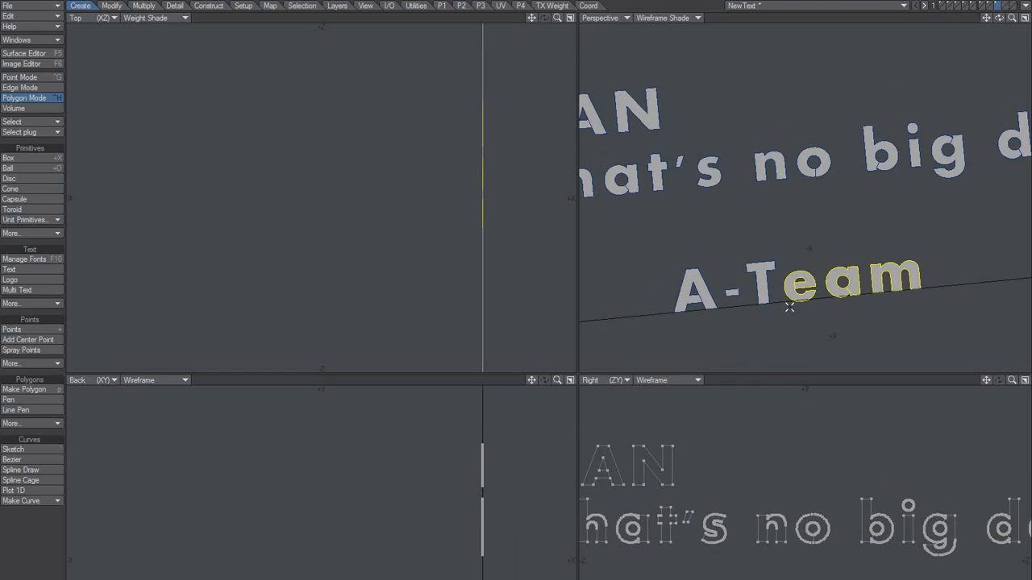
scroll(789, 307, "up", 4)
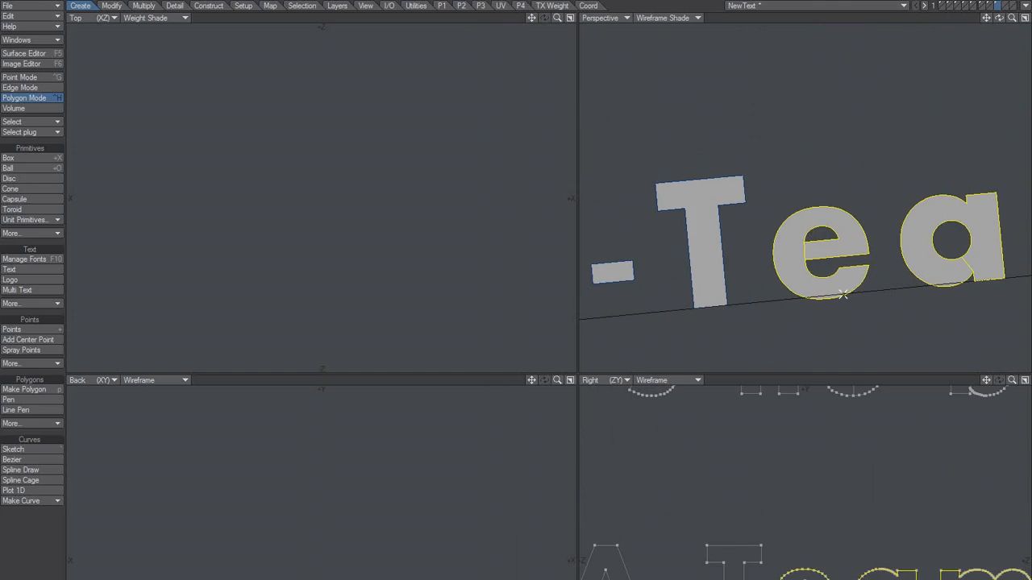
scroll(826, 297, "down", 2)
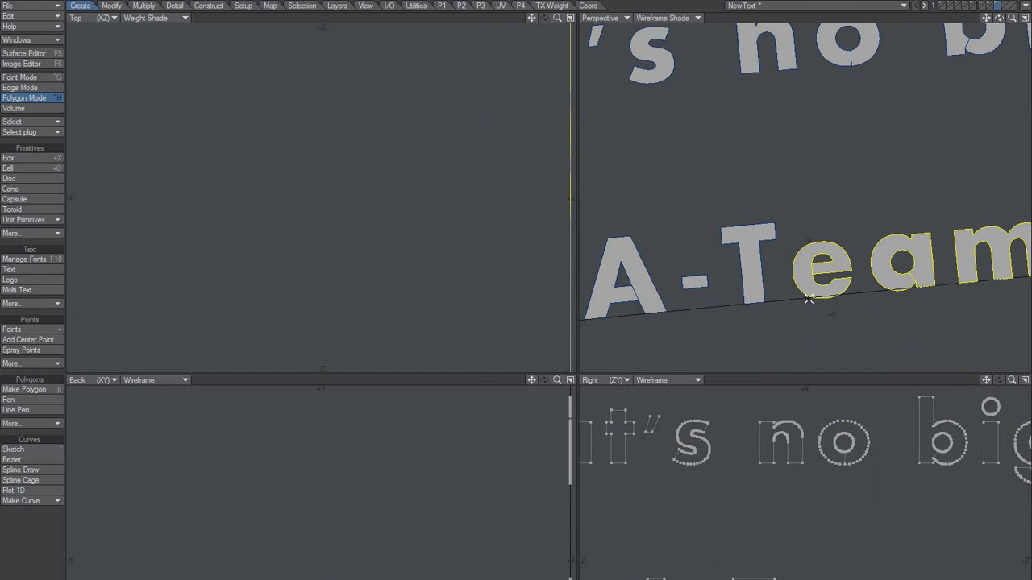
key("/")
scroll(785, 304, "down", 3)
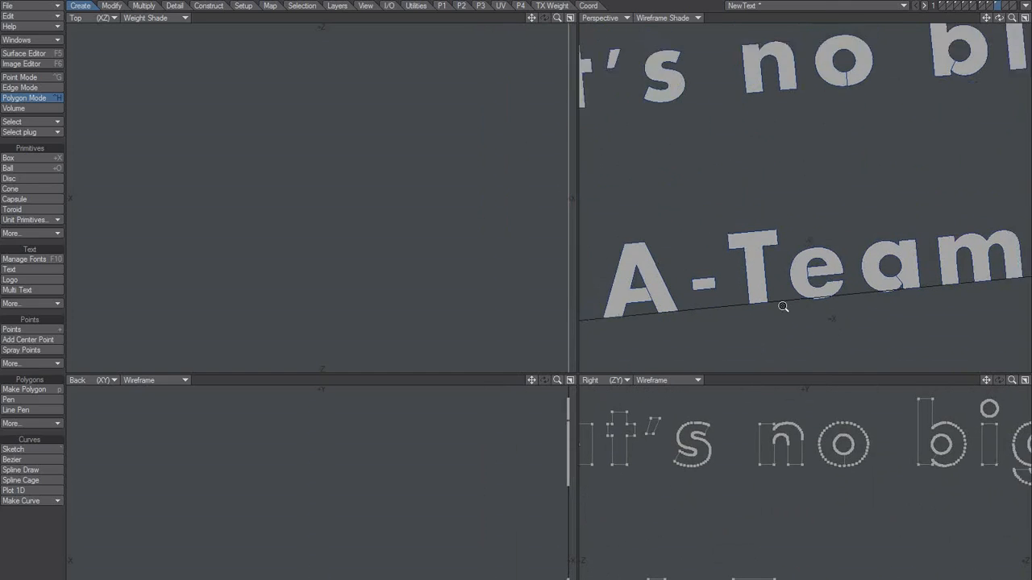
scroll(768, 283, "down", 4)
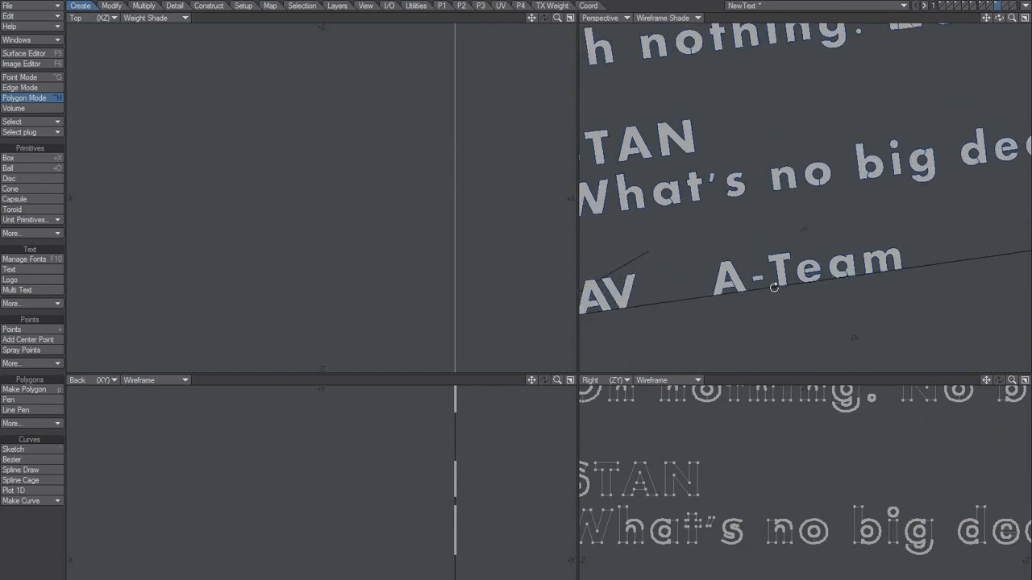
scroll(789, 278, "down", 5)
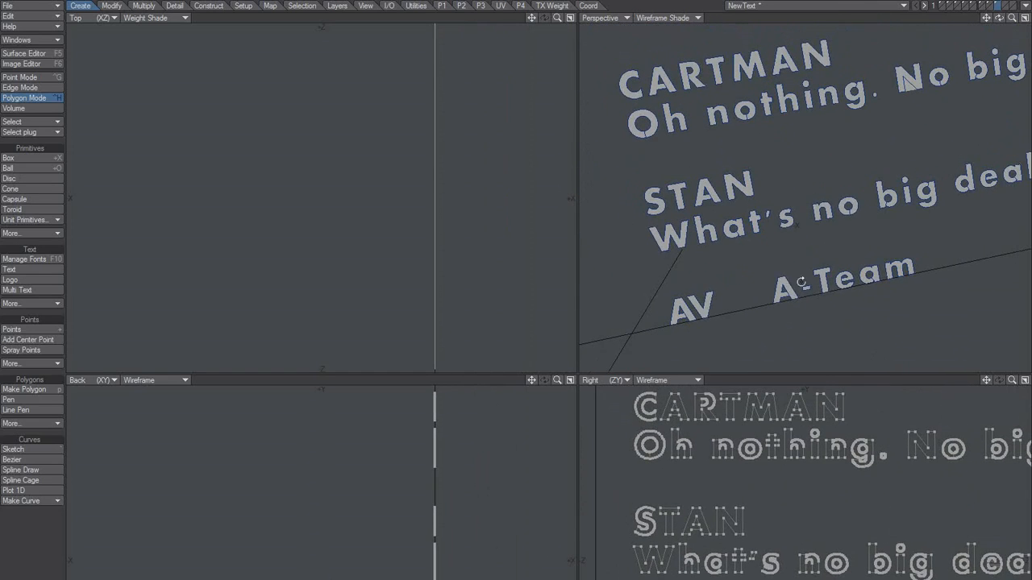
Select the "s" in "What's" and move it closer to the apostrophe
scroll(809, 228, "up", 5)
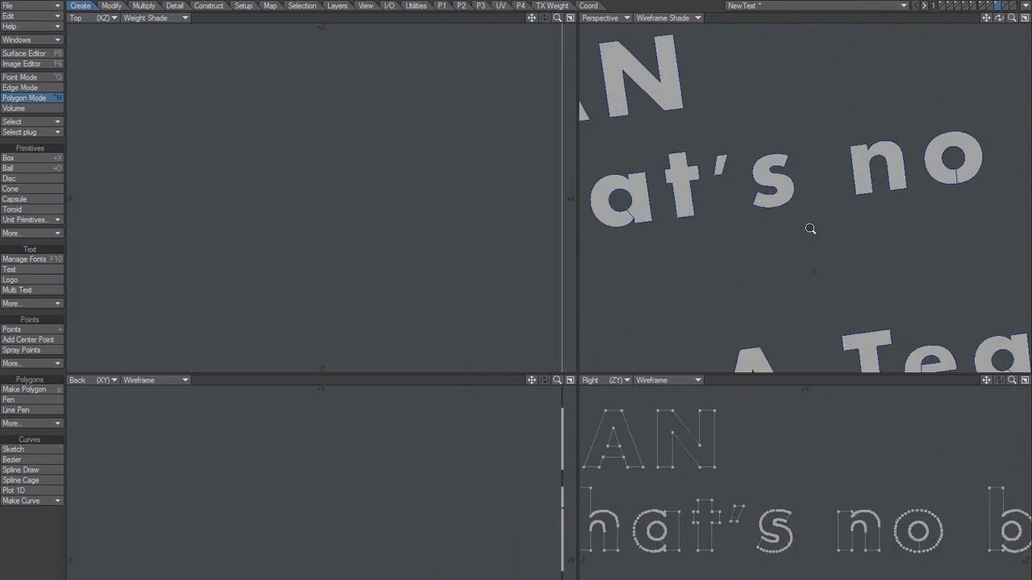
left_click(766, 193)
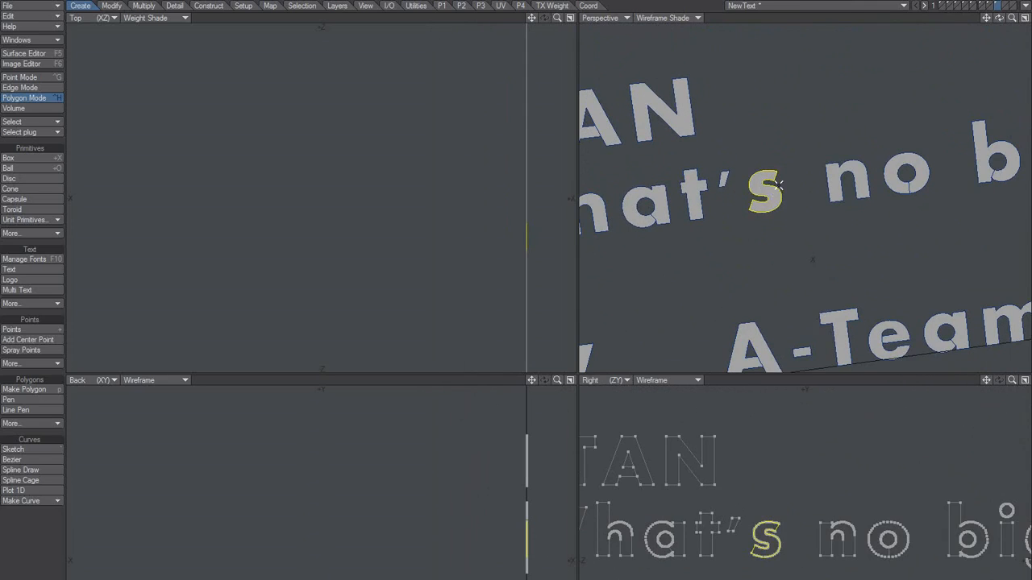
left_click_drag(772, 193, 761, 195)
key("ctrl+z")
key("z")
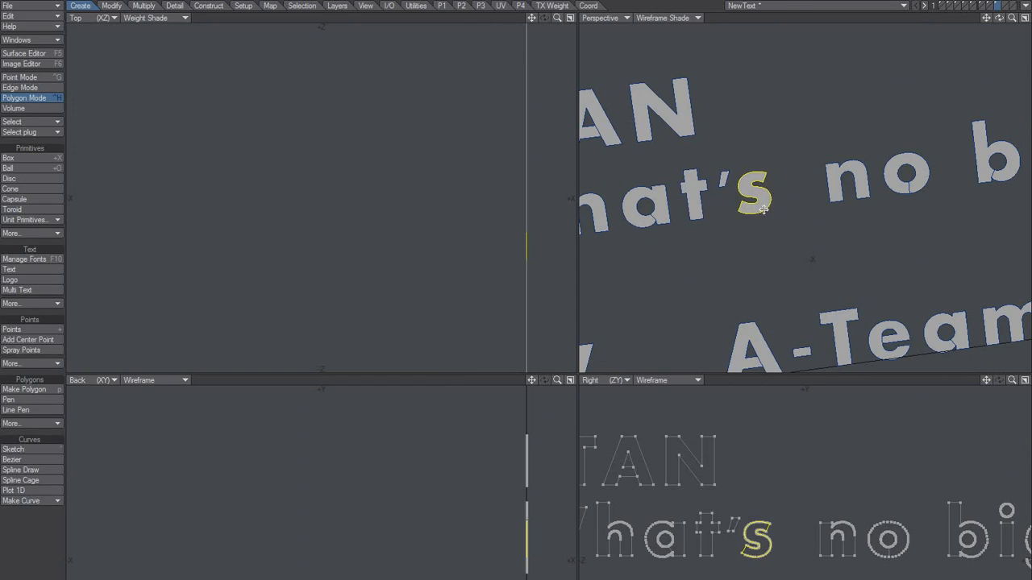
Deselect the "s", check the Kern setting in the Multi Text dialog, and cancel without making text
key("slash")
left_click_drag(788, 216, 712, 246, "ctrl+alt")
left_click(29, 290)
left_click_drag(290, 215, 176, 219)
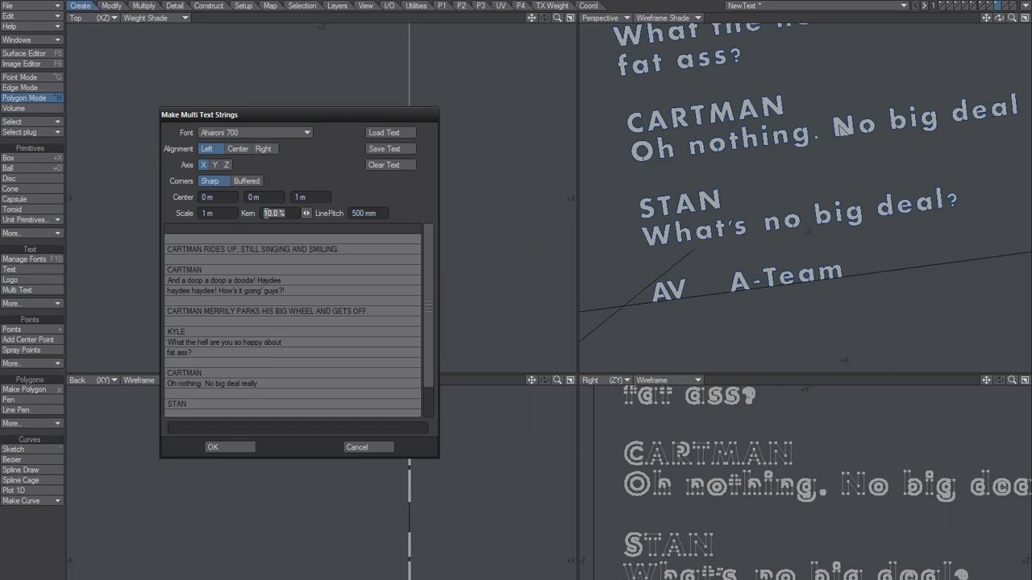
left_click(401, 207)
left_click(364, 447)
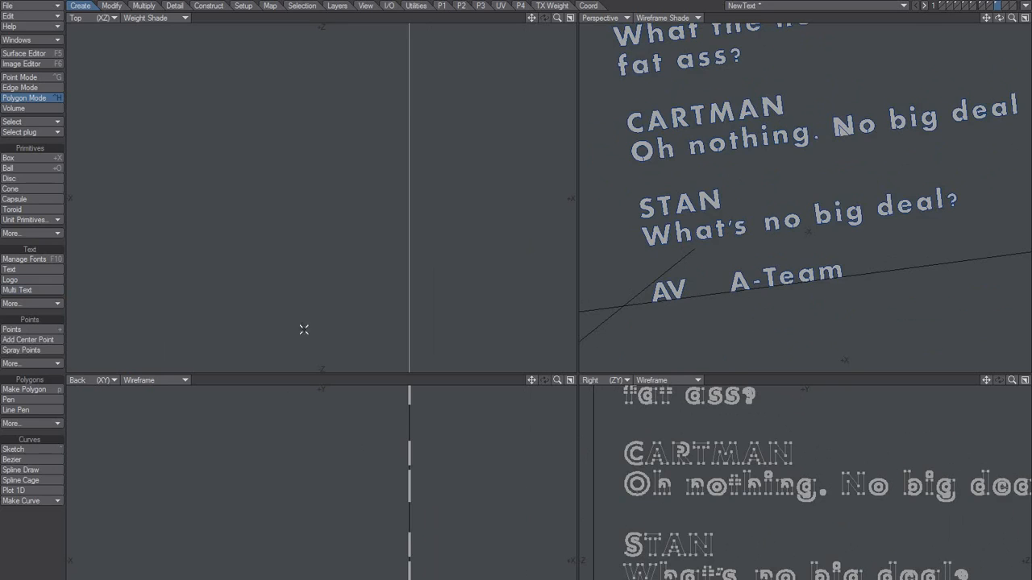
Reopen Multi Text, go through individual lines of the loaded script to check how each is offered for editing, and cancel
key("a")
left_click_drag(717, 229, 730, 262, "alt+shift")
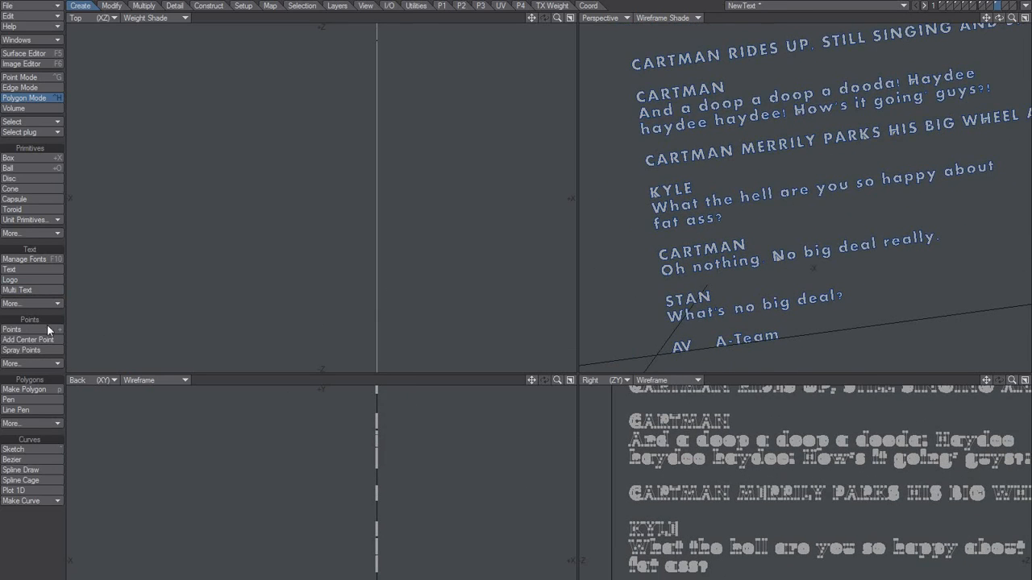
scroll(738, 259, "down", 3)
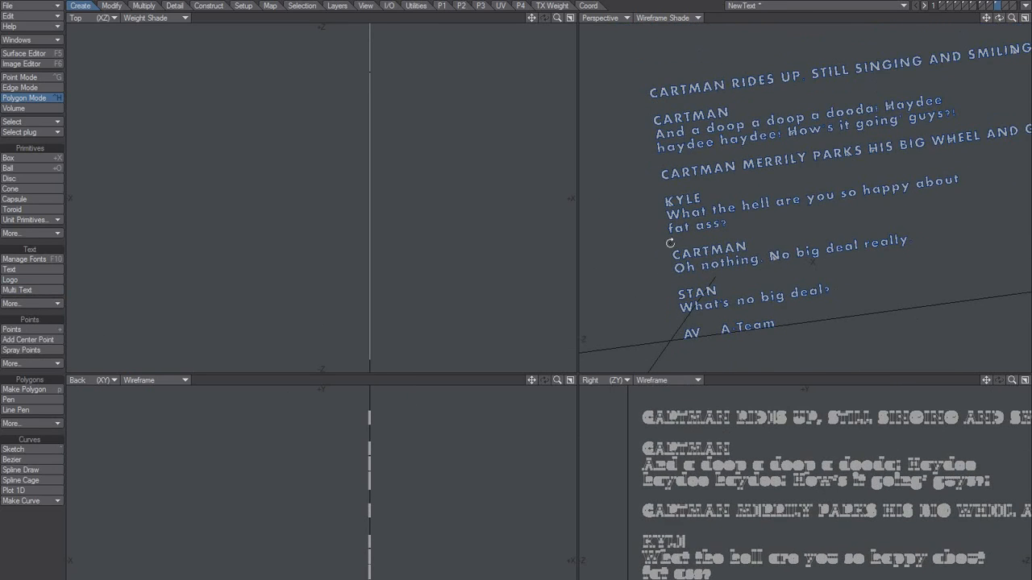
left_click(24, 290)
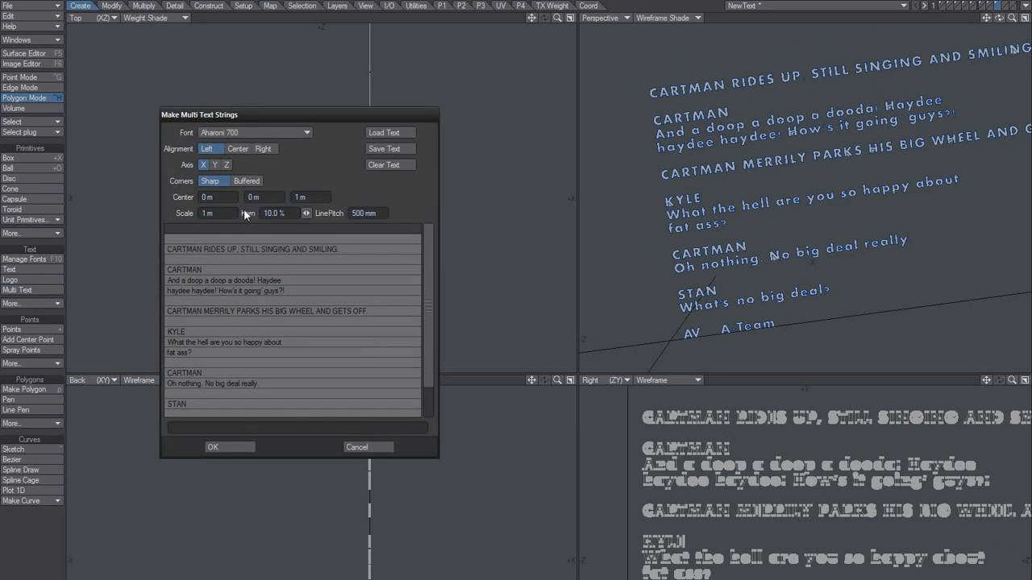
left_click(262, 250)
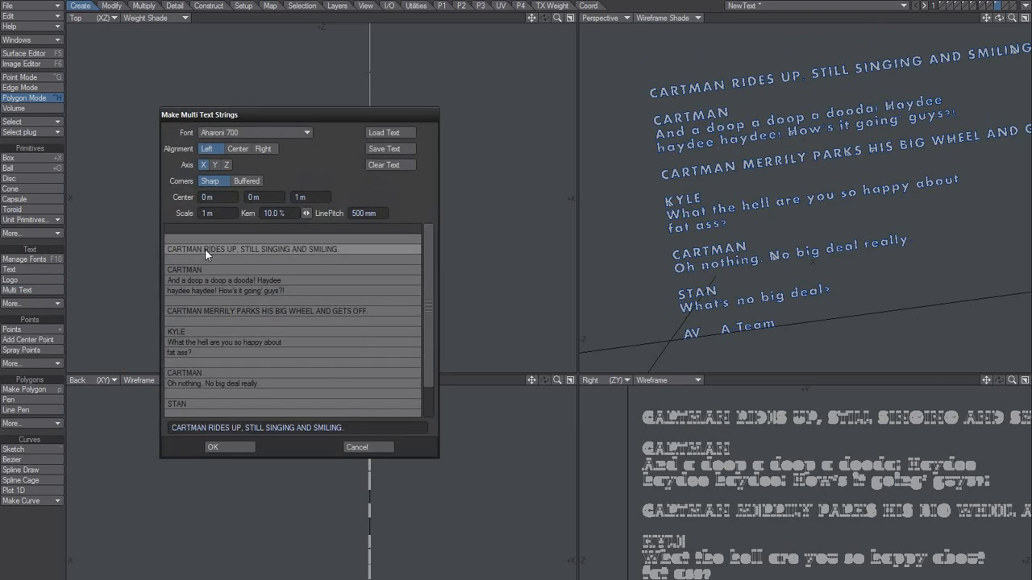
left_click(191, 270)
left_click(205, 251)
left_click(191, 270)
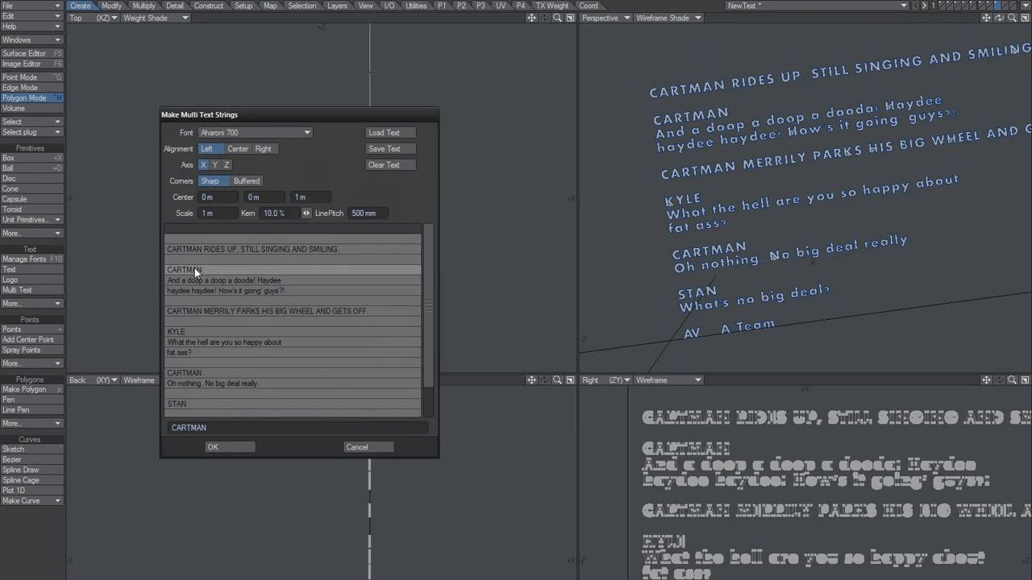
left_click(282, 280)
left_click(247, 364)
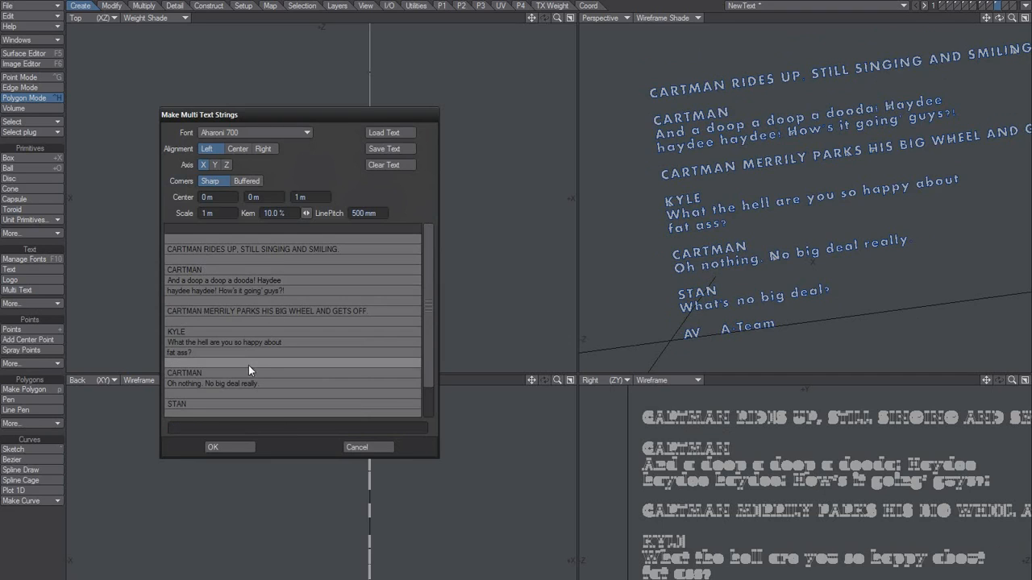
left_click(244, 343)
left_click(357, 446)
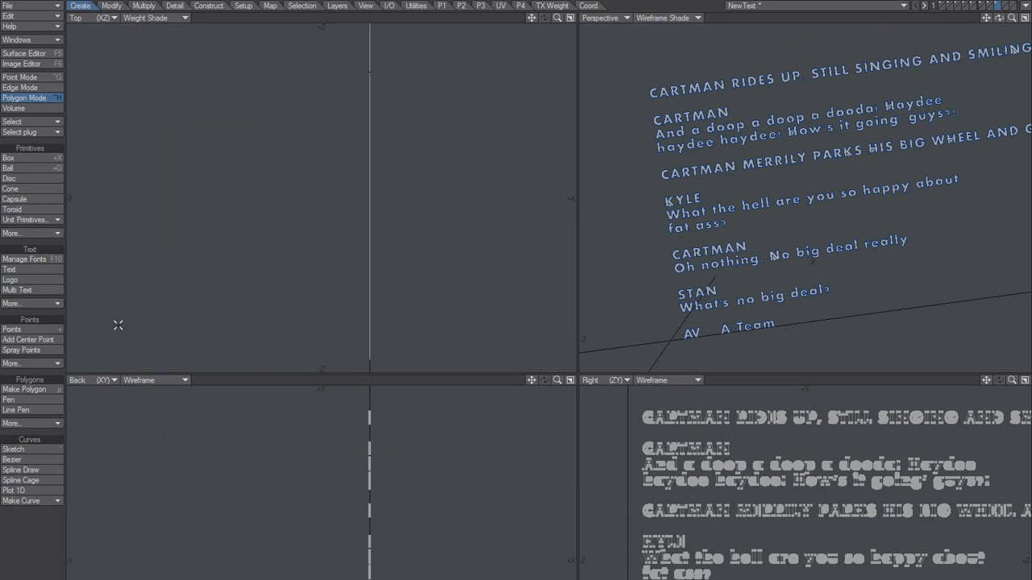
left_click(40, 290)
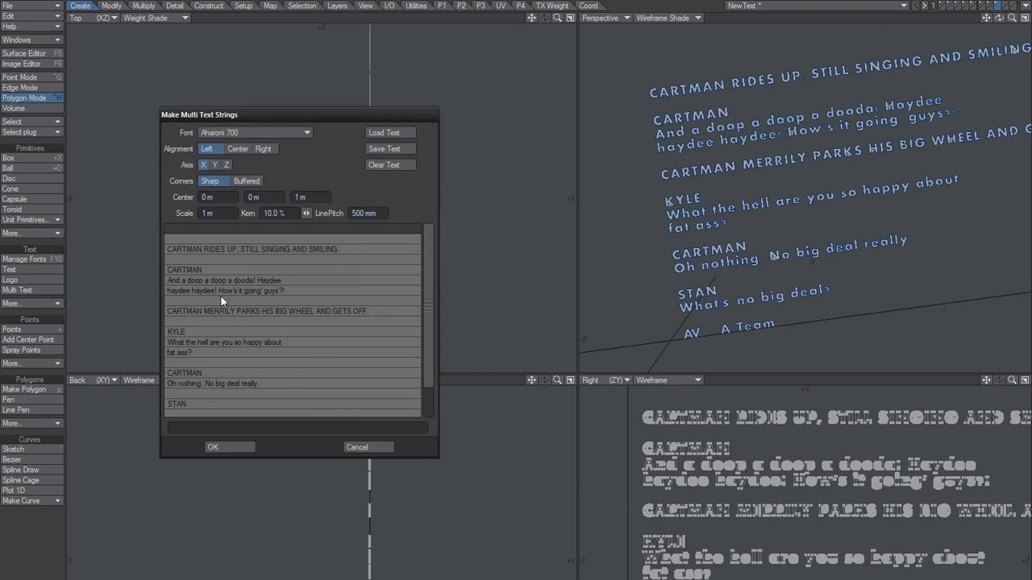
left_click(354, 448)
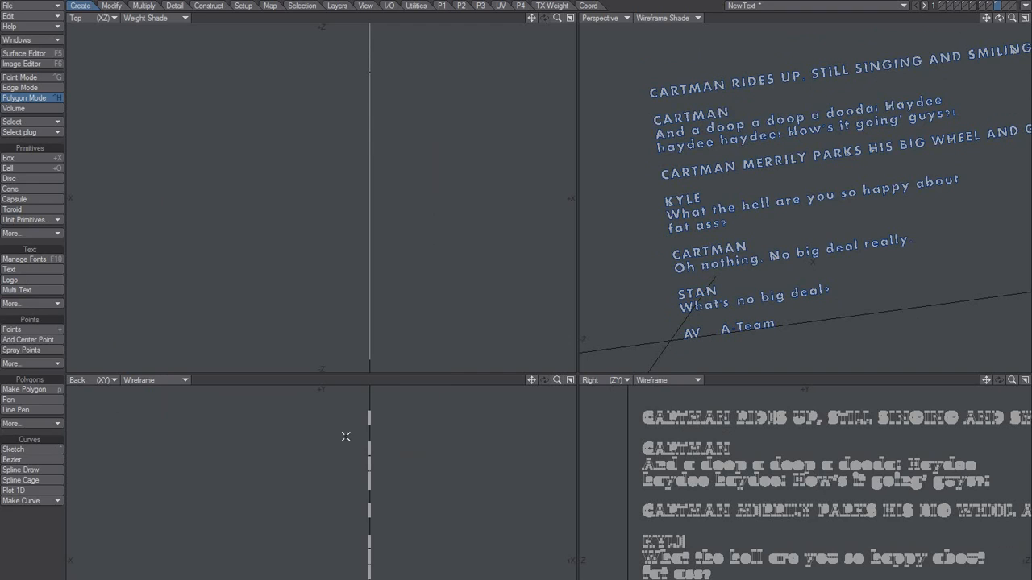
Review the Font Spacing option in Text Layers and the Kern option in Multi Text, cancelling both dialogs
left_click(44, 304)
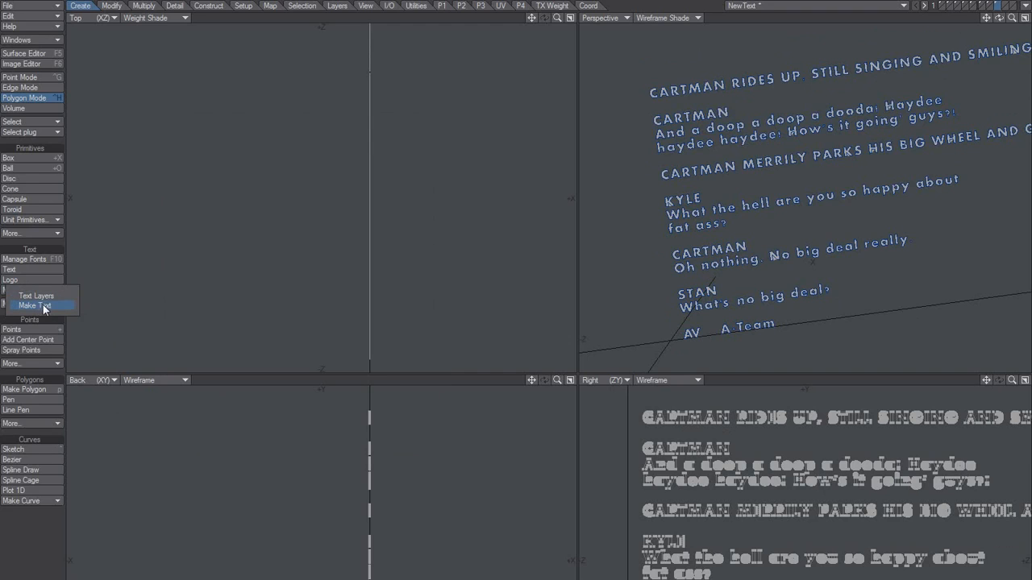
left_click(54, 301)
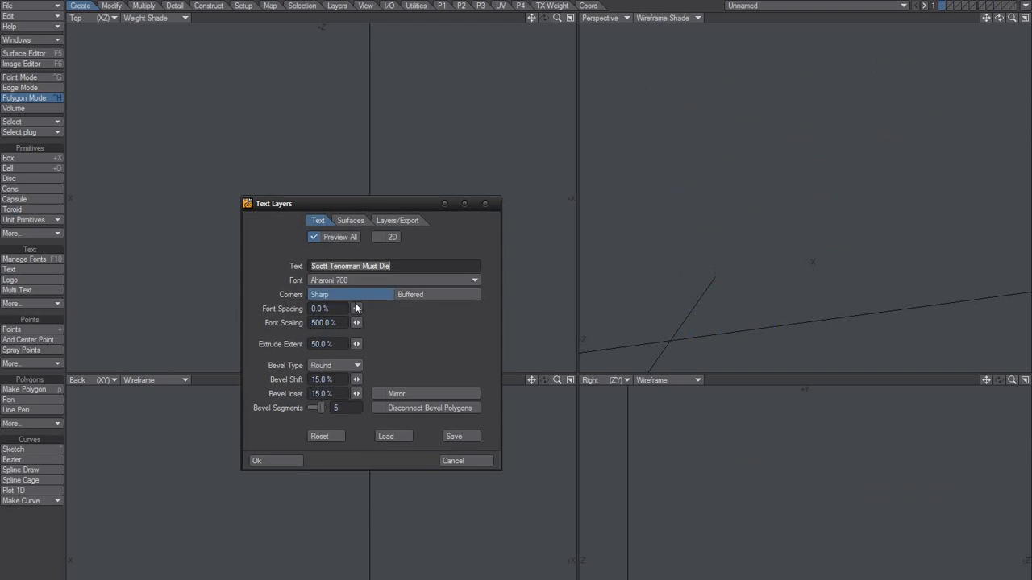
left_click(325, 266)
left_click_drag(265, 206, 249, 198)
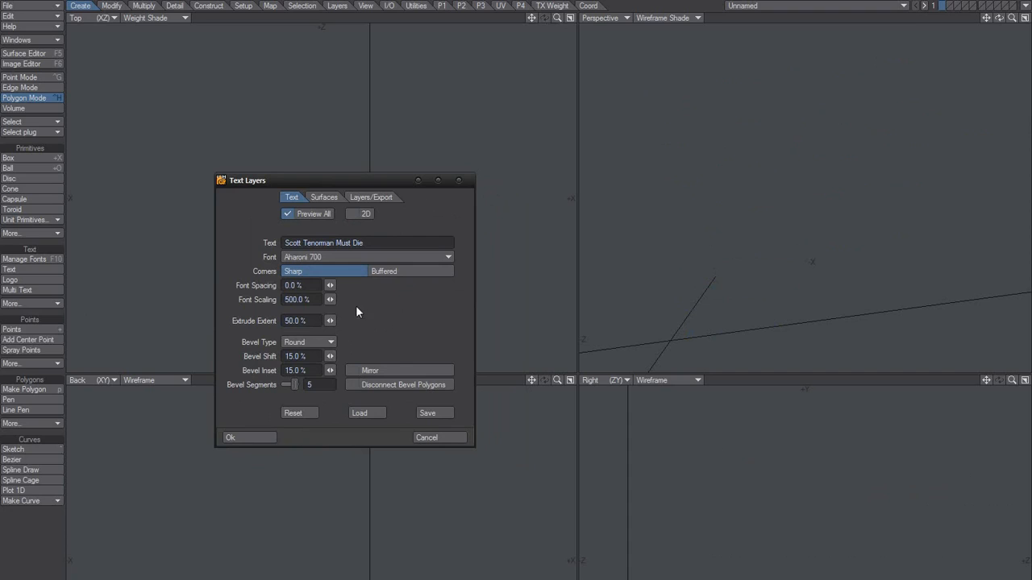
left_click(311, 285)
left_click(431, 438)
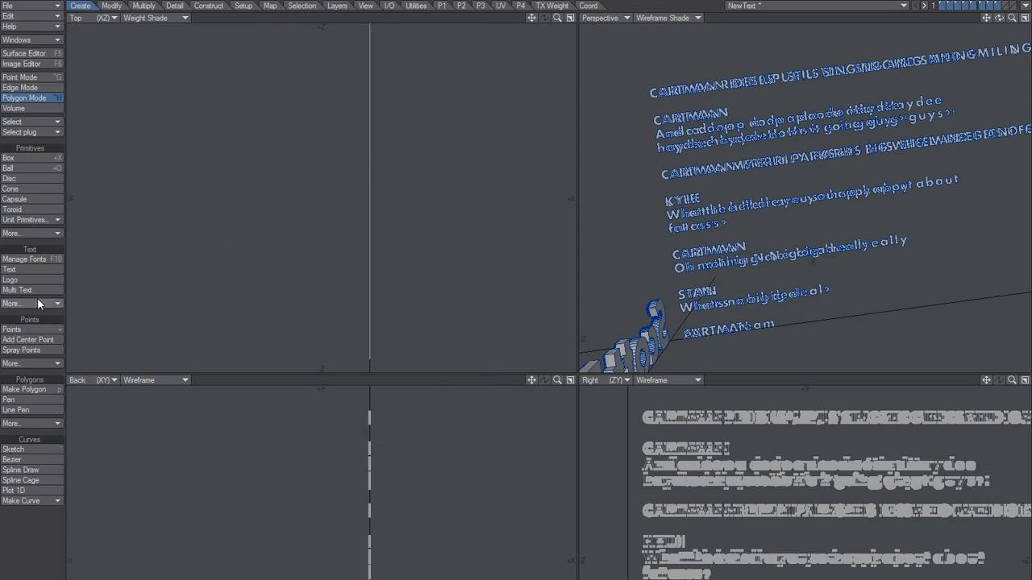
left_click(24, 289)
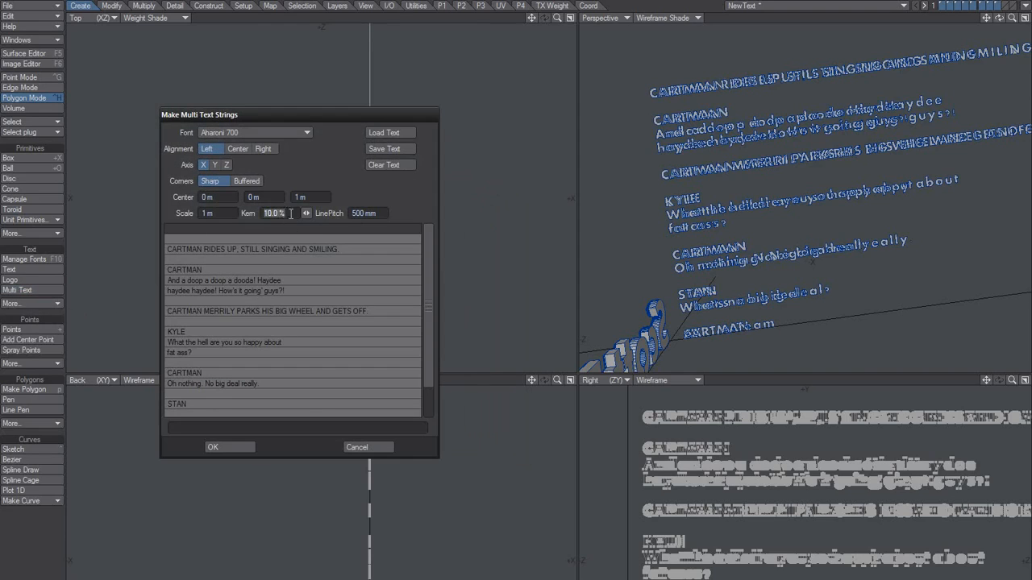
left_click(368, 447)
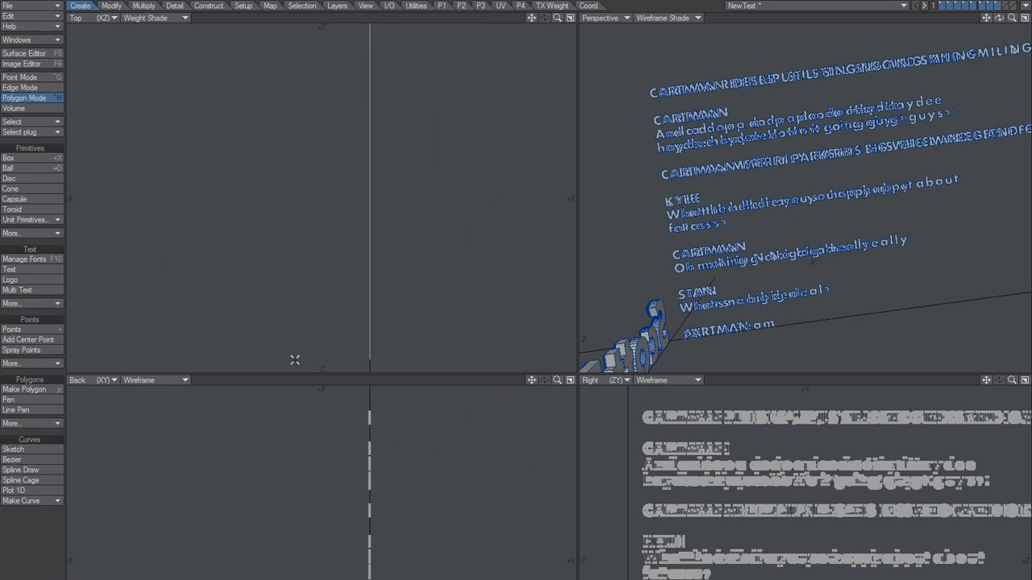
Go through the object's layers one at a time, viewing the bevelled words "Die" and "Must" and ending on "Scott"
left_click(1008, 6)
left_click_drag(768, 233, 867, 123, "alt")
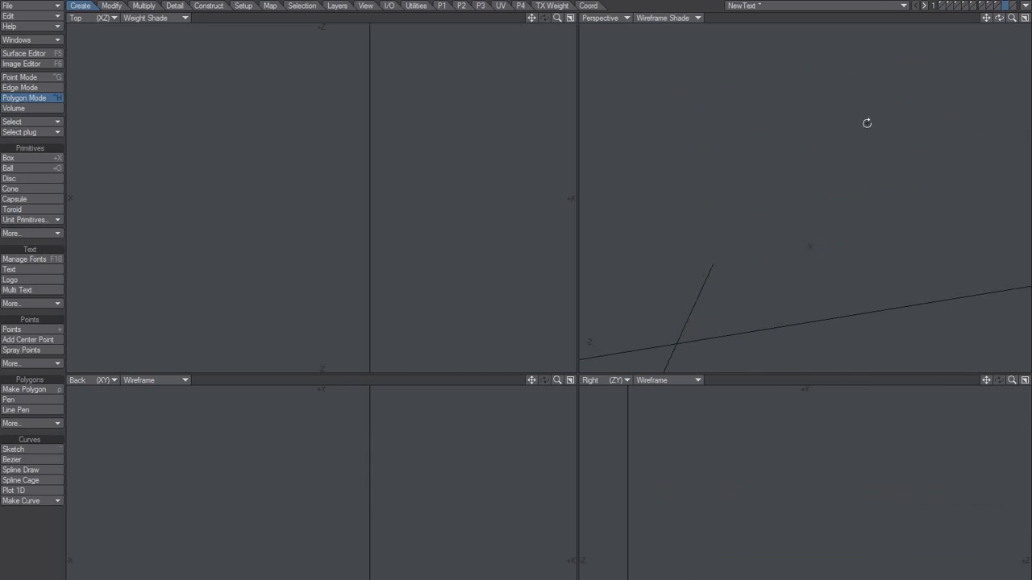
left_click(942, 7)
left_click(949, 6)
left_click(965, 5)
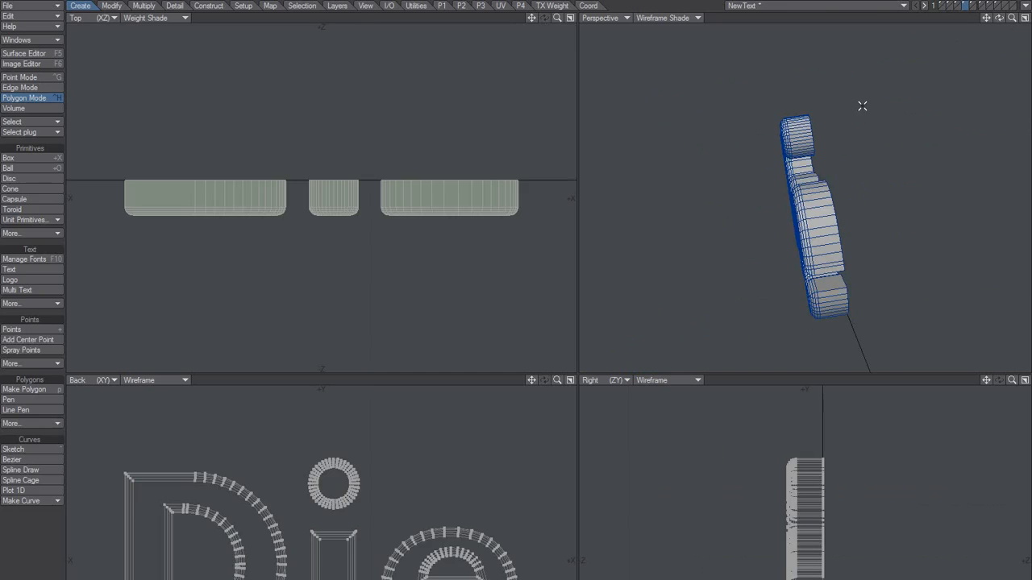
left_click_drag(815, 226, 955, 185, "alt")
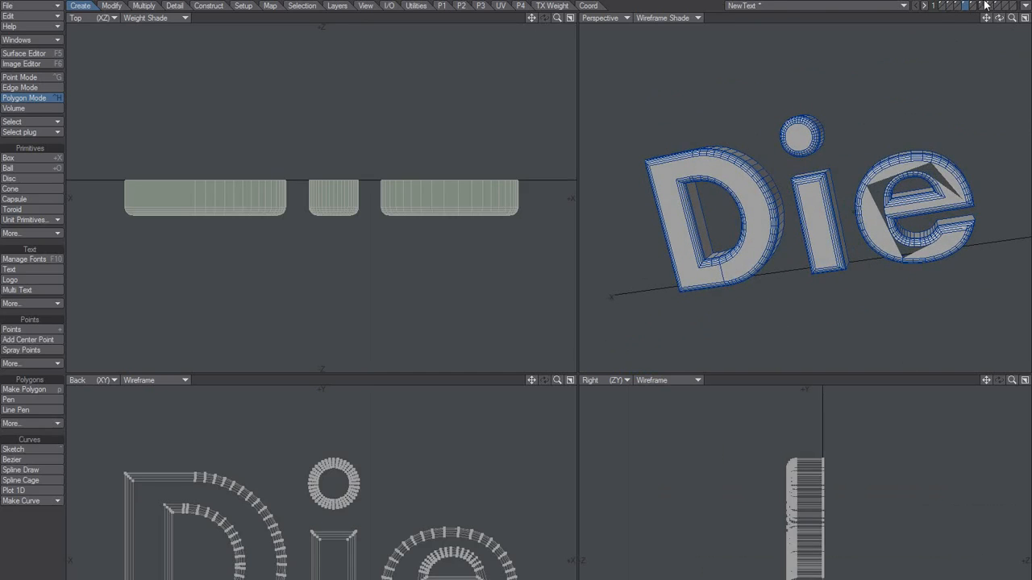
left_click(958, 6)
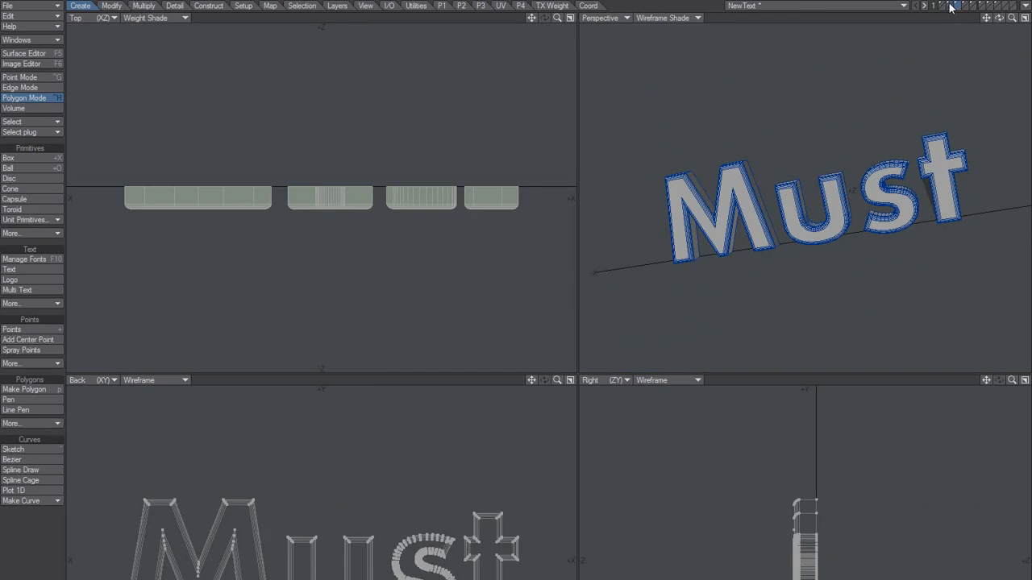
left_click(951, 6)
left_click(943, 6)
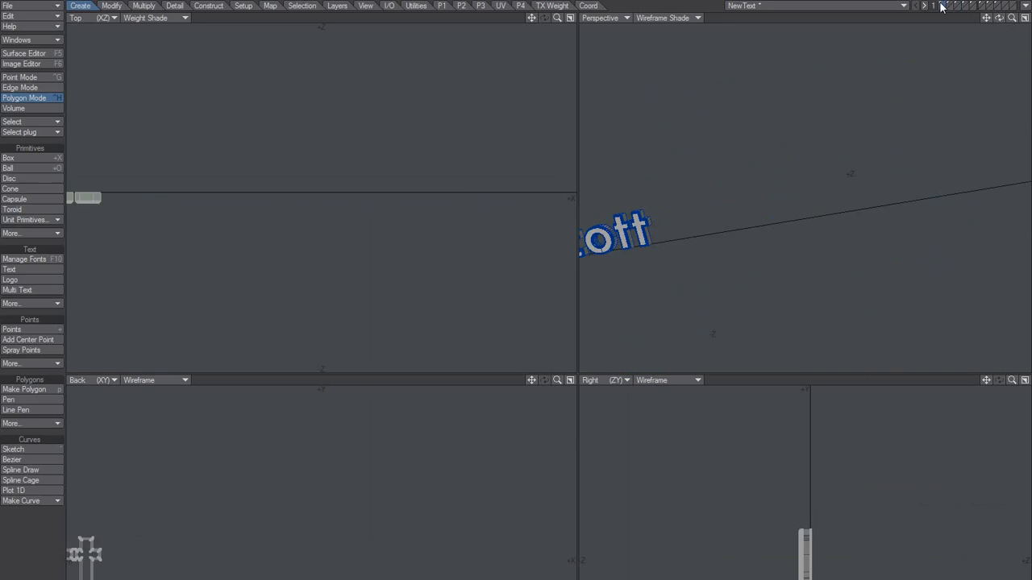
Triple the back face of the "t" next to the "o" in "Scott" and return it to a single polygon
left_click_drag(829, 212, 785, 207, "alt")
scroll(835, 202, "up", 3)
scroll(835, 203, "down", 1)
left_click_drag(785, 207, 959, 225, "alt+shift")
left_click(841, 200)
left_click_drag(677, 226, 800, 219, "alt")
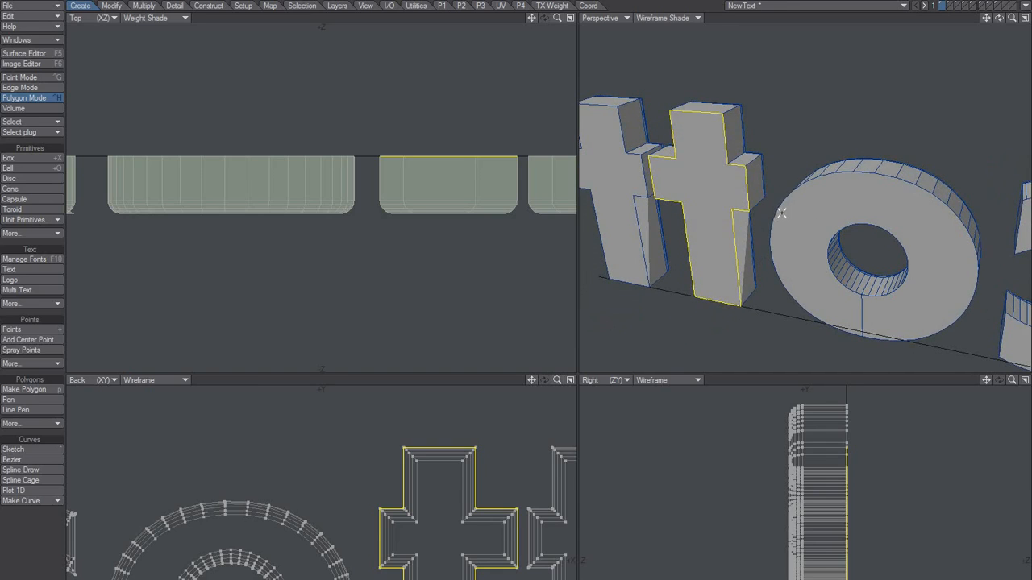
key("shift+t")
key("u")
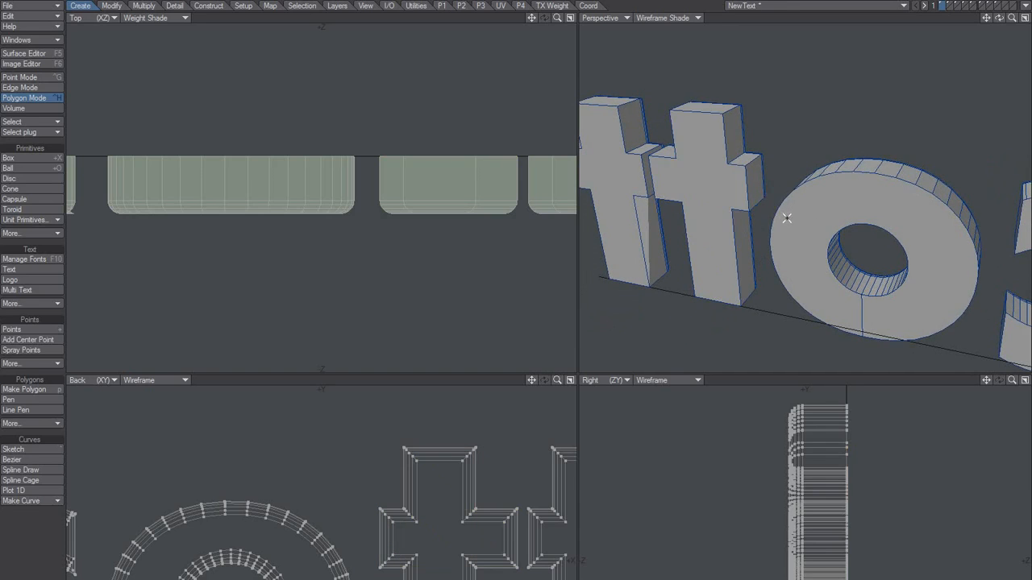
Select the back face of the last "t" in "Scott", examine its outline, and clear the selection
left_click_drag(705, 224, 843, 210, "alt")
left_click_drag(654, 221, 776, 231, "alt+shift")
left_click(651, 190)
left_click_drag(775, 230, 818, 227, "alt+shift")
mouse_move(818, 227)
left_mouse_down("alt")
mouse_move(760, 214)
mouse_move(799, 244)
mouse_move(803, 224)
left_mouse_up("alt")
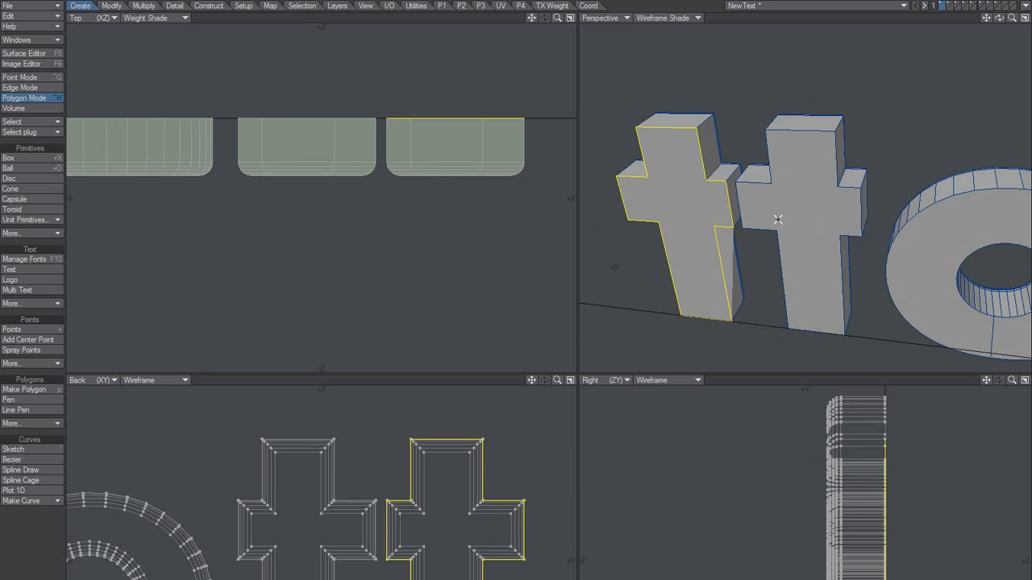
key("/")
Split the last "t"'s back face between the two inner corner points below its crossbar and between the two above it
left_click_drag(778, 218, 669, 279, "alt")
key("ctrl+g")
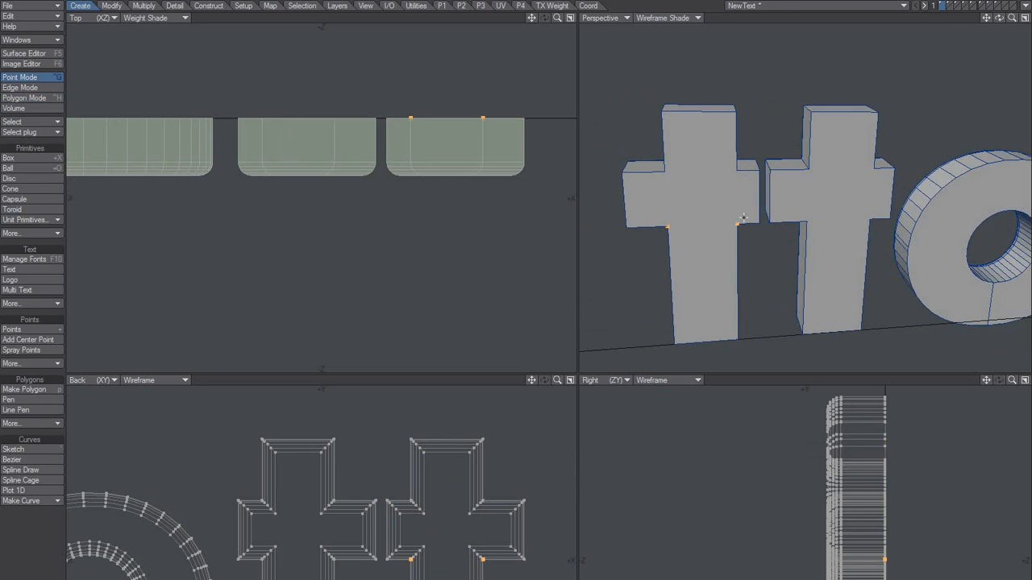
left_click_drag(741, 223, 726, 236, "alt")
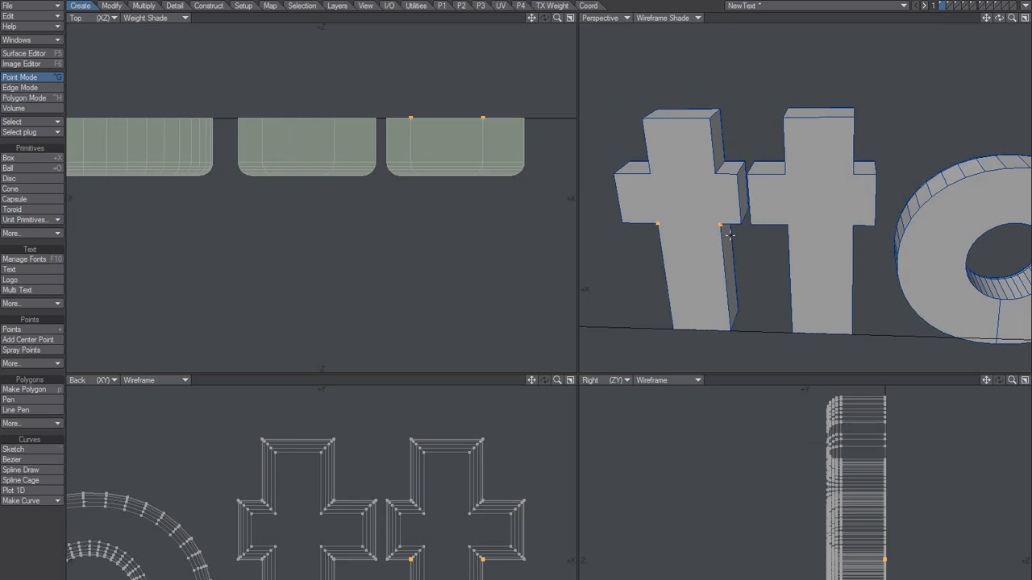
key("l")
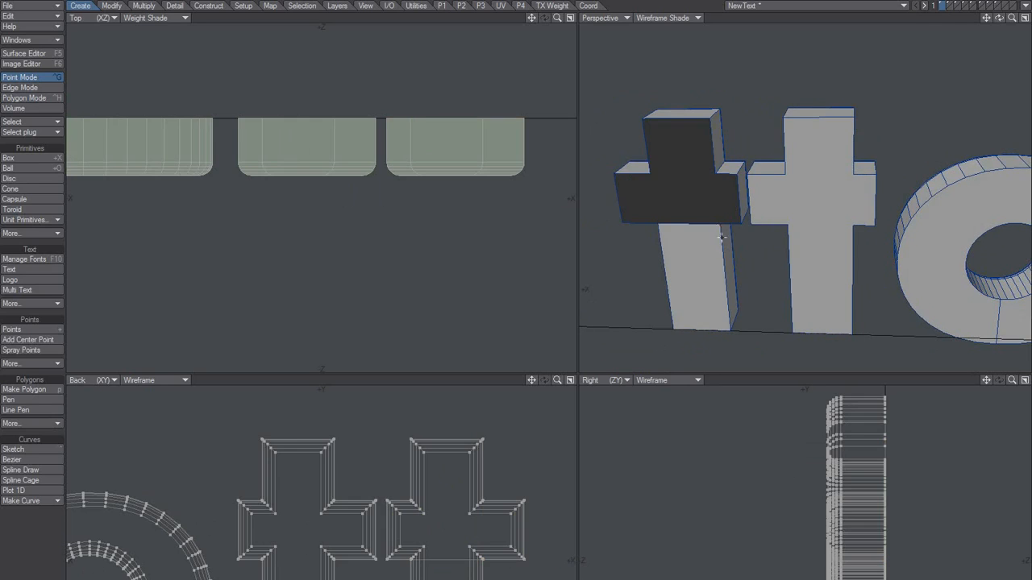
left_click(736, 173)
key("l")
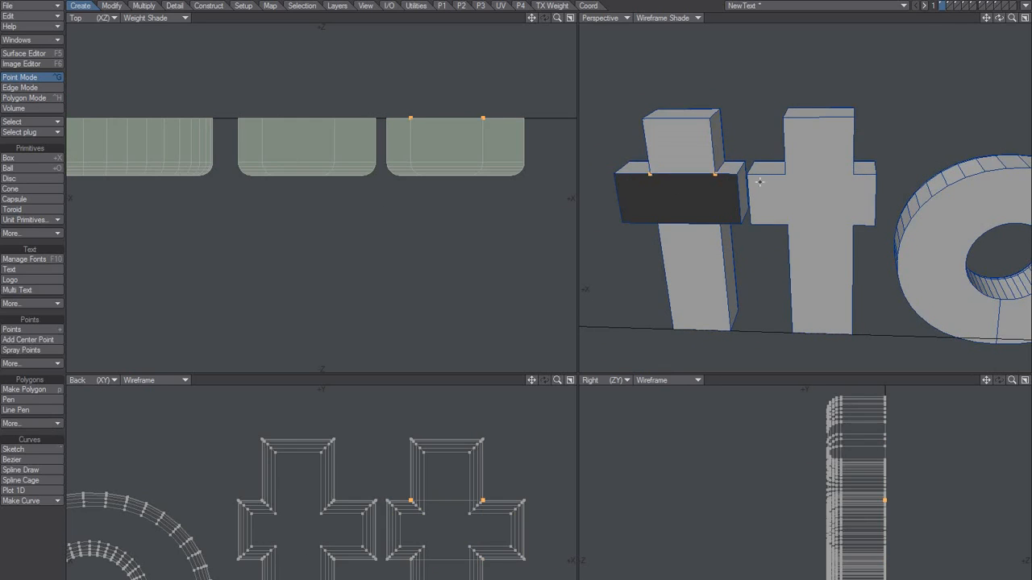
Triple the crossbar polygon on the back of the last "t" and merge the triangles into one polygon again
key("ctrl+h")
left_click(693, 191)
key("shift+t")
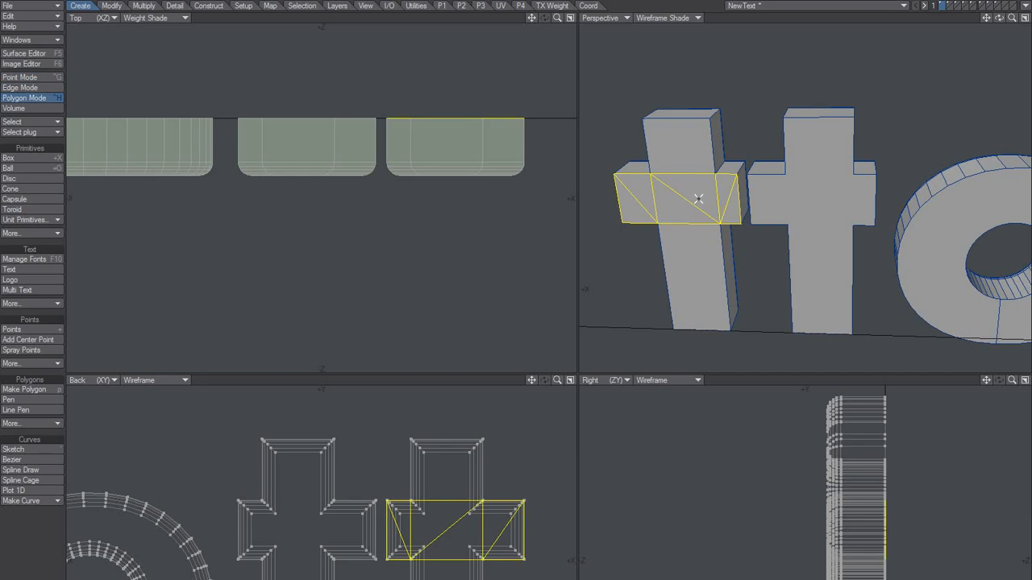
key("shift+z")
Examine the front faces of the bevelled "Scott" letters from several angles and distances, leaving nothing selected
left_click_drag(714, 218, 786, 244, "alt")
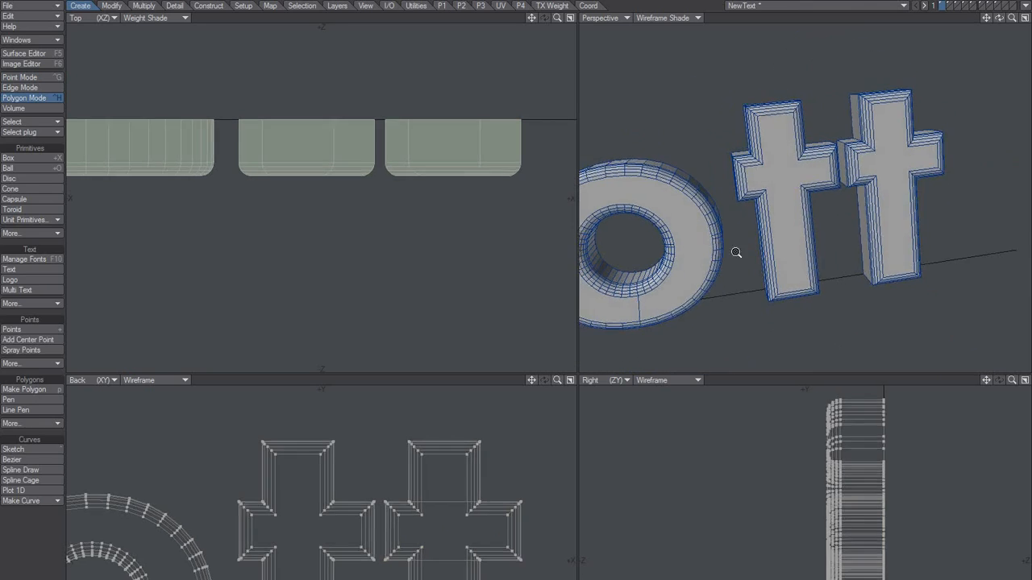
scroll(749, 249, "down", 3)
left_click_drag(700, 252, 735, 232, "alt")
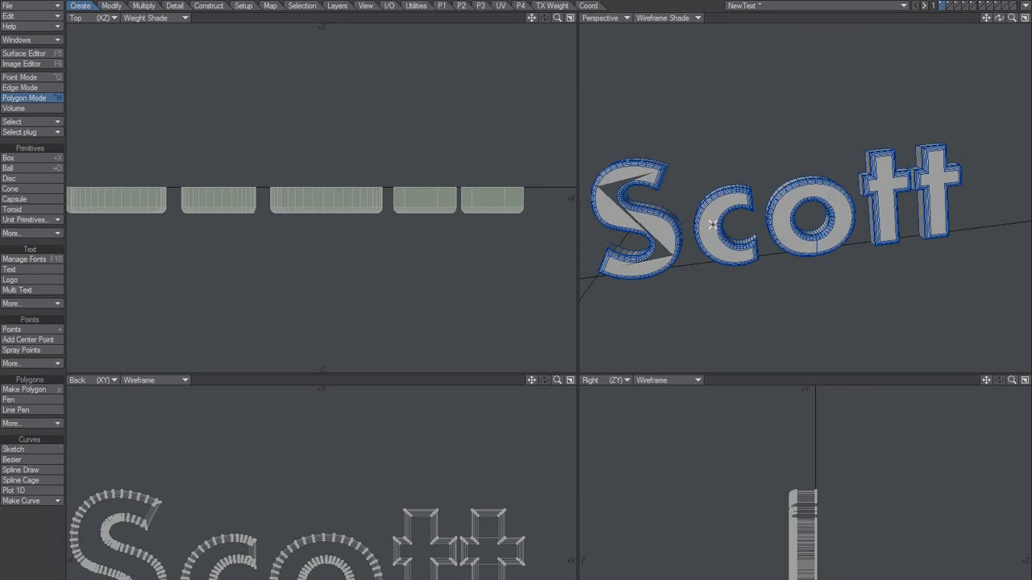
left_click_drag(702, 256, 780, 247, "ctrl+alt")
left_click_drag(780, 247, 746, 267, "alt")
left_click_drag(836, 242, 794, 204, "alt+shift")
left_click_drag(794, 205, 866, 189, "alt+shift")
left_click_drag(625, 238, 759, 211, "ctrl+alt")
left_click(711, 186)
key("slash")
left_click_drag(759, 211, 656, 220, "ctrl+alt")
left_click_drag(656, 221, 682, 204, "alt")
left_click_drag(736, 223, 762, 231, "alt")
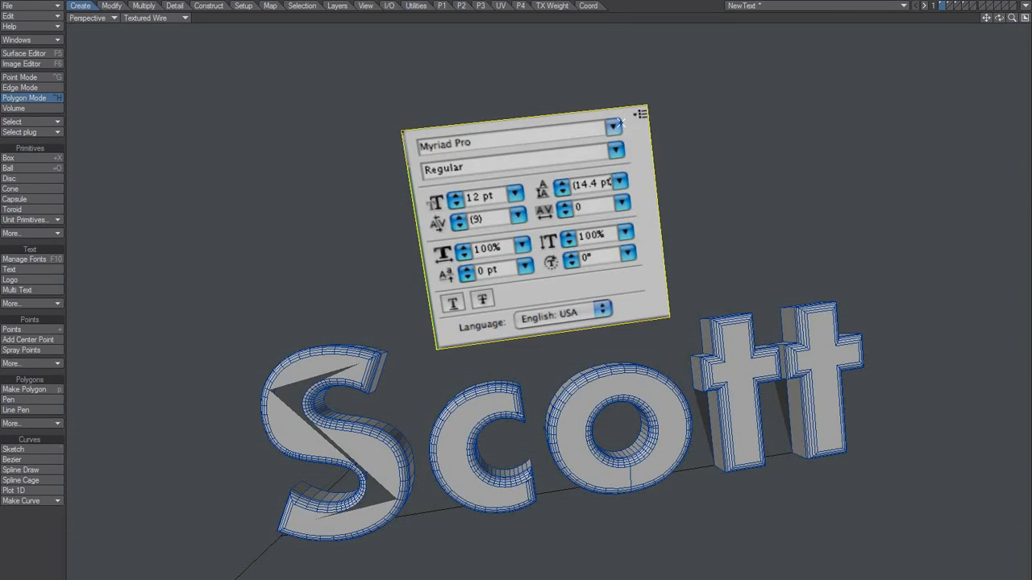
Select the front face of the "S", expand the selection to the whole letter, and clear it
left_click_drag(527, 243, 535, 272, "alt")
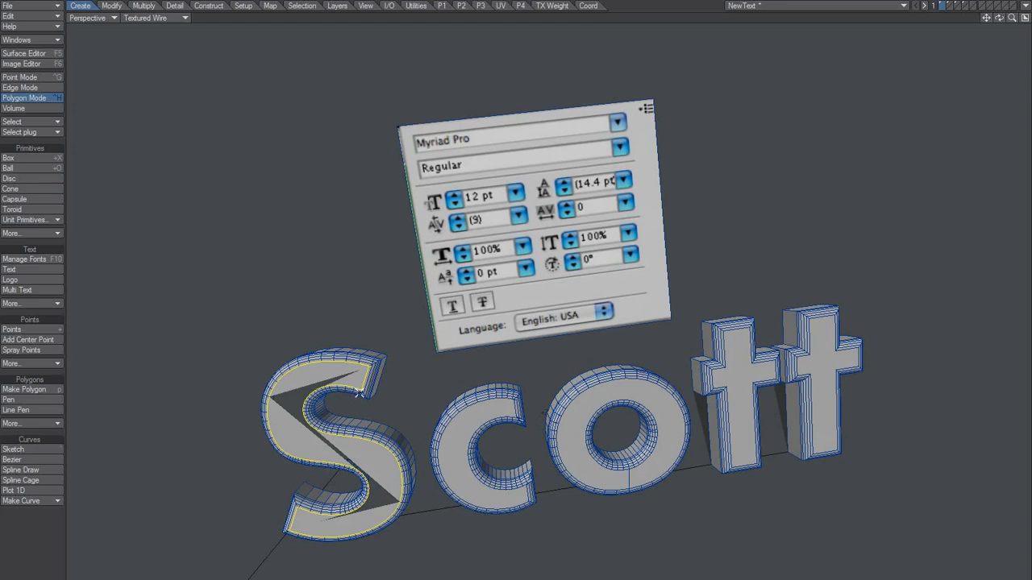
left_click(335, 380)
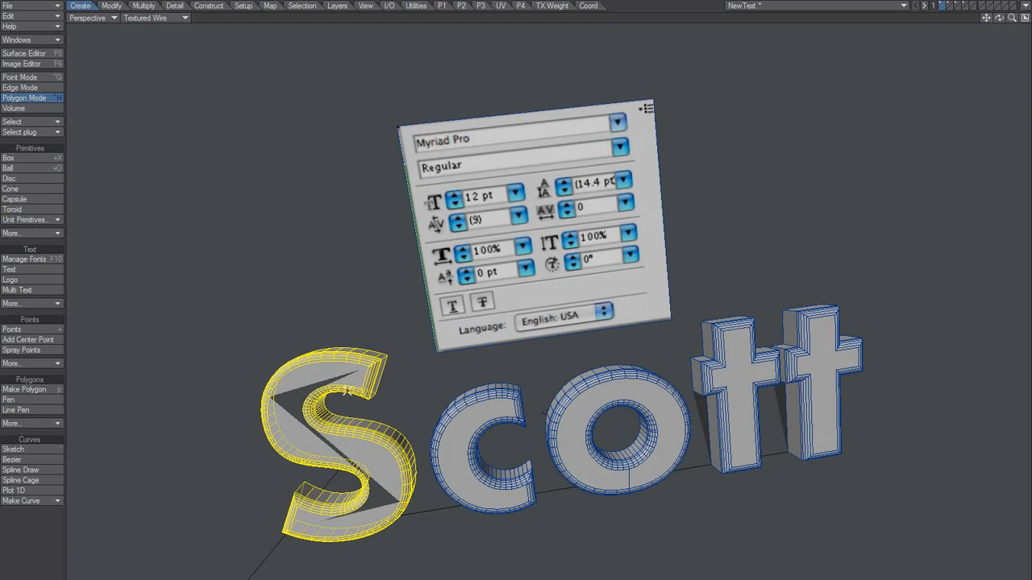
left_click_drag(365, 384, 392, 369, "alt")
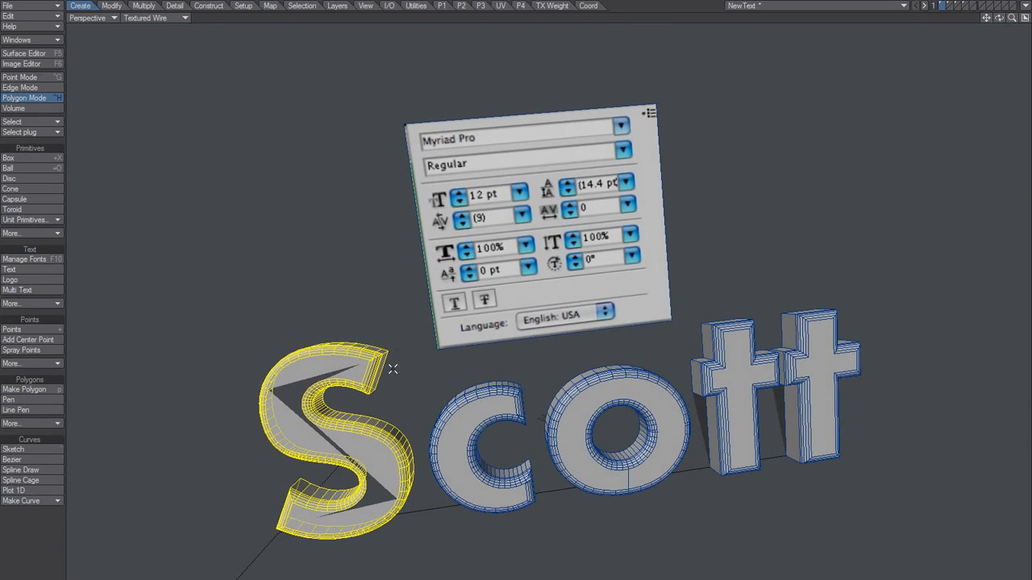
left_click(352, 372)
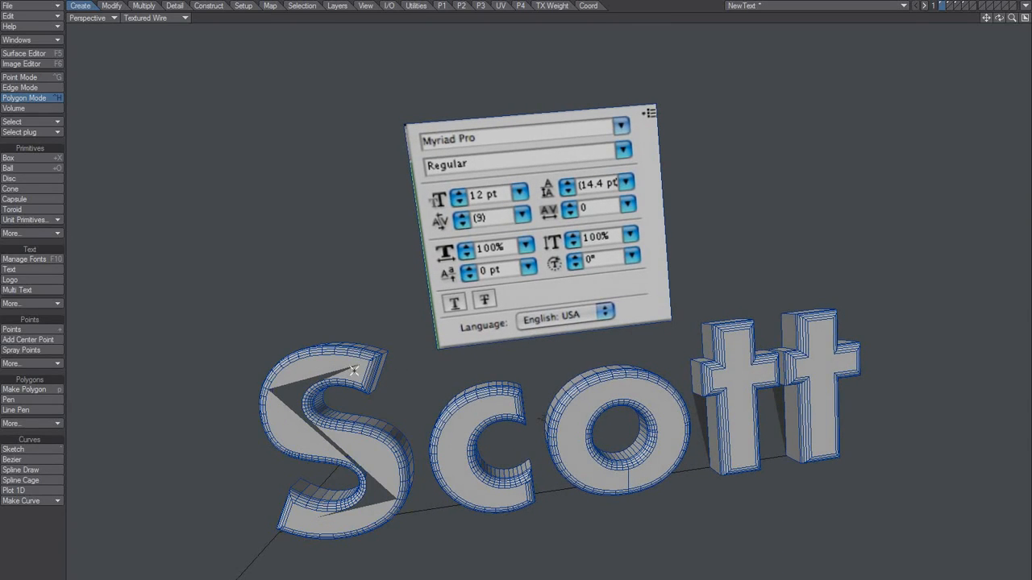
left_click(356, 369)
left_click_drag(356, 369, 386, 370, "alt")
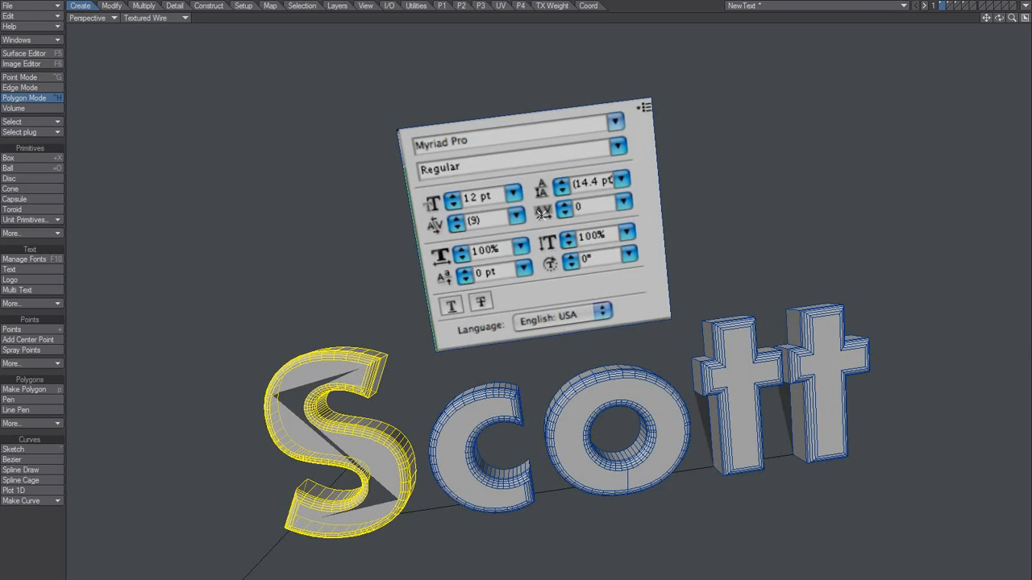
left_click(372, 311)
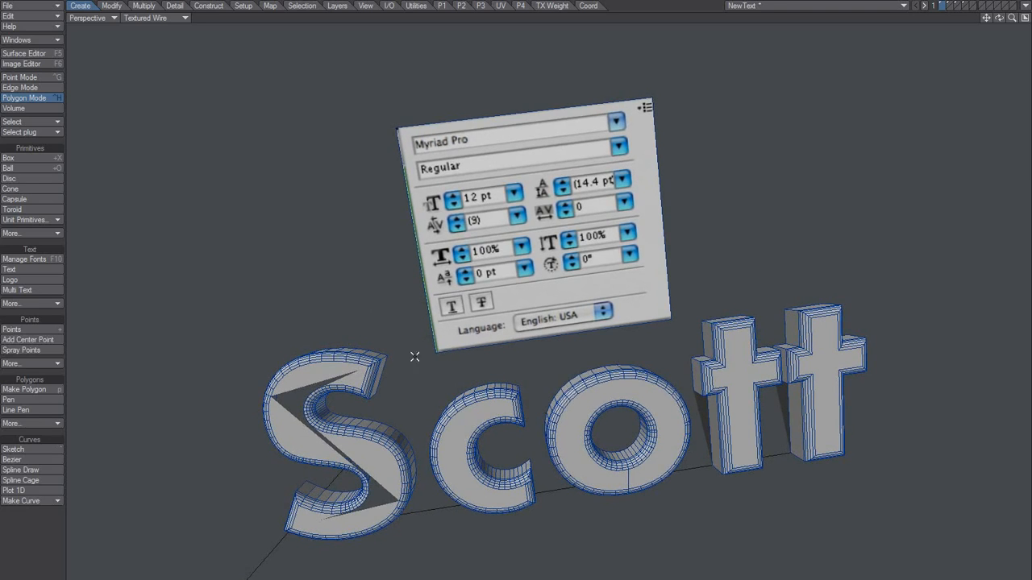
Select the whole "S" again, examine its connected polygons from several angles, and clear the selection
left_click_drag(489, 353, 495, 329, "alt+shift")
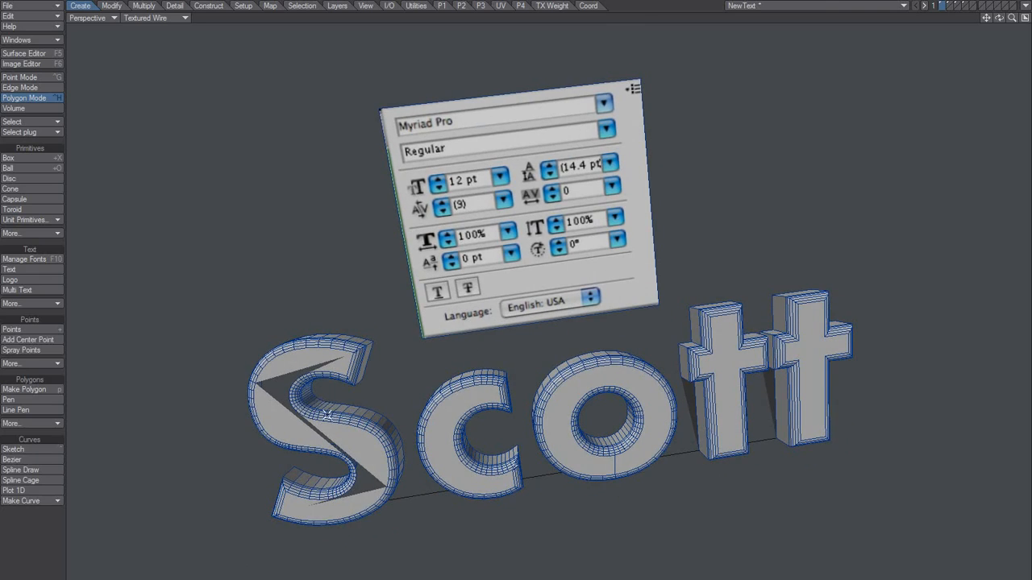
left_click_drag(338, 370, 355, 365, "alt")
double_click(300, 431)
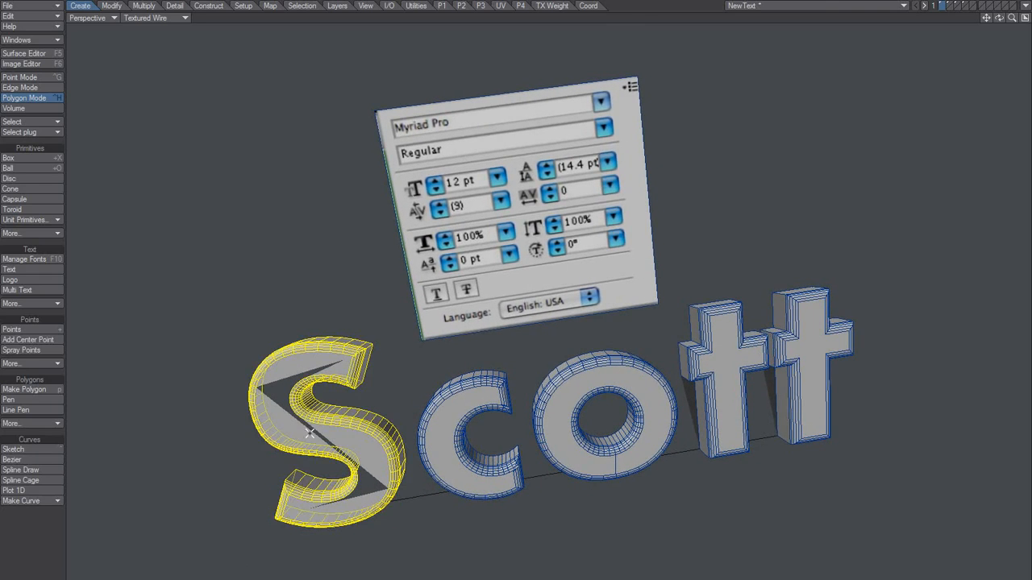
left_click_drag(353, 521, 323, 521, "alt")
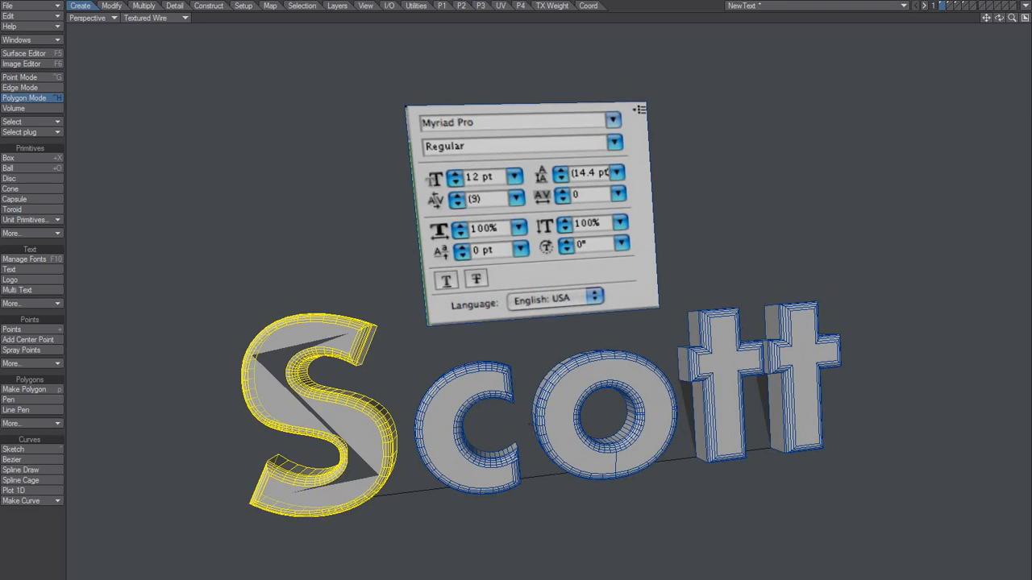
left_click_drag(374, 512, 338, 495, "alt")
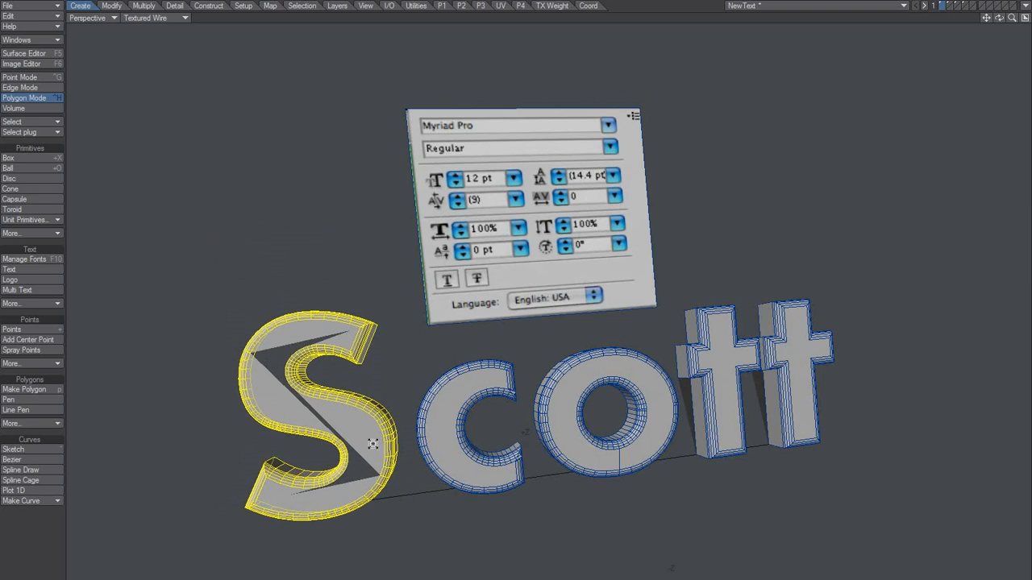
key("slash")
Select the front face of the "c" and expand the selection to the whole connected letter
left_click_drag(478, 406, 450, 418, "alt")
left_click(450, 419)
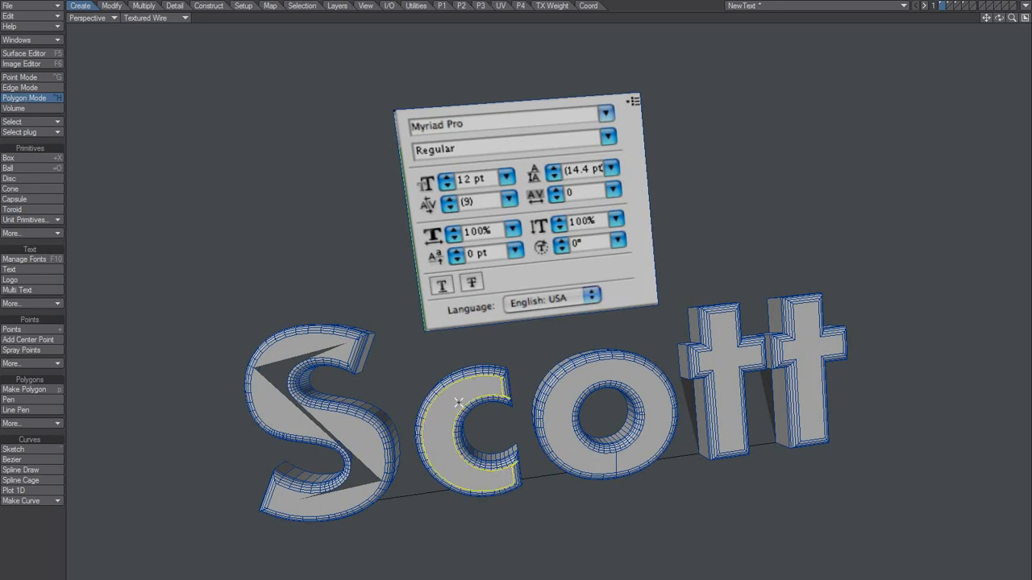
key("bracketright")
left_click_drag(508, 390, 498, 395, "alt")
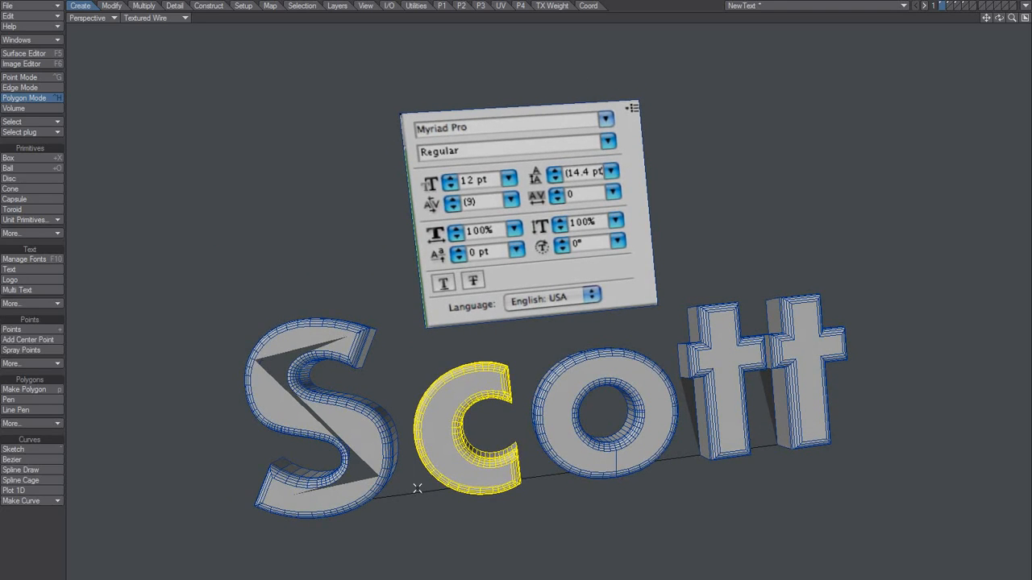
Try enlarging the selected "c" from its base, undo the scaling, and clear the selection
left_click_drag(494, 493, 496, 437, "alt")
key("shift+h")
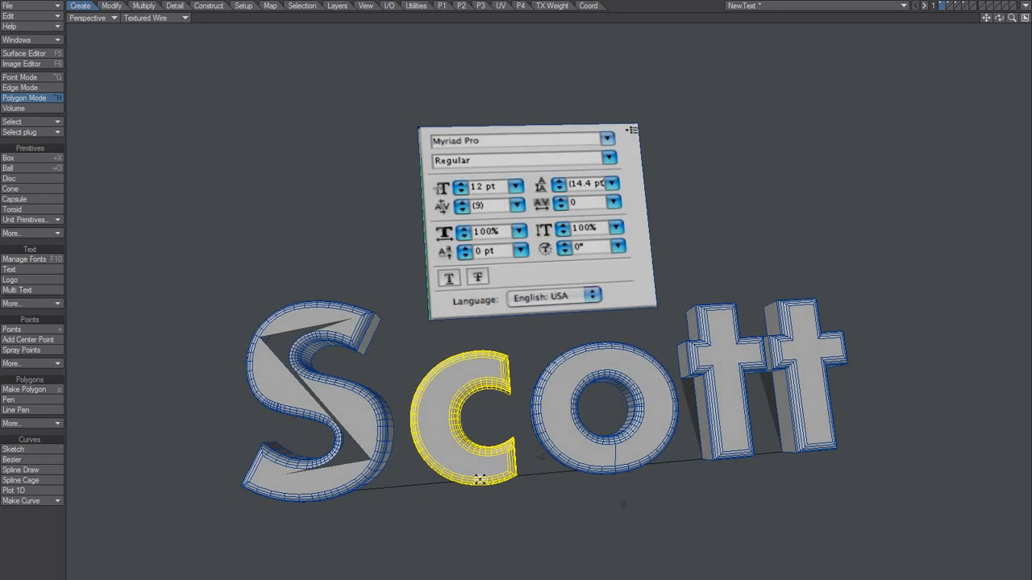
left_click_drag(474, 483, 512, 476)
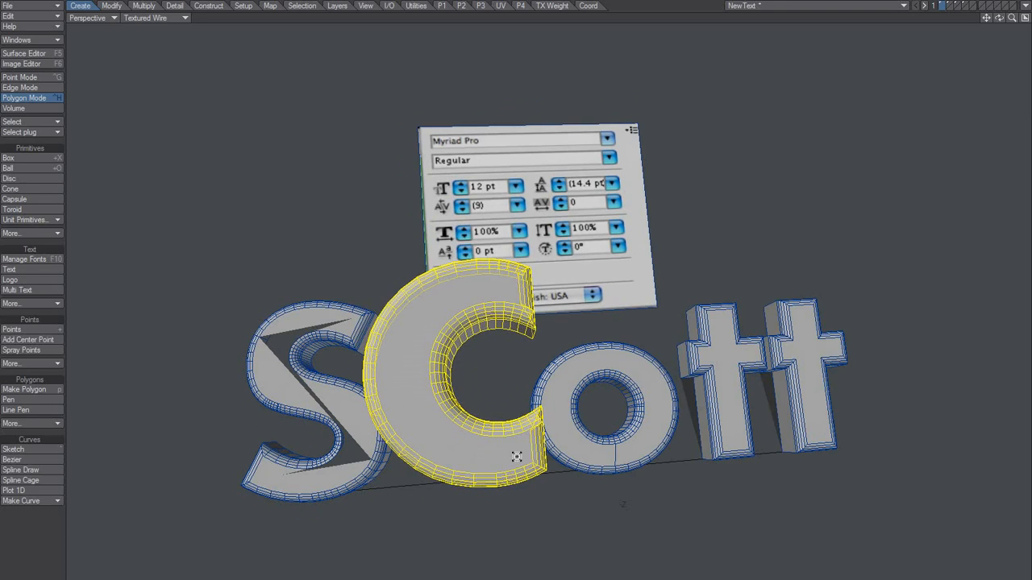
key("u")
left_click_drag(530, 407, 527, 439, "alt")
left_click_drag(495, 395, 510, 414, "alt")
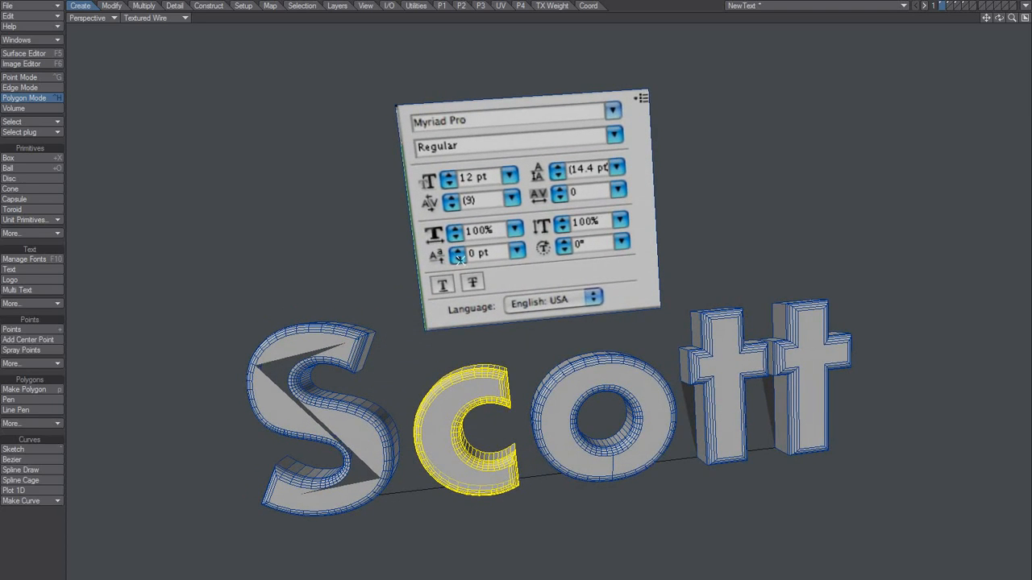
mouse_move(574, 246)
left_mouse_down("alt")
mouse_move(559, 258)
mouse_move(576, 257)
left_mouse_up("alt")
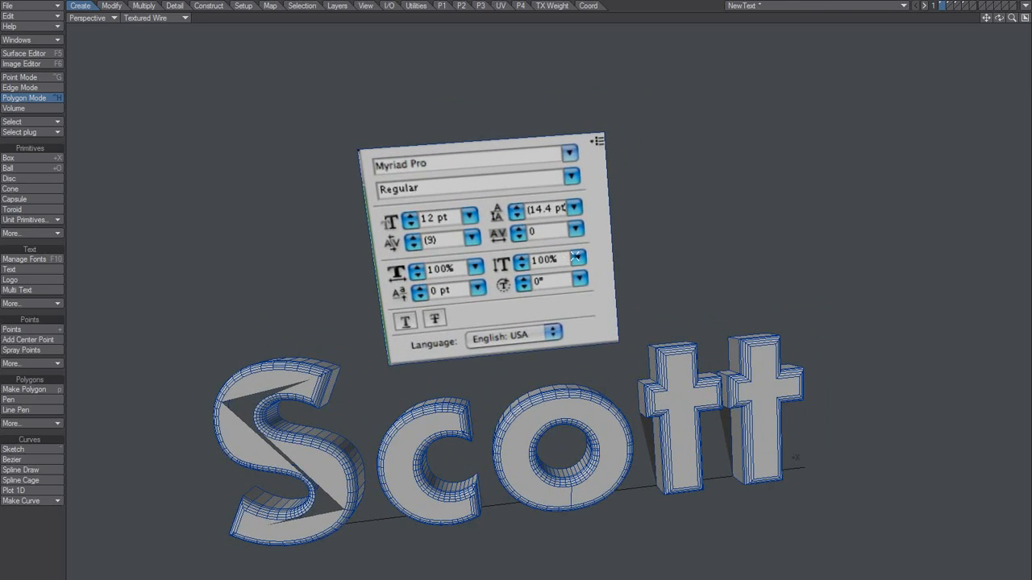
Select the front face of the "o" and expand the selection to the whole connected letter
left_click(548, 411)
left_click(569, 413)
left_click(561, 410)
key("]")
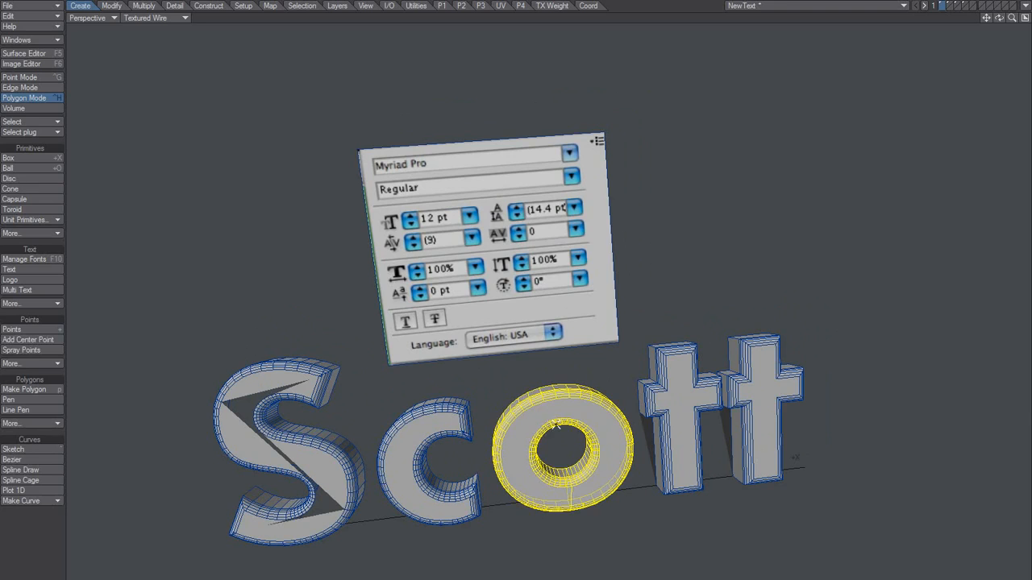
Try adjusting the selected "o" interactively from its centre hole and undo the change
mouse_move(584, 226)
left_mouse_down("alt")
mouse_move(622, 212)
mouse_move(598, 211)
left_mouse_up("alt")
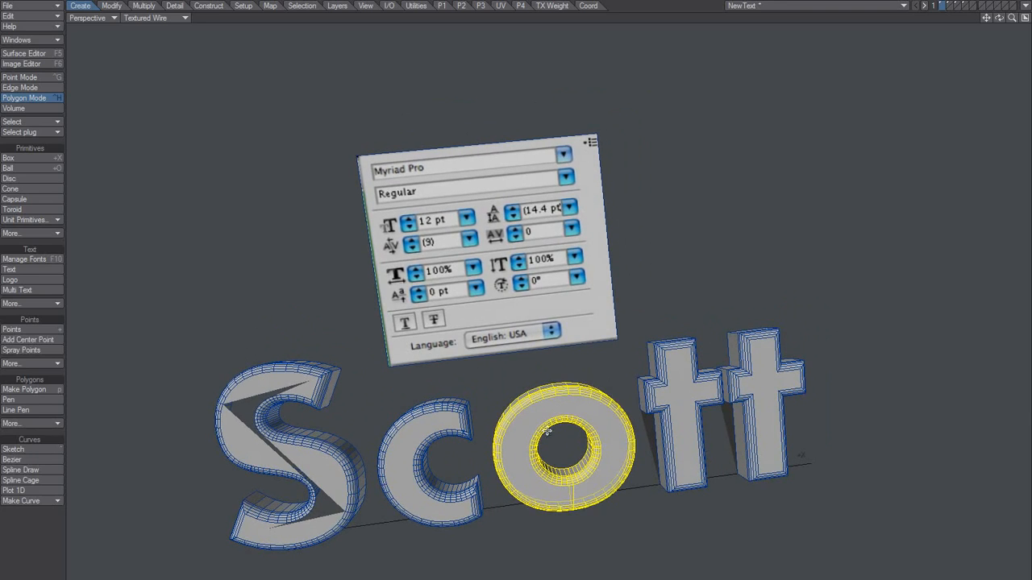
left_click_drag(559, 445, 548, 495)
key("ctrl+z")
left_click_drag(561, 424, 574, 403, "alt")
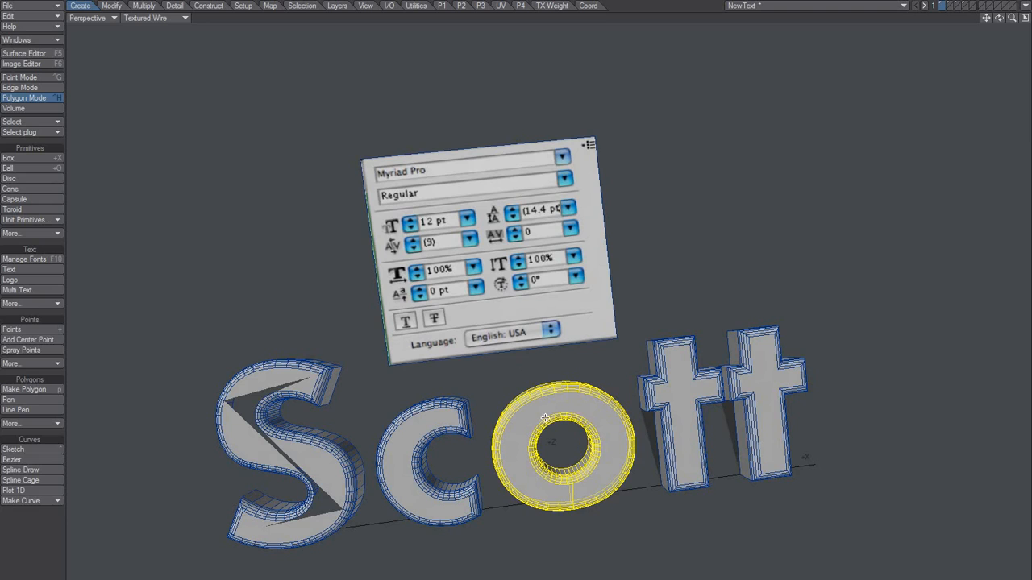
left_click_drag(562, 439, 556, 416)
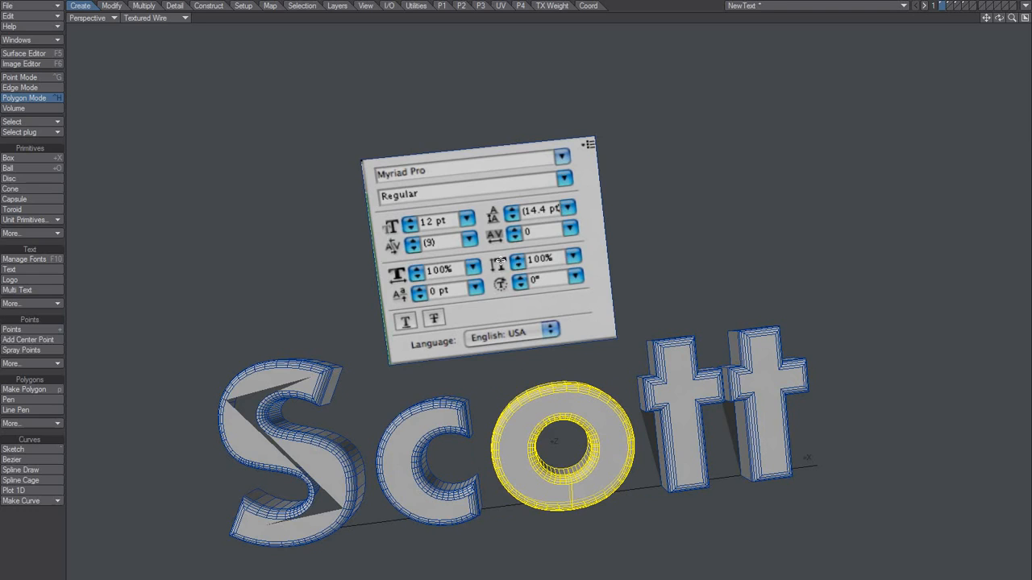
Activate the Transform tool on the selected "o", try manipulating the letter with its gizmo, and undo the change
left_click_drag(548, 313, 577, 358, "alt")
left_click_drag(574, 476, 586, 495, "alt")
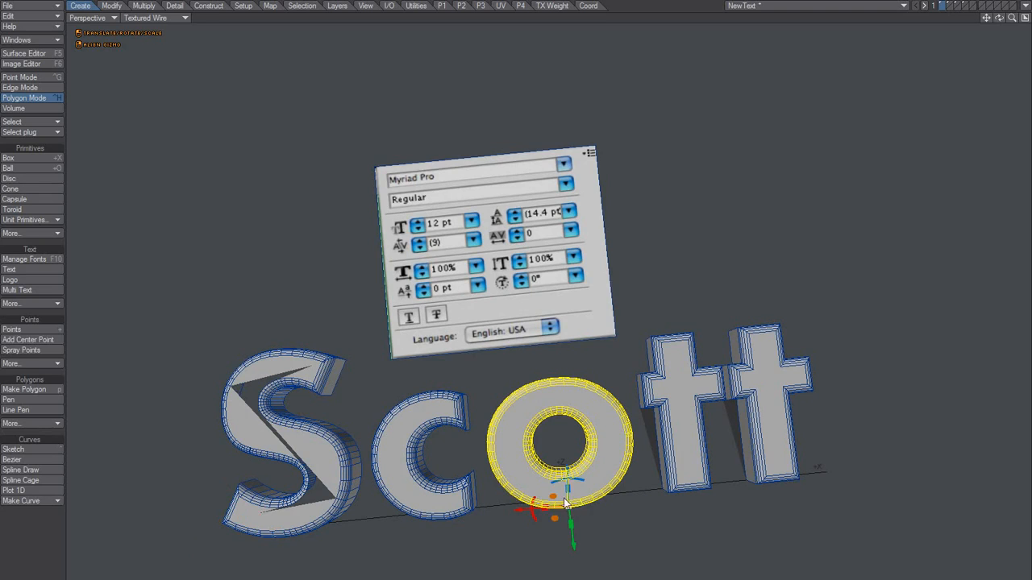
left_click_drag(568, 489, 602, 459)
key("ctrl+z")
Align the Transform gizmo at the base of the "o" and examine its placement up close
left_click(527, 504)
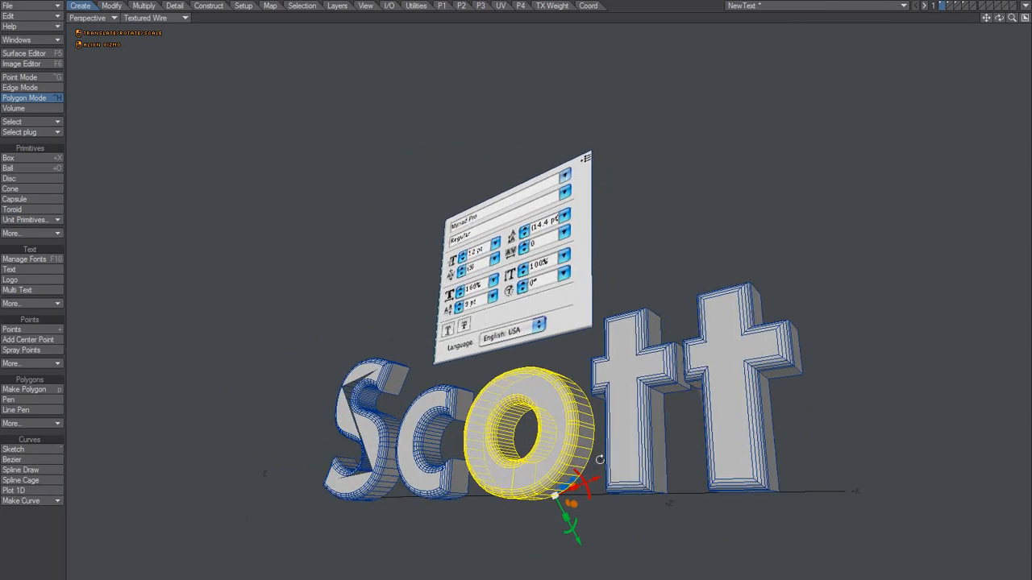
right_click(532, 500)
left_click(532, 500)
left_click_drag(532, 501, 651, 439, "alt")
left_click_drag(651, 440, 640, 165, "alt")
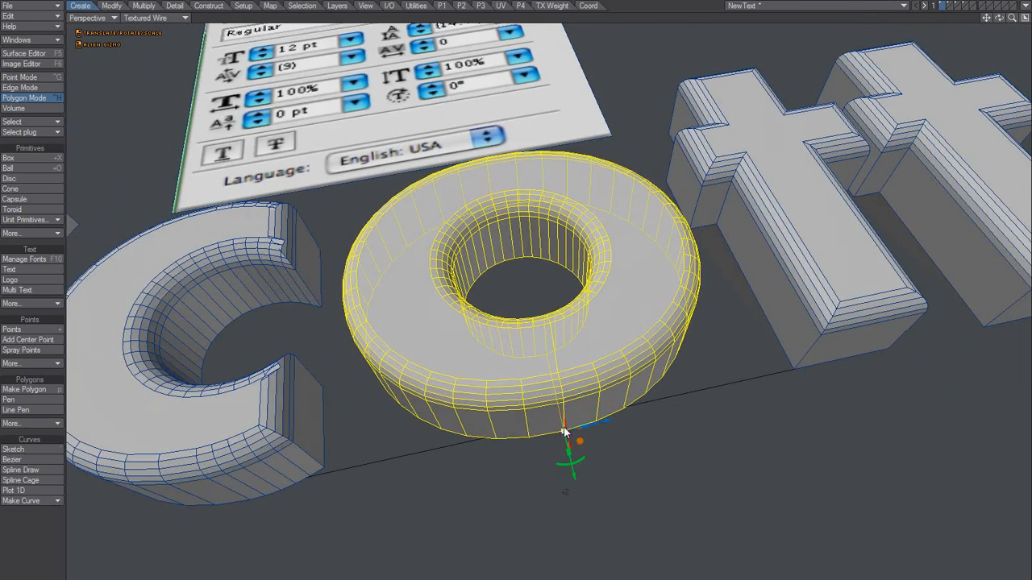
Try raising the "o" above the baseline with the Transform gizmo and undo the change
left_click_drag(596, 400, 518, 457, "alt")
left_click_drag(578, 476, 554, 489, "alt")
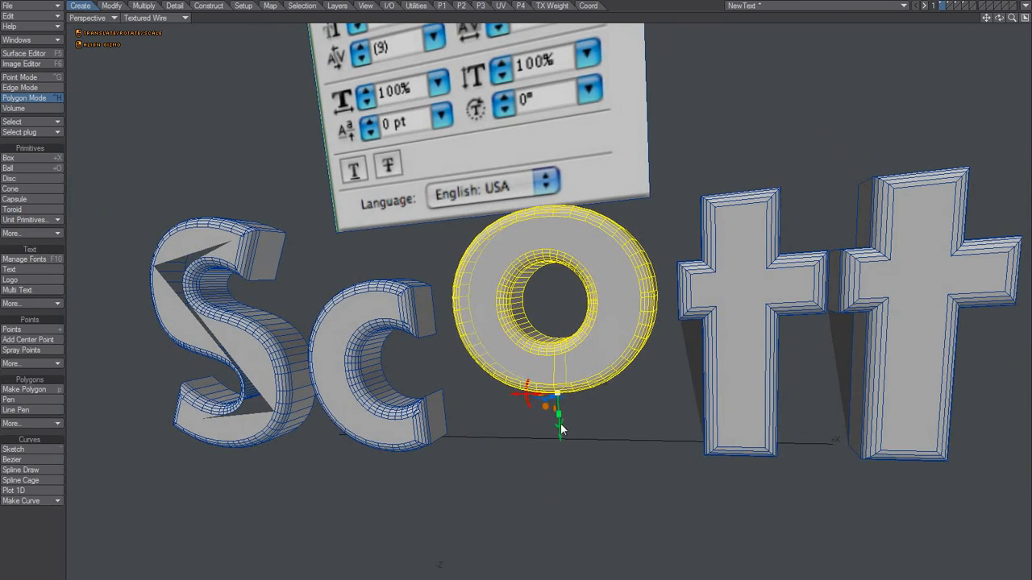
left_click_drag(559, 477, 553, 484, "alt")
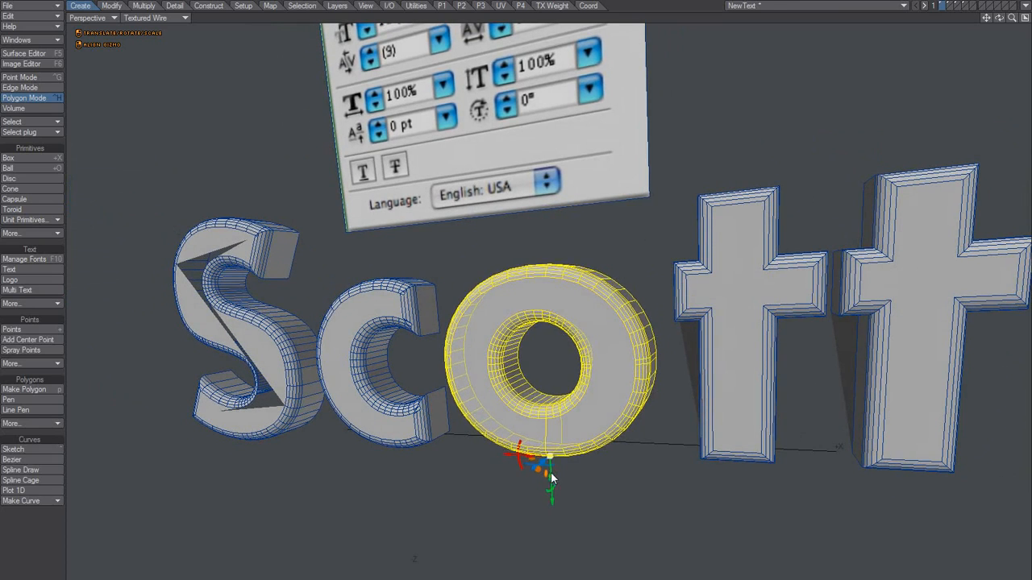
left_click_drag(580, 452, 516, 560, "alt")
left_click_drag(554, 405, 611, 366, "ctrl+alt")
key("ctrl+z")
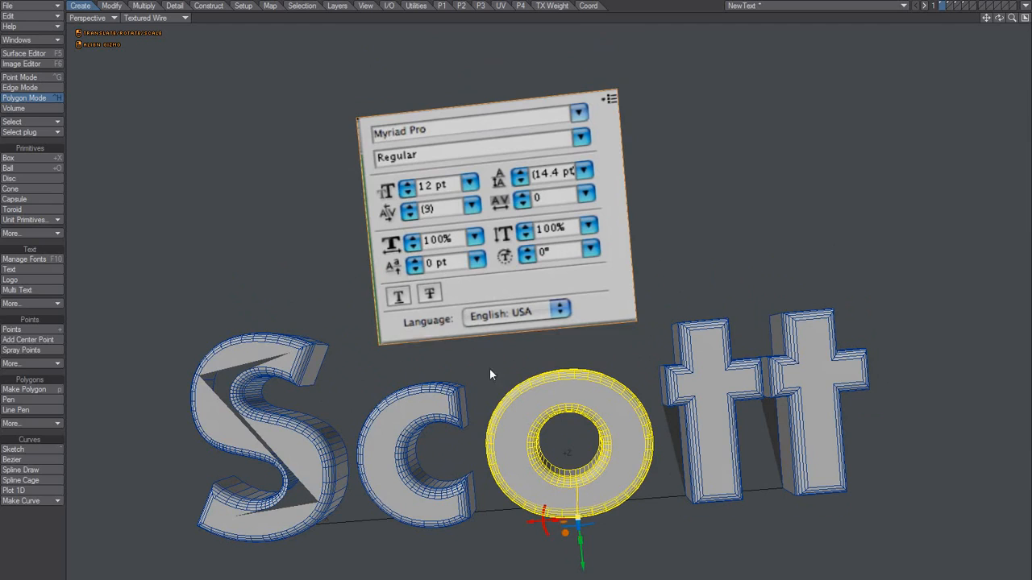
Try further Transform gizmo handles on the "o", undo each change, and leave the tool
left_click_drag(548, 533, 595, 471, "alt")
left_click_drag(574, 511, 488, 522)
key("ctrl+z")
mouse_move(598, 430)
left_mouse_down("alt")
mouse_move(595, 485)
mouse_move(550, 438)
mouse_move(586, 433)
left_mouse_up("alt")
left_click_drag(588, 518, 594, 496, "alt")
left_click_drag(586, 182, 526, 428, "alt")
key("ctrl+z")
left_click_drag(586, 390, 559, 465, "alt")
right_click(501, 456)
left_click_drag(537, 446, 532, 508, "alt")
left_click_drag(542, 461, 609, 435, "alt")
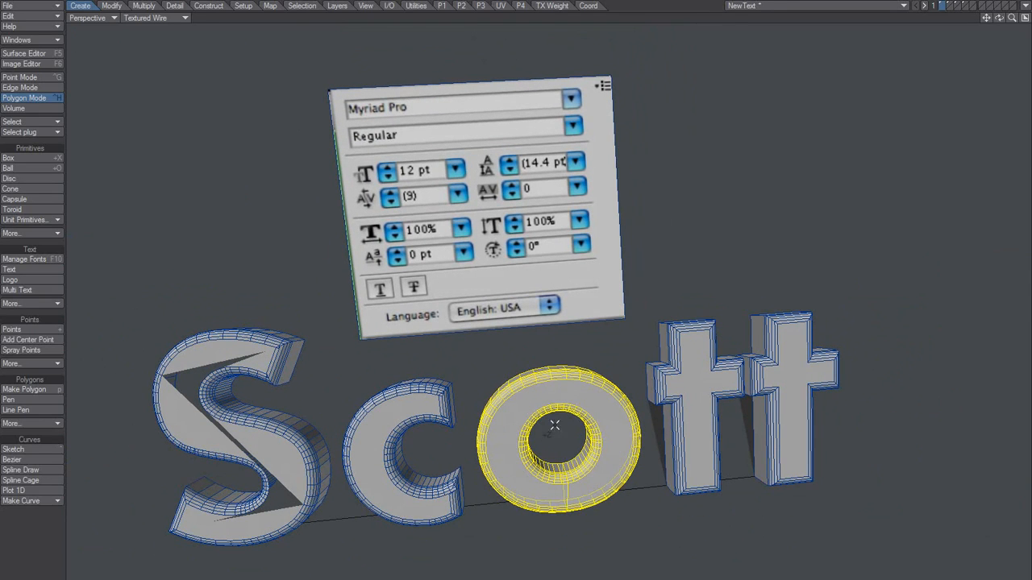
Clear the "o" selection, select polygons across "c", "o" and both "t" letters, and expand the selection to the whole letters
left_click_drag(436, 374, 555, 423, "alt")
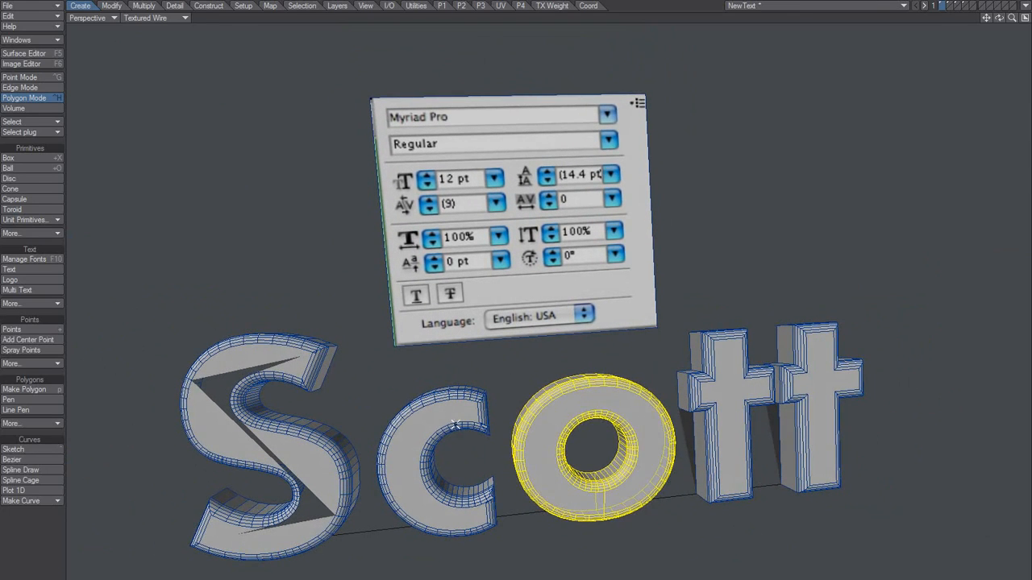
key("/")
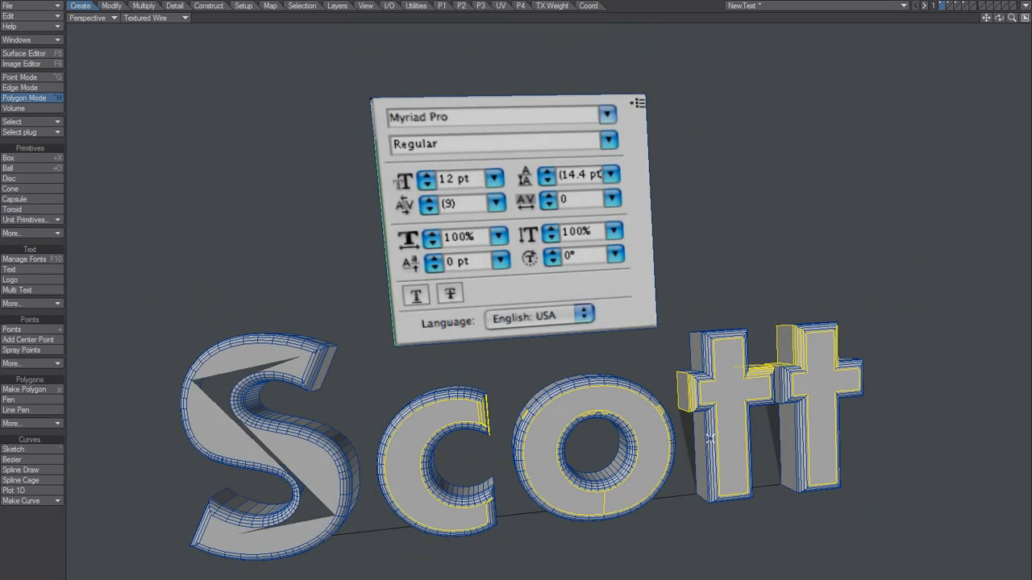
key("]")
Try shifting "cott" away from the "S" along the baseline, move the letters back, and clear the selection
left_click_drag(559, 449, 572, 448)
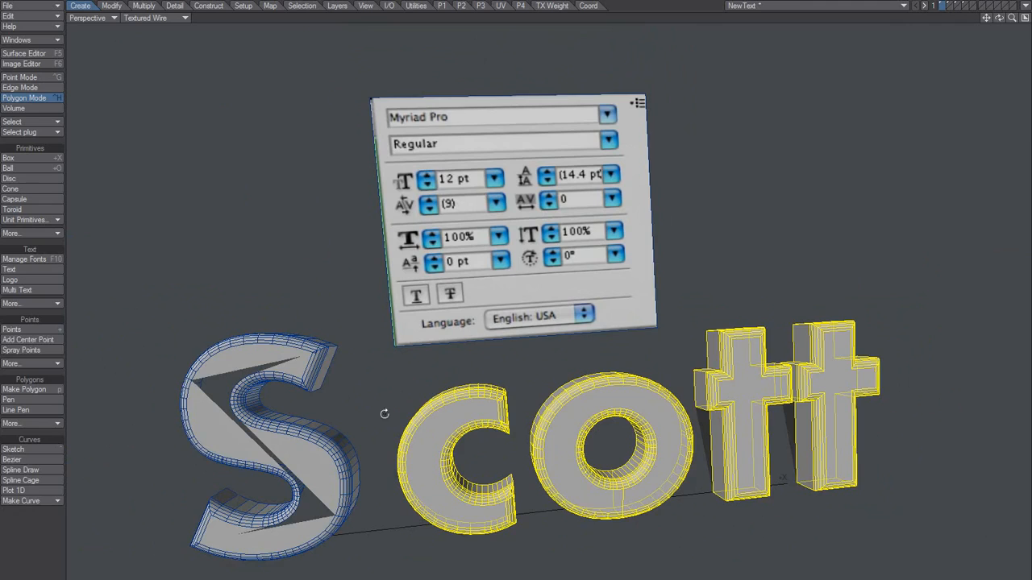
left_click_drag(384, 413, 392, 416, "alt")
left_click_drag(551, 443, 532, 445)
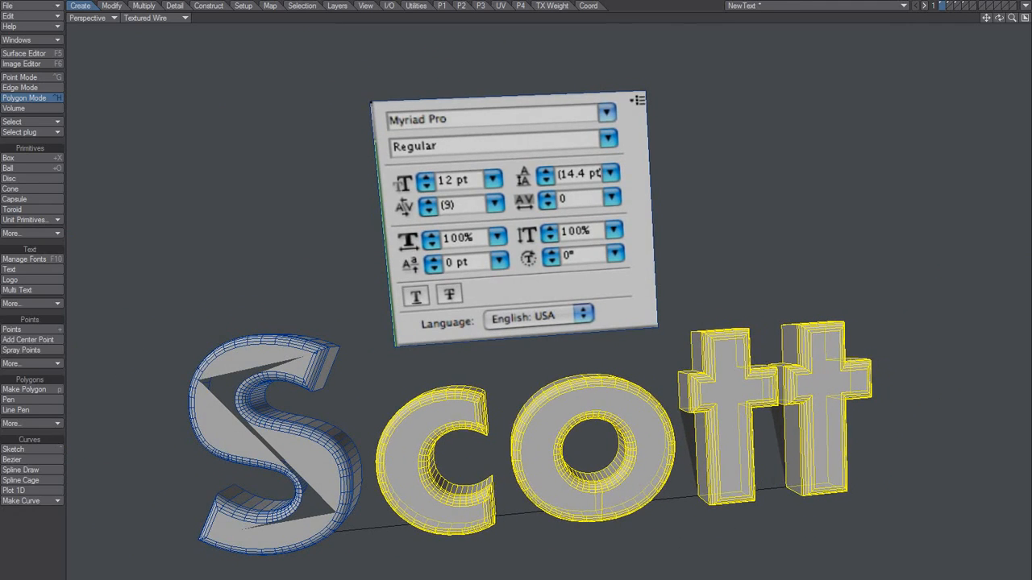
mouse_move(583, 425)
left_mouse_down("alt")
mouse_move(573, 417)
mouse_move(577, 436)
left_mouse_up("alt")
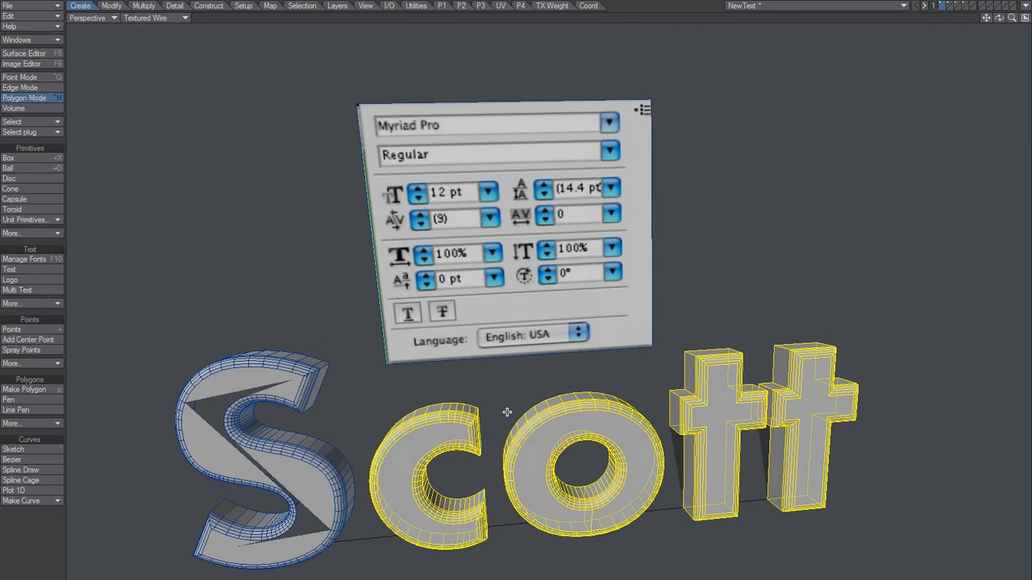
left_click_drag(509, 414, 574, 422, "alt")
key("slash")
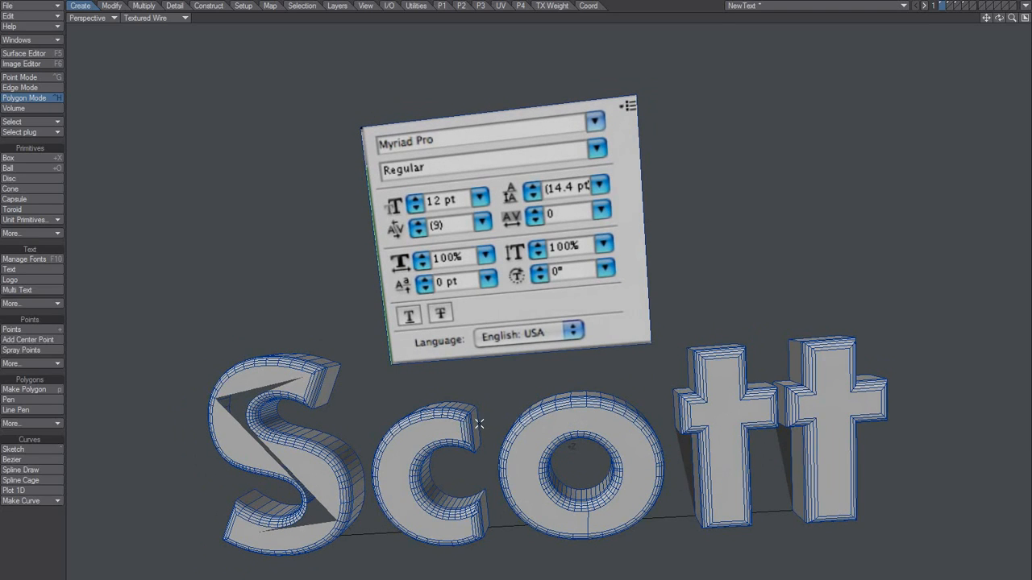
left_click_drag(478, 424, 543, 420, "alt")
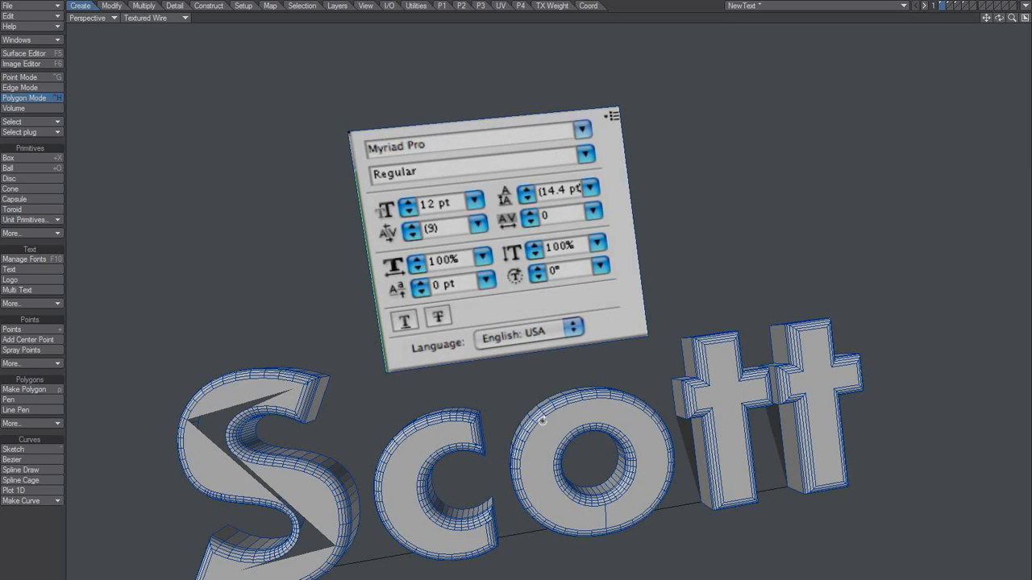
left_click_drag(571, 418, 498, 429, "alt")
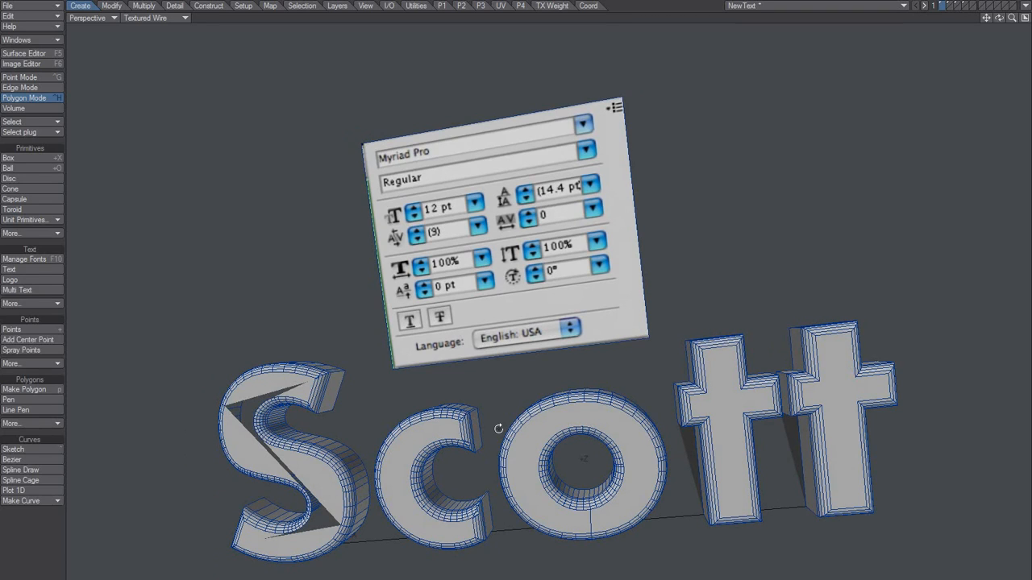
Select all polygons of the letter "o" and show the modify tools
left_click_drag(514, 423, 569, 404, "alt")
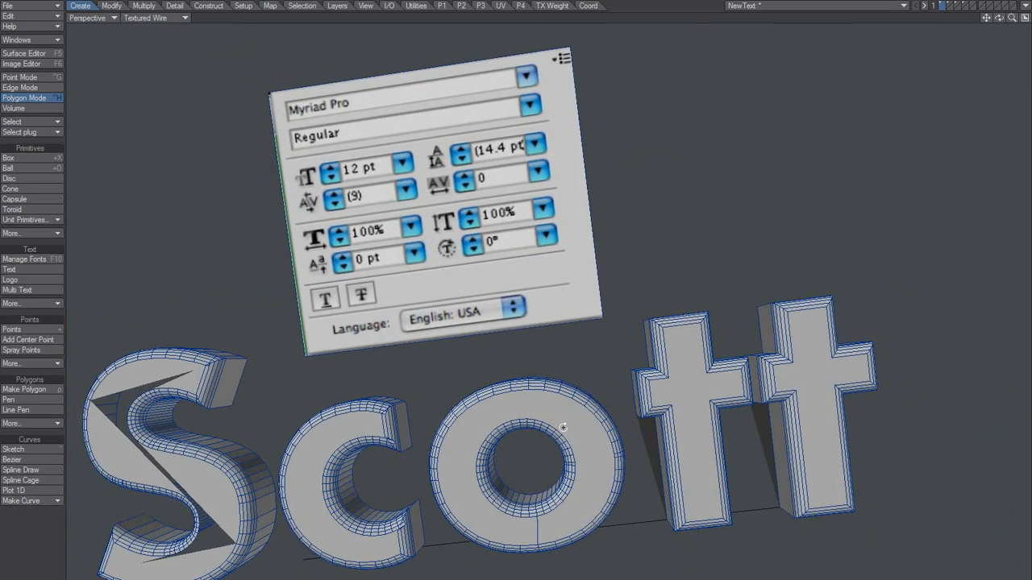
left_click_drag(571, 453, 583, 434, "alt")
double_click(570, 416)
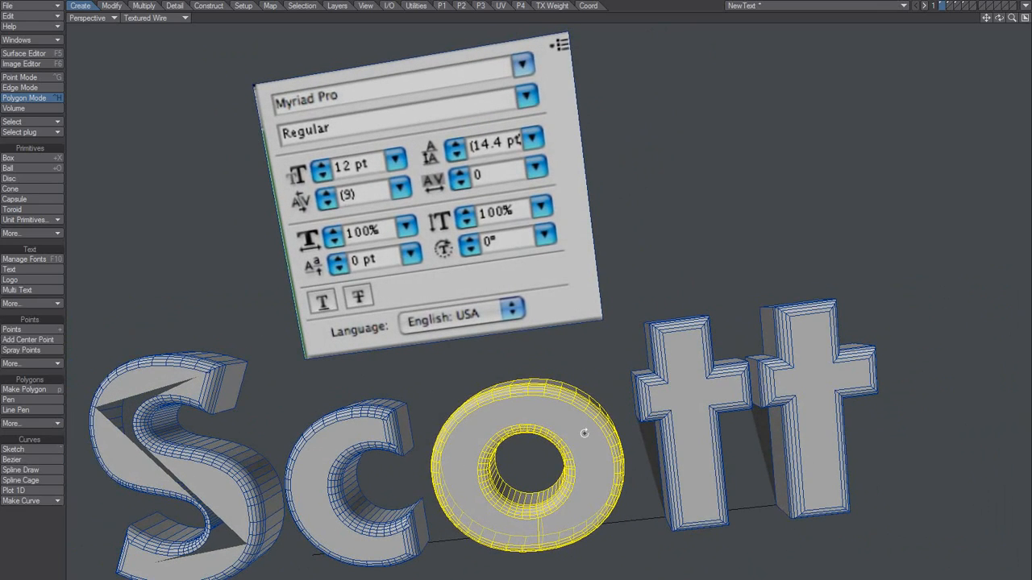
left_click(113, 6)
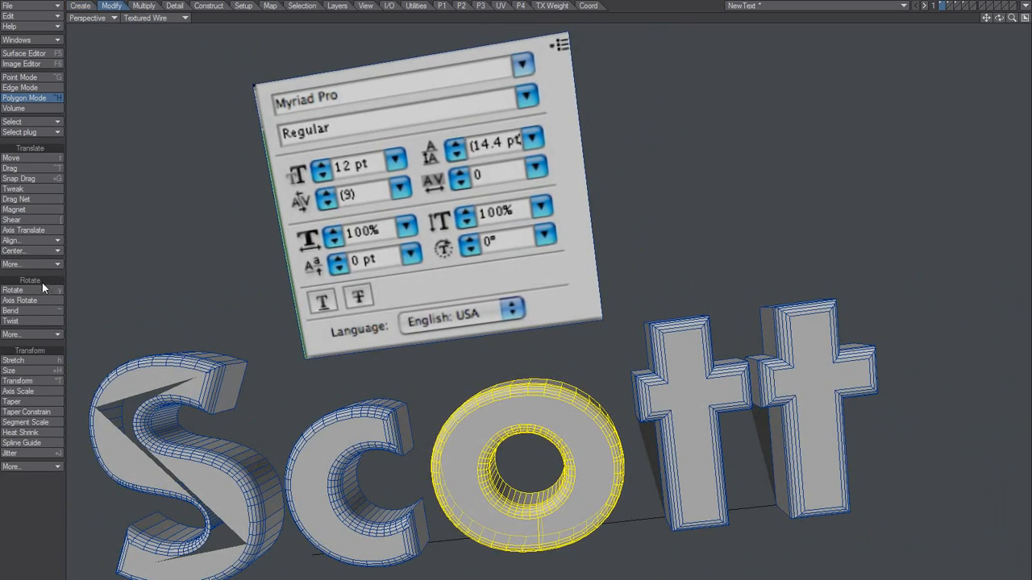
Open the numeric settings, try Point Normal Move on the selected "o", undo the change, and clear the selection
key("n")
left_click_drag(346, 166, 802, 100)
left_click_drag(561, 436, 578, 418)
left_click_drag(578, 418, 564, 447, "alt")
key("ctrl+z")
key("/")
key("/")
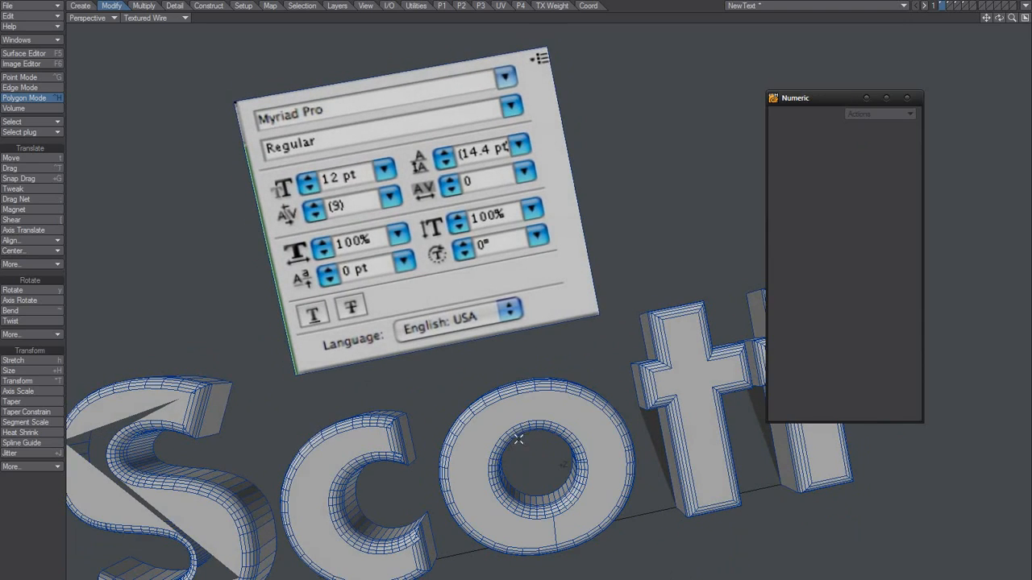
Select the whole letter "c", try Point Normal Move on it, leave the tool, and clear the selection
double_click(360, 446)
left_click_drag(491, 416, 436, 429, "alt")
scroll(428, 452, "up", 3)
key("ctrl+n")
left_click_drag(435, 428, 470, 403, "ctrl+alt")
scroll(436, 412, "up", 5)
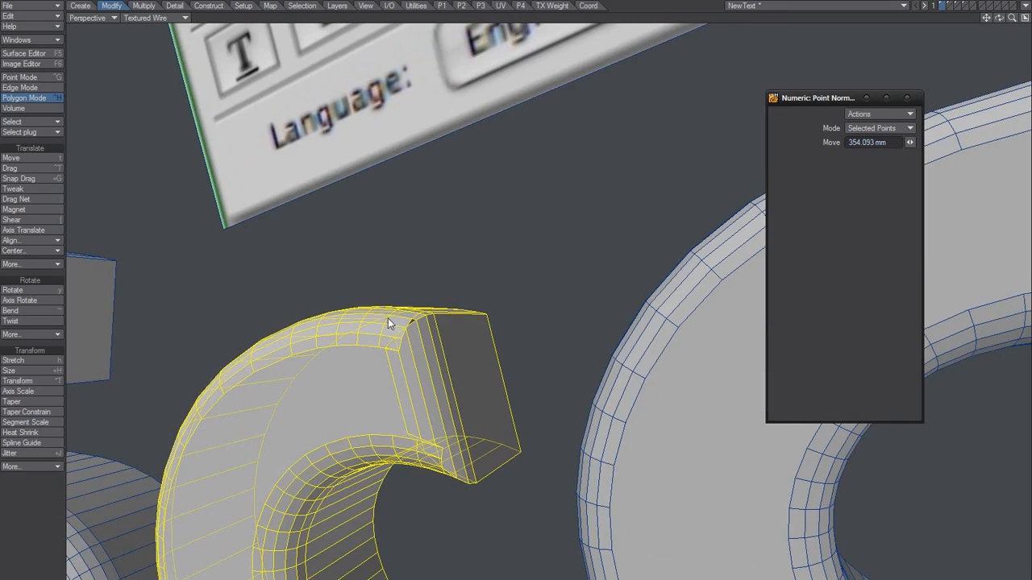
left_click_drag(447, 320, 339, 386)
scroll(415, 400, "down", 5)
left_click_drag(414, 402, 476, 401, "alt")
scroll(579, 385, "down", 4)
key("space")
key("slash")
Try selecting only the front bevel polygons at the upper end of the letter "c", and clear the selection
left_click_drag(369, 413, 469, 411, "ctrl+alt")
left_click(371, 381)
key("slash")
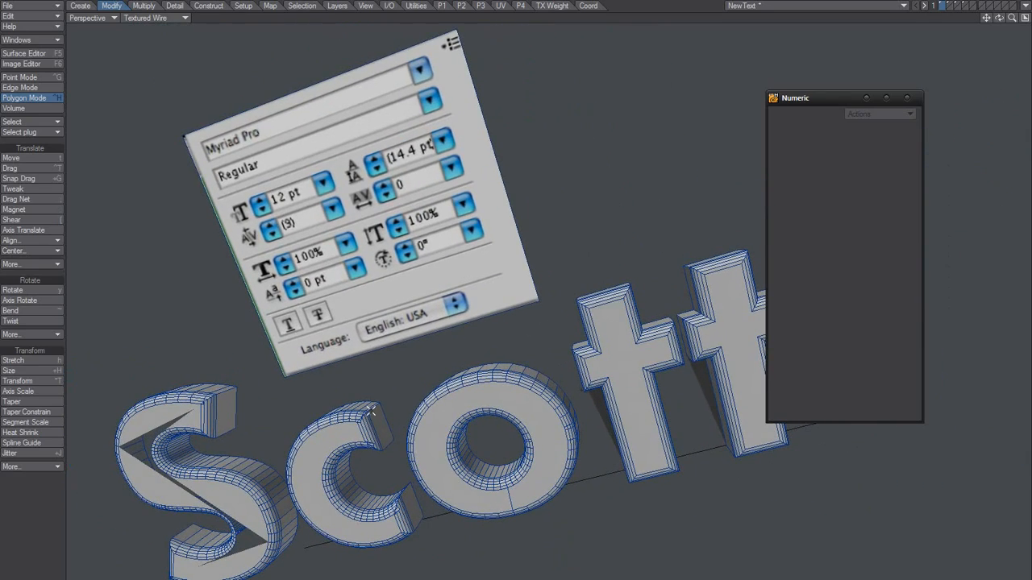
left_click_drag(359, 442, 422, 403, "ctrl+alt")
right_click_drag(390, 353, 356, 424)
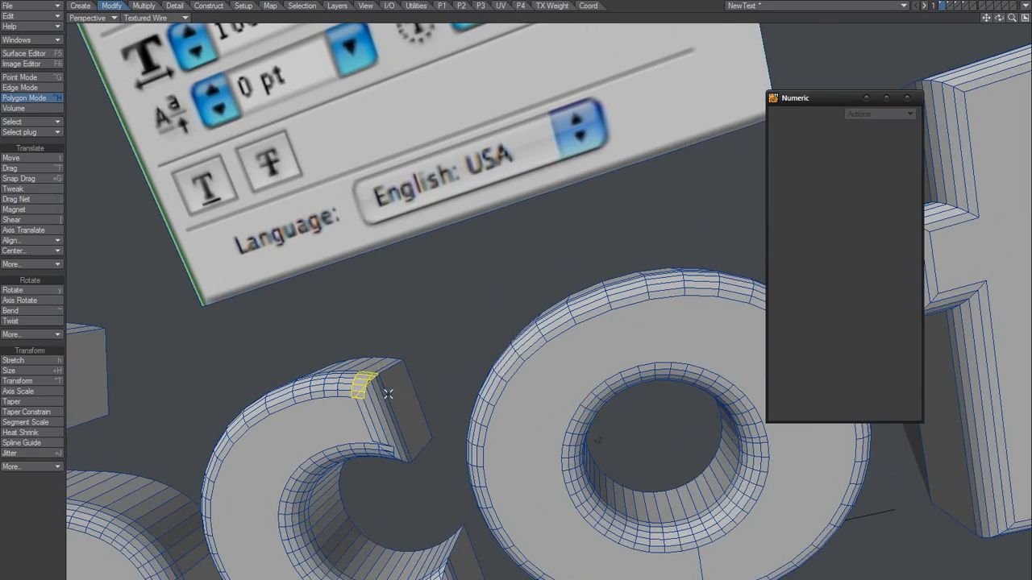
left_click_drag(385, 390, 466, 385, "ctrl+alt")
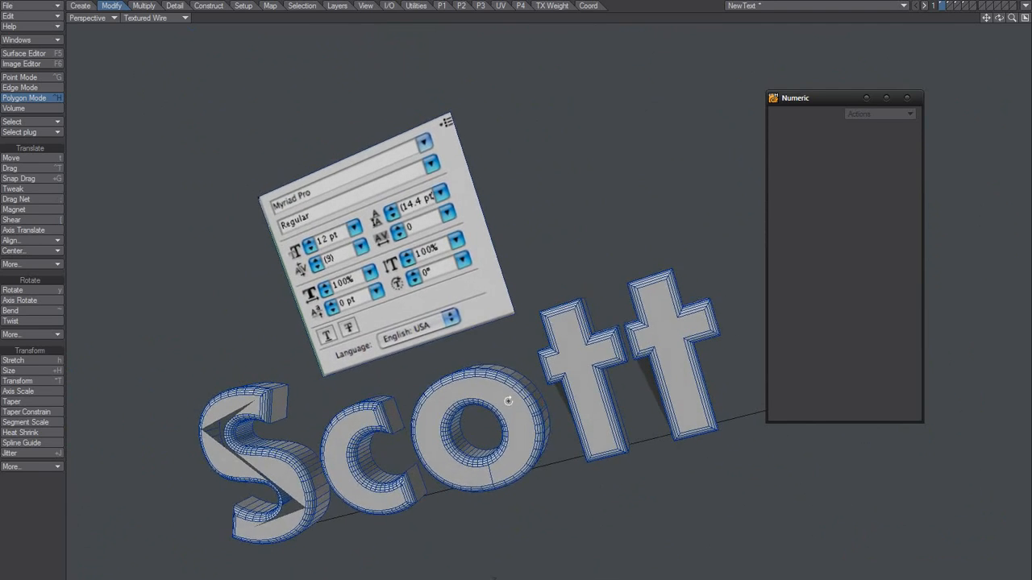
left_click_drag(530, 397, 521, 431, "alt")
left_click_drag(484, 385, 525, 416, "alt")
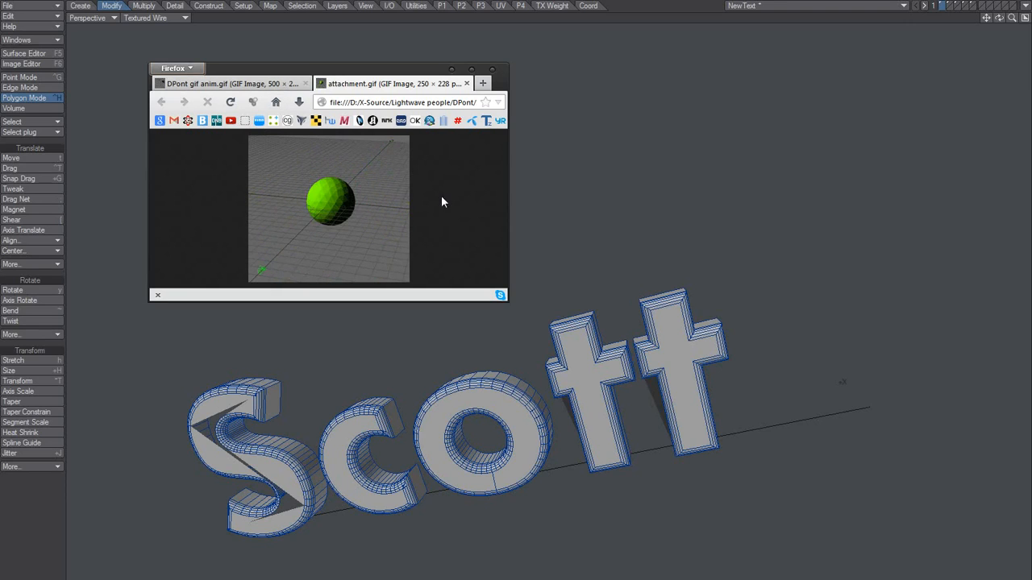
In Firefox, compare the DPont gif anim.gif part-move animation with the Poly Move attachment.gif animation, checking both file paths
left_click(276, 83)
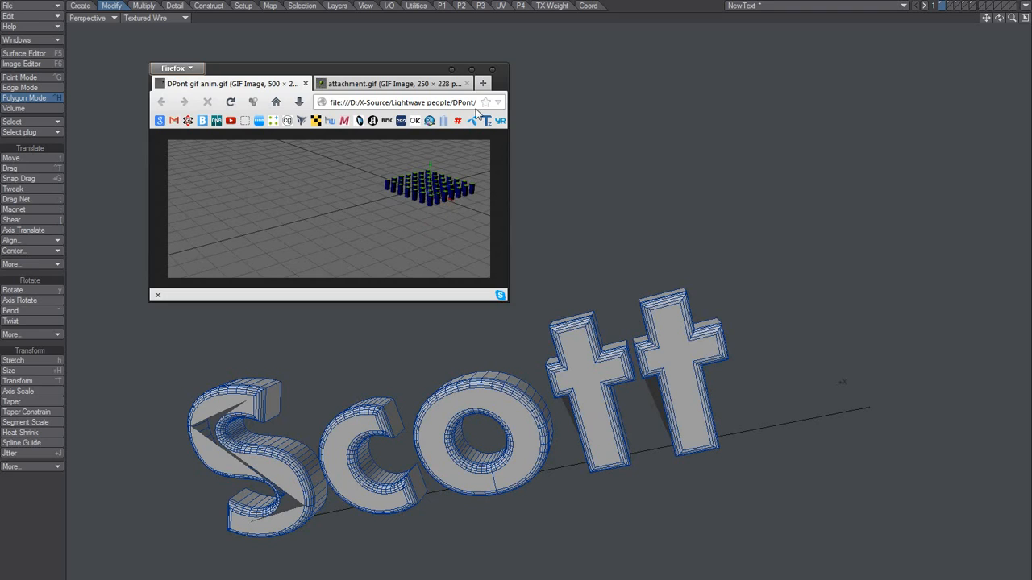
left_click(442, 102)
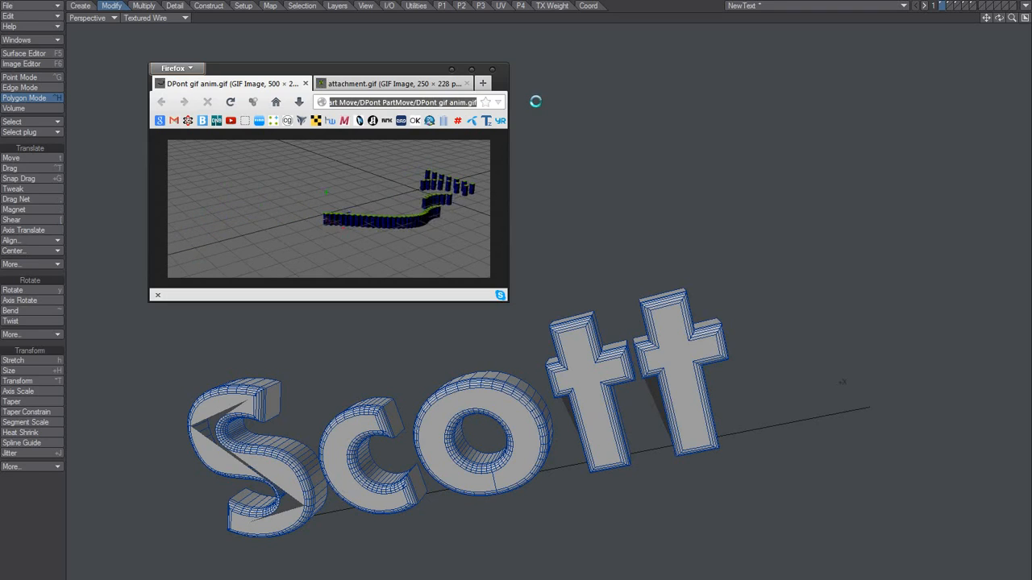
left_click(413, 84)
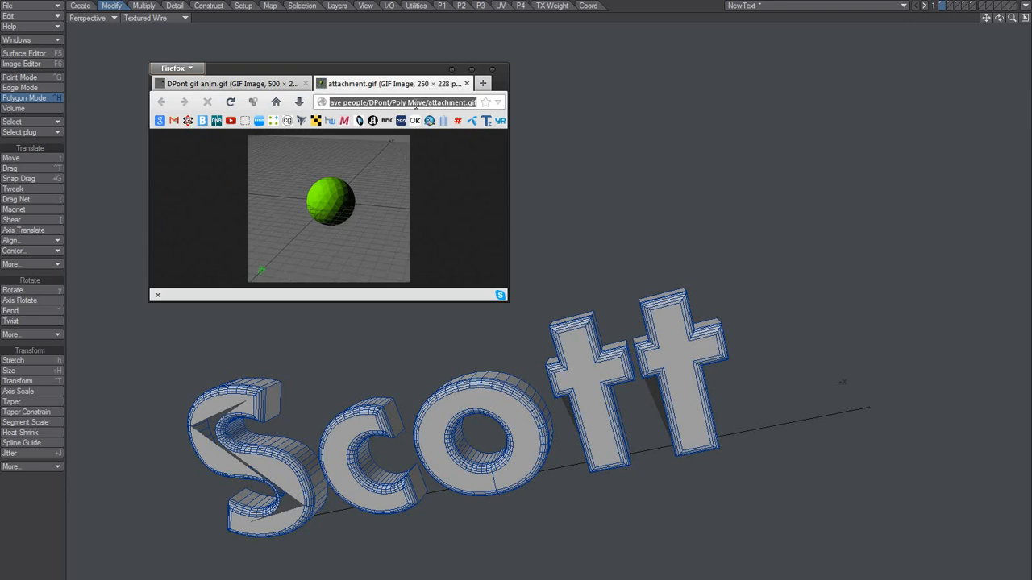
left_click(426, 164)
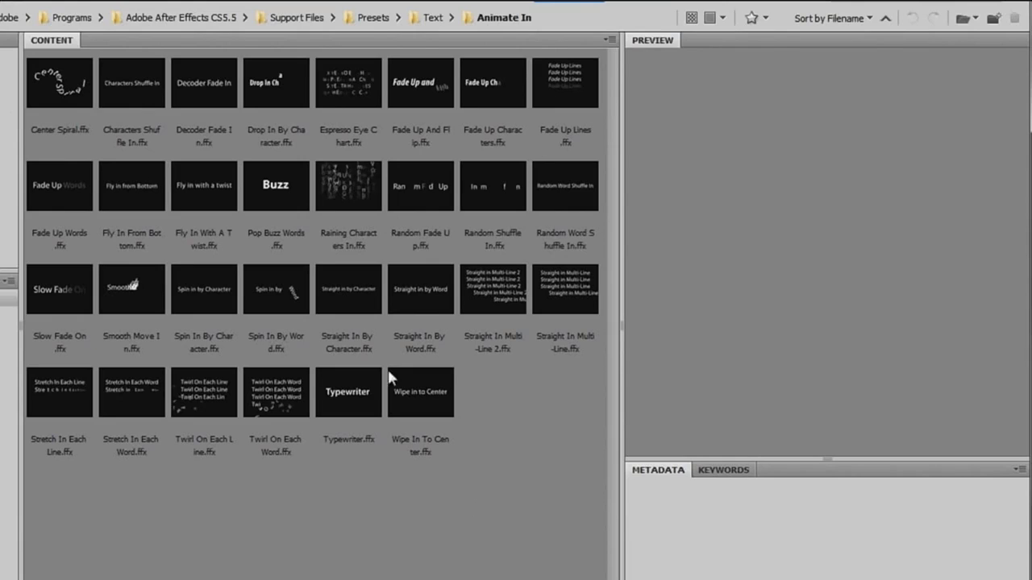
In the Bridge file browser, open the Animate In folder of After Effects text presets and preview Center Spiral.ffx
left_click(67, 79)
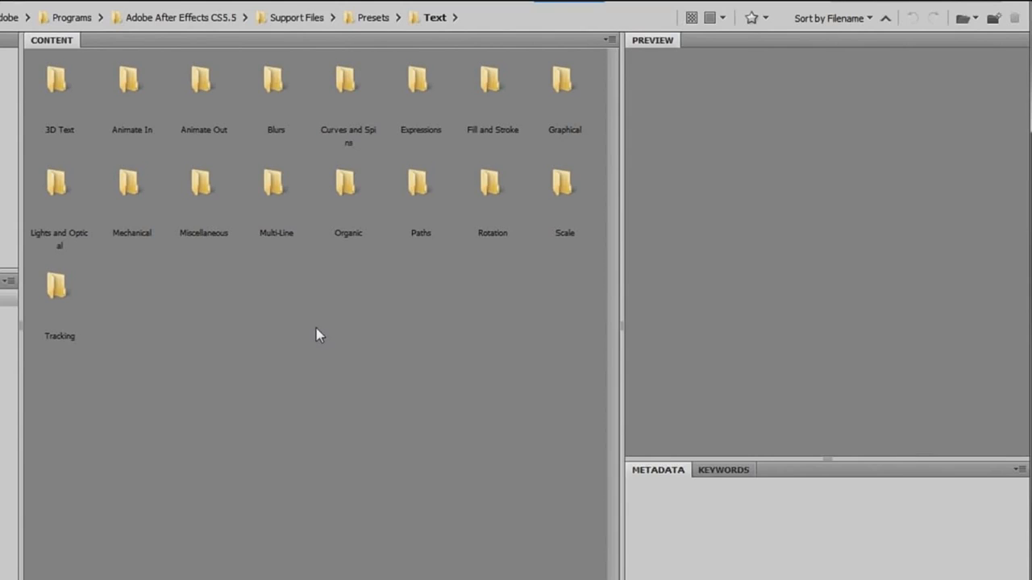
double_click(140, 80)
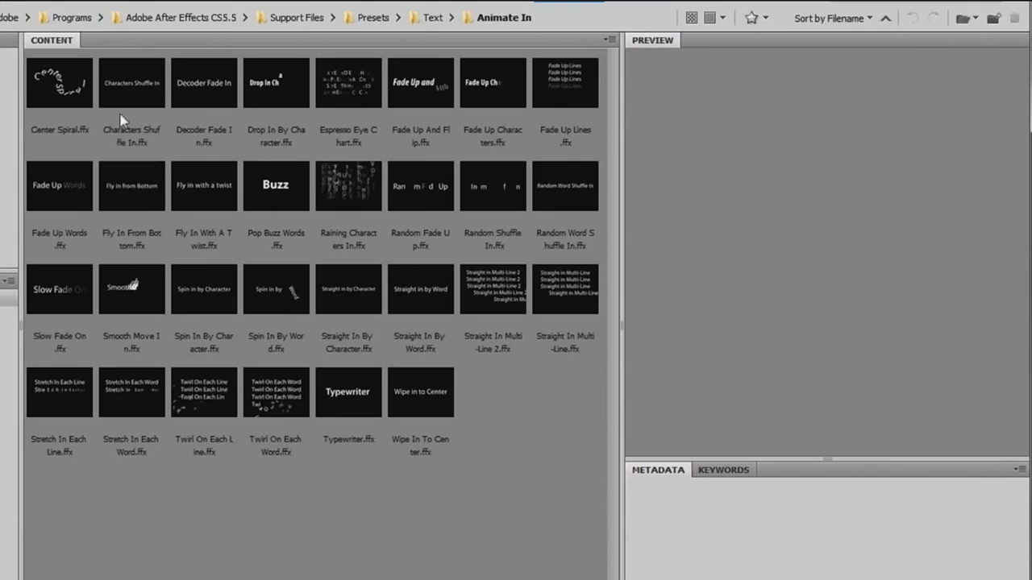
left_click(66, 74)
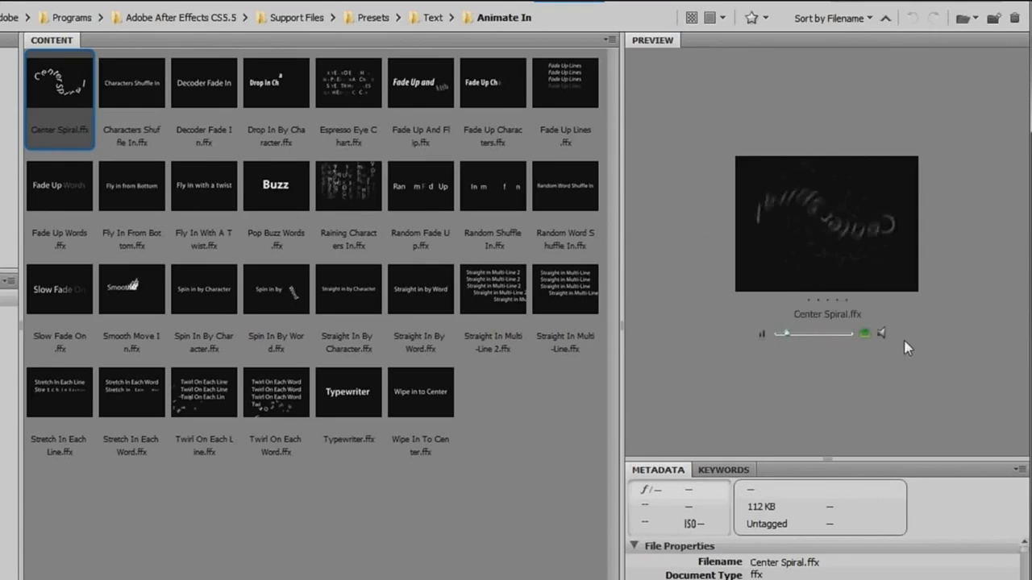
left_click(865, 334)
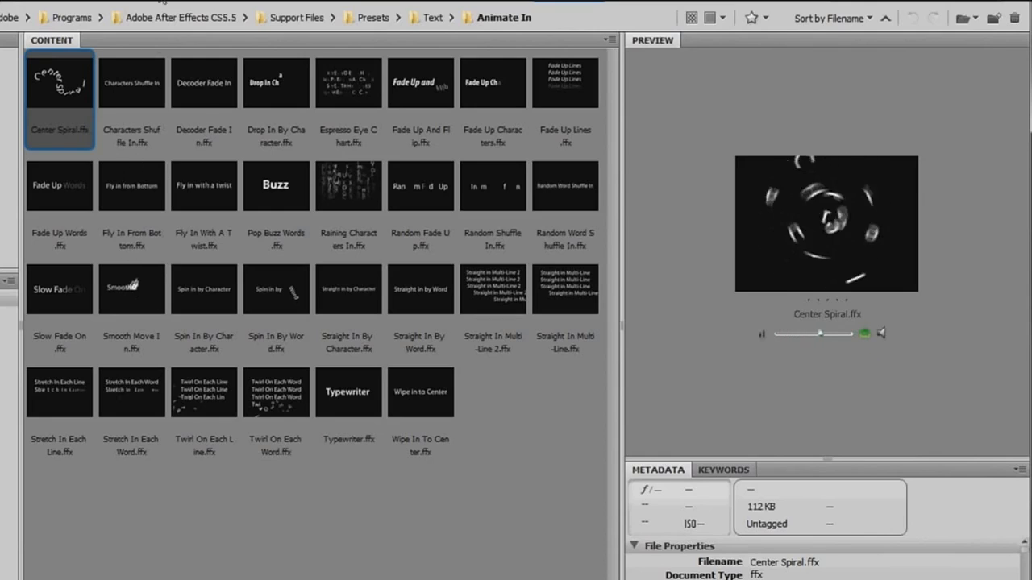
Preview the Characters Shuffle In, Decoder Fade In, Espresso Eye Chart, Fade Up And Flip, Fade Up Characters and Fade Up Lines presets
left_click(146, 72)
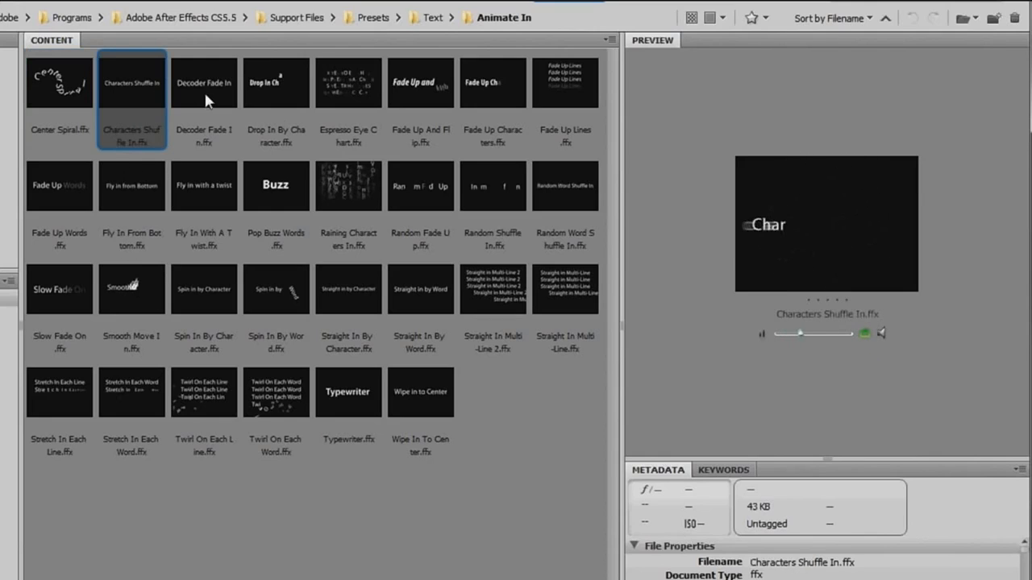
left_click(224, 104)
left_click(360, 85)
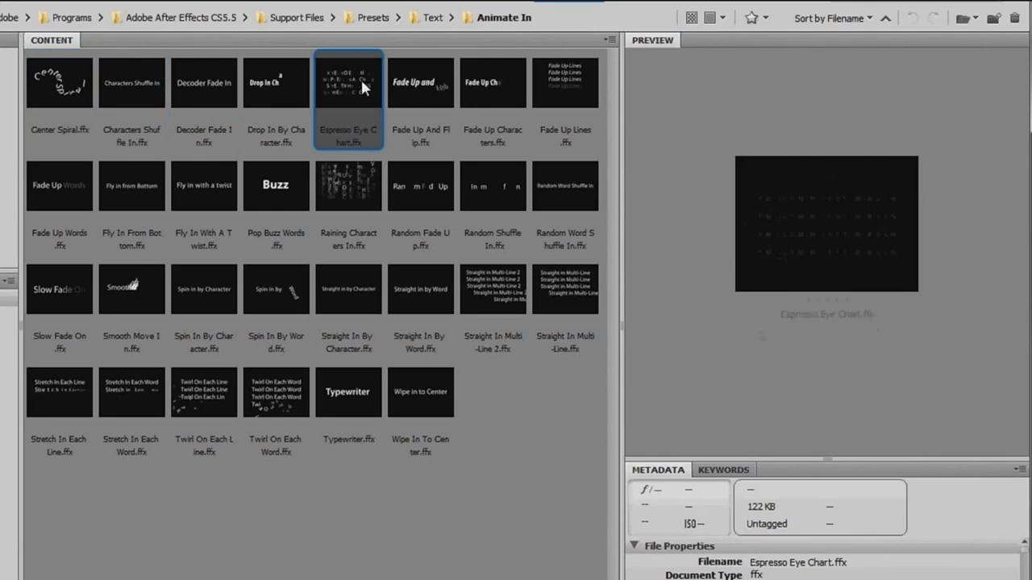
left_click(421, 85)
left_click(490, 92)
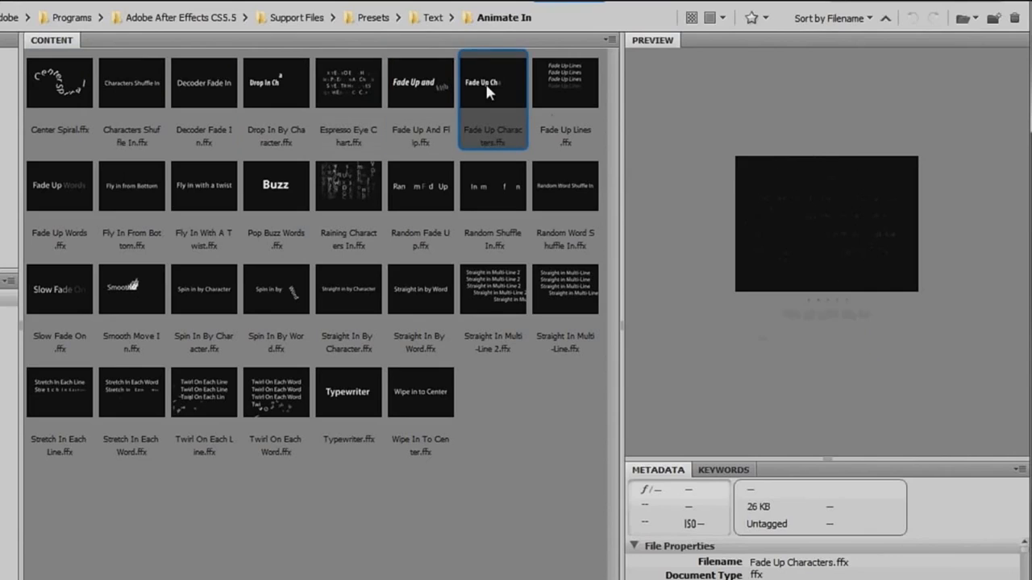
left_click(574, 103)
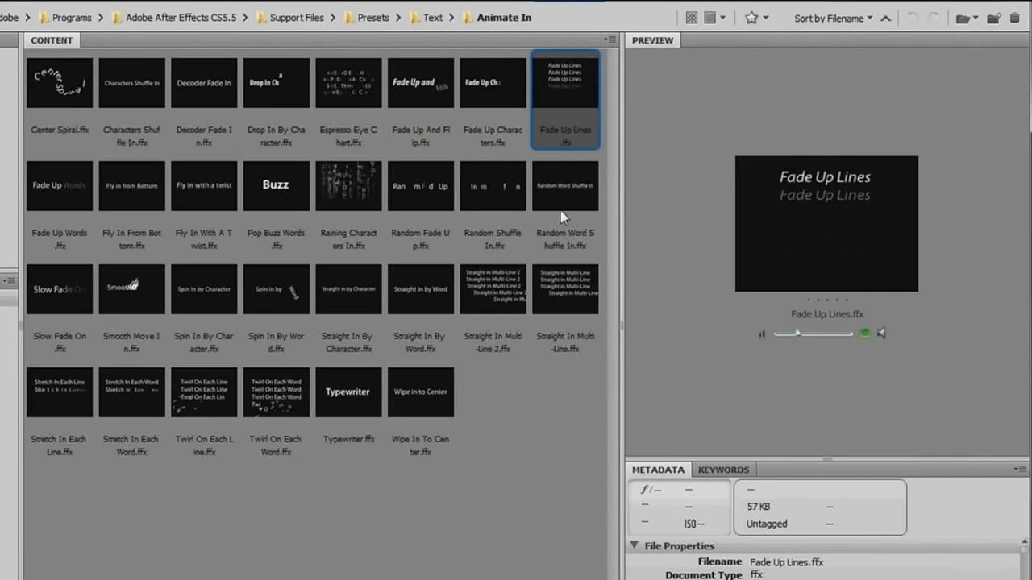
Preview the Random Word Shuffle In, Raining Characters In, Spin In By Word, Straight In By Character, Straight In By Word and Smooth Move In presets
left_click(559, 204)
left_click(373, 219)
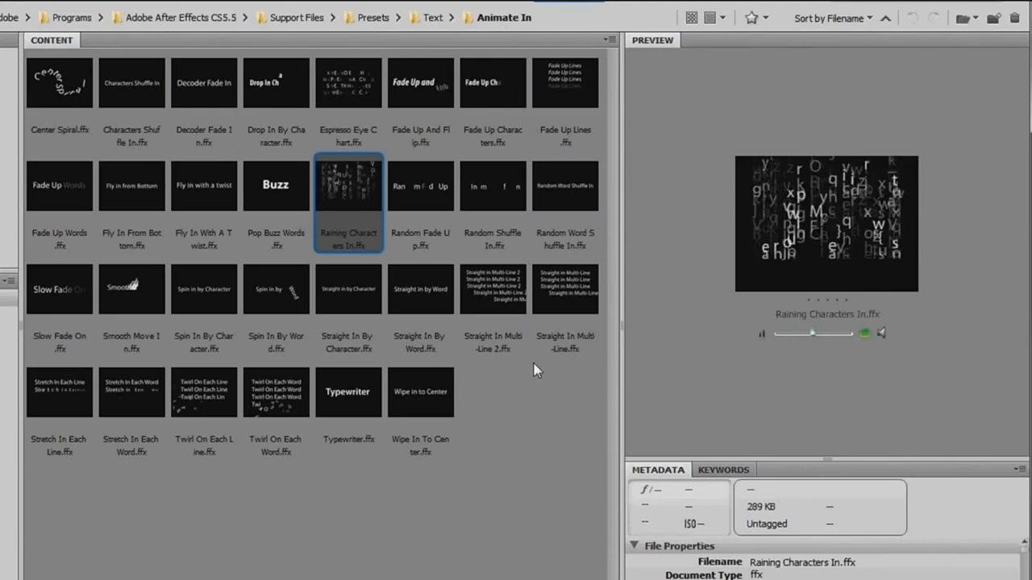
left_click(295, 278)
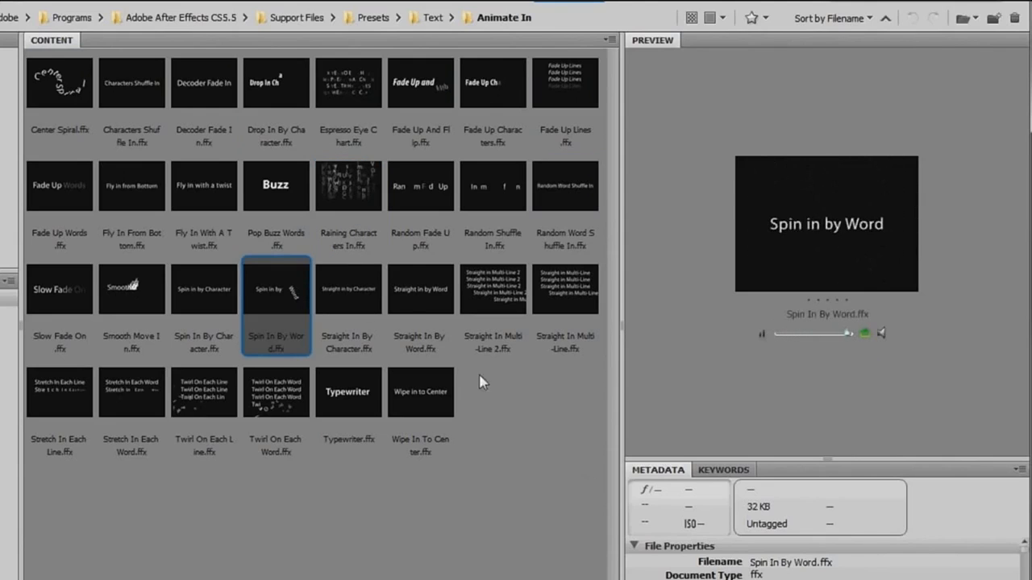
left_click(362, 292)
left_click(431, 272)
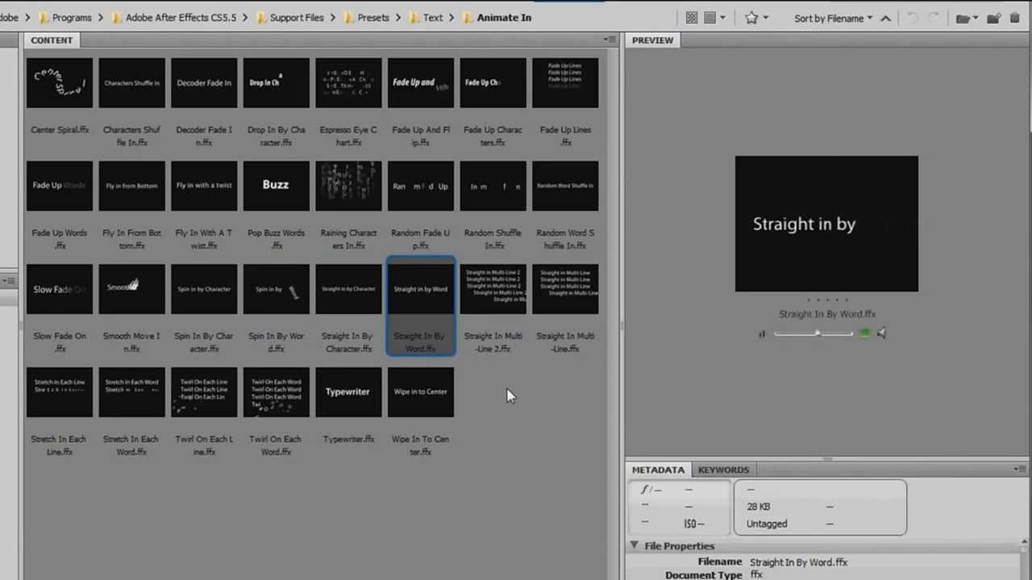
left_click(138, 283)
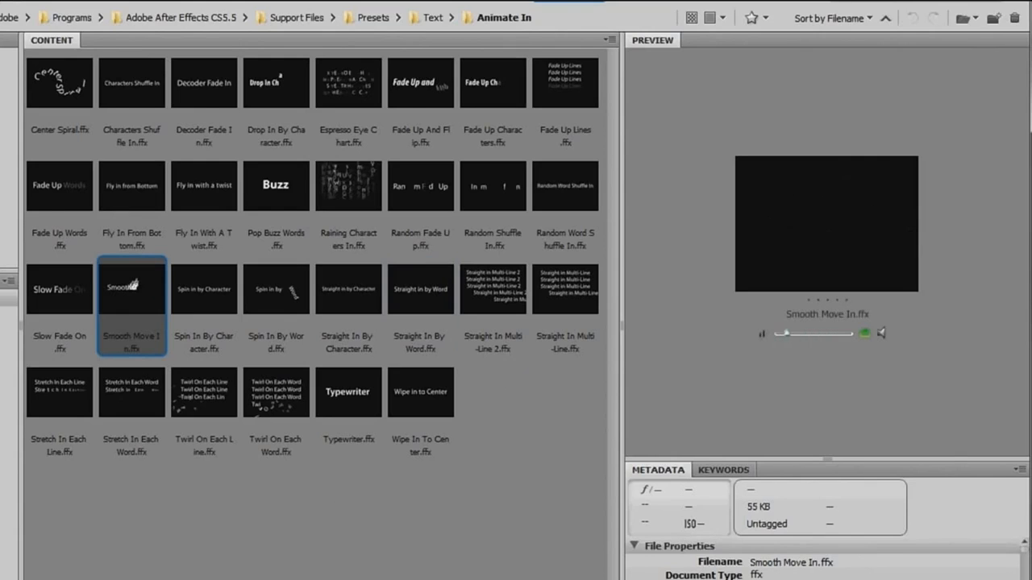
Go back to the Text presets, open the Organic folder, and preview Autumn.ffx, Boiling.ffx and Flutter.ffx
key("ctrl+Up")
left_click(534, 380)
left_click(342, 184)
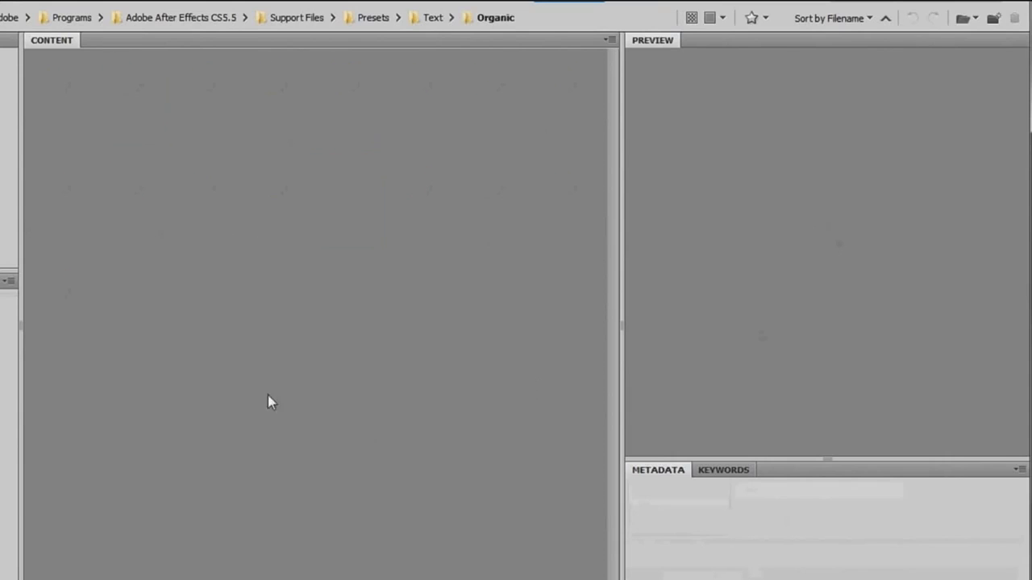
left_click(79, 90)
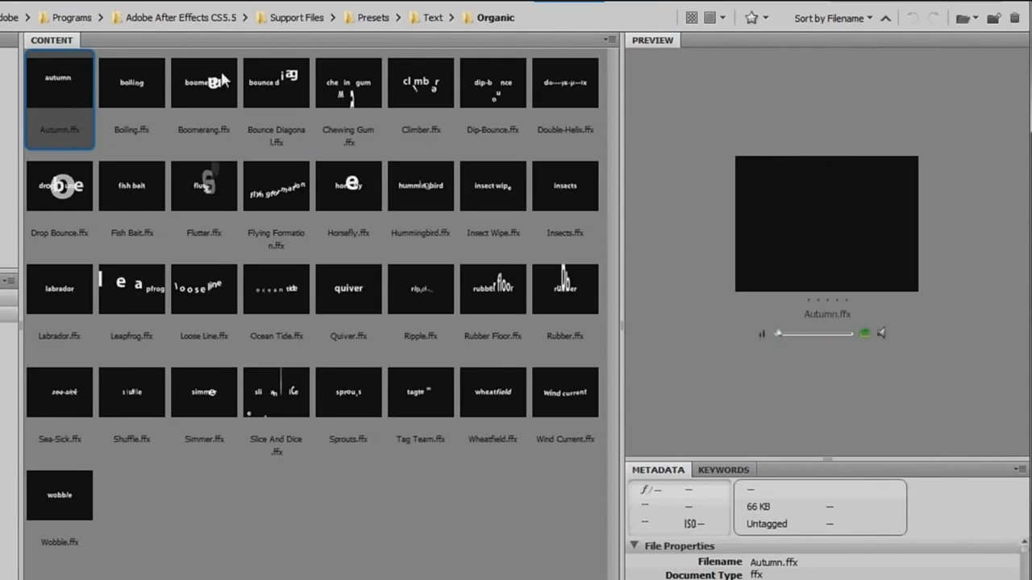
left_click(131, 89)
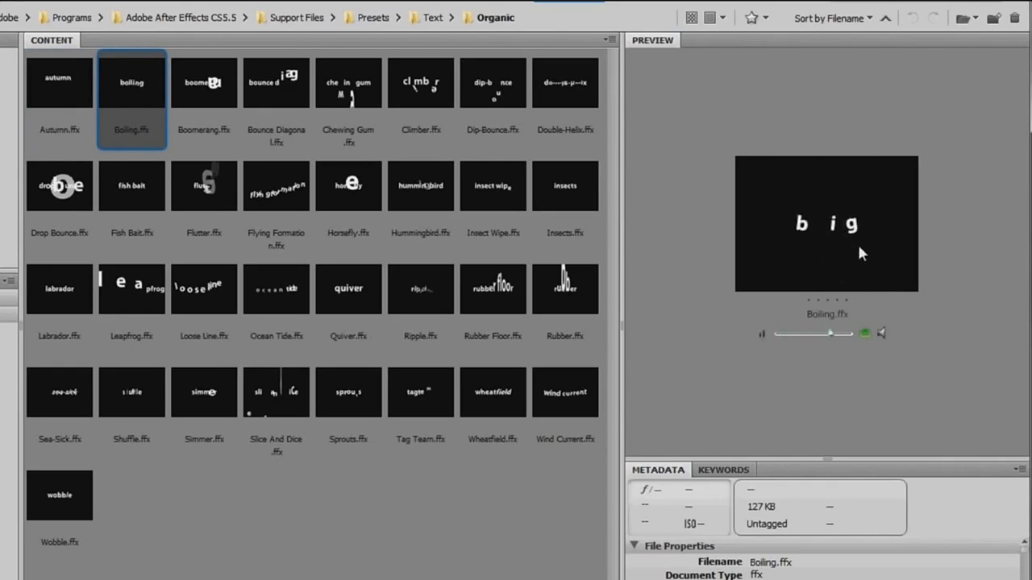
left_click(204, 187)
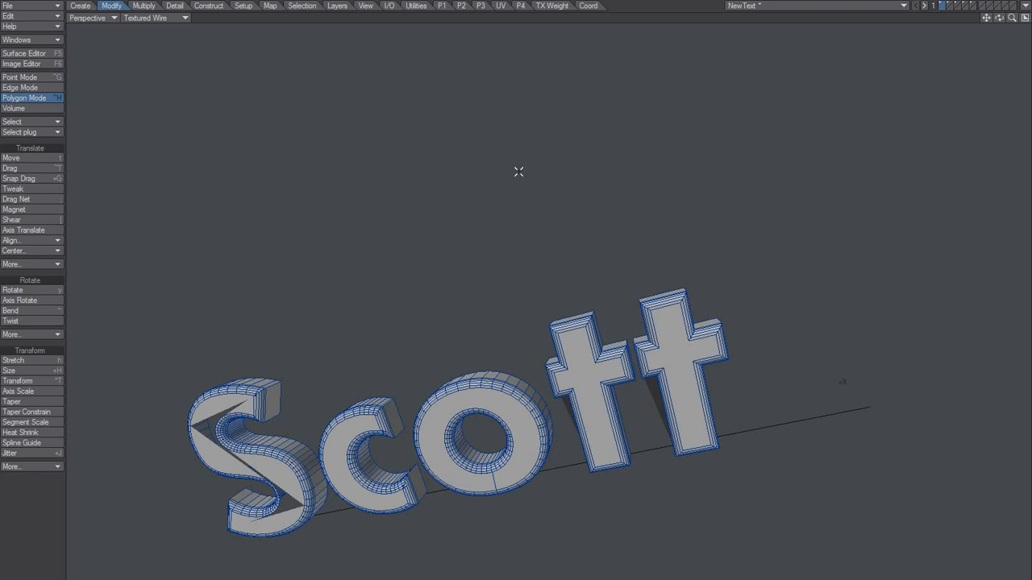
left_click_drag(479, 463, 577, 386, "alt")
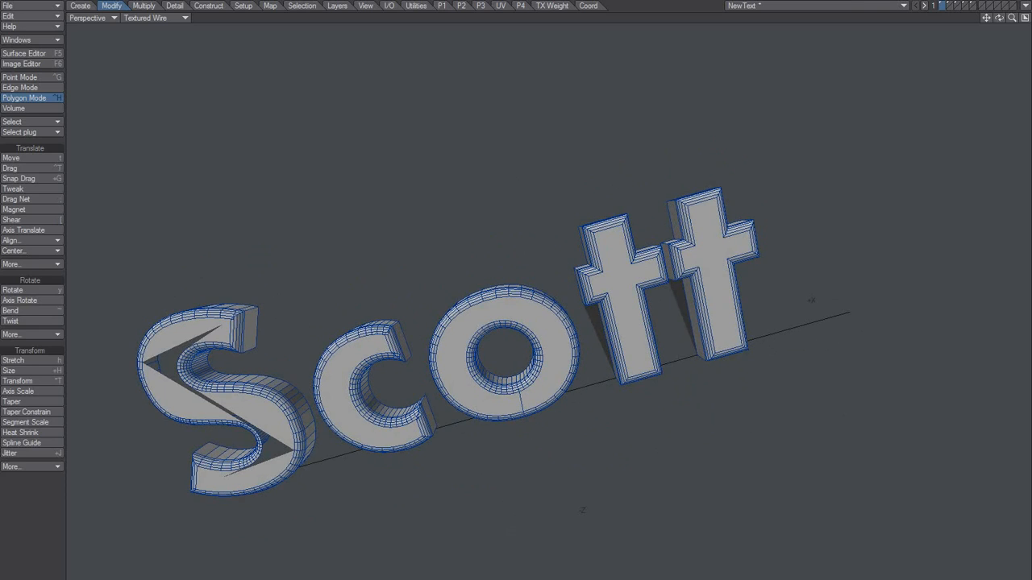